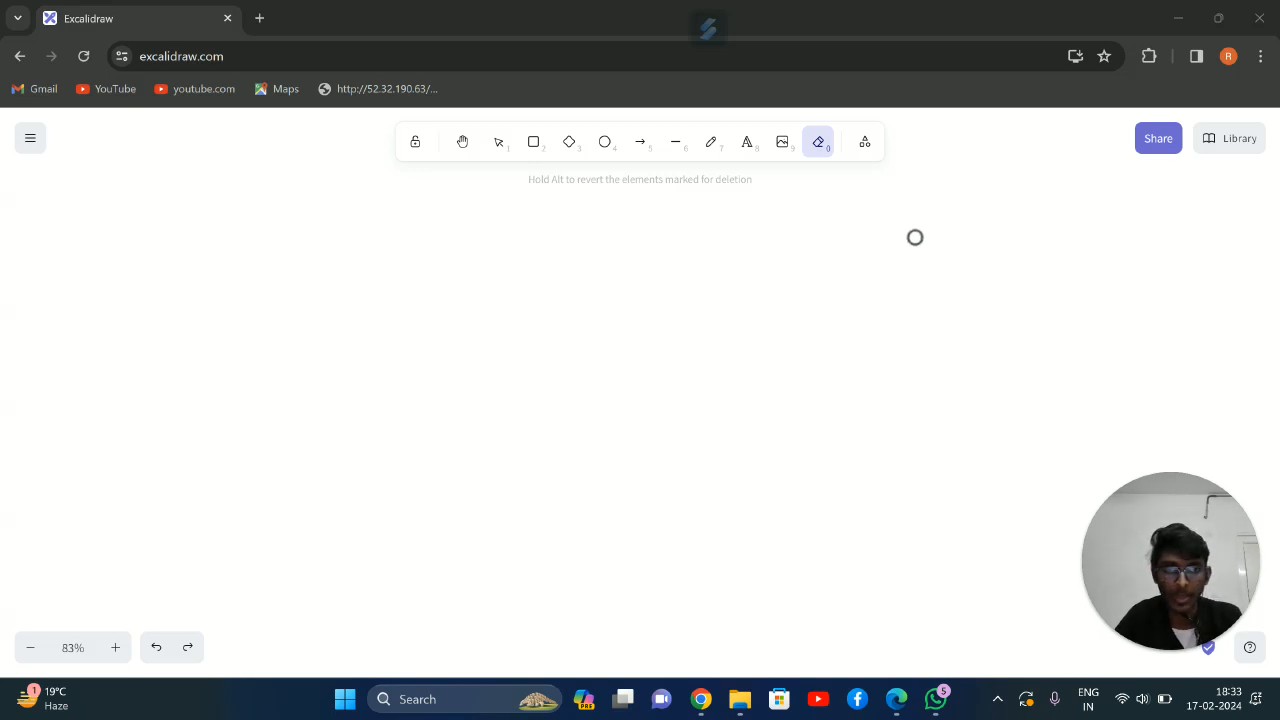
# Draw a rounded rectangle, an ellipse to its right and a diamond below and between them
pyautogui.click(547, 155)
pyautogui.moveTo(365, 215); pyautogui.dragTo(505, 282)
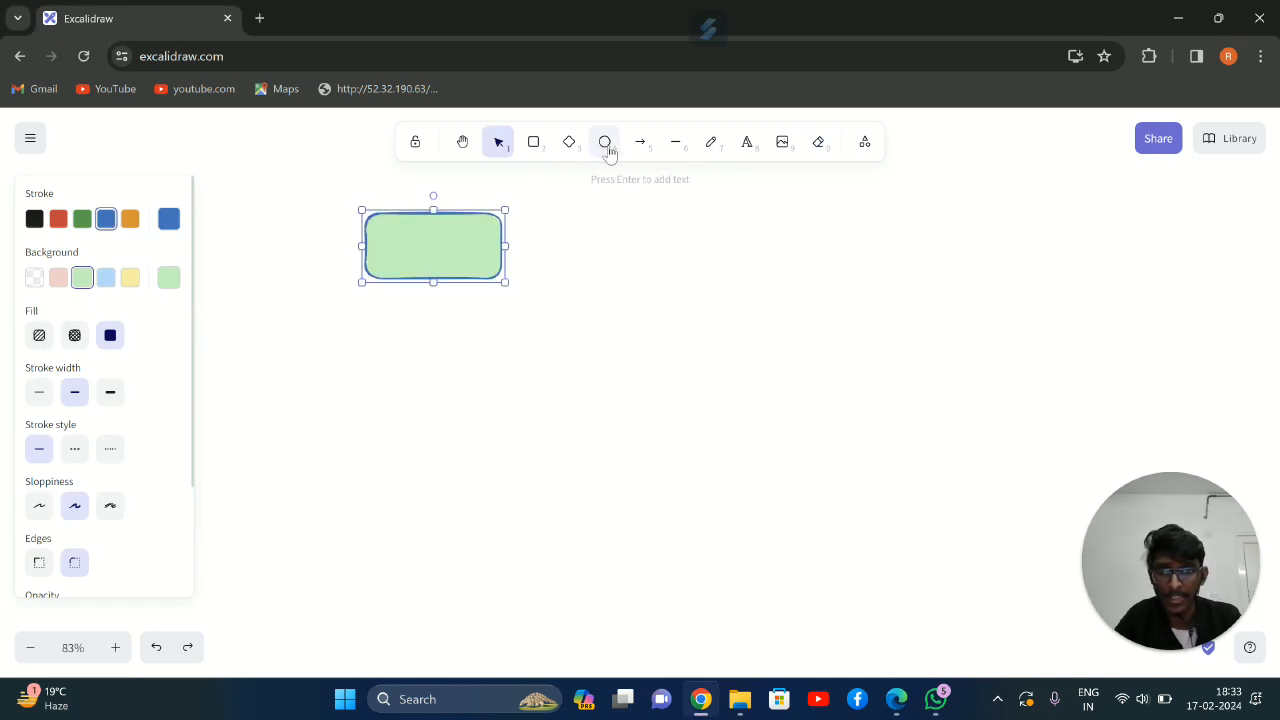
pyautogui.click(605, 143)
pyautogui.moveTo(624, 232); pyautogui.dragTo(751, 289)
pyautogui.click(570, 143)
pyautogui.moveTo(538, 317); pyautogui.dragTo(688, 437)
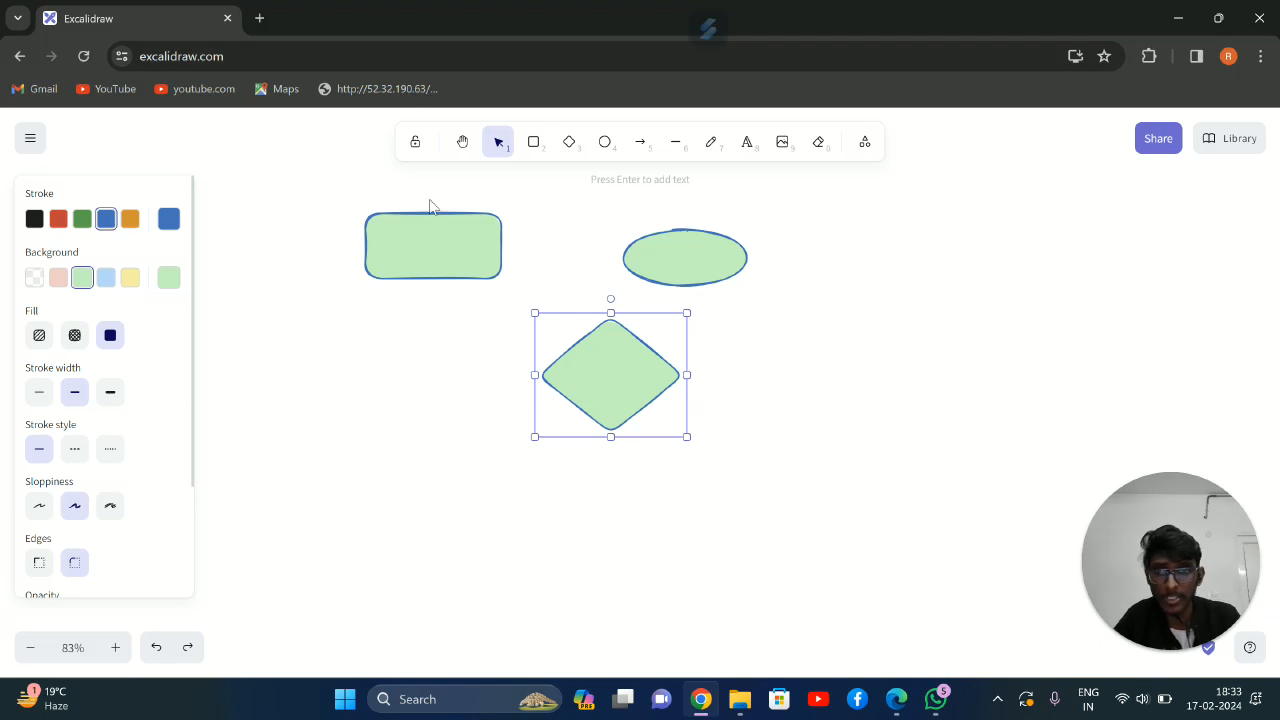
# Add the text label 1MG inside the rectangle
pyautogui.click(408, 238)
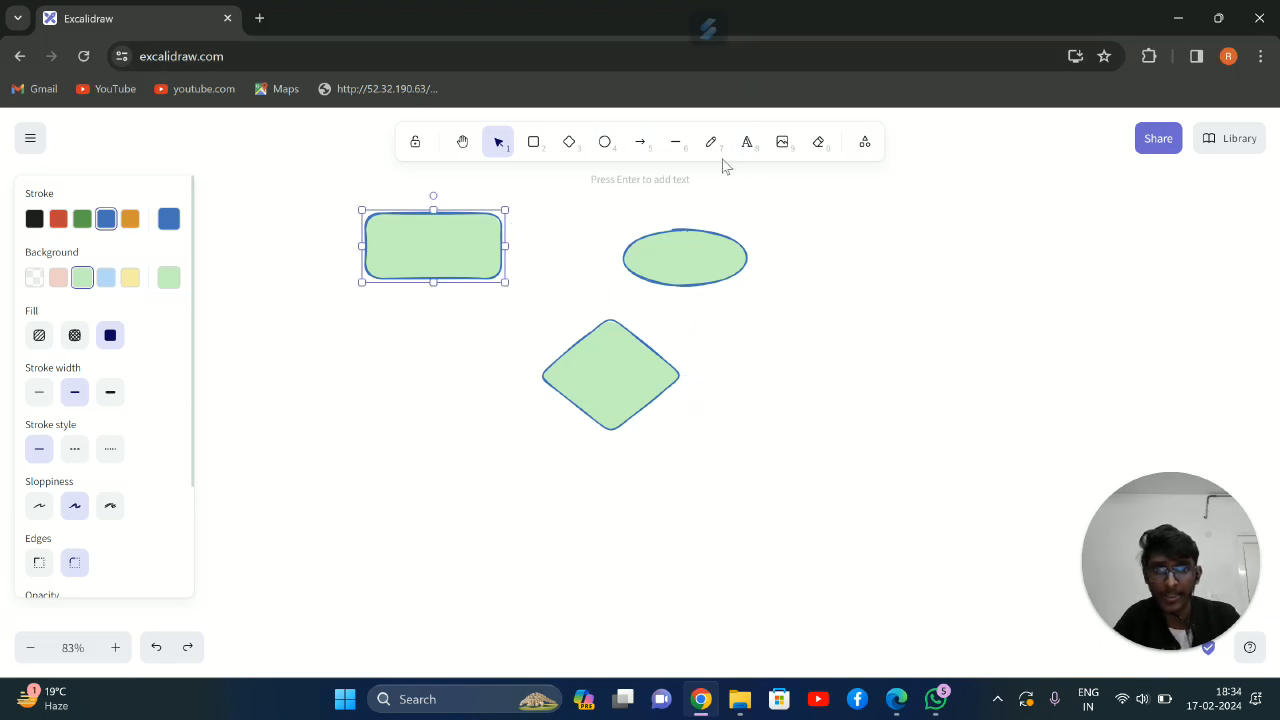
pyautogui.click(747, 148)
pyautogui.click(406, 237)
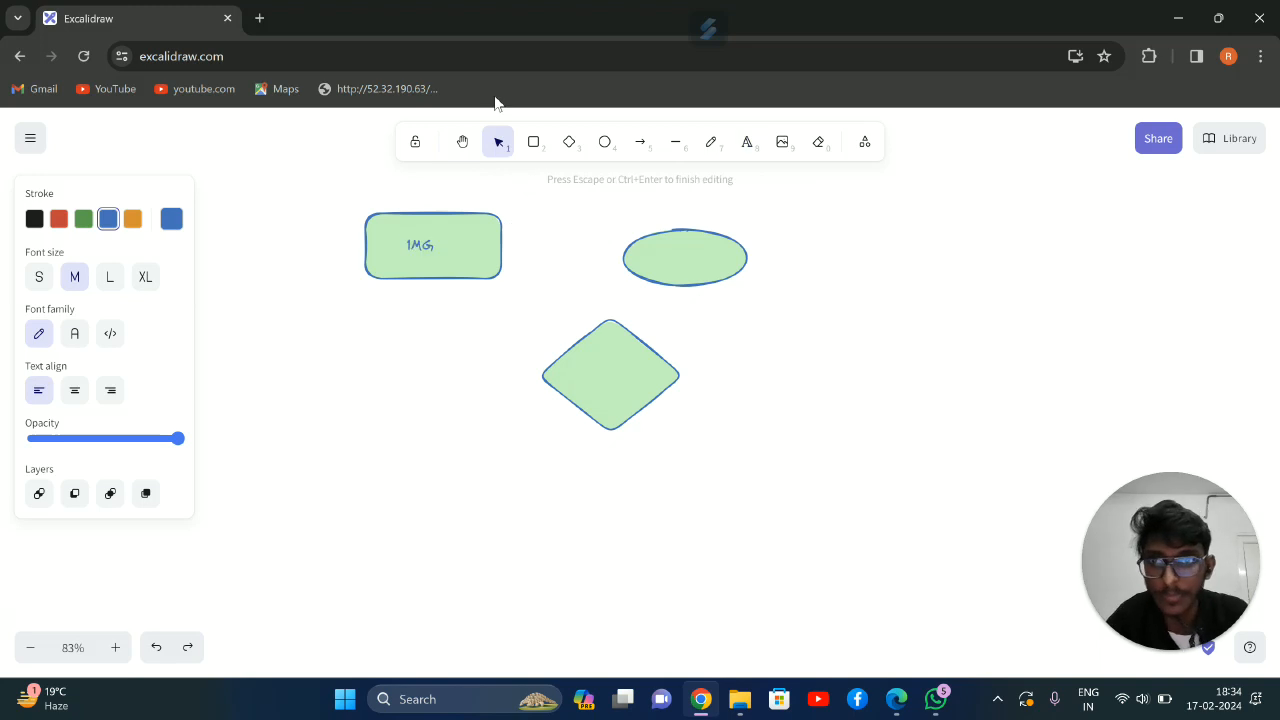
pyautogui.click(674, 277)
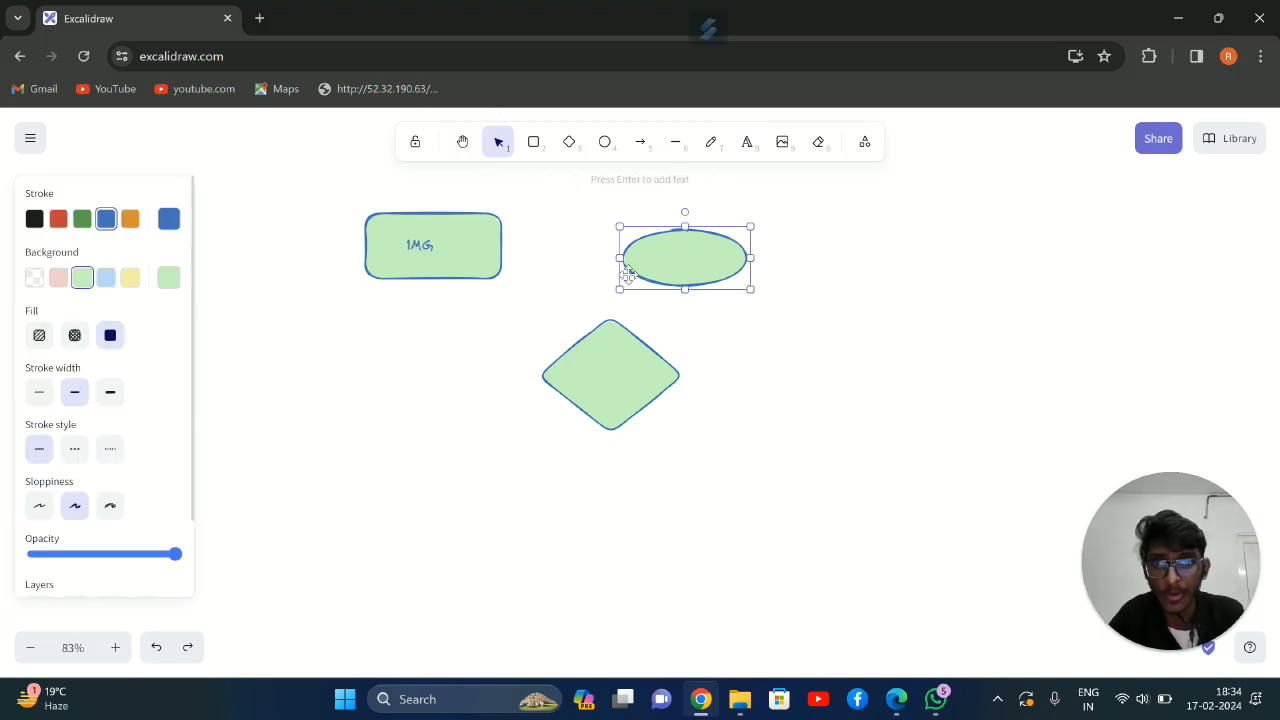
# Draw a short horizontal line going right from the 1MG rectangle's right edge
pyautogui.click(475, 249)
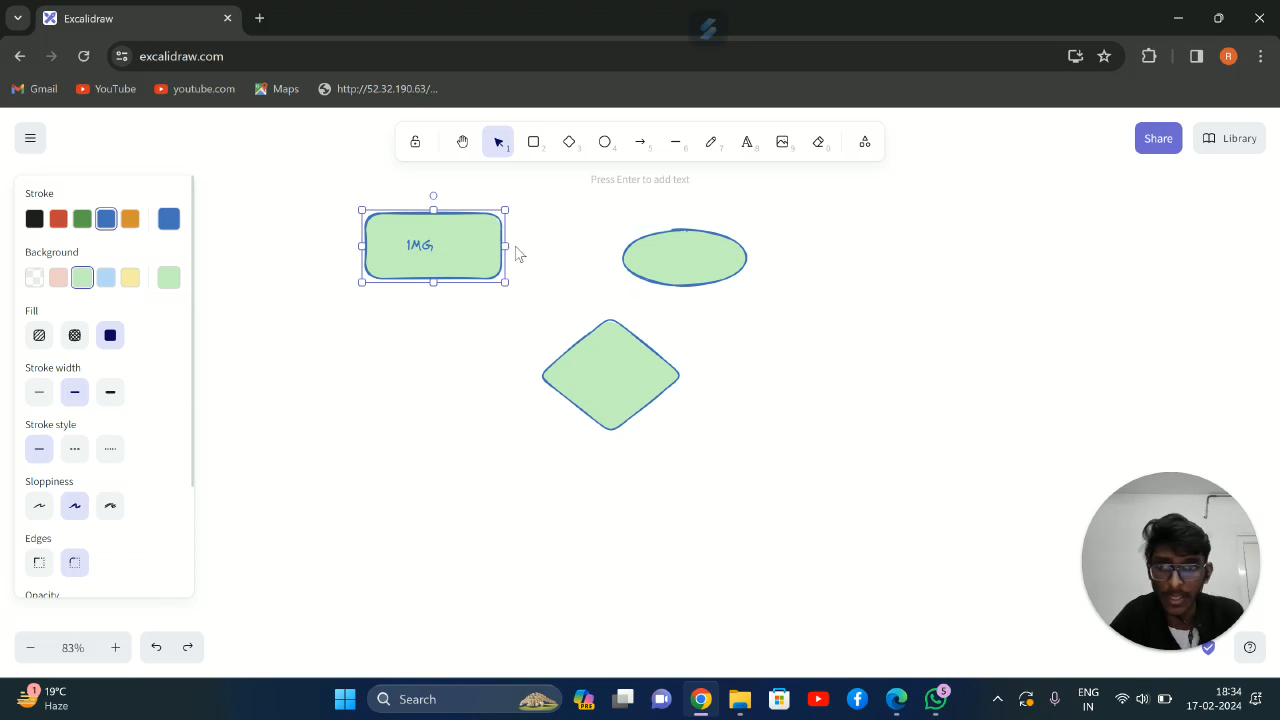
pyautogui.click(675, 141)
pyautogui.moveTo(501, 238); pyautogui.dragTo(582, 239)
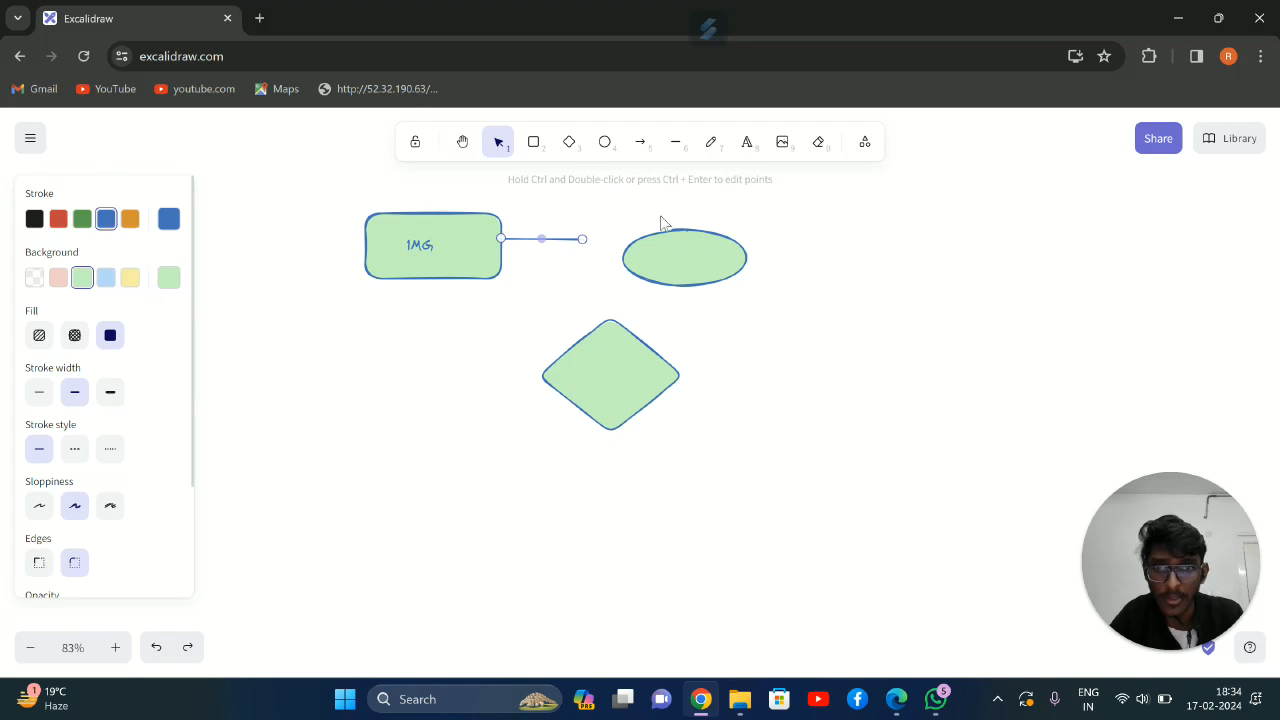
# Move the ellipse away to the lower right of the diamond and draw a second rectangle at the free end of the line
pyautogui.click(535, 146)
pyautogui.moveTo(590, 228); pyautogui.dragTo(955, 429)
pyautogui.moveTo(687, 233); pyautogui.dragTo(660, 268)
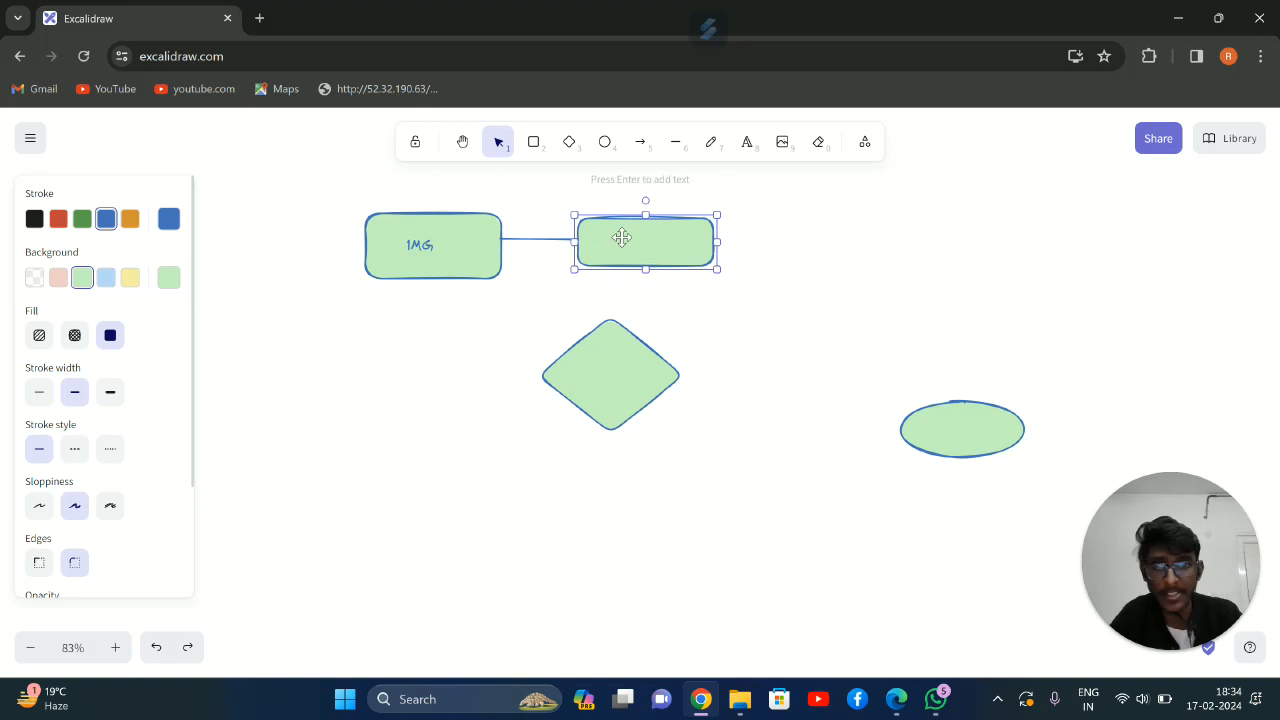
# Erase the second rectangle together with the stray pencil dot inside it
pyautogui.click(711, 141)
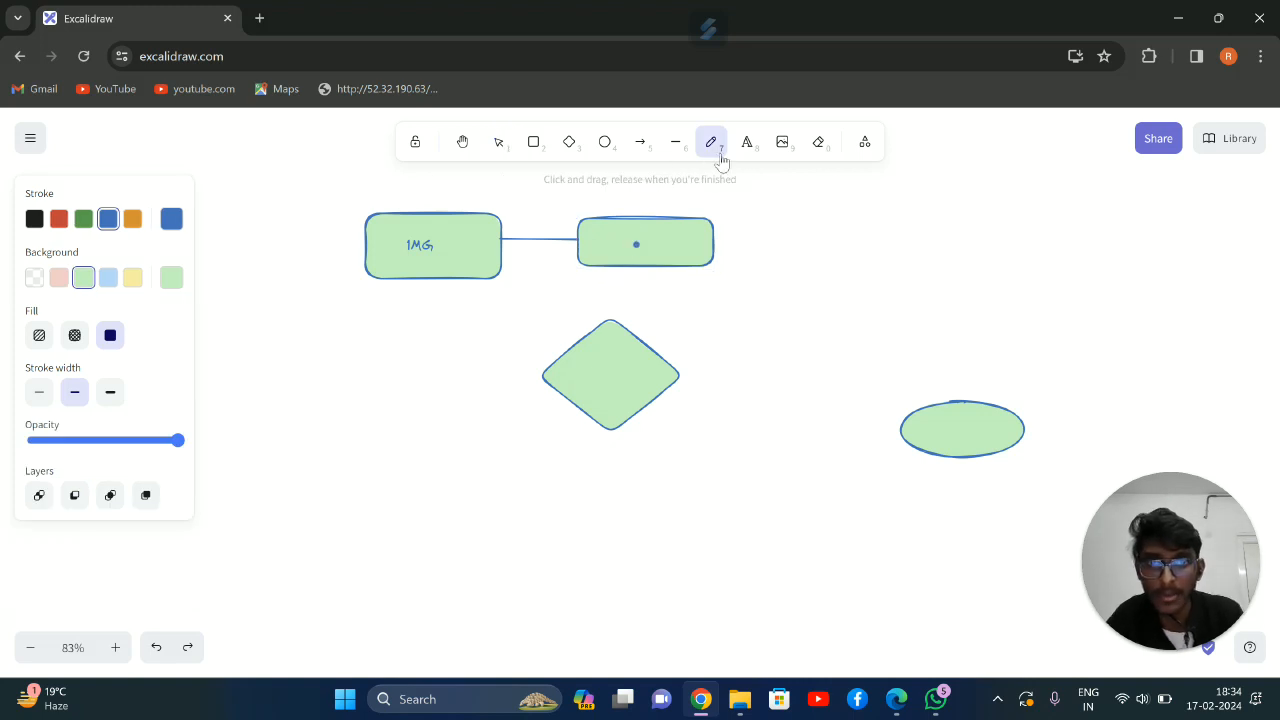
pyautogui.click(818, 141)
pyautogui.click(641, 251)
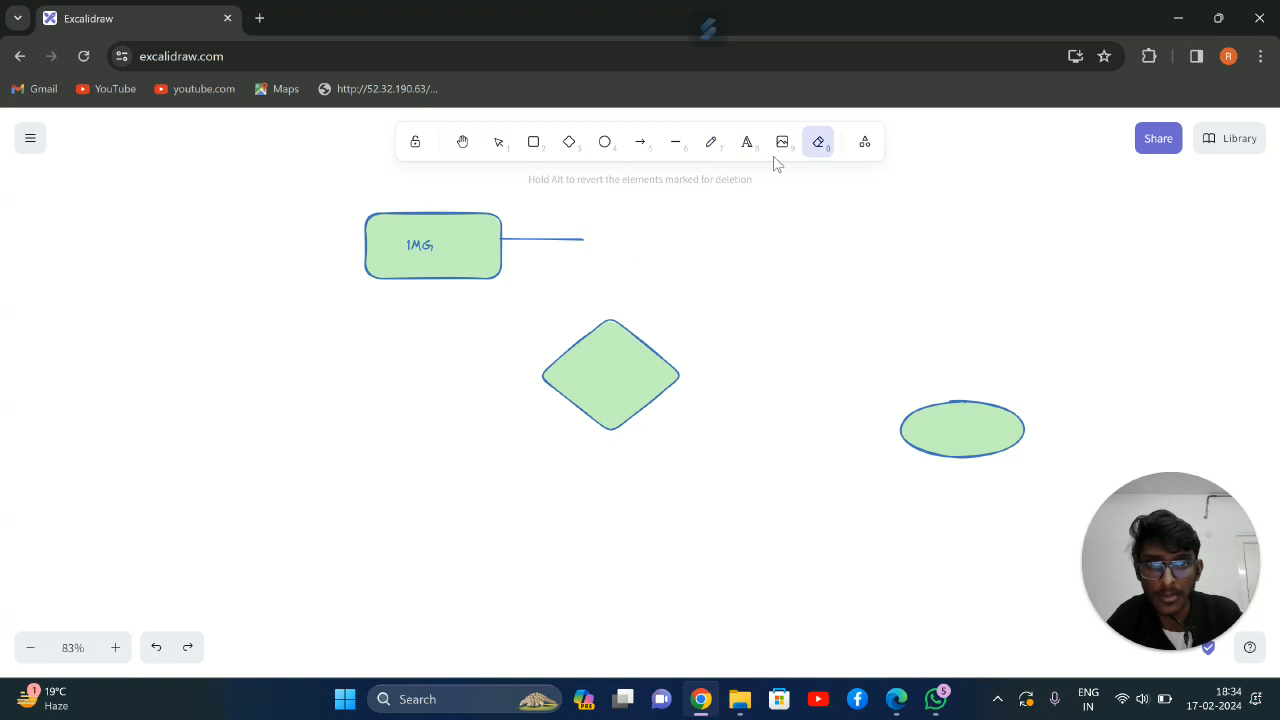
# Draw a new rectangle at the free end of the line from 1MG and label it USER
pyautogui.click(534, 143)
pyautogui.moveTo(586, 234); pyautogui.dragTo(754, 303)
pyautogui.moveTo(671, 233); pyautogui.dragTo(670, 209)
pyautogui.click(711, 141)
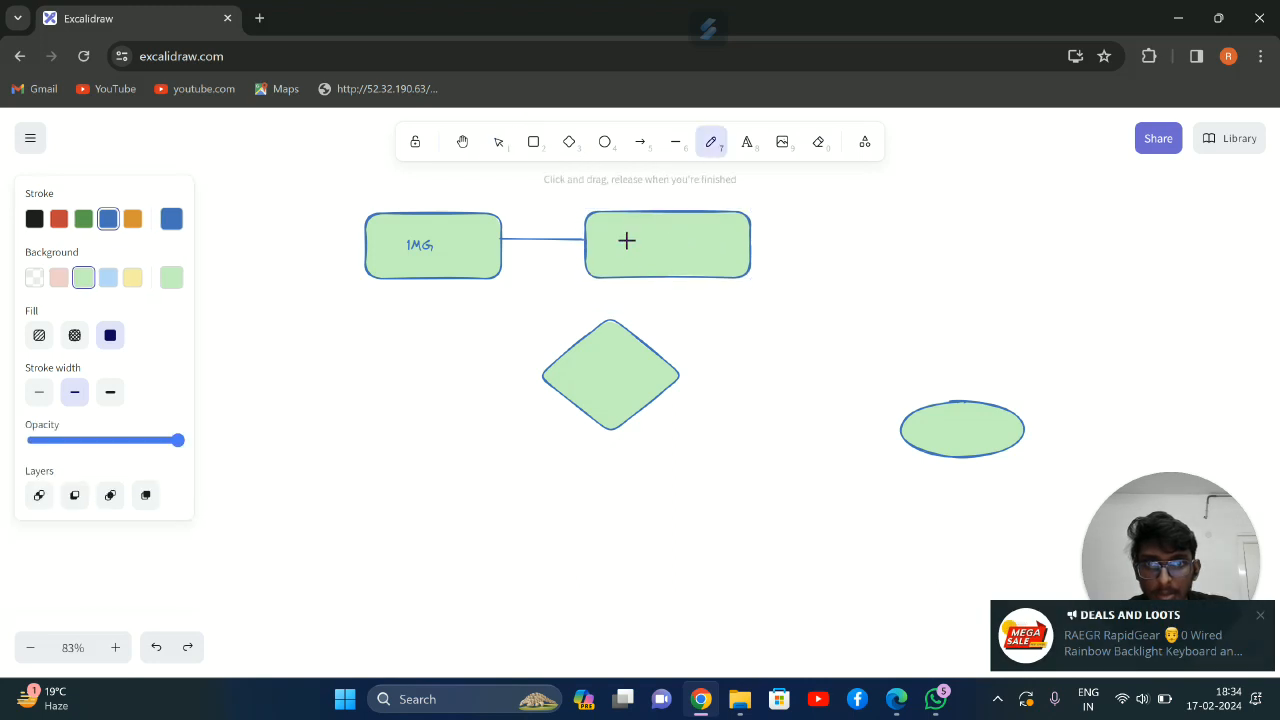
pyautogui.click(747, 141)
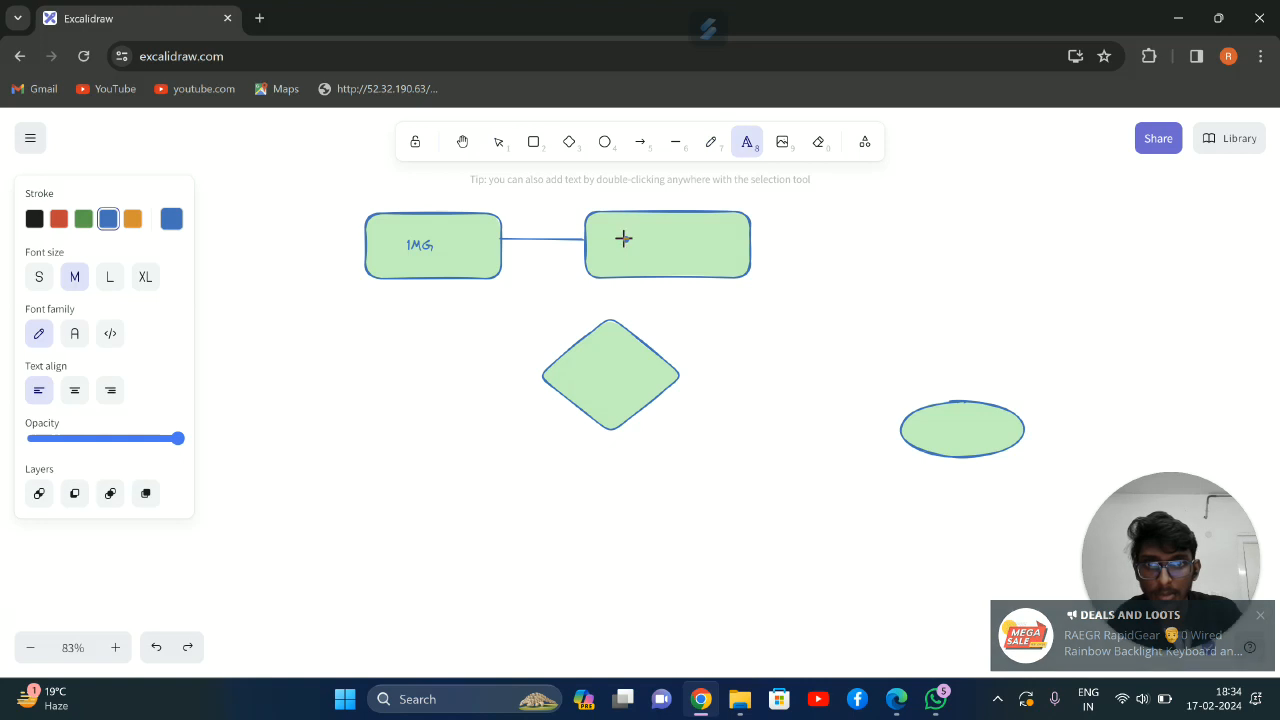
pyautogui.click(622, 238)
pyautogui.write('USER')
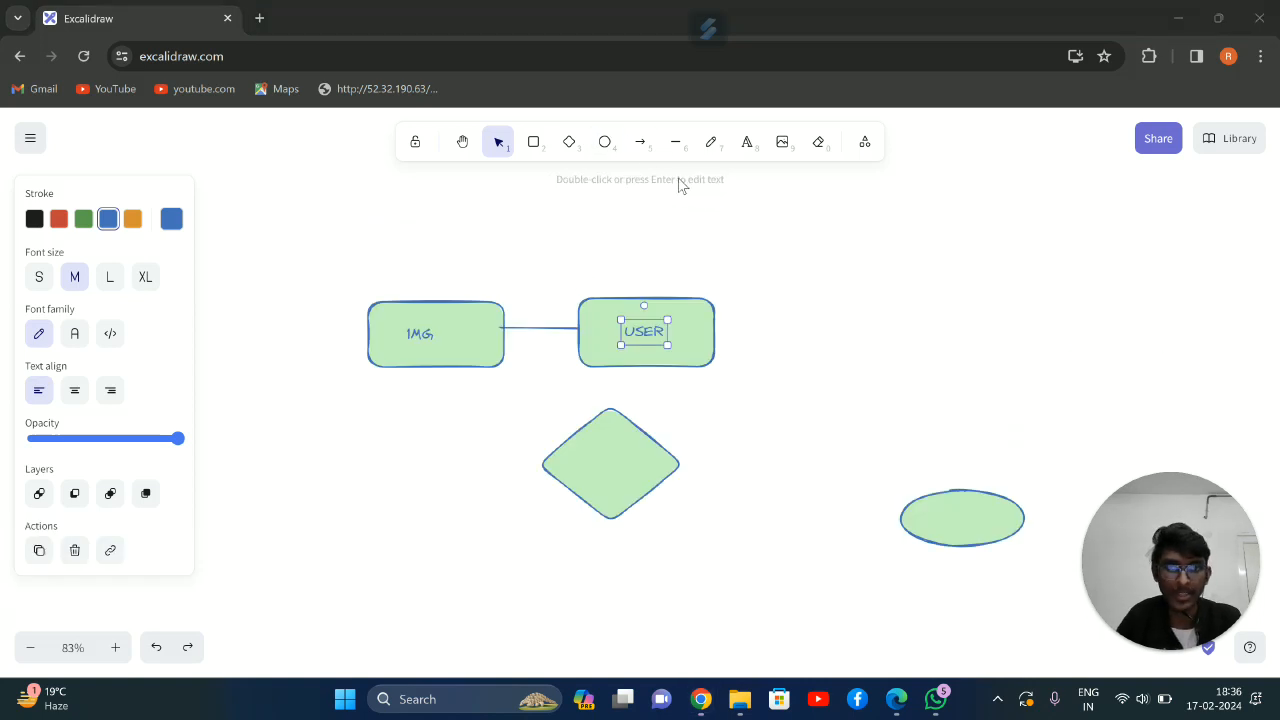
# Draw a small ellipse above the USER rectangle and label it USER ID
pyautogui.click(676, 144)
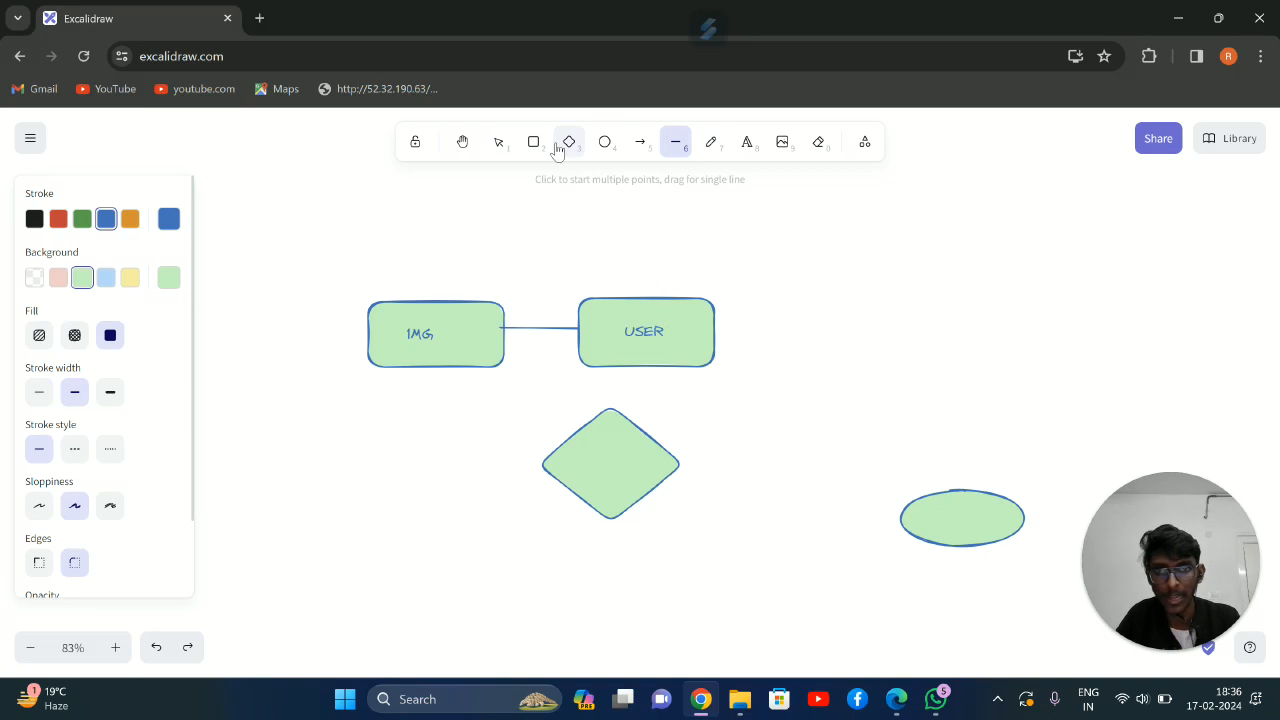
pyautogui.click(604, 141)
pyautogui.moveTo(626, 201); pyautogui.dragTo(712, 234)
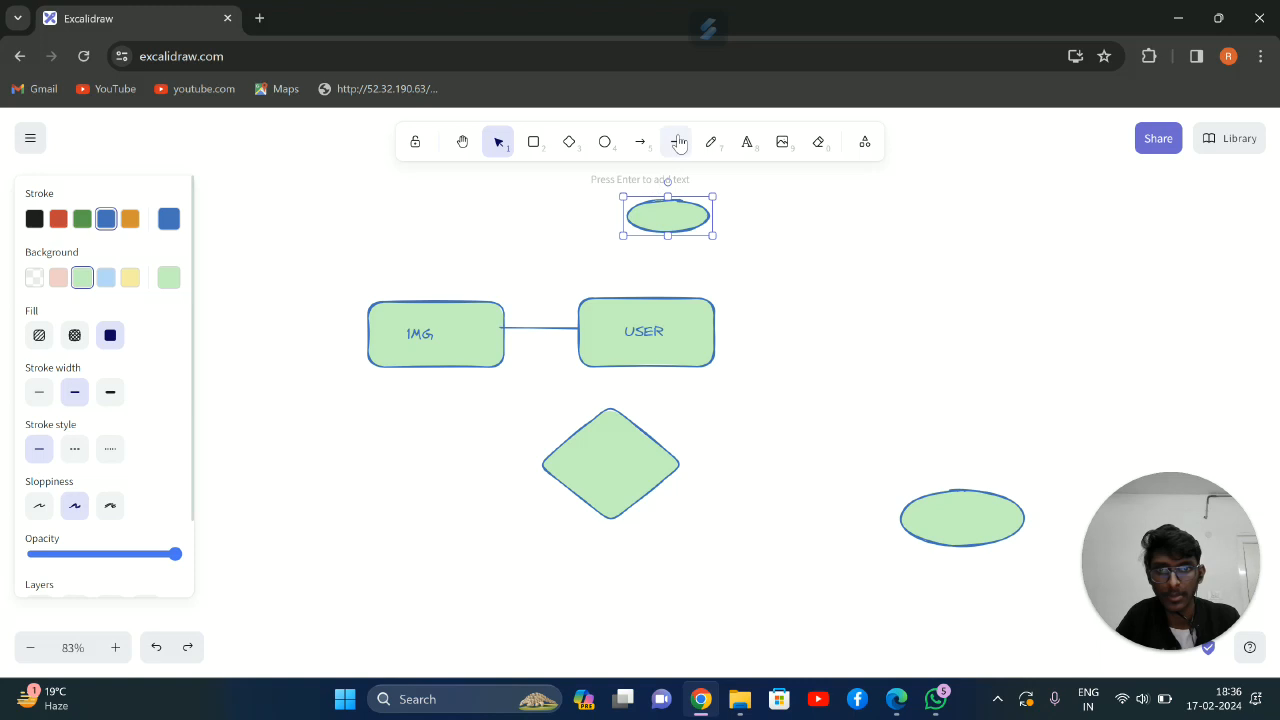
pyautogui.click(711, 141)
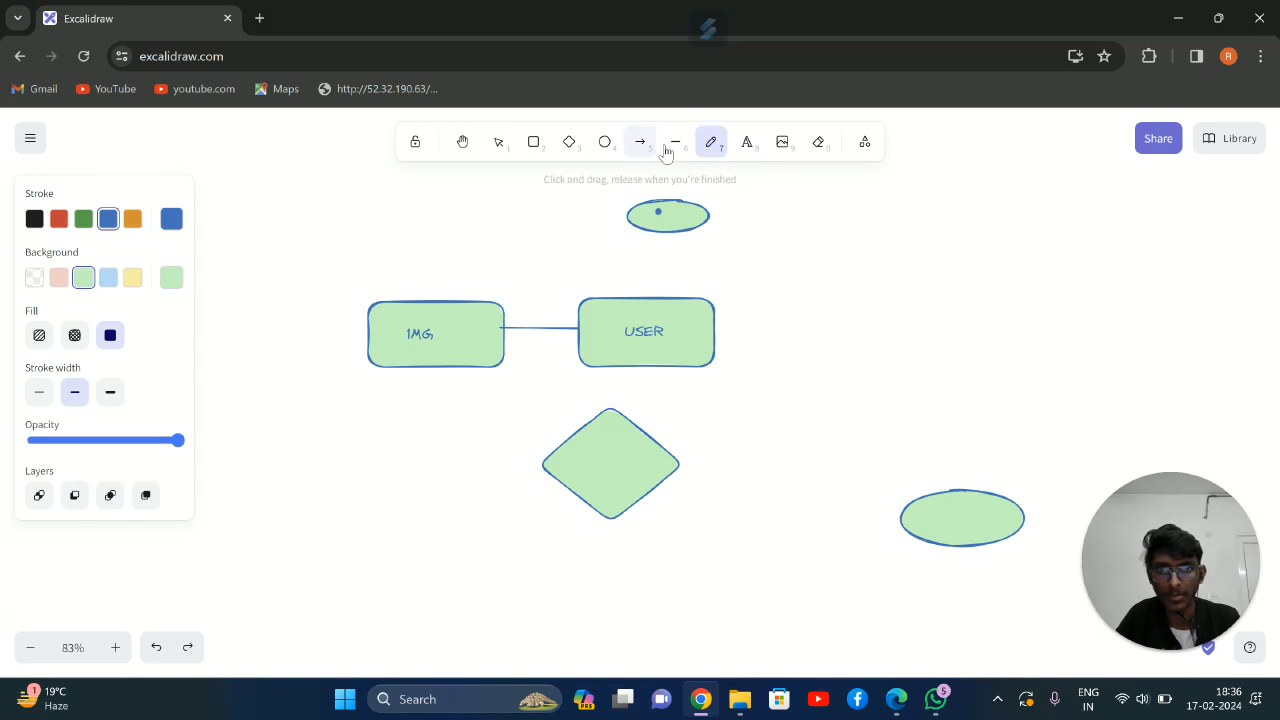
pyautogui.click(746, 142)
pyautogui.click(660, 211)
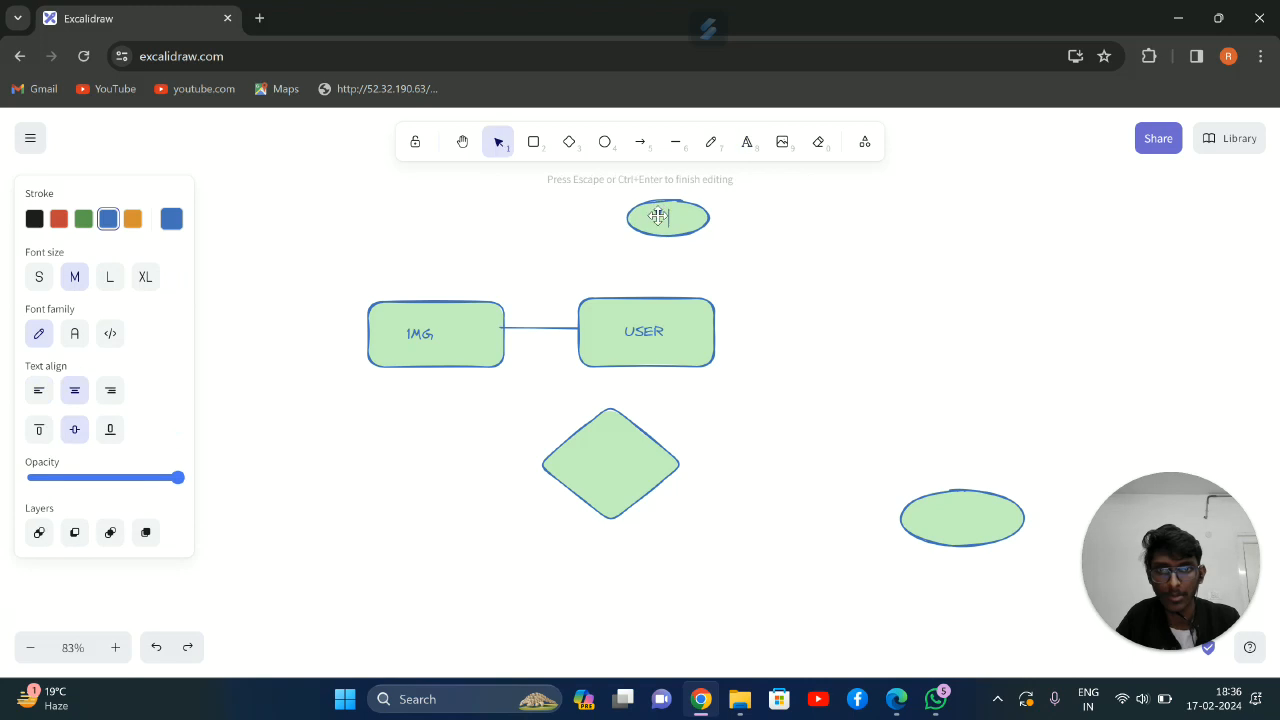
pyautogui.write('USER ID')
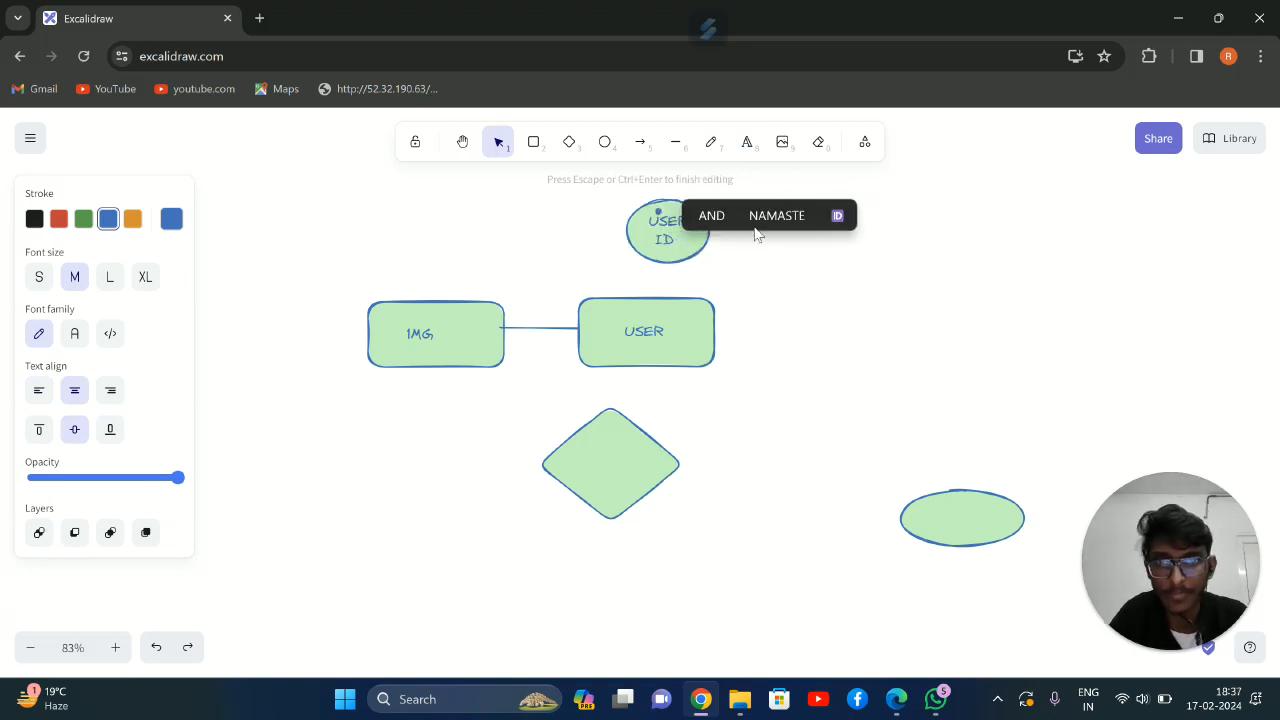
pyautogui.click(797, 226)
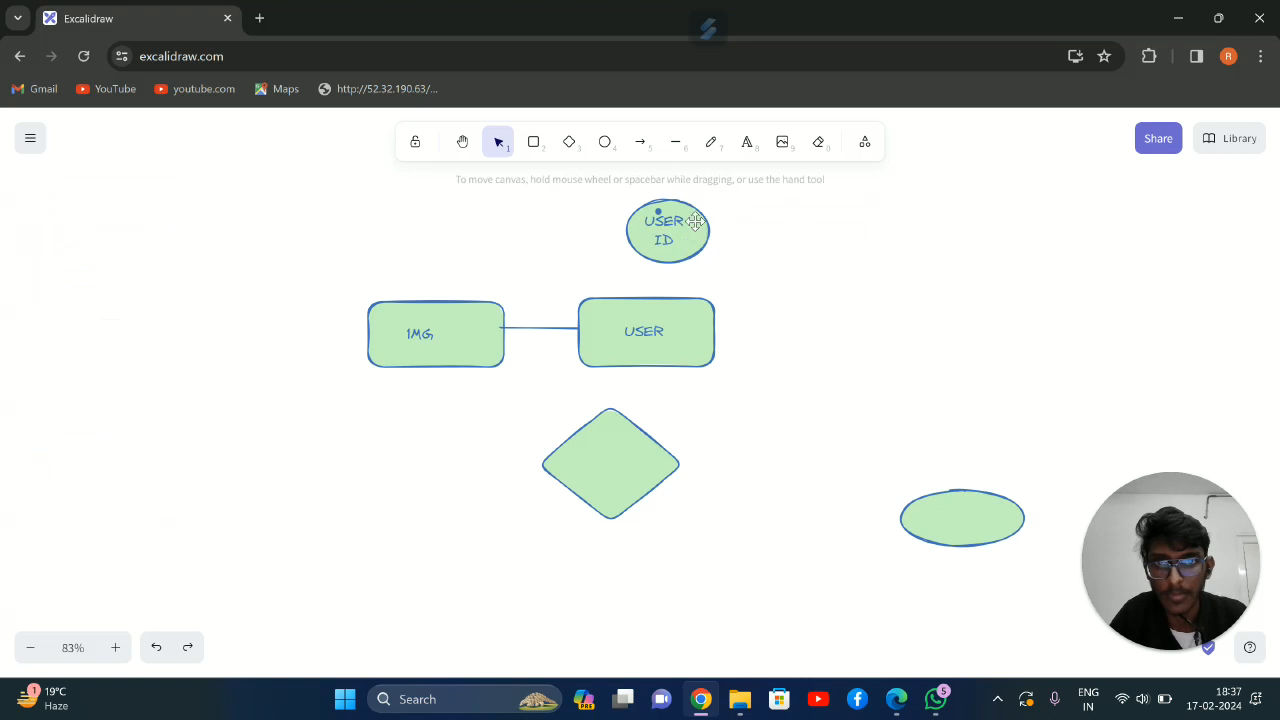
# Draw a flat ellipse to the right of the USER ID ellipse
pyautogui.click(604, 141)
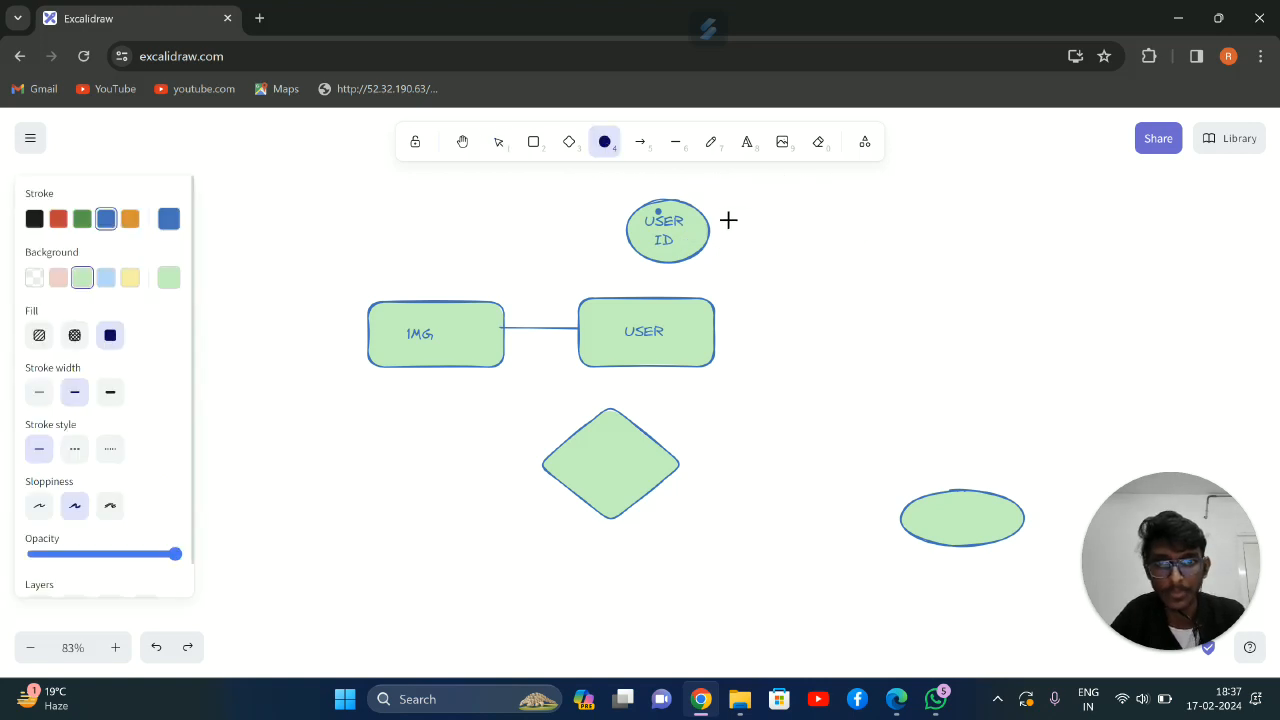
pyautogui.moveTo(749, 216); pyautogui.dragTo(878, 260)
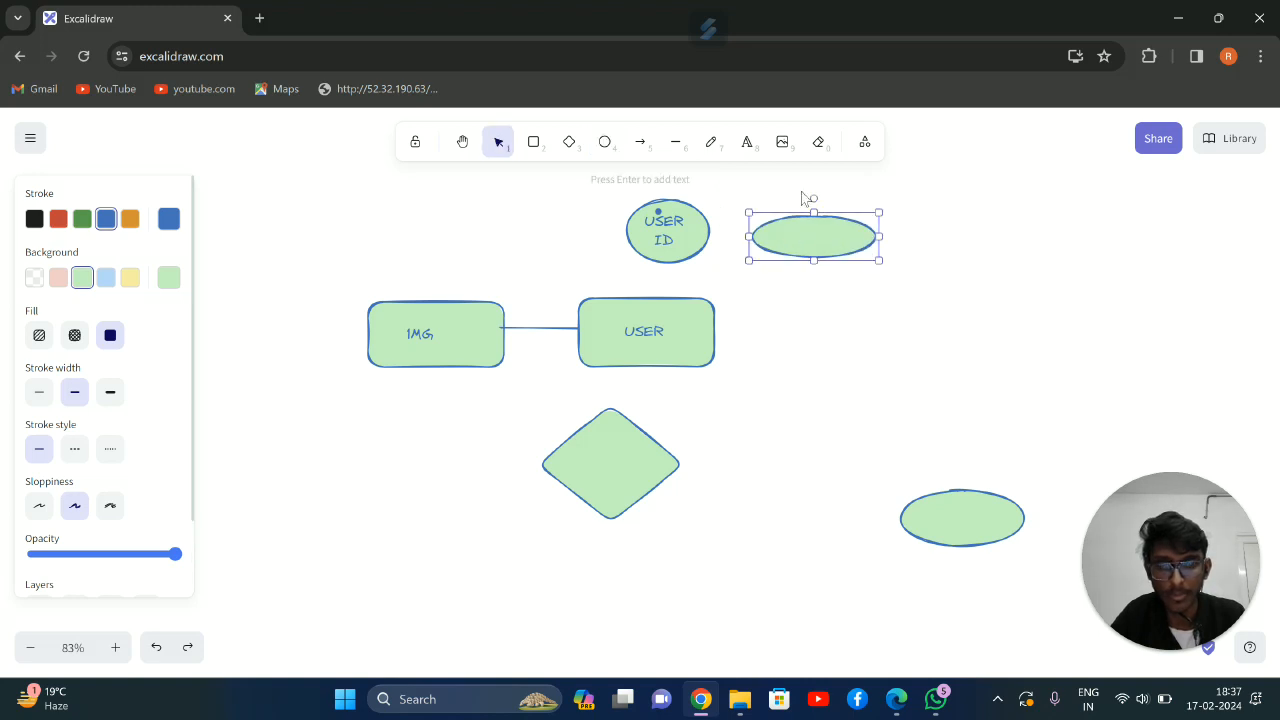
pyautogui.press('p')
pyautogui.press('h')
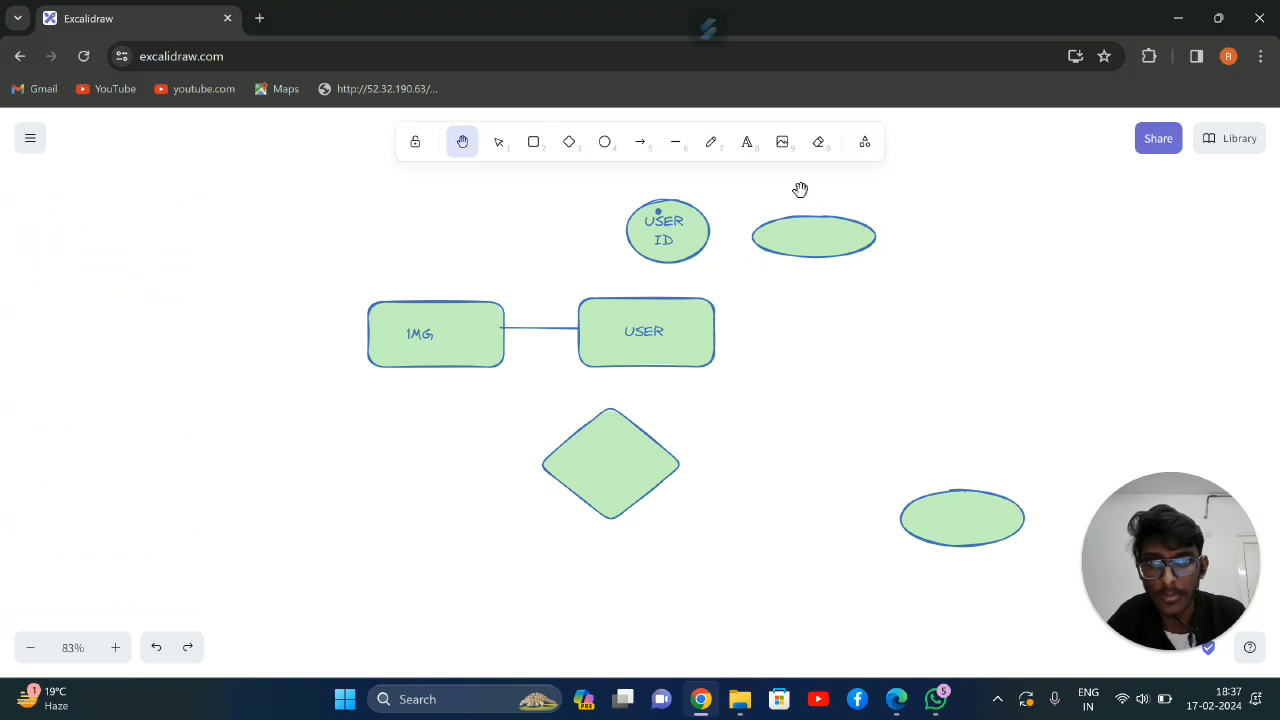
# Label the new ellipse beside USER ID as PHONE NO
pyautogui.click(710, 143)
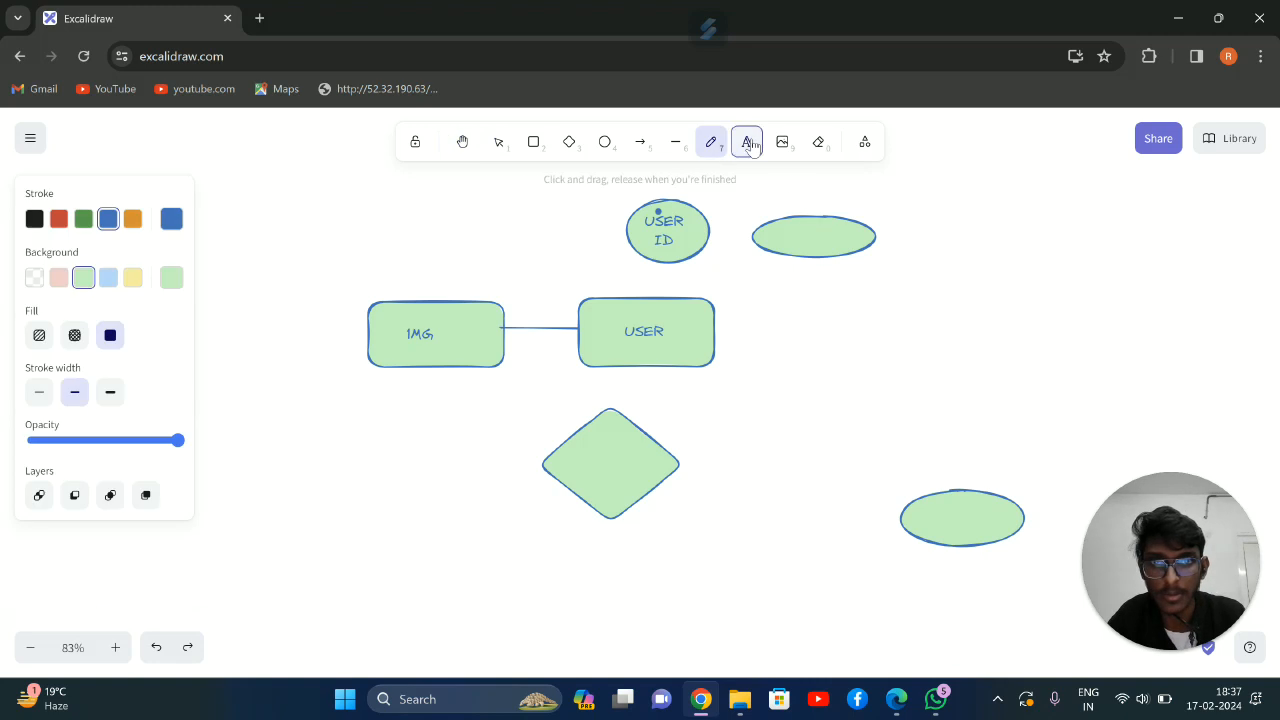
pyautogui.click(750, 143)
pyautogui.click(801, 237)
pyautogui.write('P')
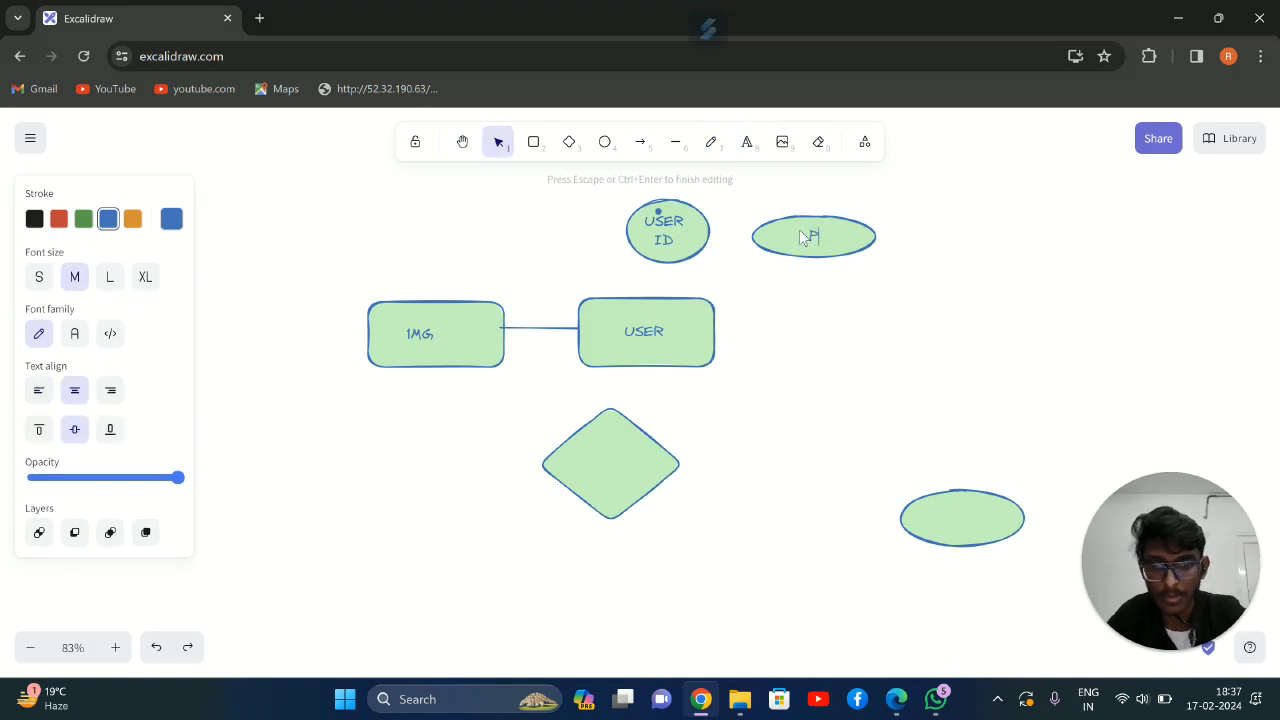
pyautogui.write('HOBNE')
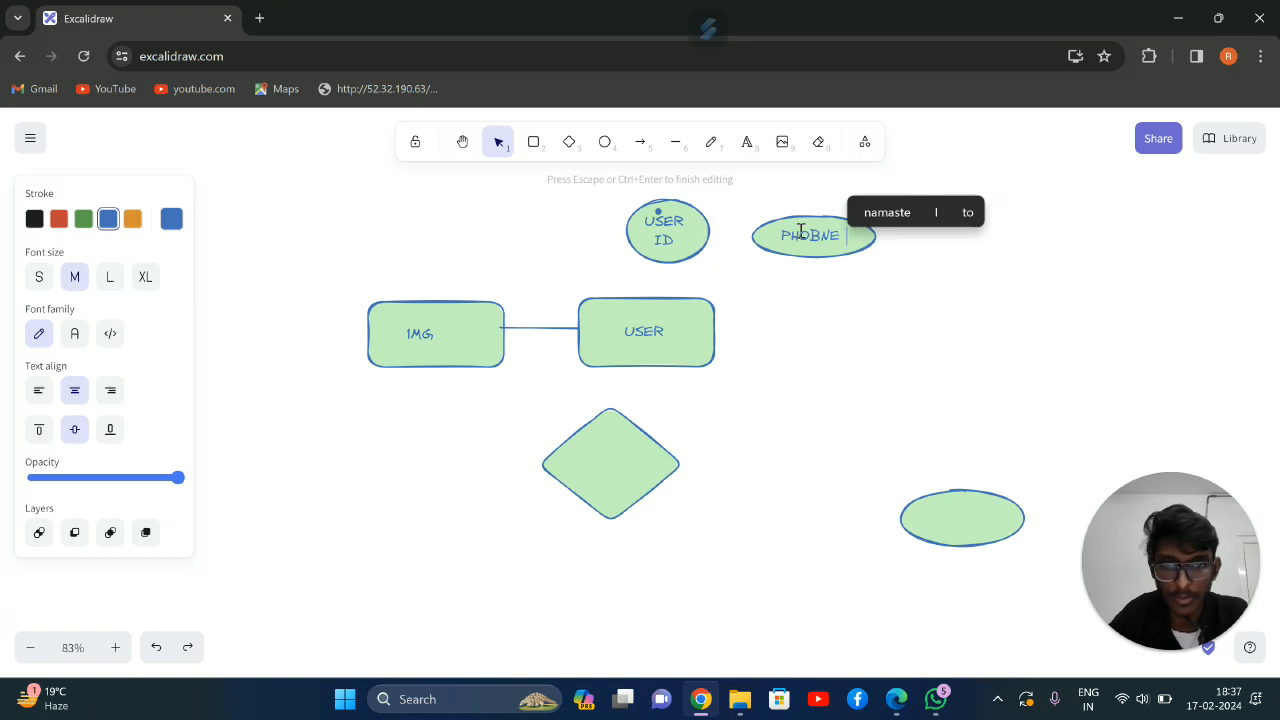
pyautogui.press('BackSpace')
pyautogui.press('BackSpace')
pyautogui.press('BackSpace')
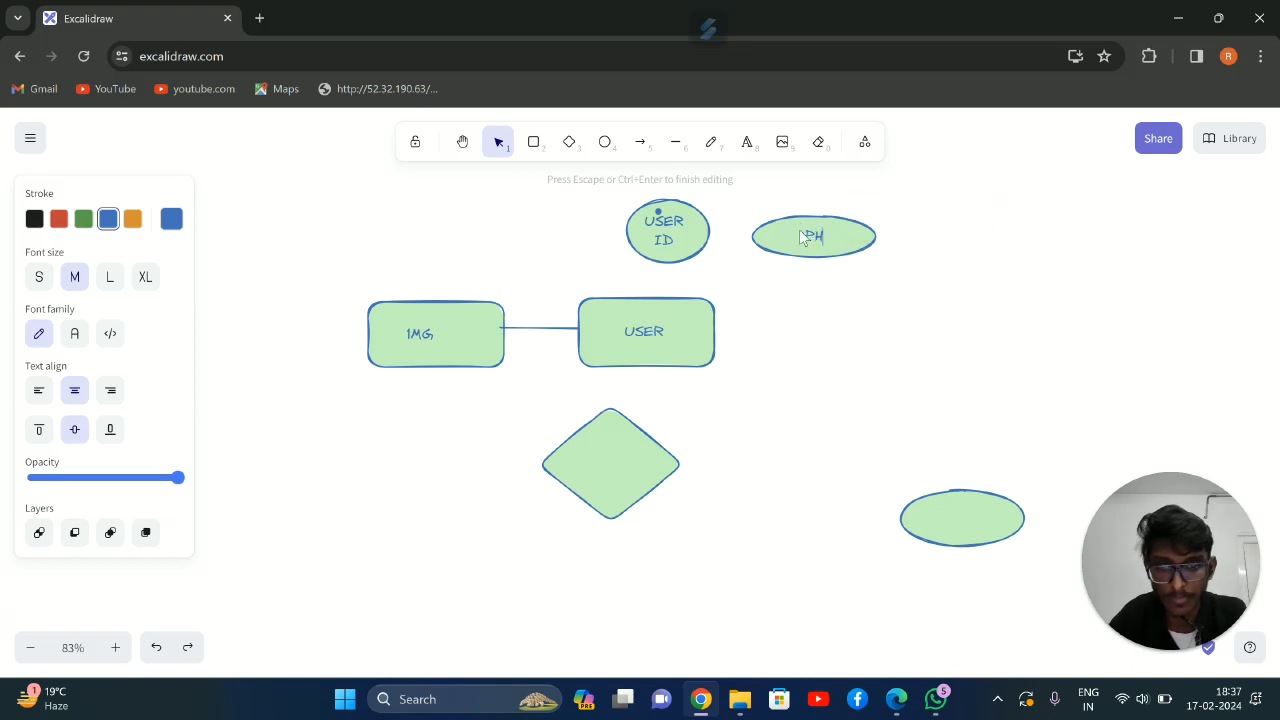
pyautogui.write('ONE NO')
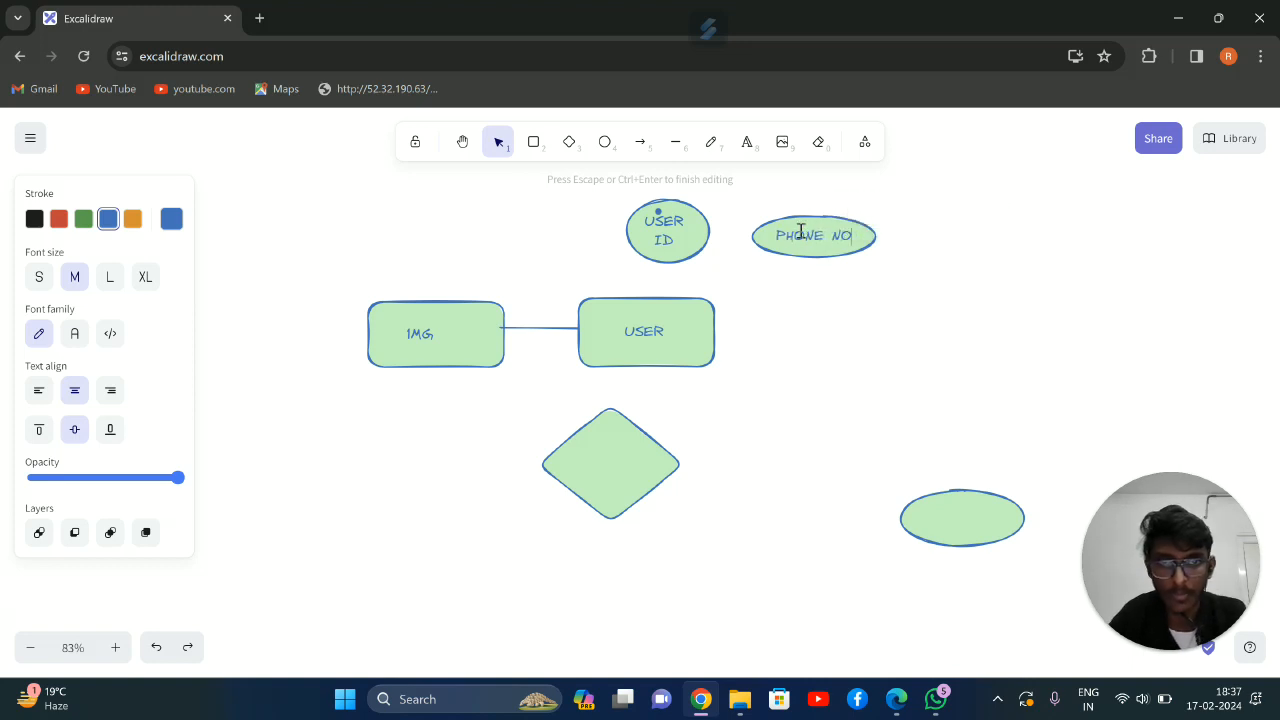
pyautogui.click(816, 294)
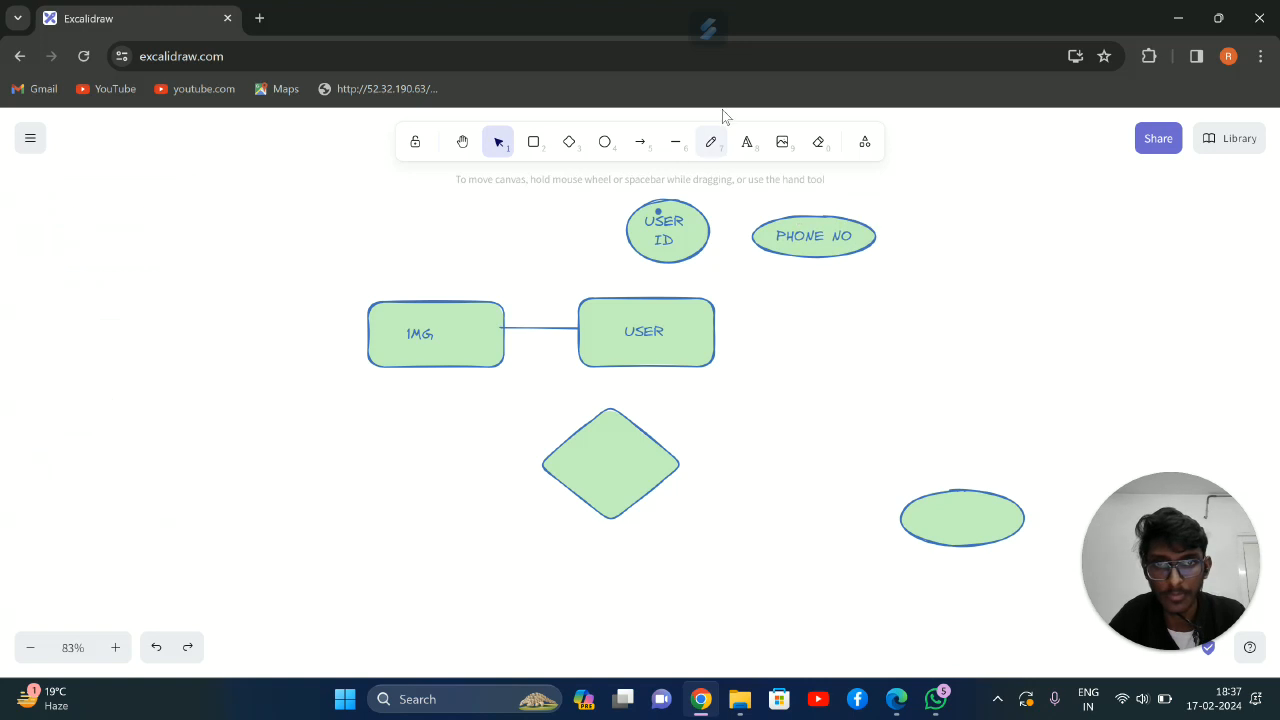
# Draw another ellipse directly below the PHONE NO ellipse and label it NAME
pyautogui.click(572, 143)
pyautogui.click(604, 142)
pyautogui.moveTo(770, 276)
pyautogui.mouseDown()
pyautogui.moveTo(877, 323)
pyautogui.moveTo(871, 311)
pyautogui.mouseUp()
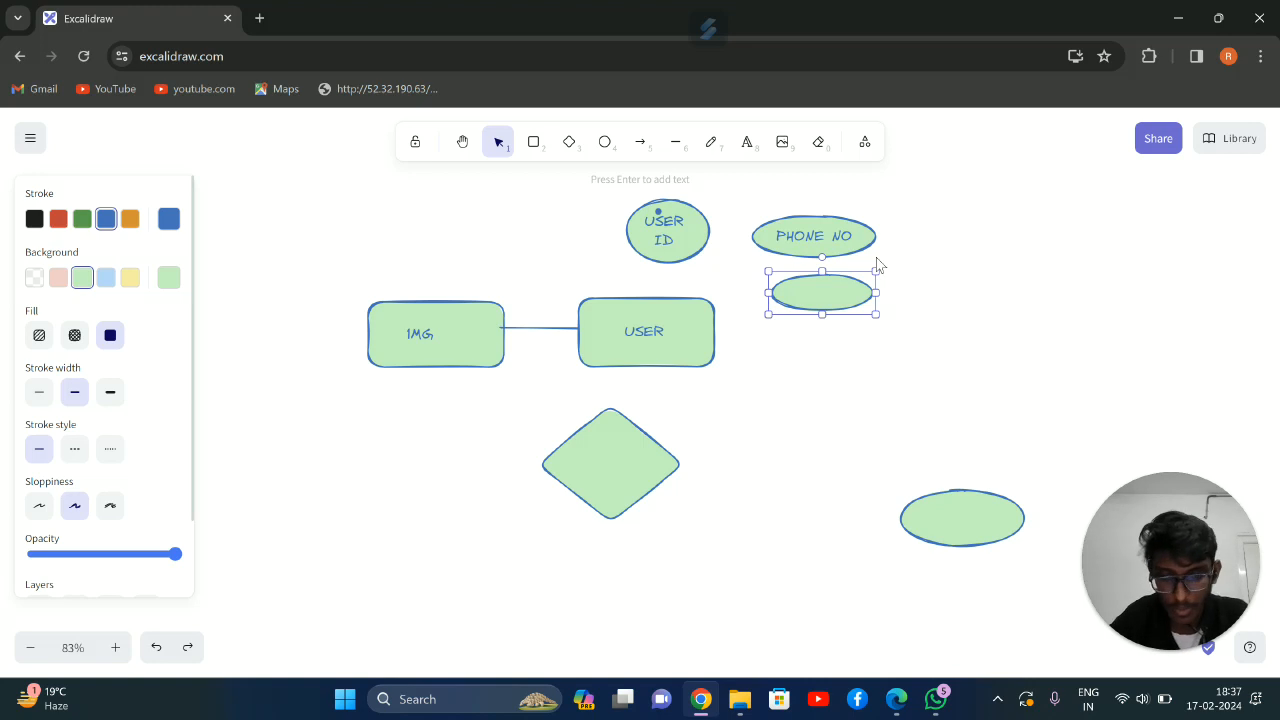
pyautogui.press('a')
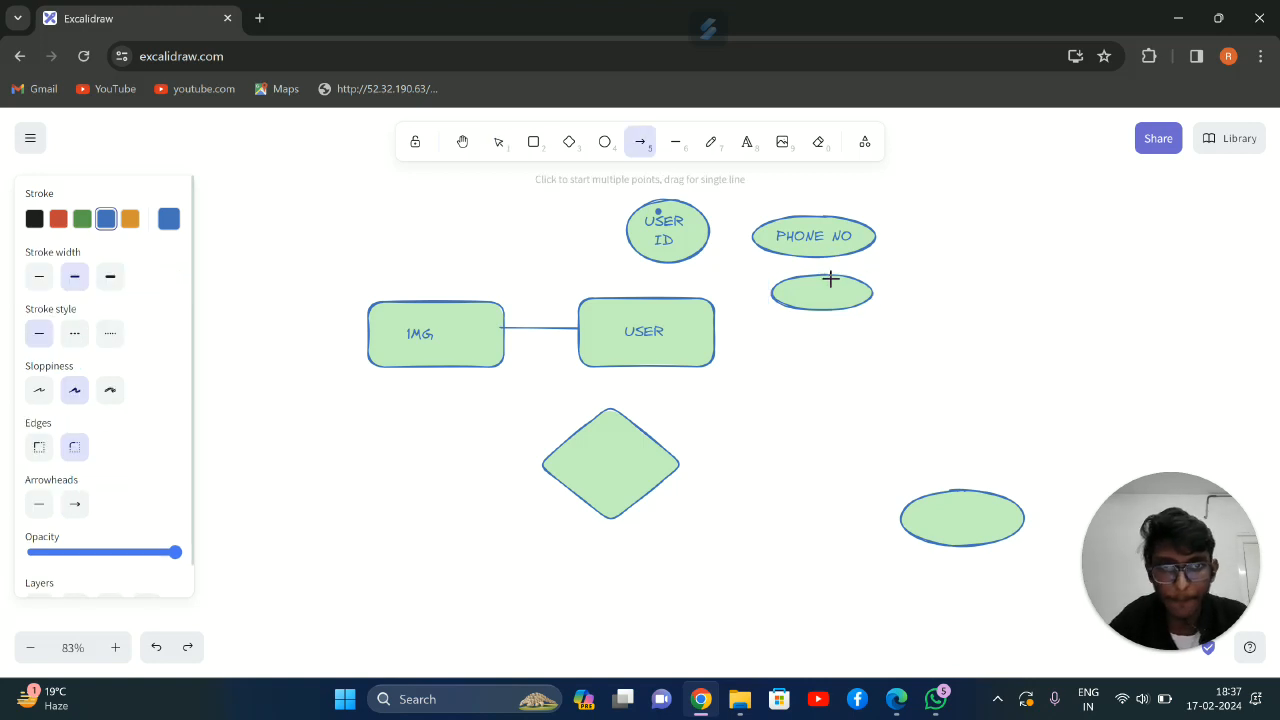
pyautogui.click(710, 143)
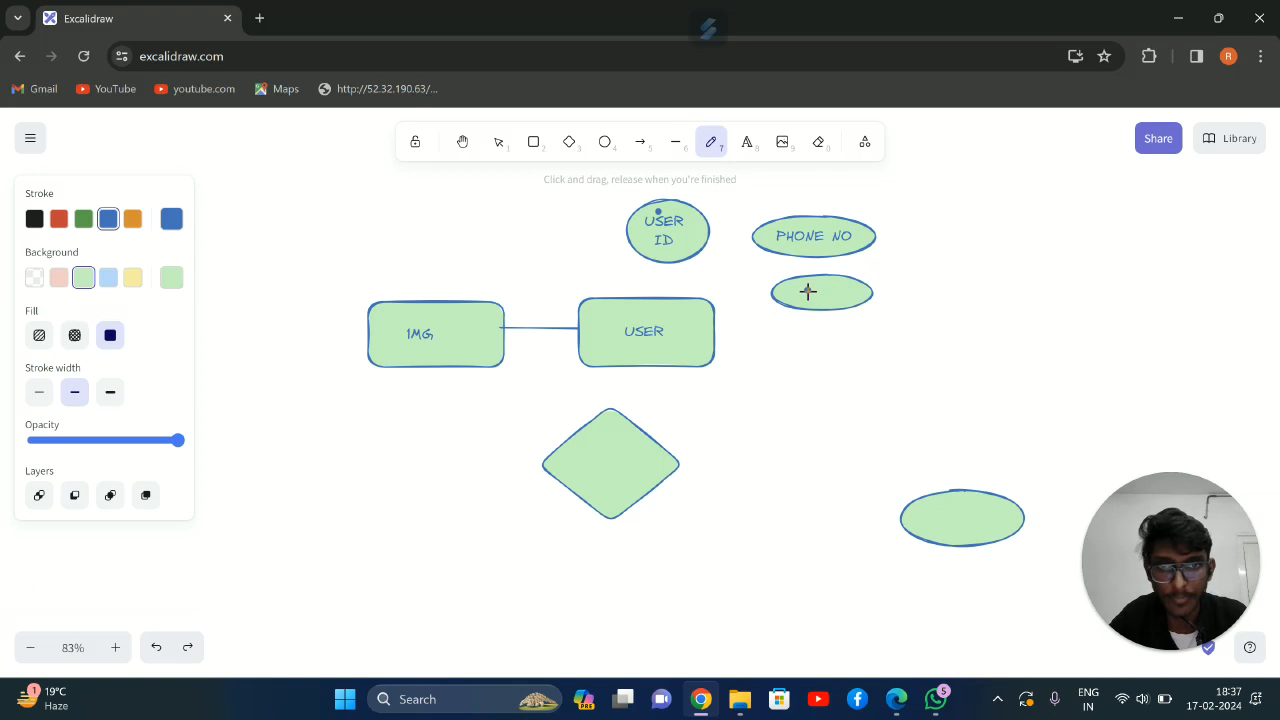
pyautogui.click(747, 142)
pyautogui.click(818, 296)
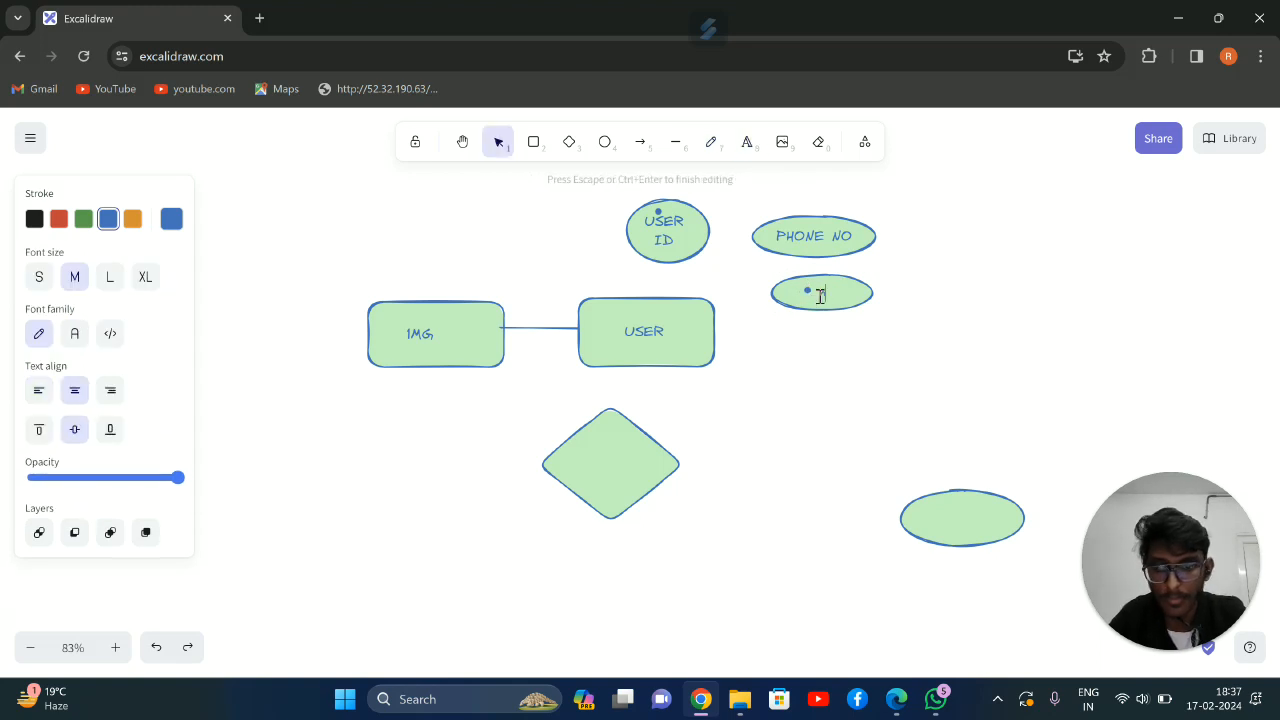
pyautogui.write('NAM')
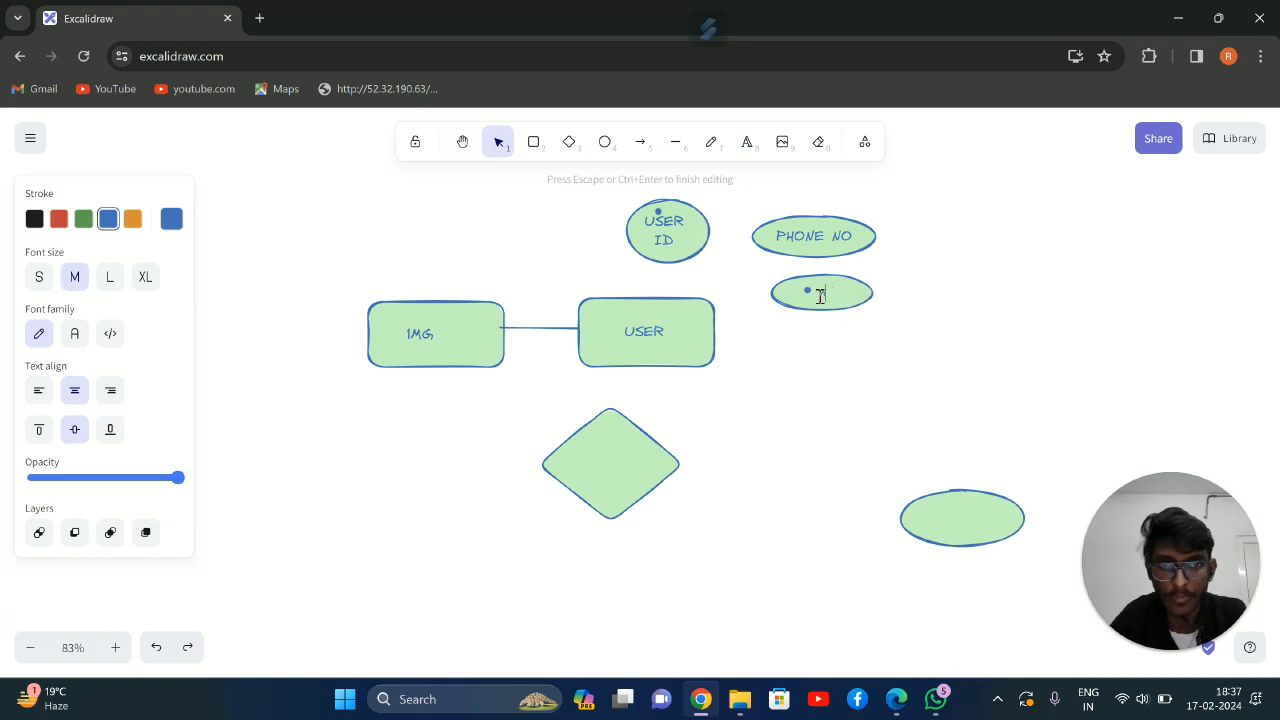
pyautogui.write('NAME')
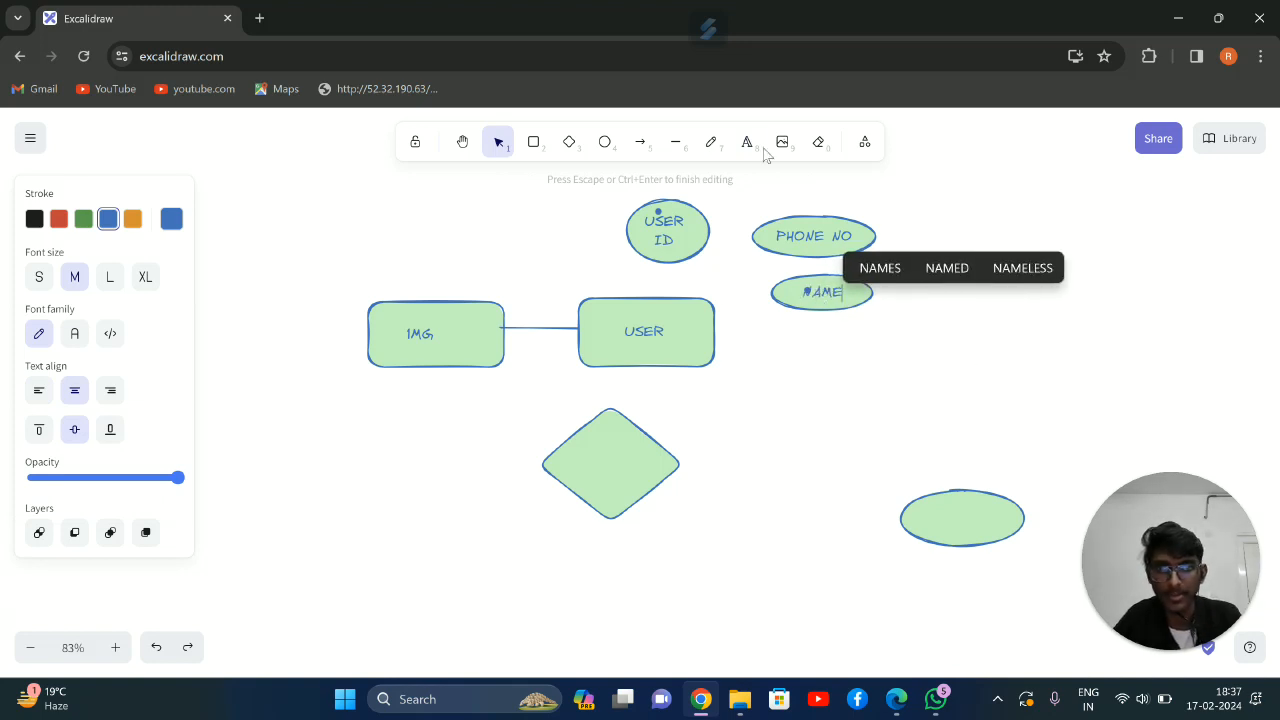
# Draw a small flat ellipse beside the USER ID ellipse, above the gap between the 1MG and USER rectangles
pyautogui.click(659, 212)
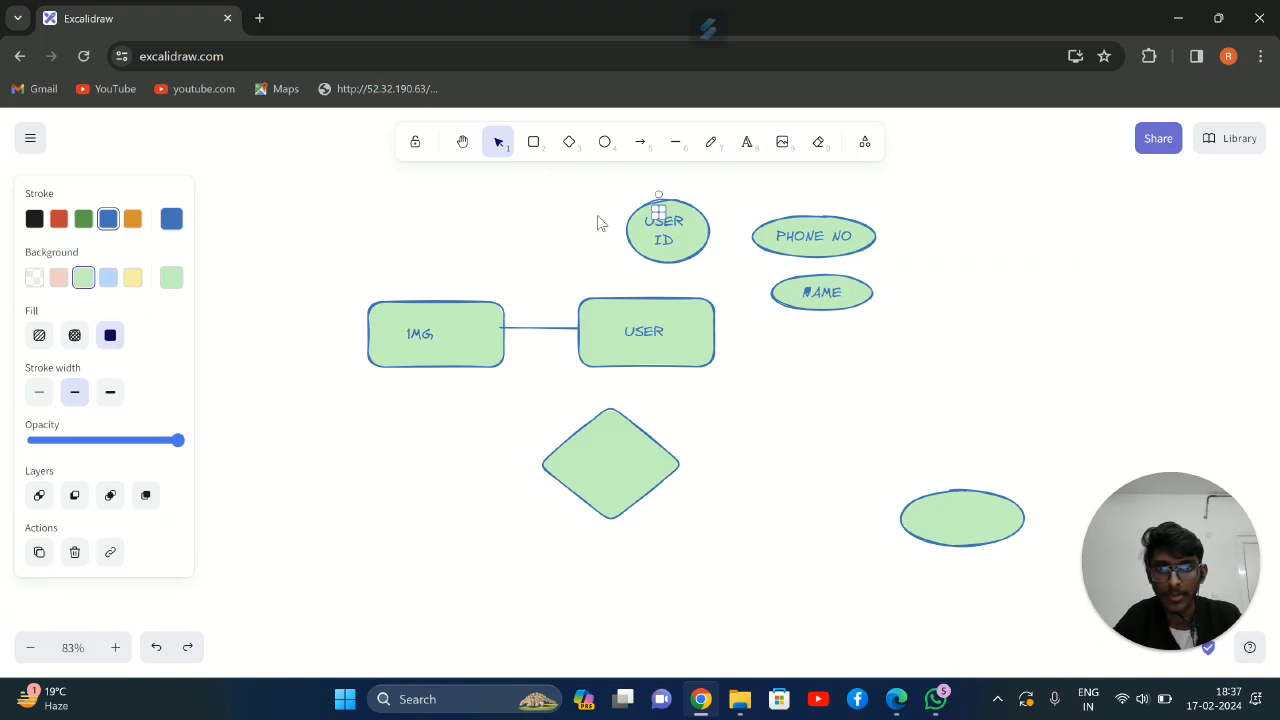
pyautogui.click(565, 213)
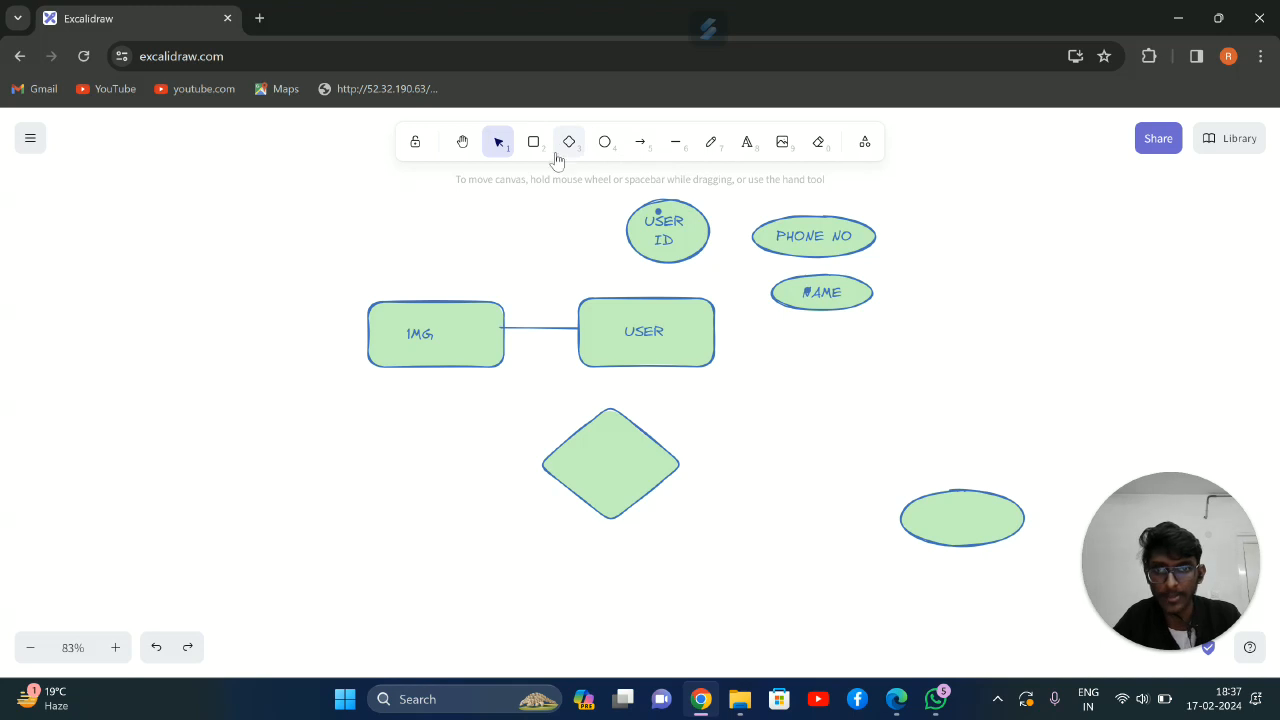
pyautogui.click(604, 143)
pyautogui.moveTo(520, 200); pyautogui.dragTo(602, 243)
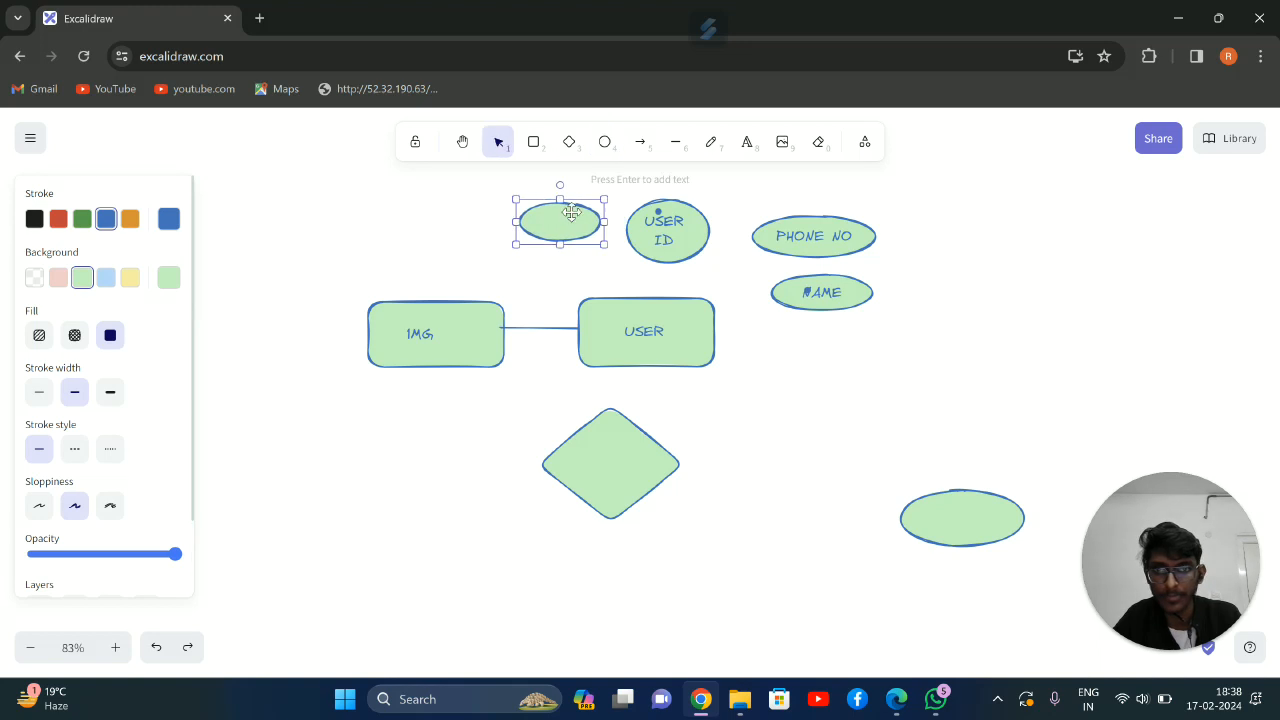
# Label the new ellipse next to USER ID as ADRESS
pyautogui.click(710, 141)
pyautogui.click(746, 141)
pyautogui.click(546, 220)
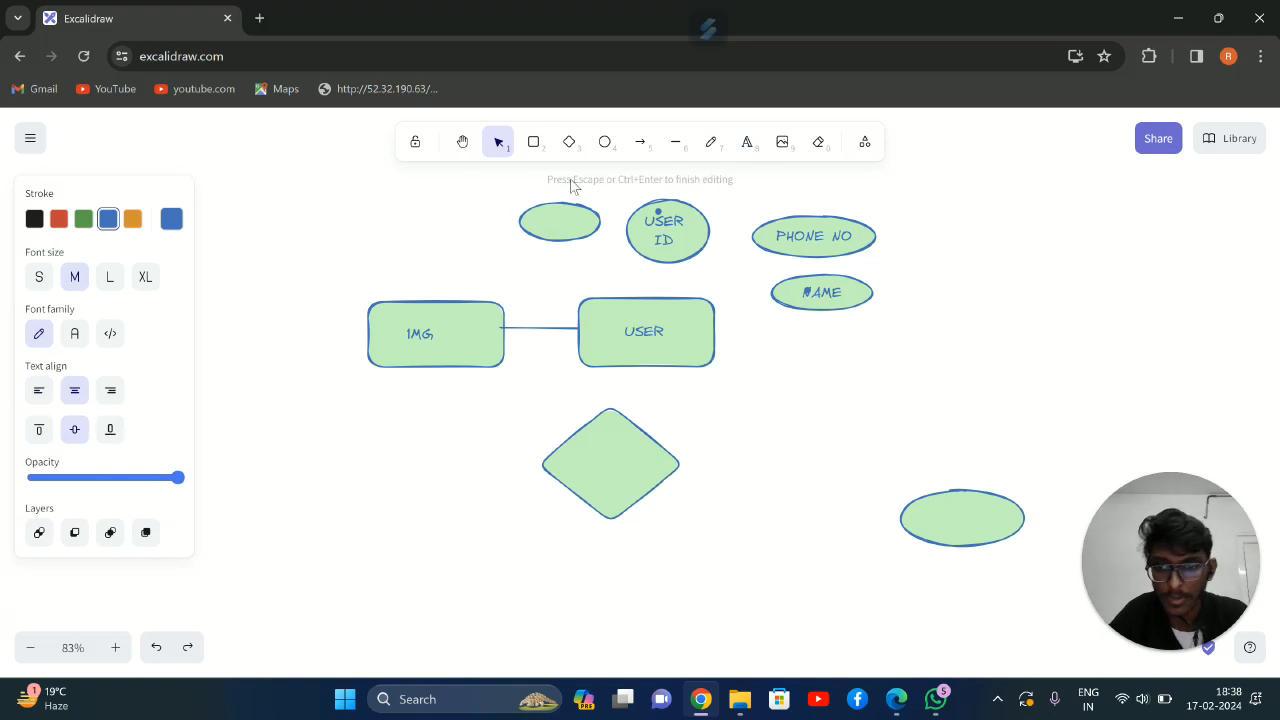
pyautogui.write('ADRES')
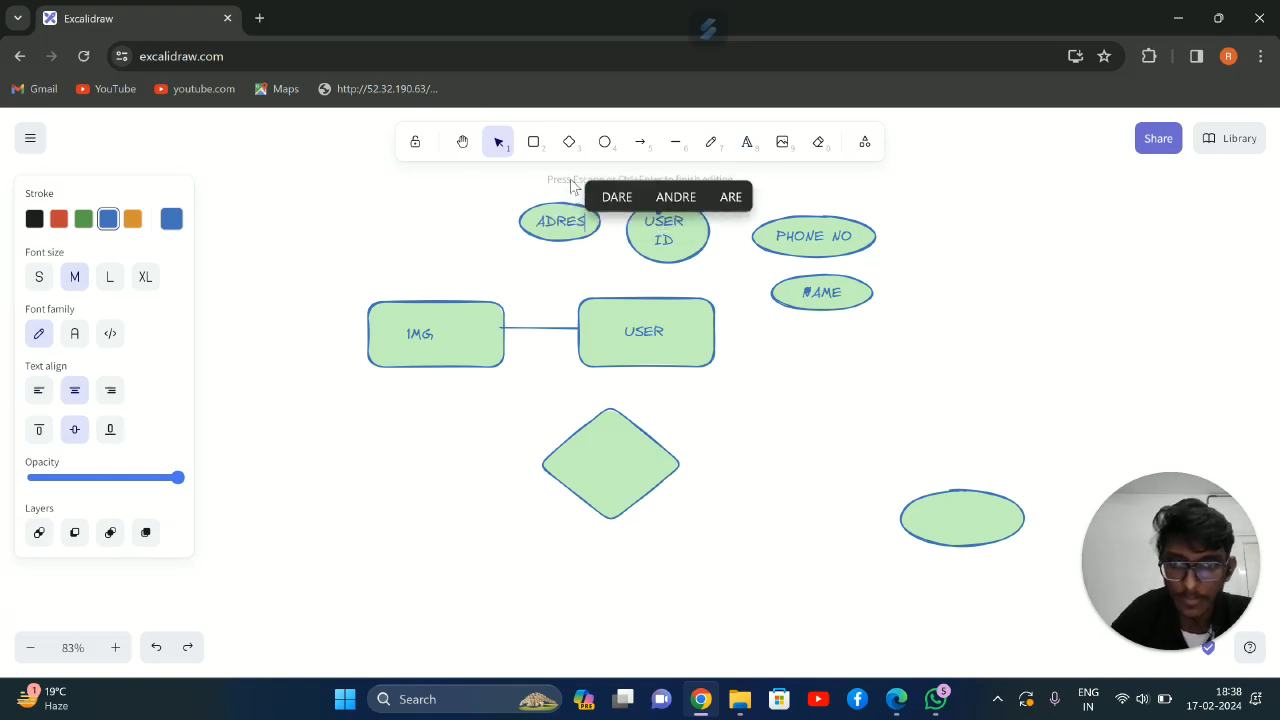
pyautogui.write('S')
pyautogui.click(918, 276)
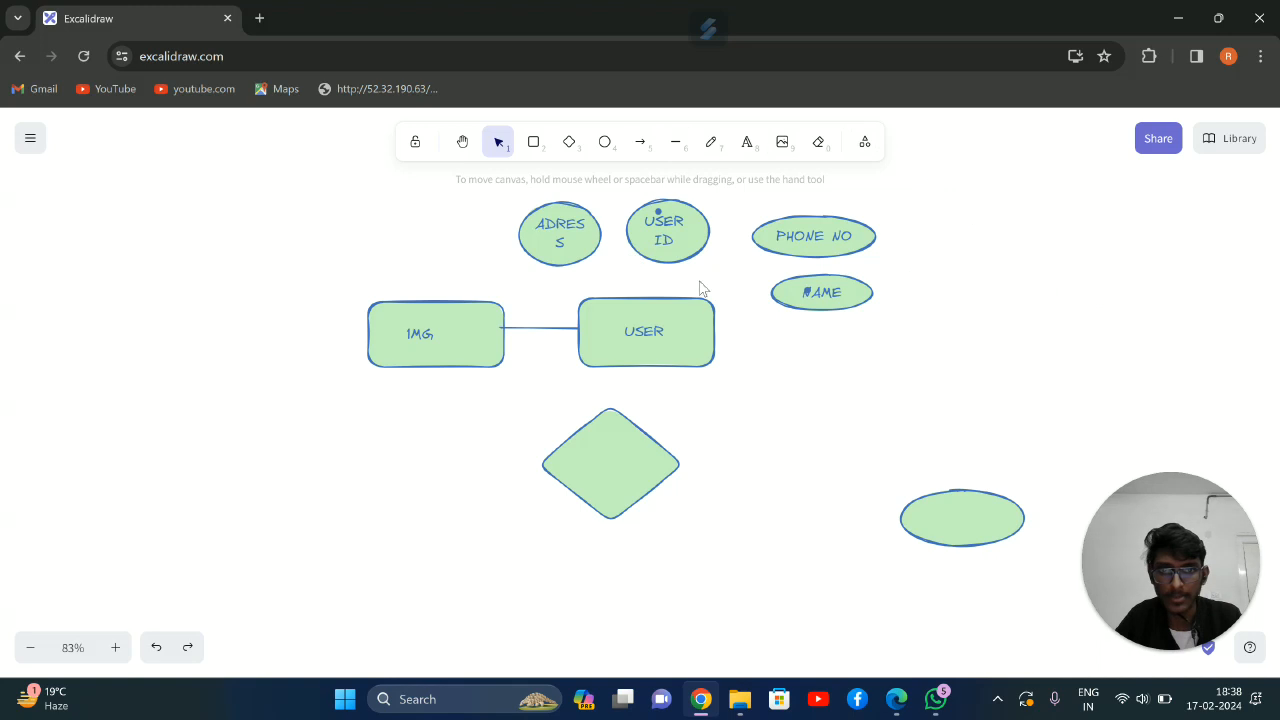
# Connect the USER ID and ADRESS ellipses to the upper edge of the USER rectangle with straight lines
pyautogui.click(746, 141)
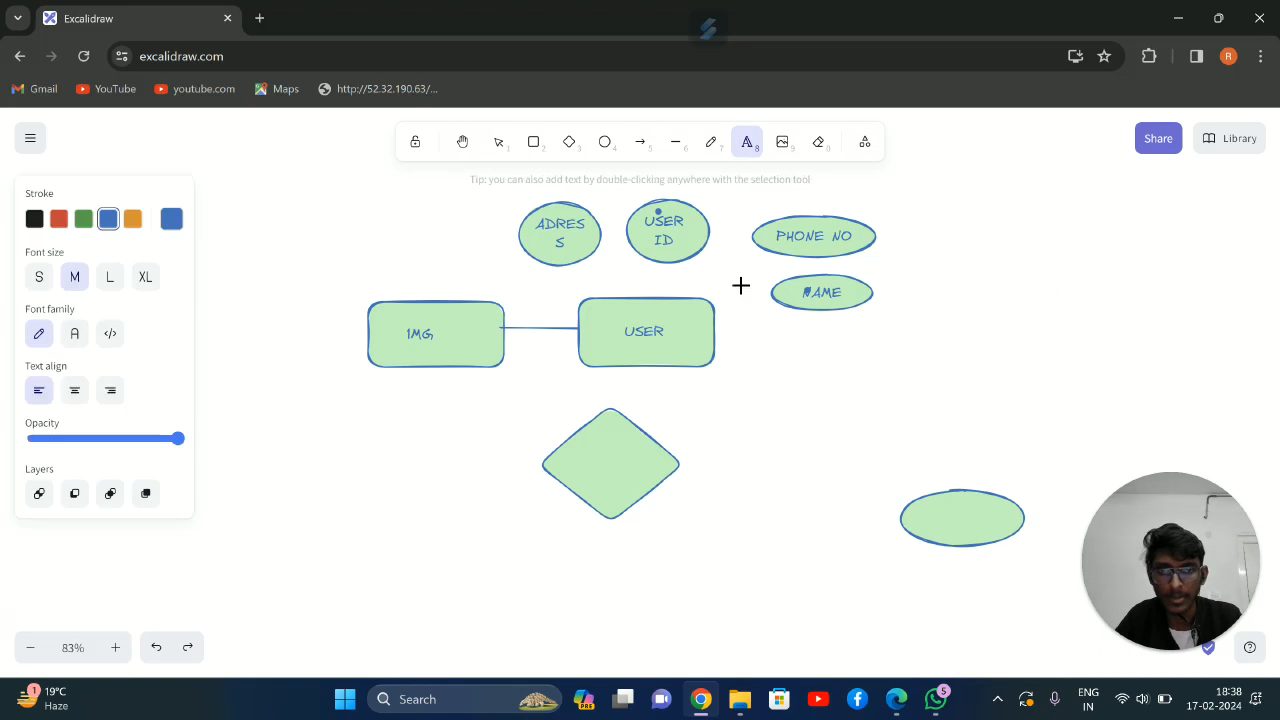
pyautogui.click(713, 311)
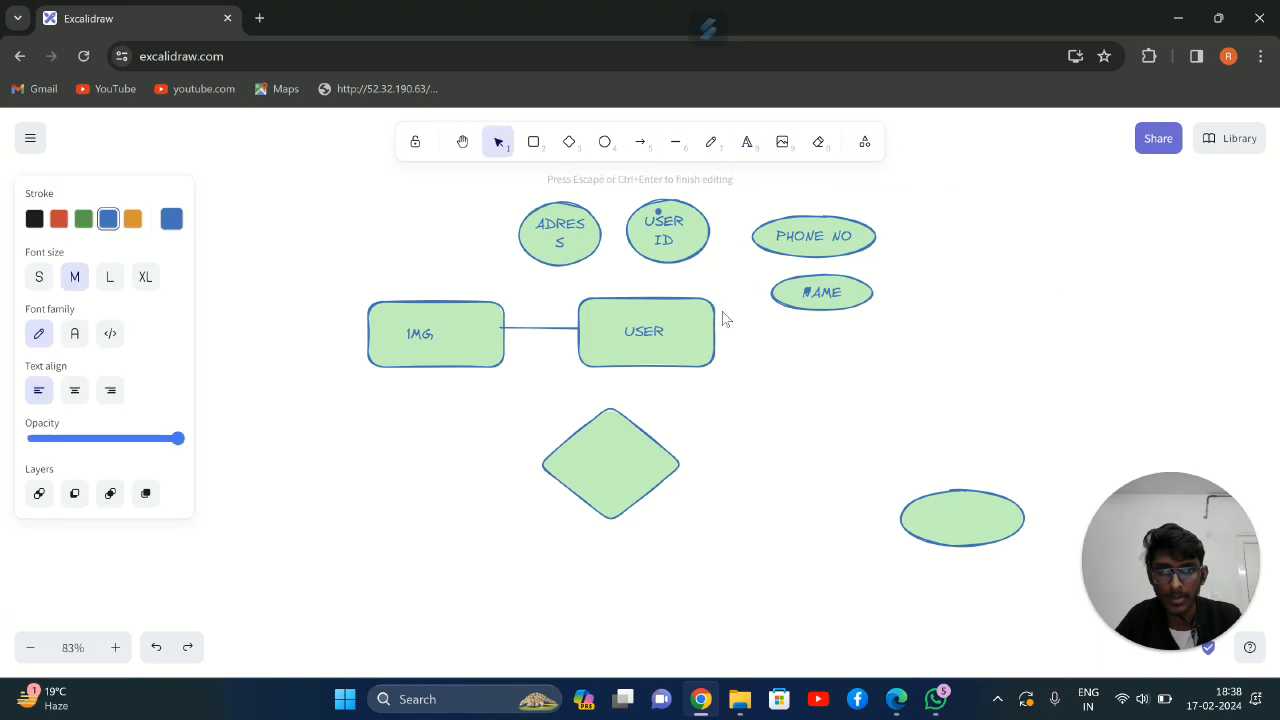
pyautogui.click(675, 141)
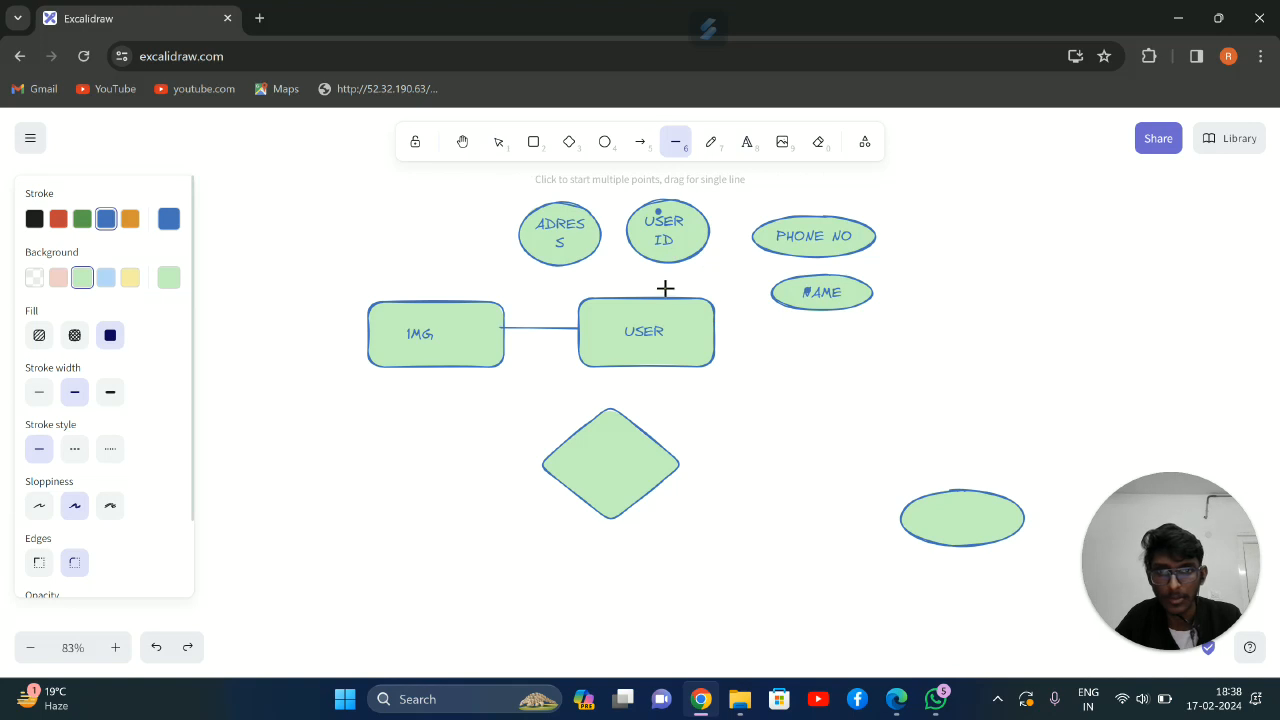
pyautogui.moveTo(660, 268); pyautogui.dragTo(675, 256)
pyautogui.moveTo(671, 265); pyautogui.dragTo(582, 260)
pyautogui.click(675, 143)
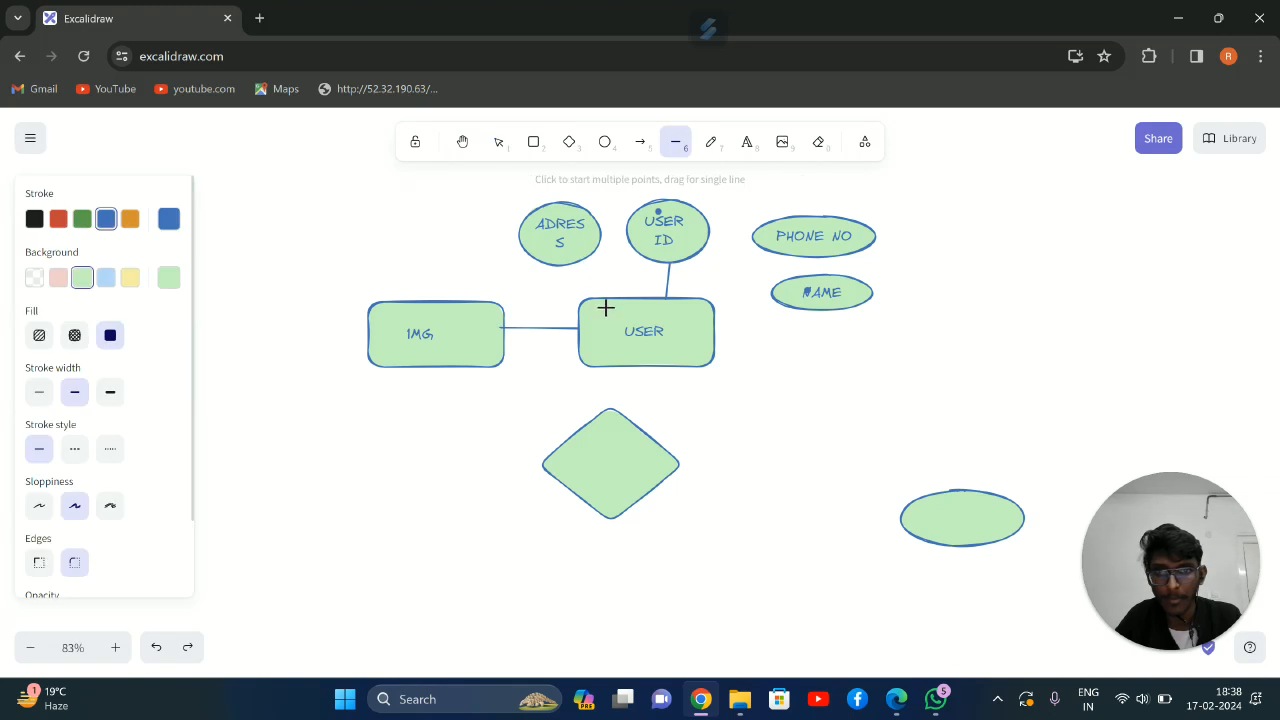
pyautogui.moveTo(584, 268); pyautogui.dragTo(580, 259)
# Connect the NAME and PHONE NO ellipses to the USER rectangle with straight lines, adjusting the rectangle's position to meet them
pyautogui.moveTo(712, 320)
pyautogui.mouseDown()
pyautogui.moveTo(752, 320)
pyautogui.moveTo(720, 318)
pyautogui.mouseUp()
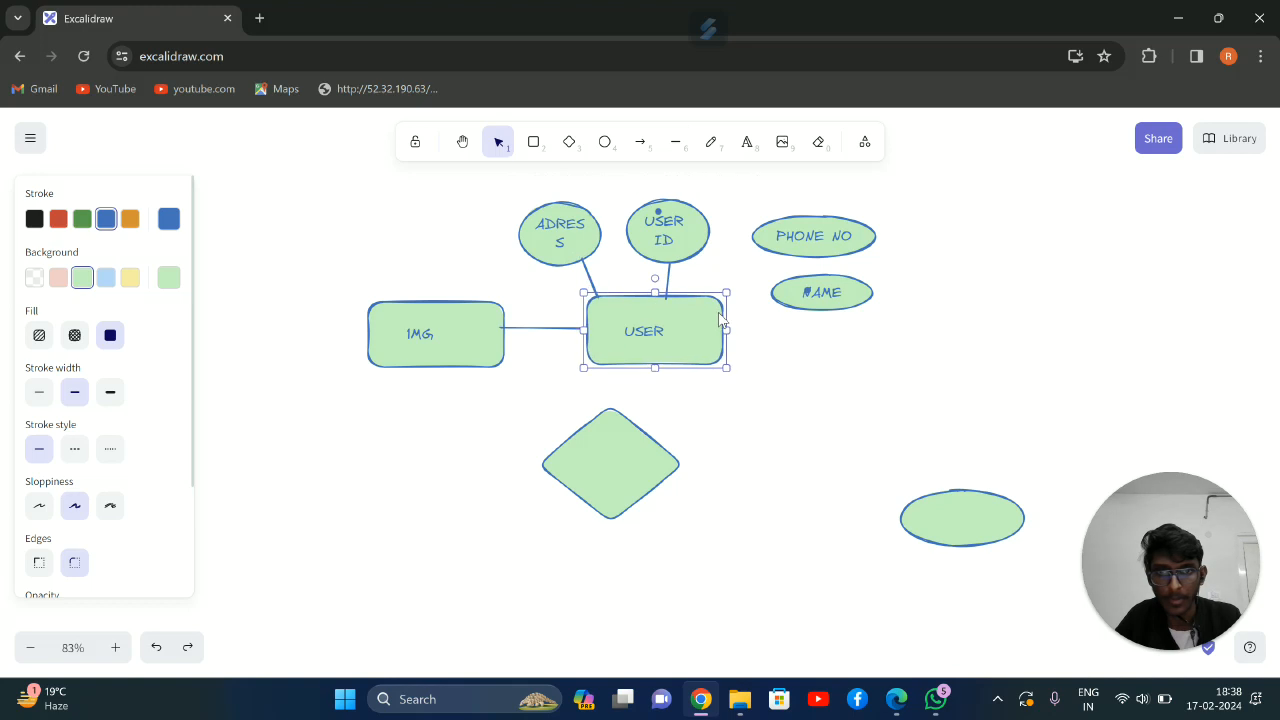
pyautogui.click(675, 142)
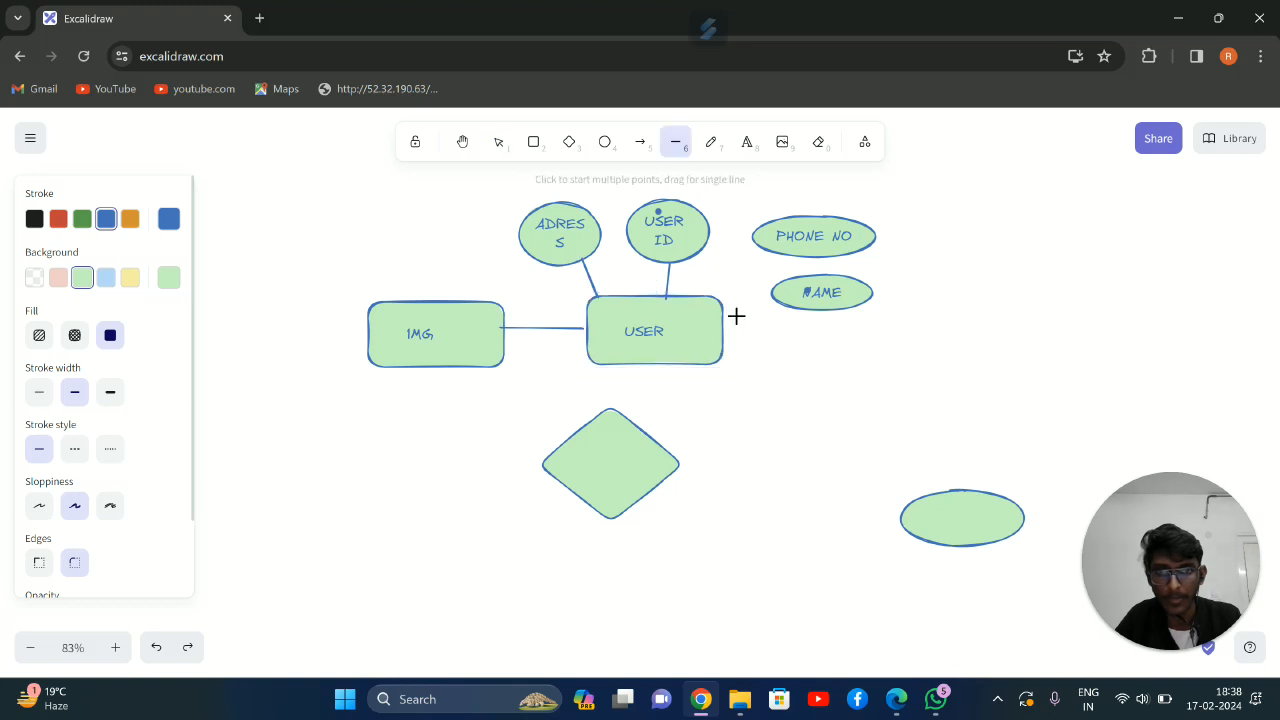
pyautogui.moveTo(732, 320)
pyautogui.mouseDown()
pyautogui.moveTo(792, 300)
pyautogui.moveTo(720, 300)
pyautogui.moveTo(742, 284)
pyautogui.moveTo(708, 312)
pyautogui.mouseUp()
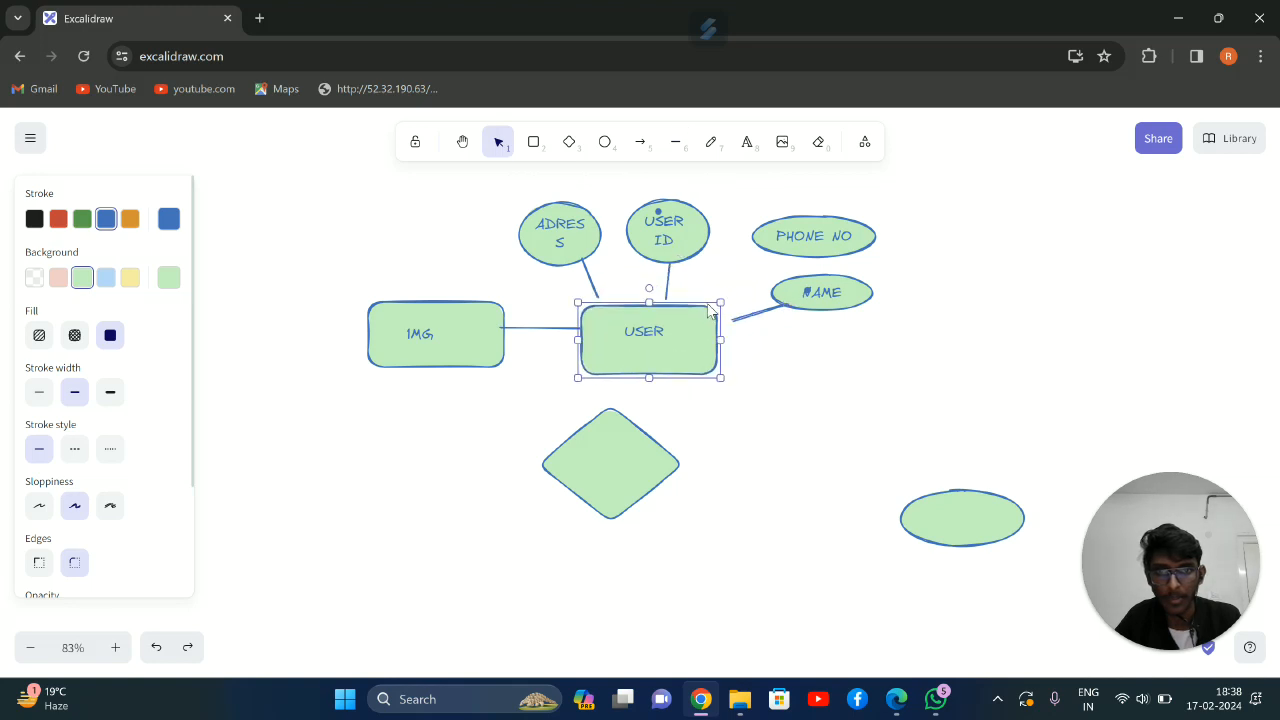
pyautogui.click(675, 141)
pyautogui.moveTo(720, 325); pyautogui.dragTo(763, 249)
pyautogui.click(675, 143)
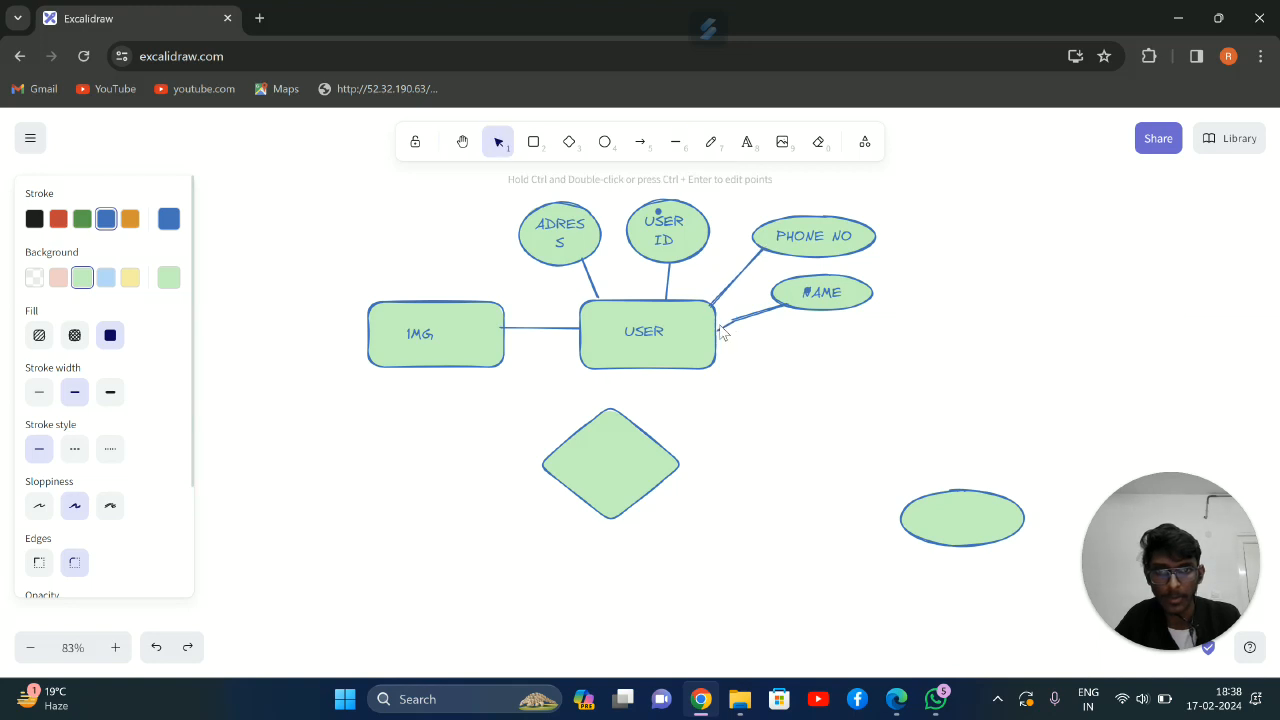
pyautogui.click(717, 326)
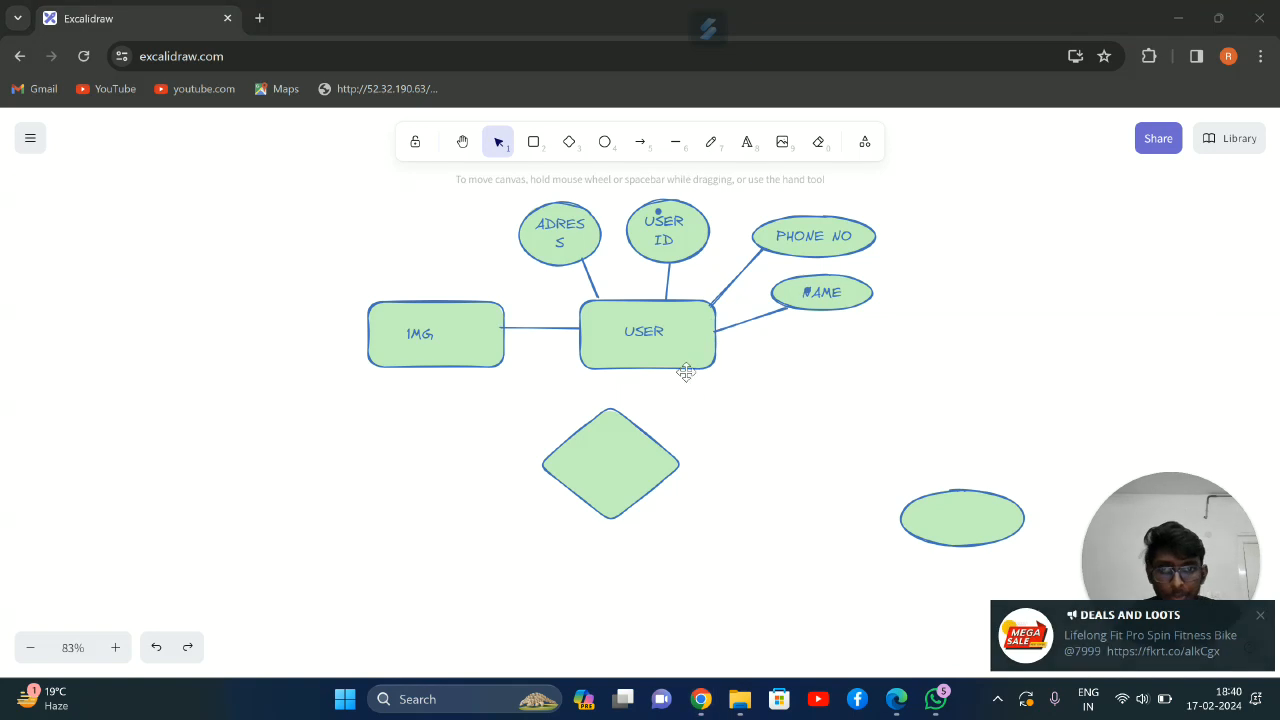
# Shrink the diamond, place it below the USER rectangle and label it ORDER
pyautogui.moveTo(625, 456); pyautogui.dragTo(664, 471)
pyautogui.moveTo(725, 540)
pyautogui.mouseDown()
pyautogui.moveTo(696, 515)
pyautogui.moveTo(660, 515)
pyautogui.mouseUp()
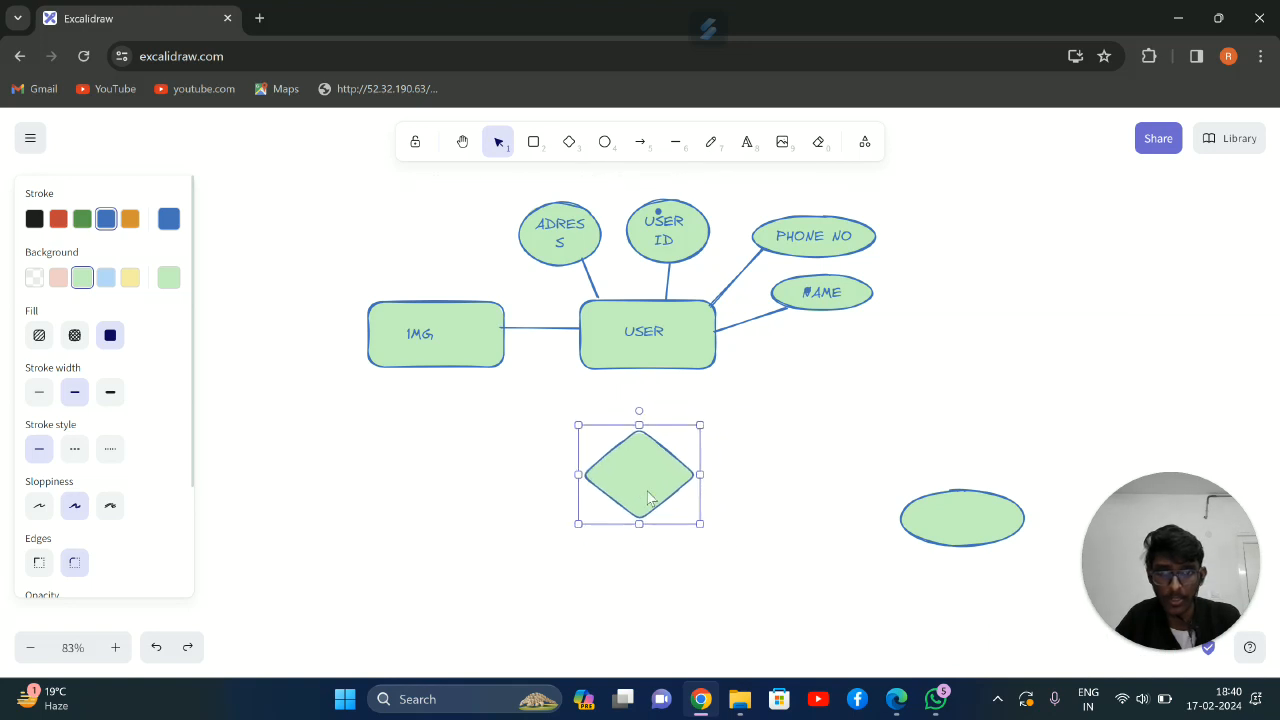
pyautogui.click(711, 143)
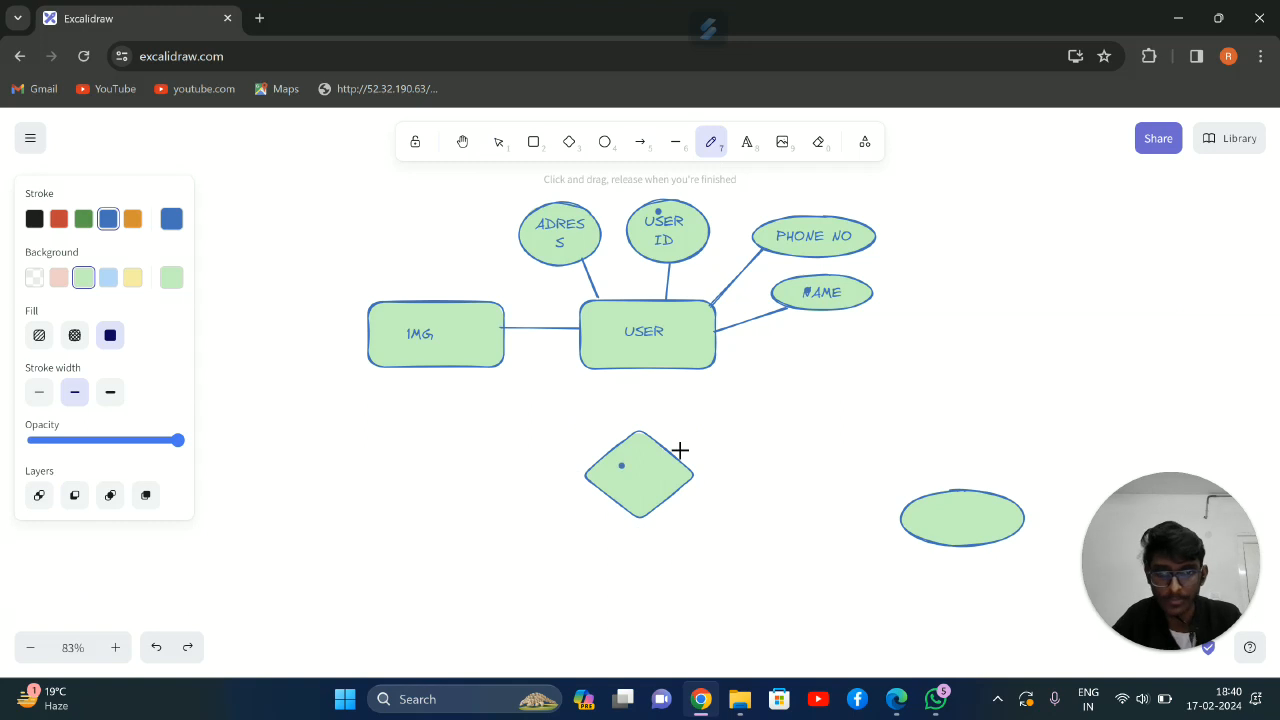
pyautogui.click(746, 142)
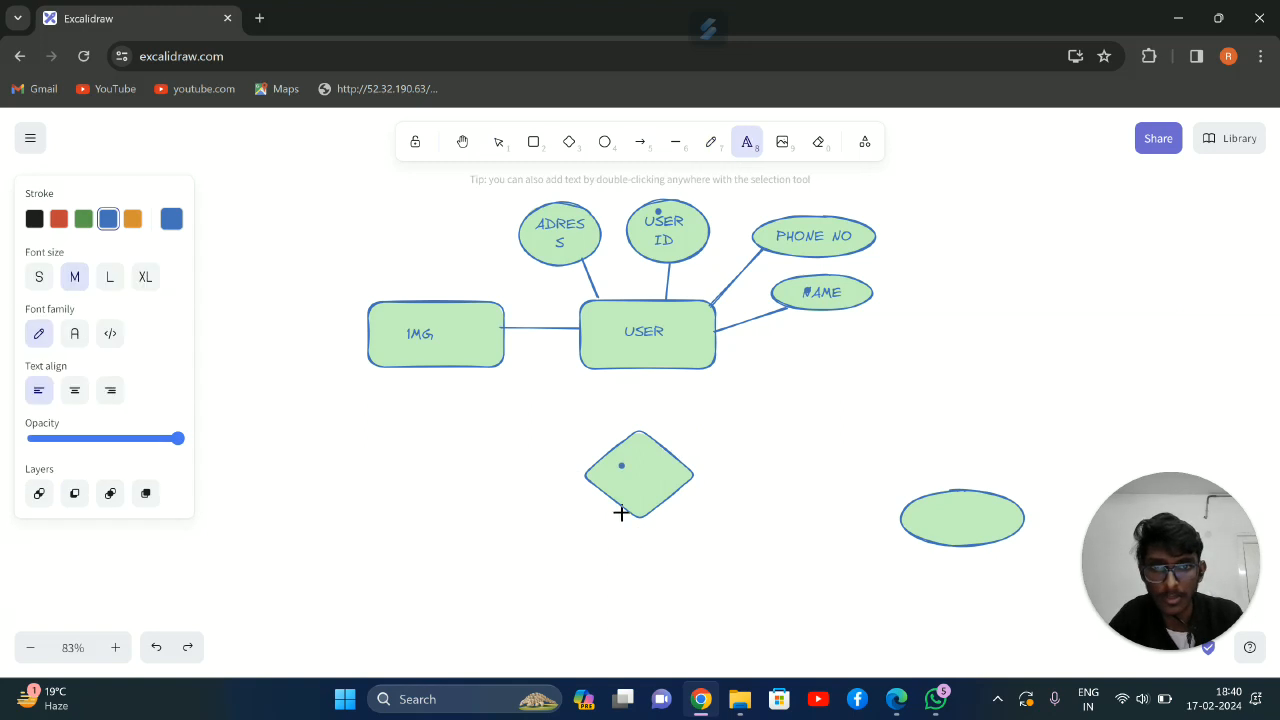
pyautogui.click(642, 473)
pyautogui.write('ORDER')
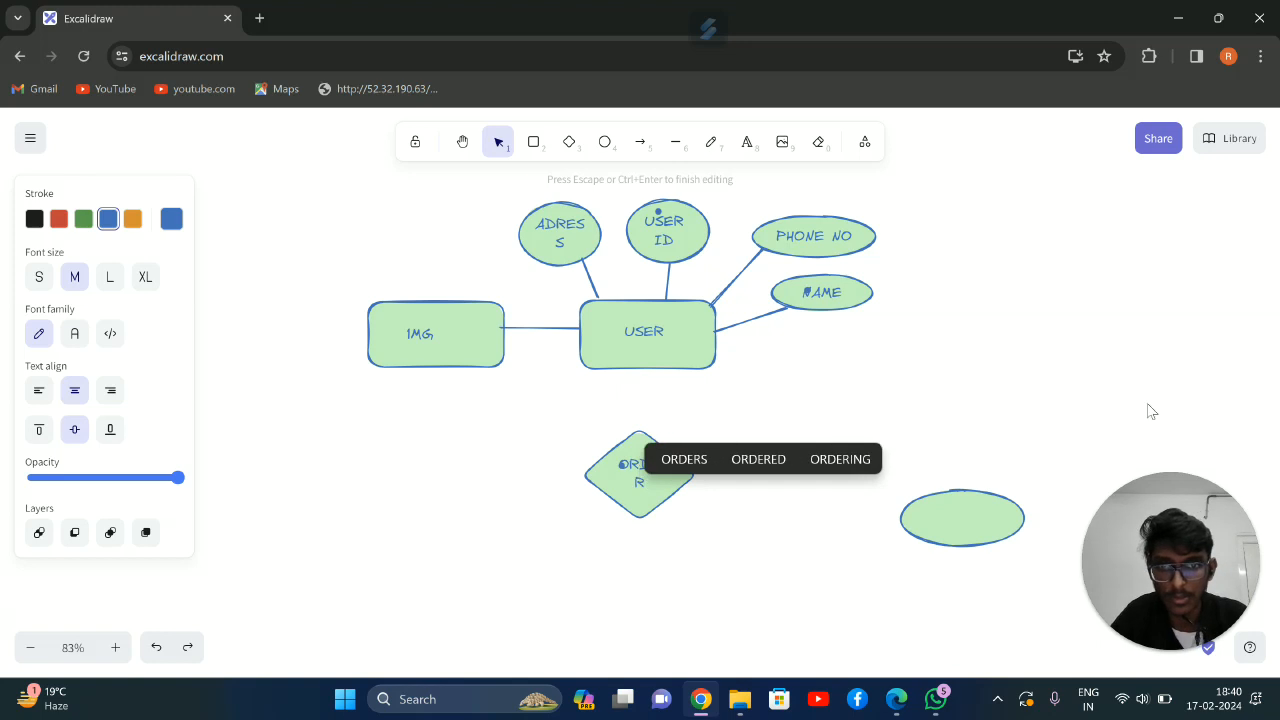
pyautogui.click(1079, 373)
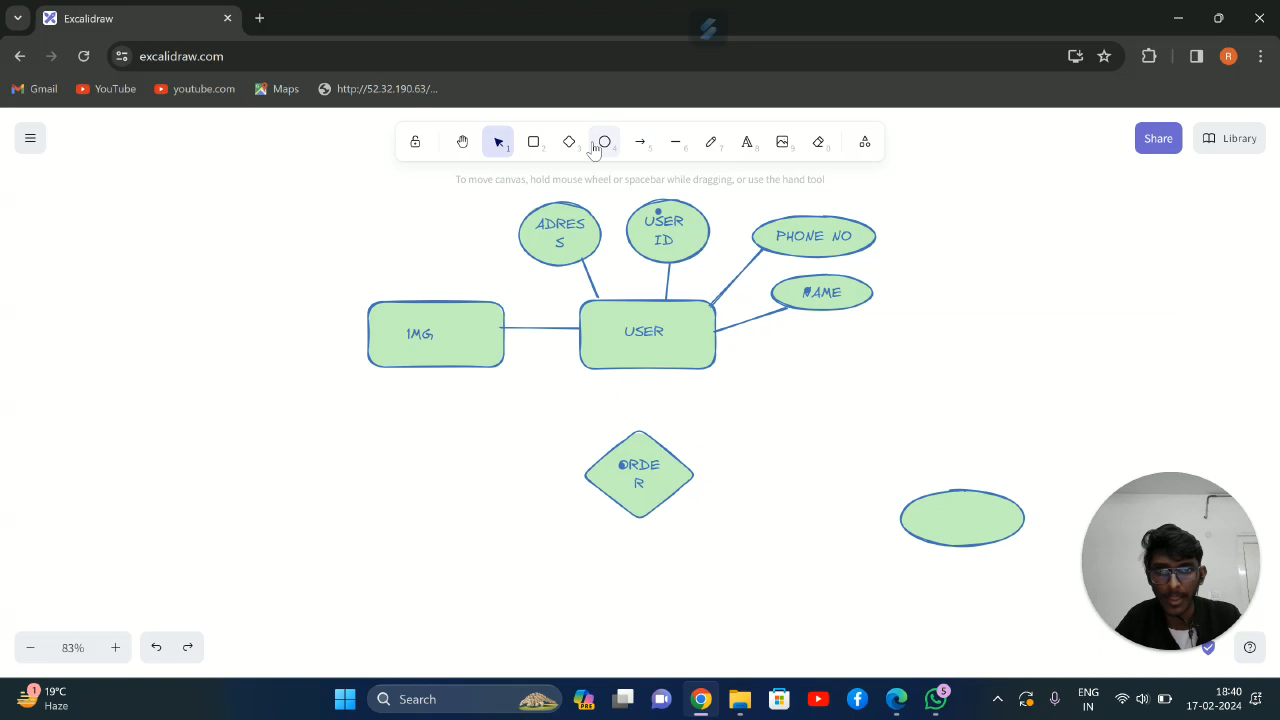
# Draw a wide, low rectangle and position it below the ORDER diamond
pyautogui.click(534, 144)
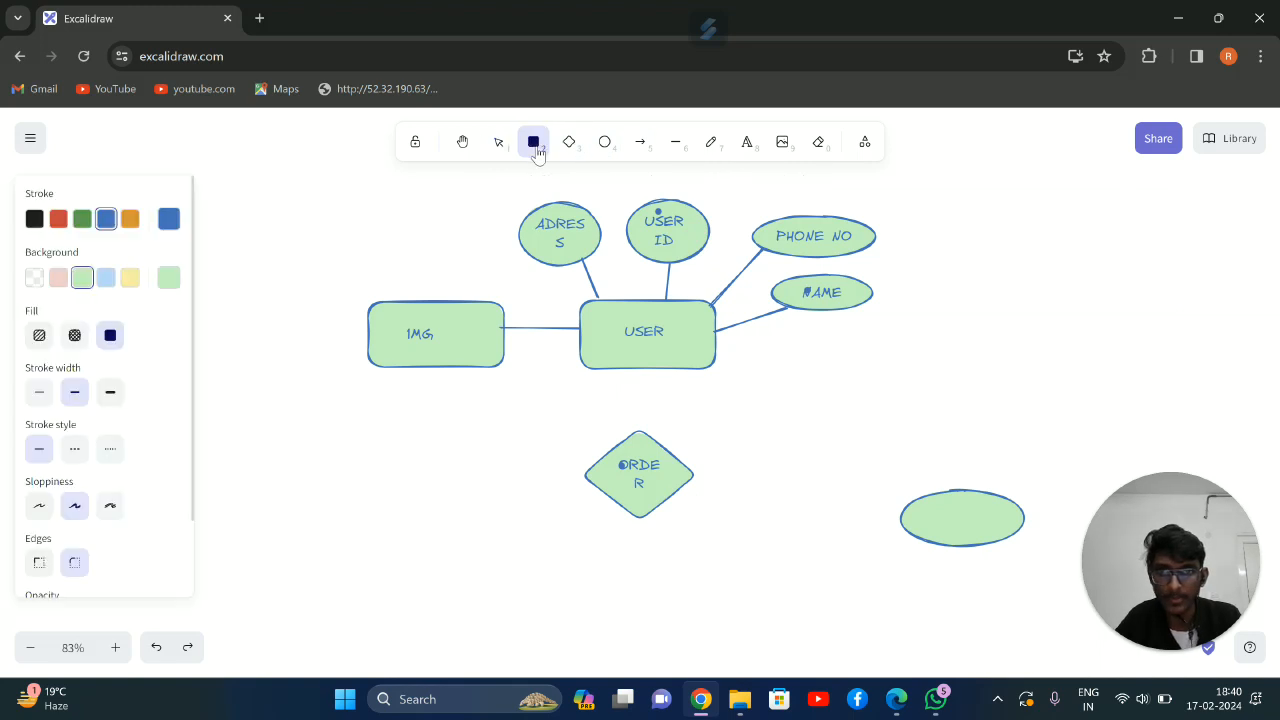
pyautogui.moveTo(635, 578)
pyautogui.mouseDown()
pyautogui.moveTo(714, 600)
pyautogui.moveTo(752, 654)
pyautogui.moveTo(793, 630)
pyautogui.mouseUp()
pyautogui.moveTo(627, 592)
pyautogui.mouseDown()
pyautogui.moveTo(556, 585)
pyautogui.moveTo(577, 580)
pyautogui.mouseUp()
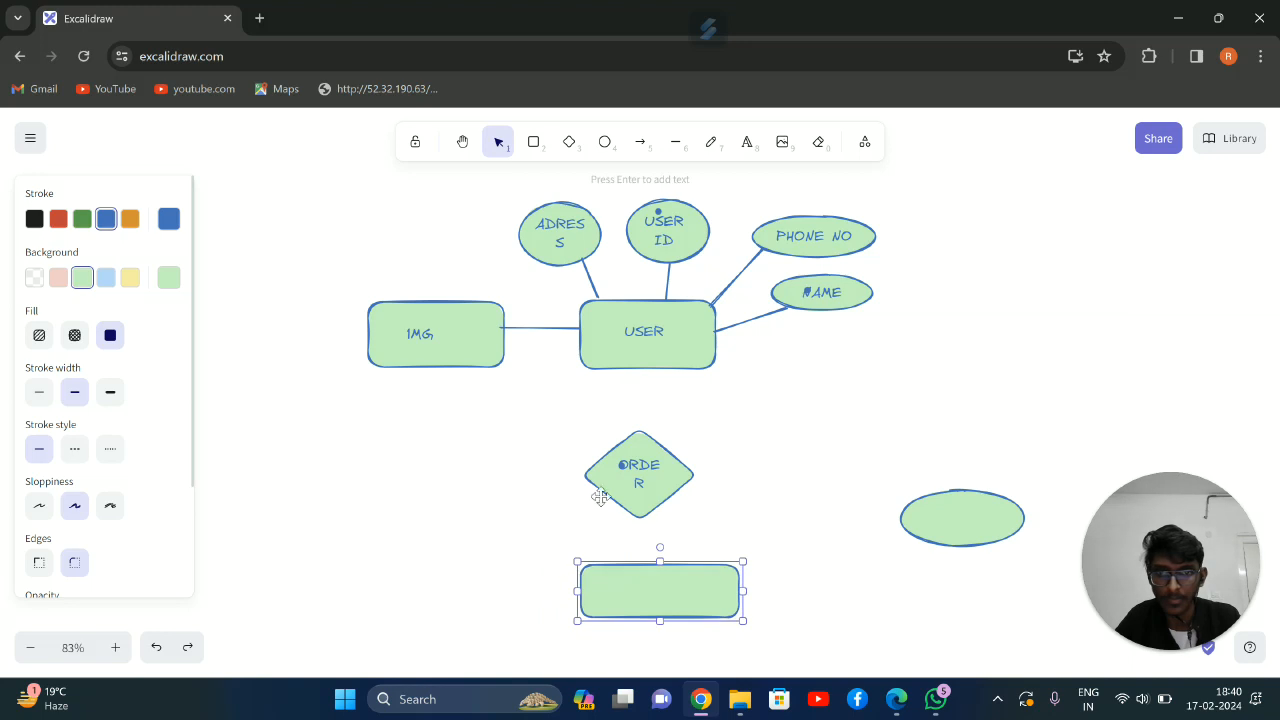
# Add the text PRODUCTS to the new rectangle and shift the rectangle down slightly to centre it around the text
pyautogui.click(711, 142)
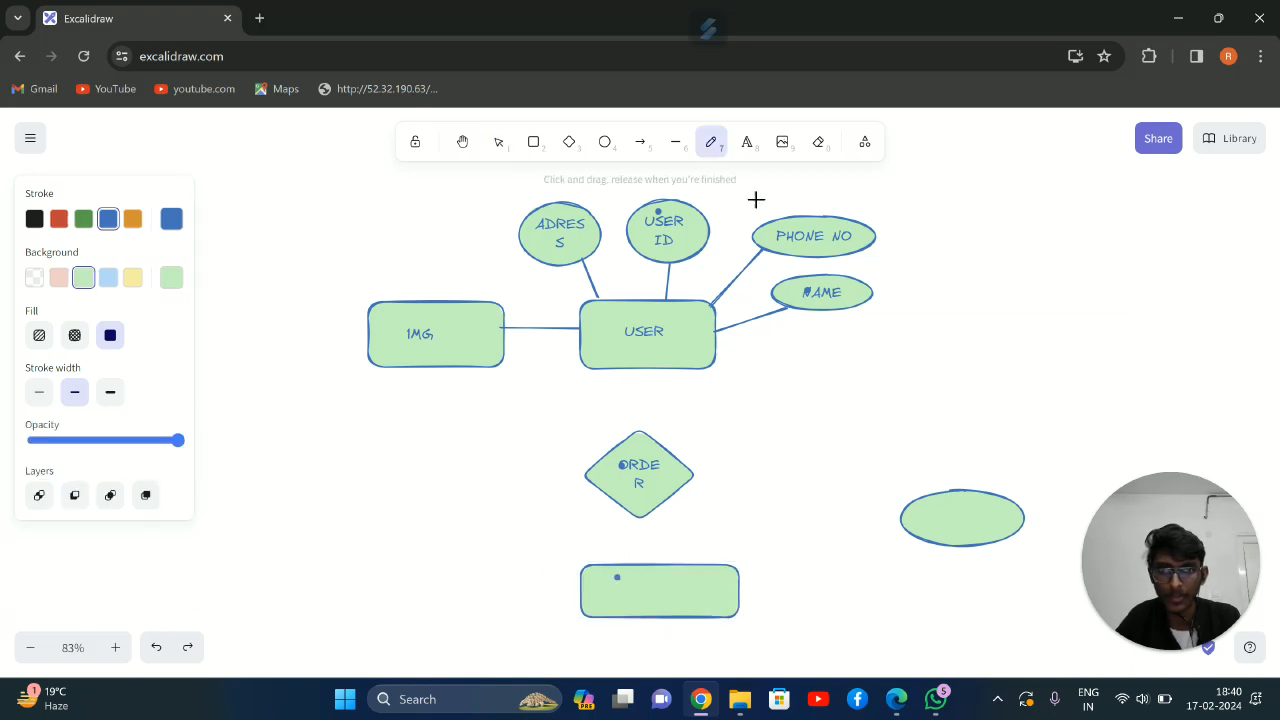
pyautogui.click(747, 142)
pyautogui.press('Escape')
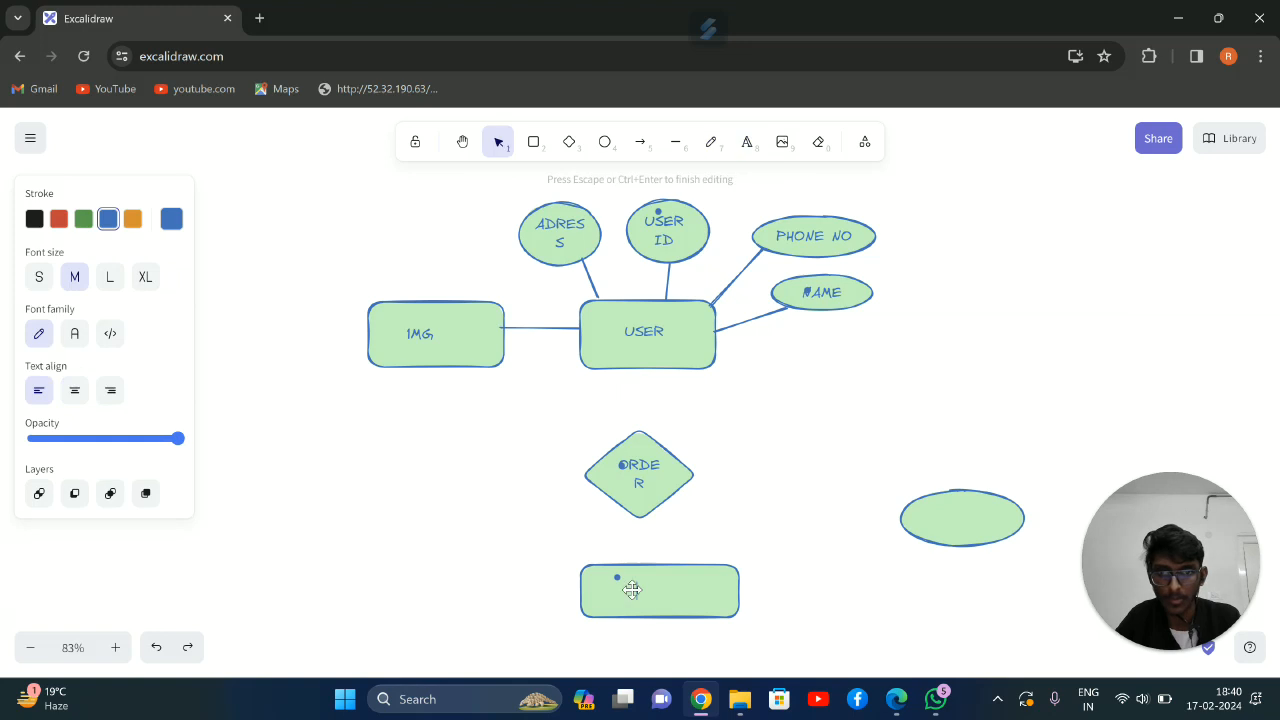
pyautogui.click(618, 590)
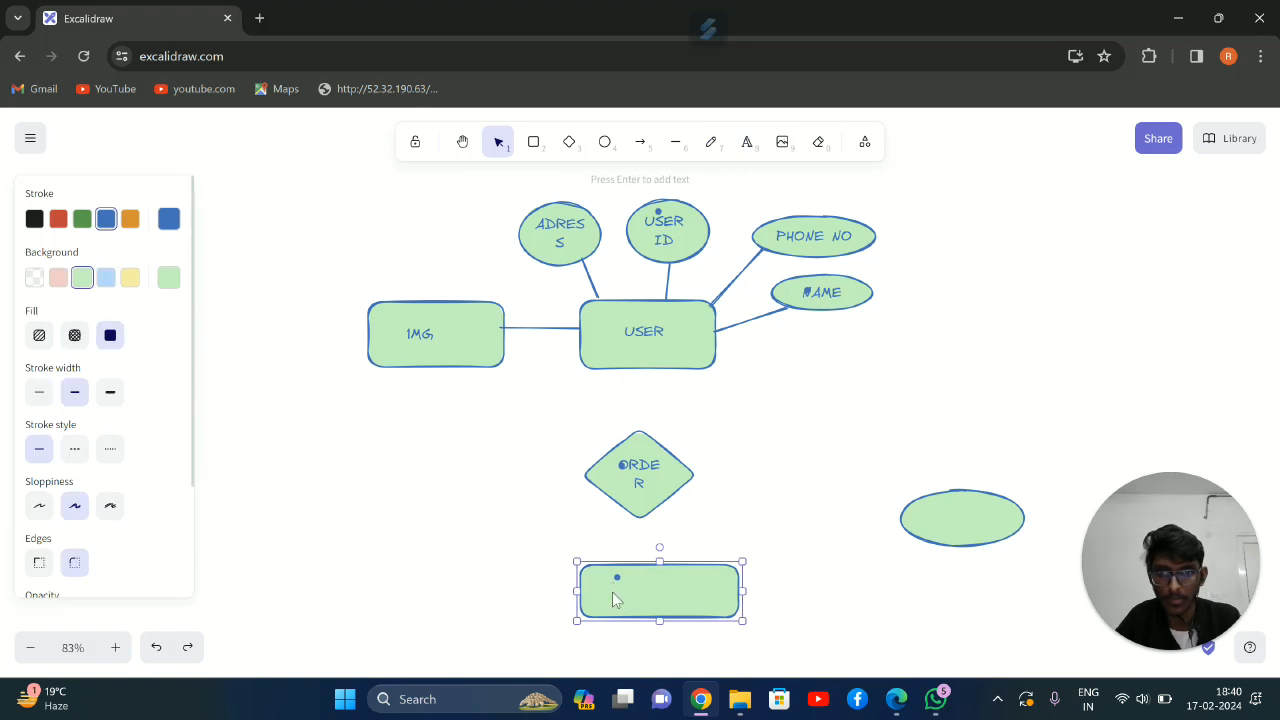
pyautogui.click(747, 142)
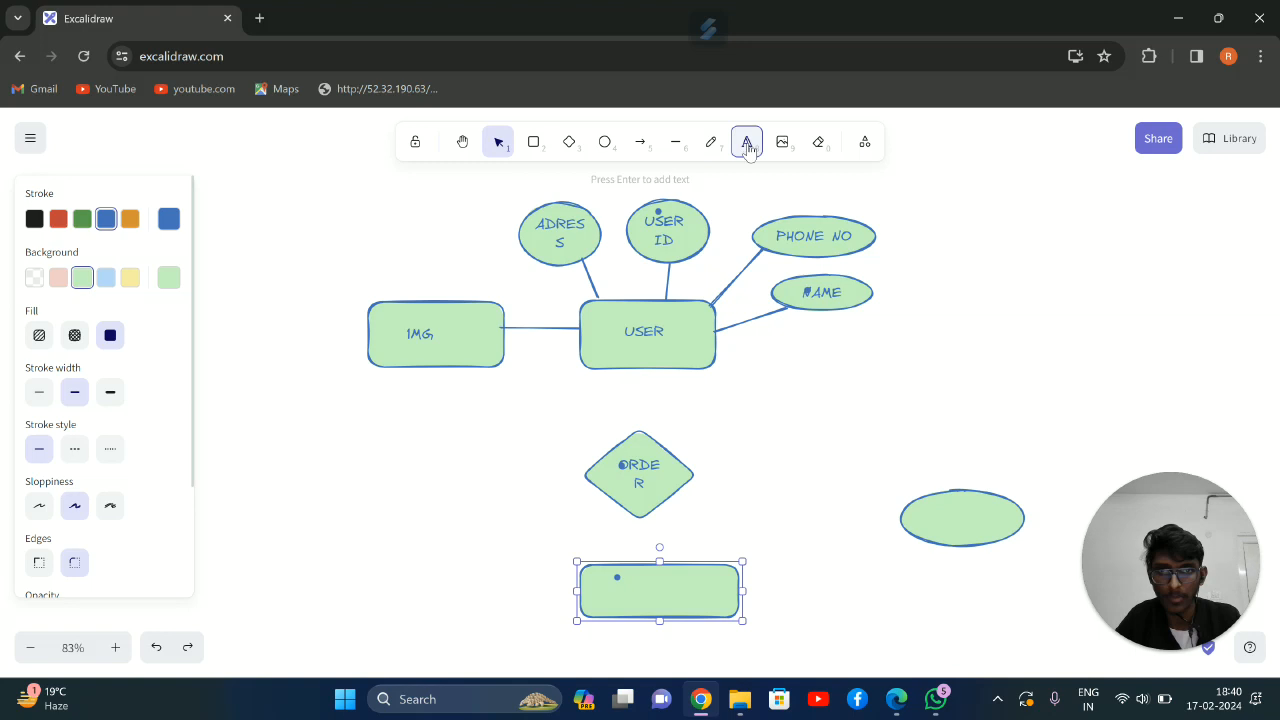
pyautogui.click(617, 597)
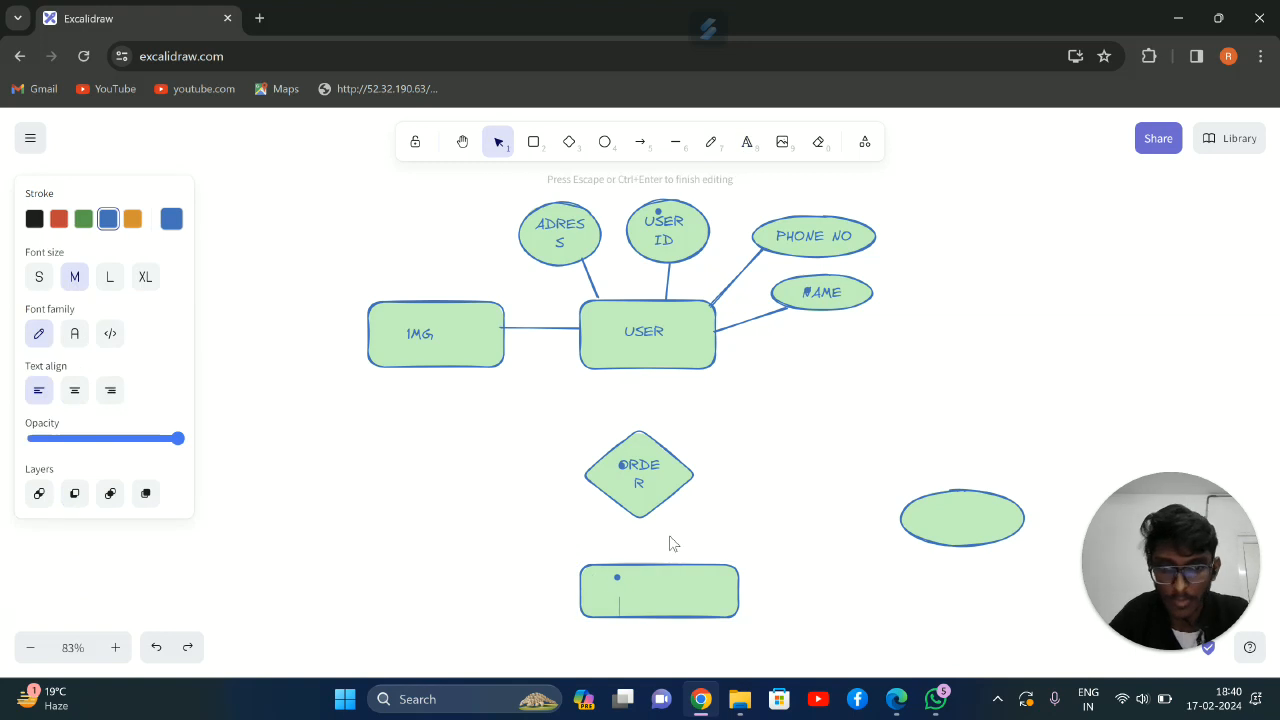
pyautogui.write('PRODU')
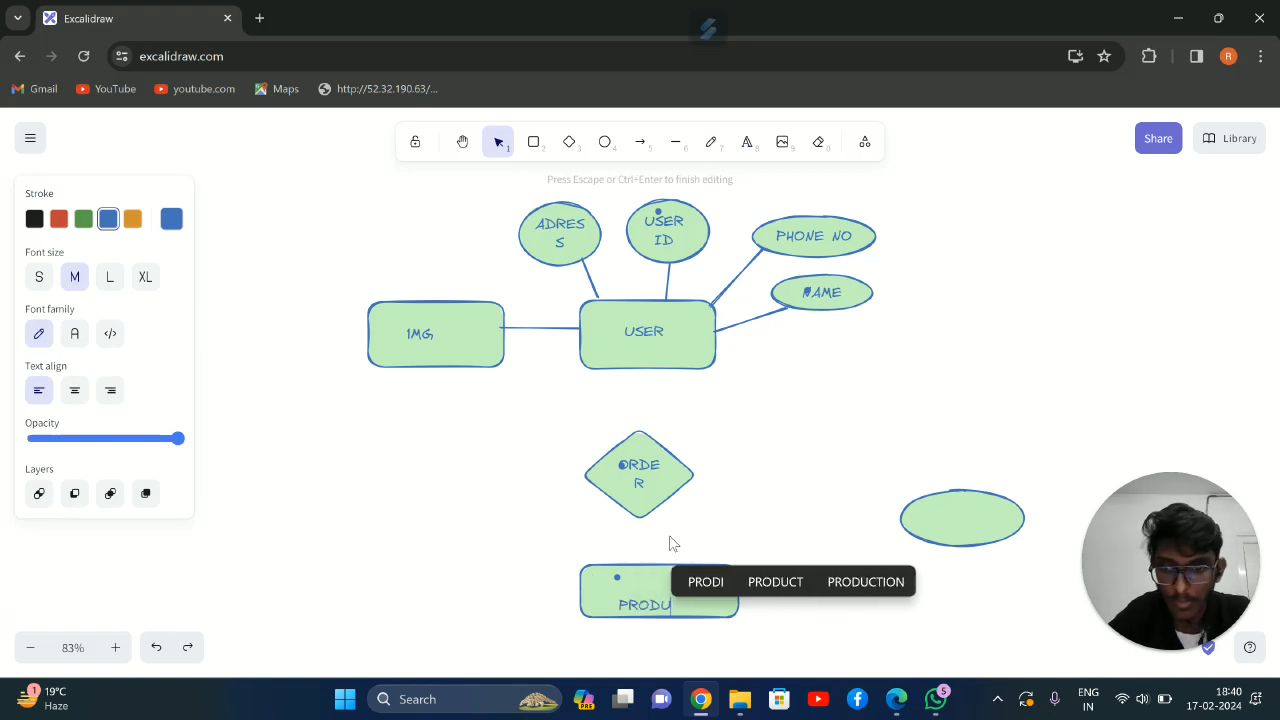
pyautogui.write('V=')
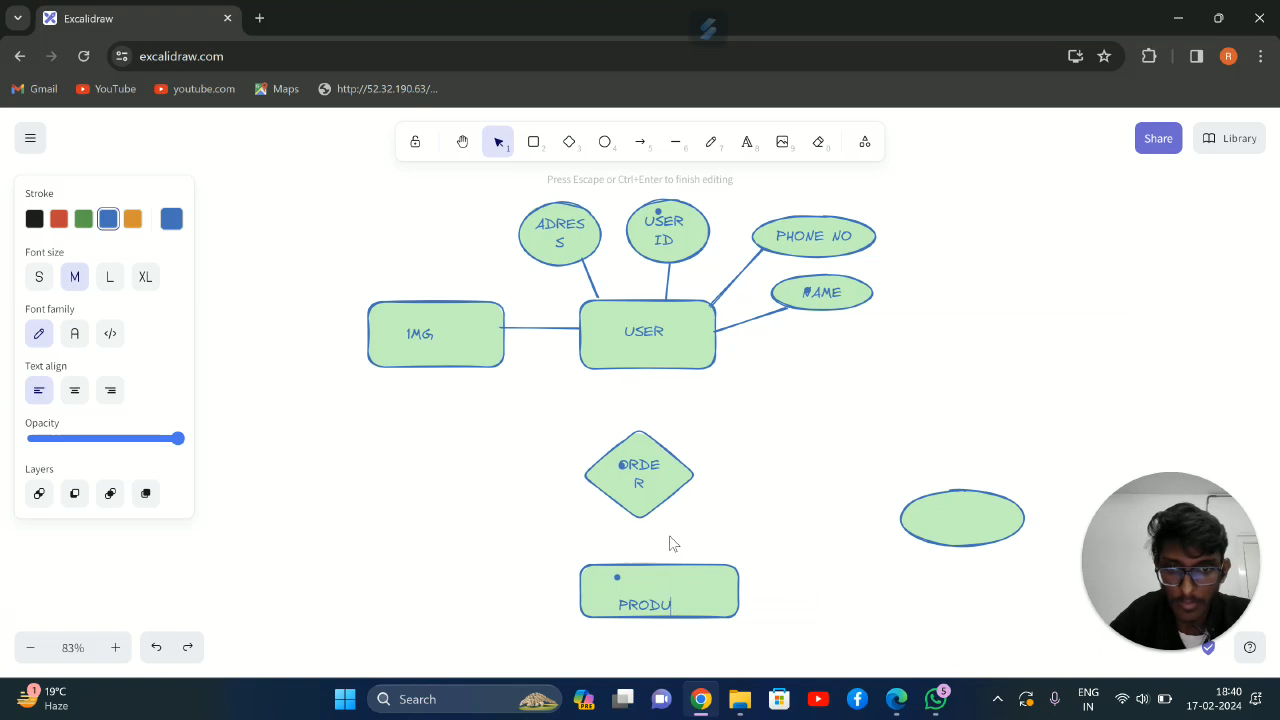
pyautogui.write('TS')
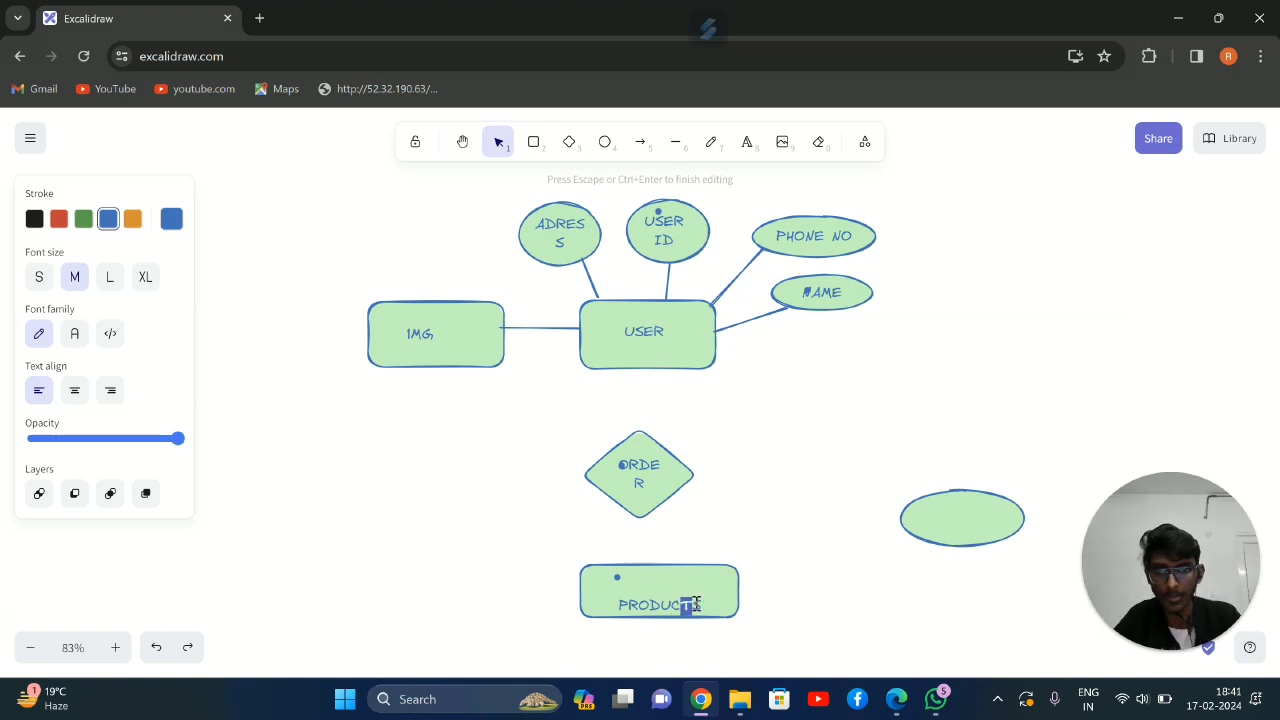
pyautogui.press('Escape')
pyautogui.moveTo(641, 620); pyautogui.dragTo(648, 625)
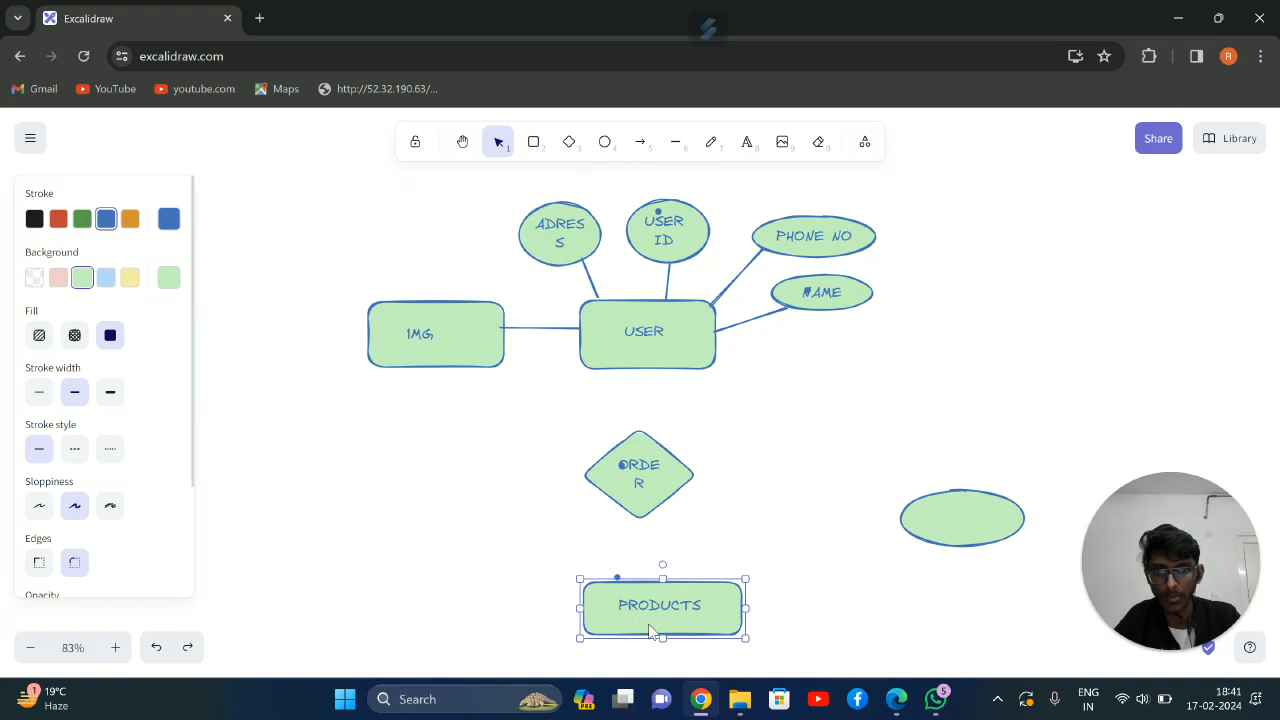
# Connect the USER rectangle to the ORDER diamond with a line and nudge the diamond to align with the line's end
pyautogui.click(678, 146)
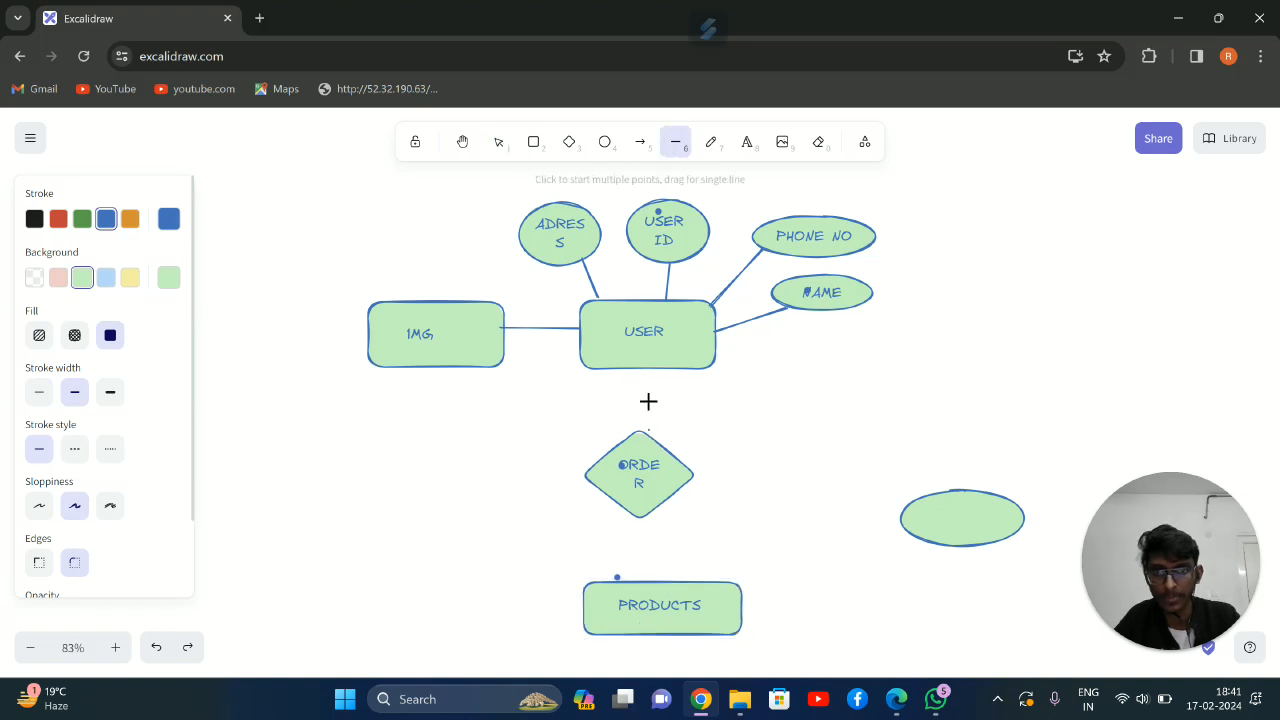
pyautogui.moveTo(648, 365); pyautogui.dragTo(644, 366)
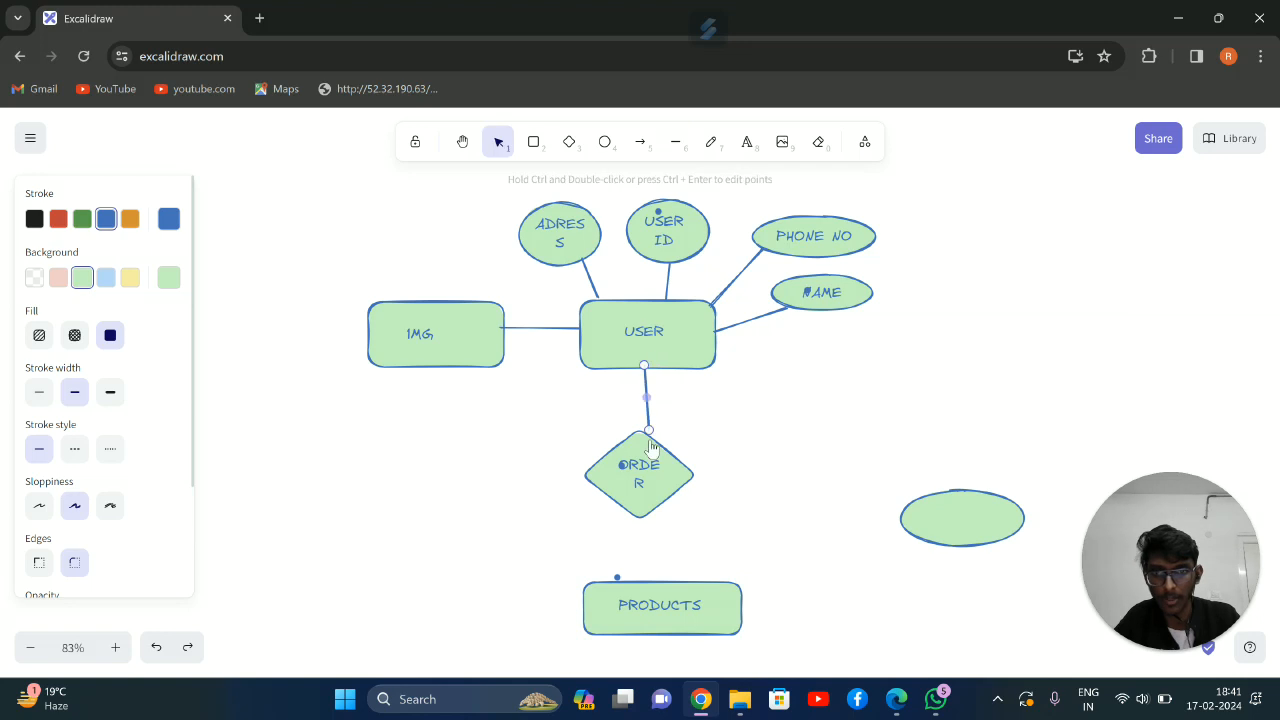
pyautogui.click(636, 484)
pyautogui.moveTo(640, 486); pyautogui.dragTo(646, 481)
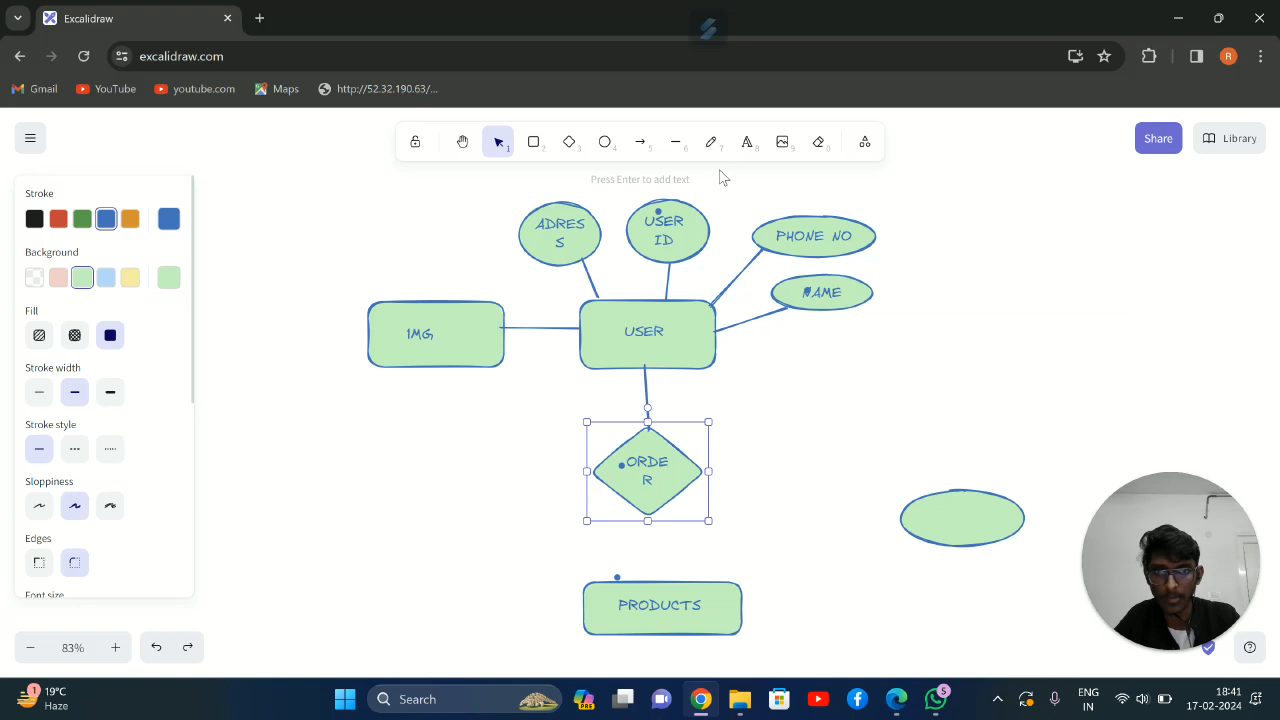
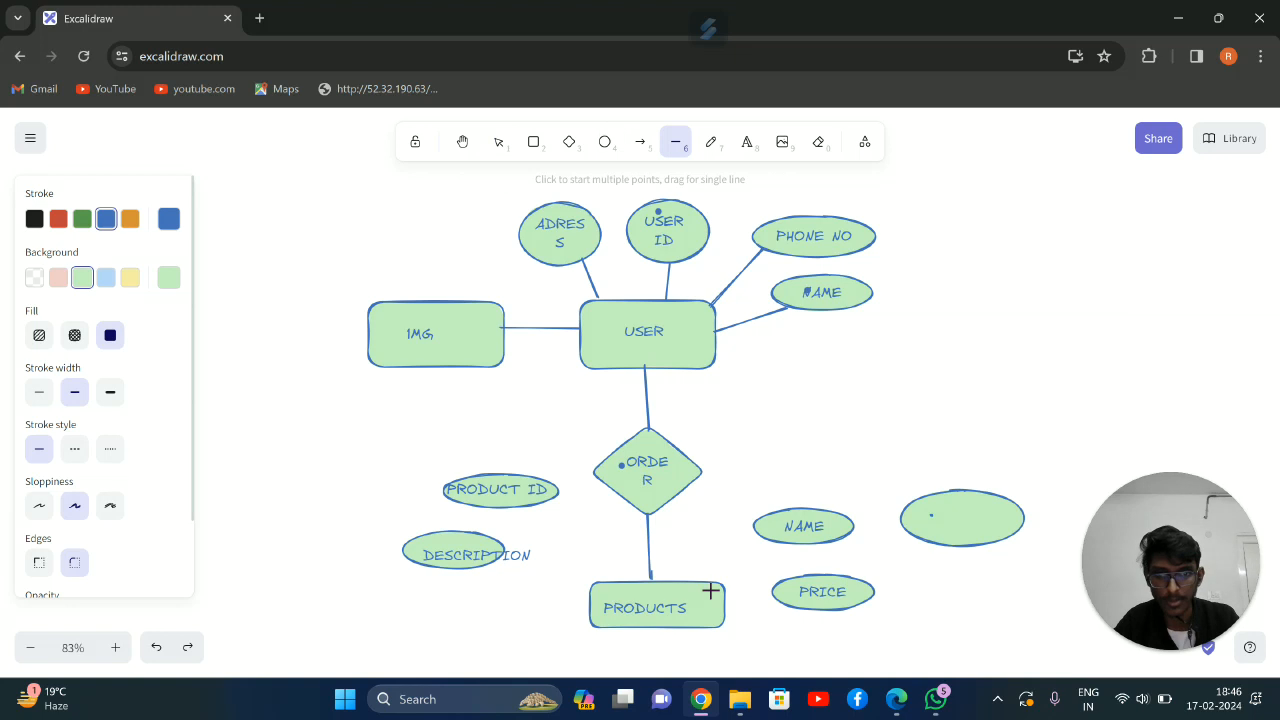
# Connect the PRODUCTS rectangle to the NAME and PRICE ellipses with lines, nudging the rectangle slightly to the right
pyautogui.moveTo(724, 585)
pyautogui.mouseDown()
pyautogui.moveTo(795, 528)
pyautogui.moveTo(782, 535)
pyautogui.mouseUp()
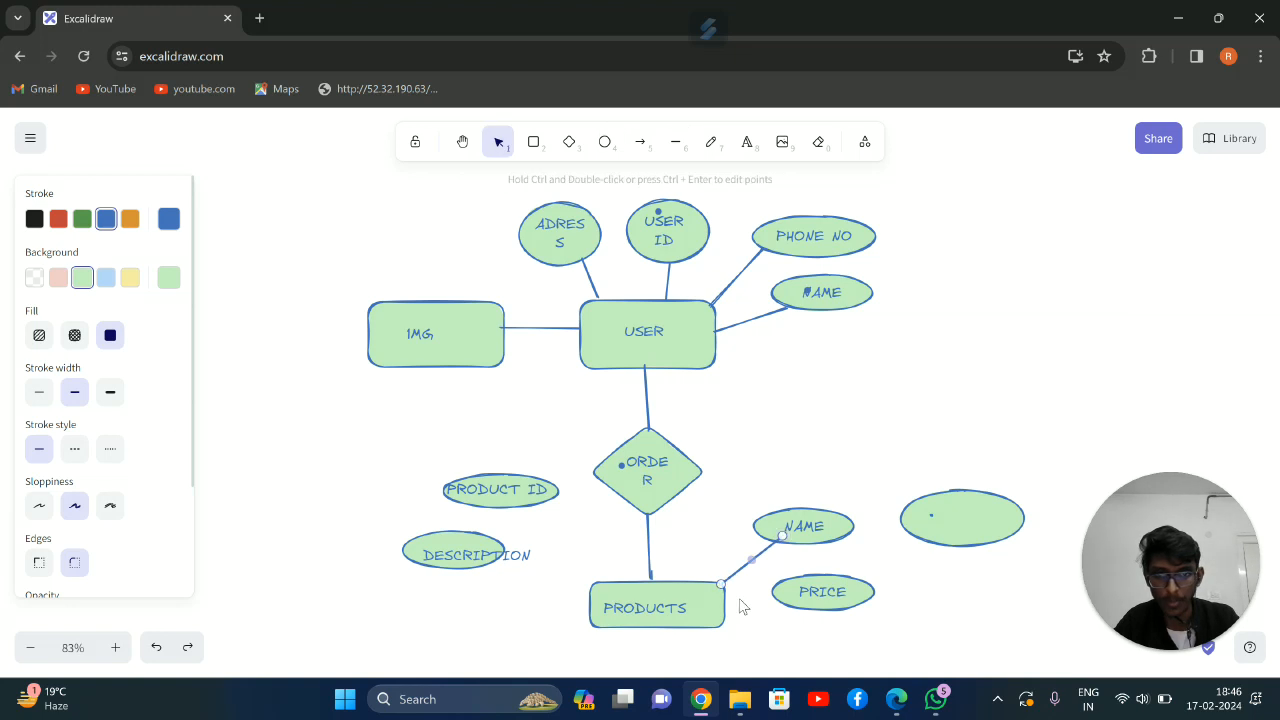
pyautogui.click(724, 606)
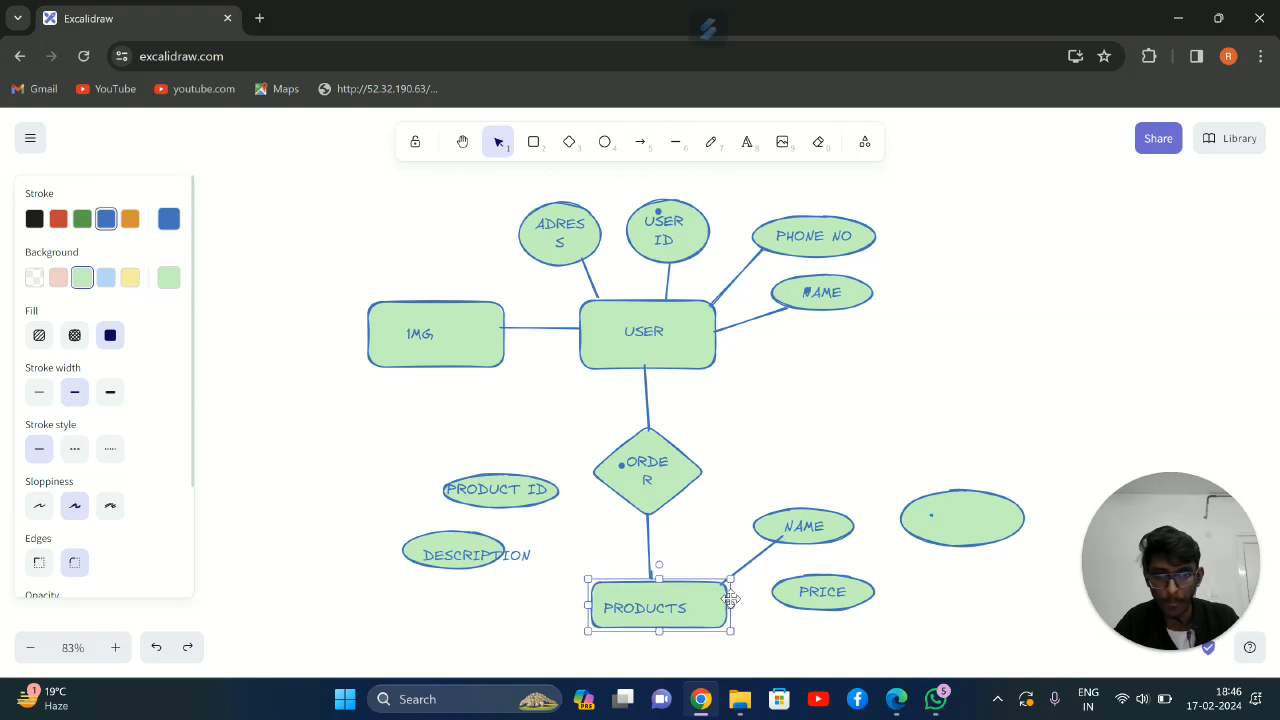
pyautogui.press('Return')
pyautogui.click(674, 145)
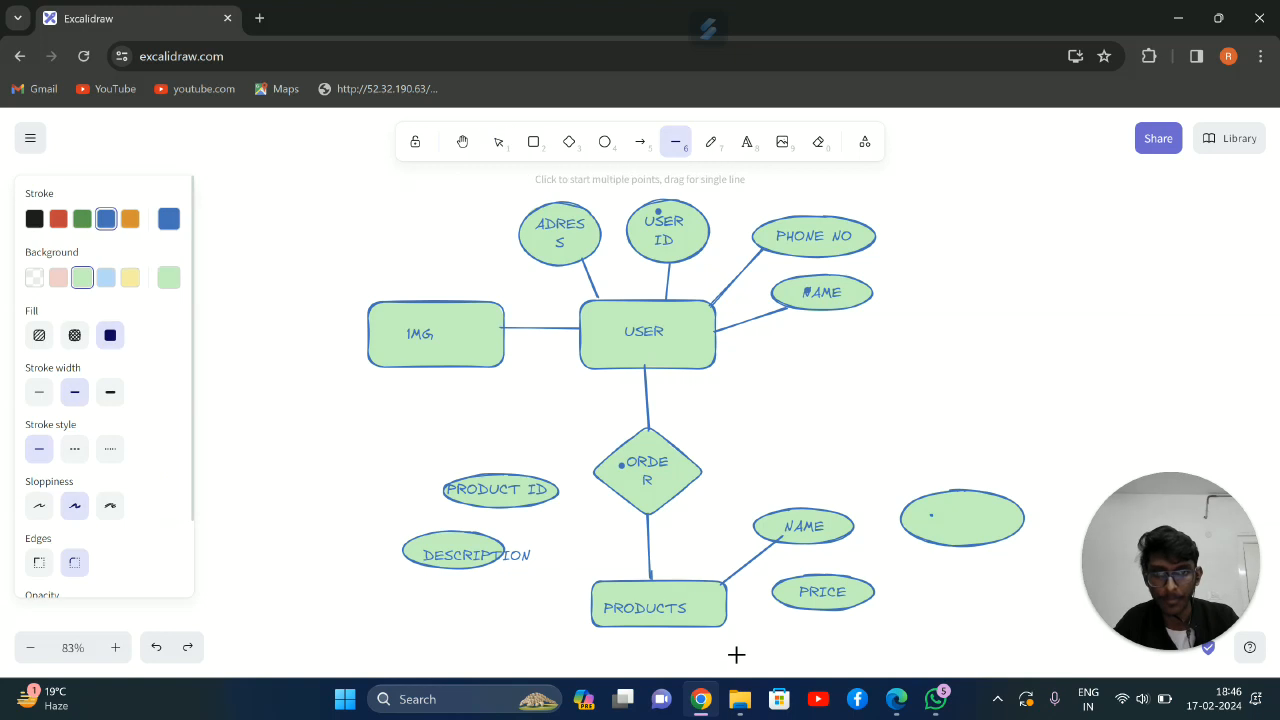
pyautogui.moveTo(773, 606); pyautogui.dragTo(783, 601)
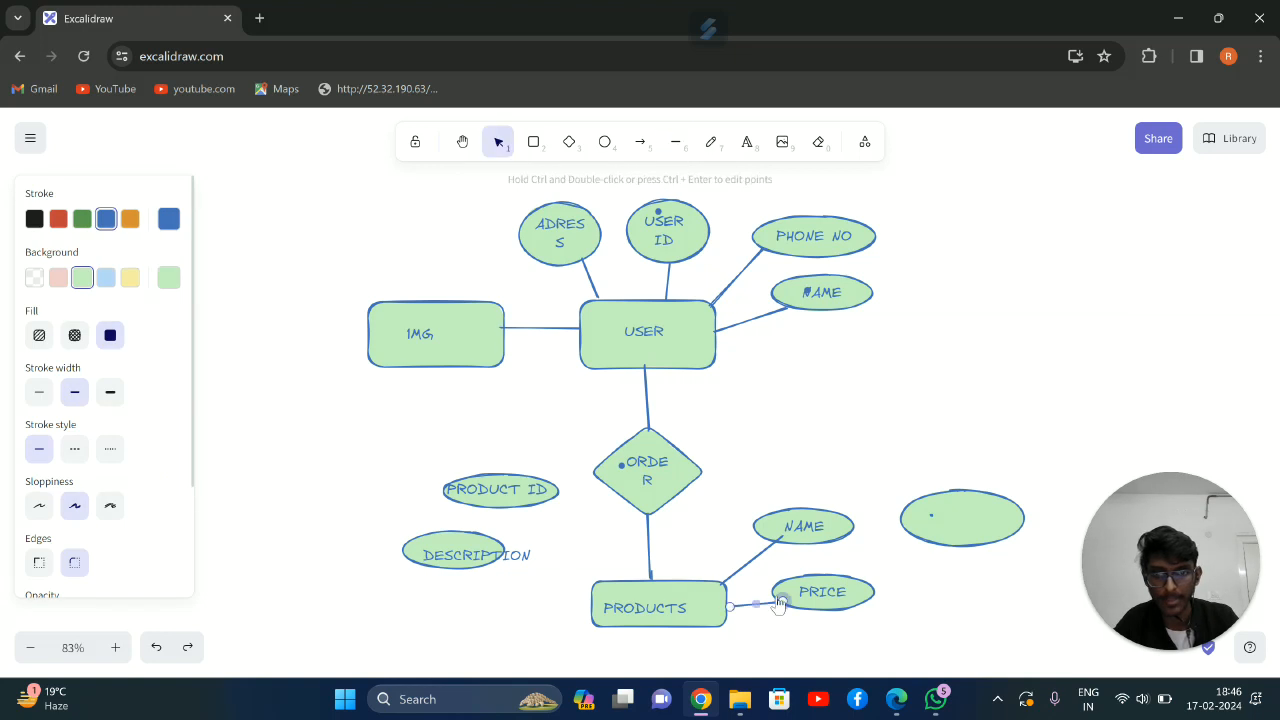
# Connect the PRODUCTS rectangle to the PRODUCT ID and DESCRIPTION ellipses with lines
pyautogui.click(675, 142)
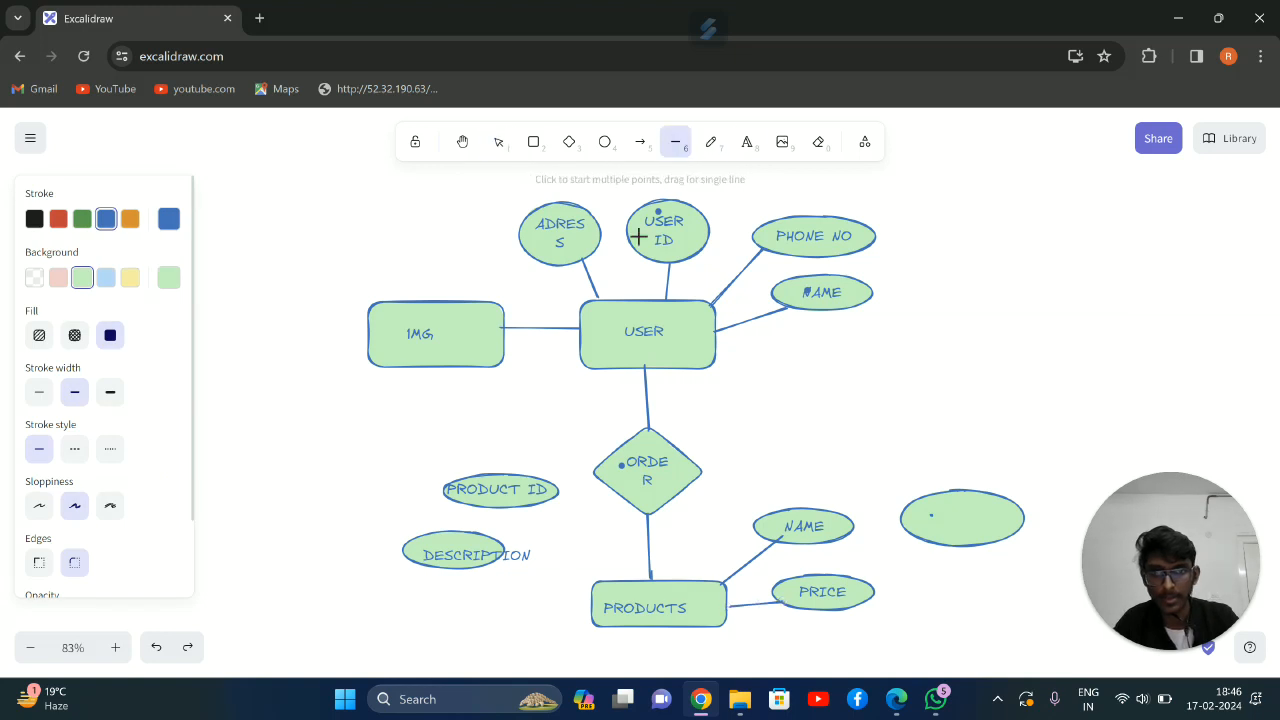
pyautogui.moveTo(605, 578)
pyautogui.mouseDown()
pyautogui.moveTo(551, 485)
pyautogui.moveTo(550, 497)
pyautogui.mouseUp()
pyautogui.click(675, 143)
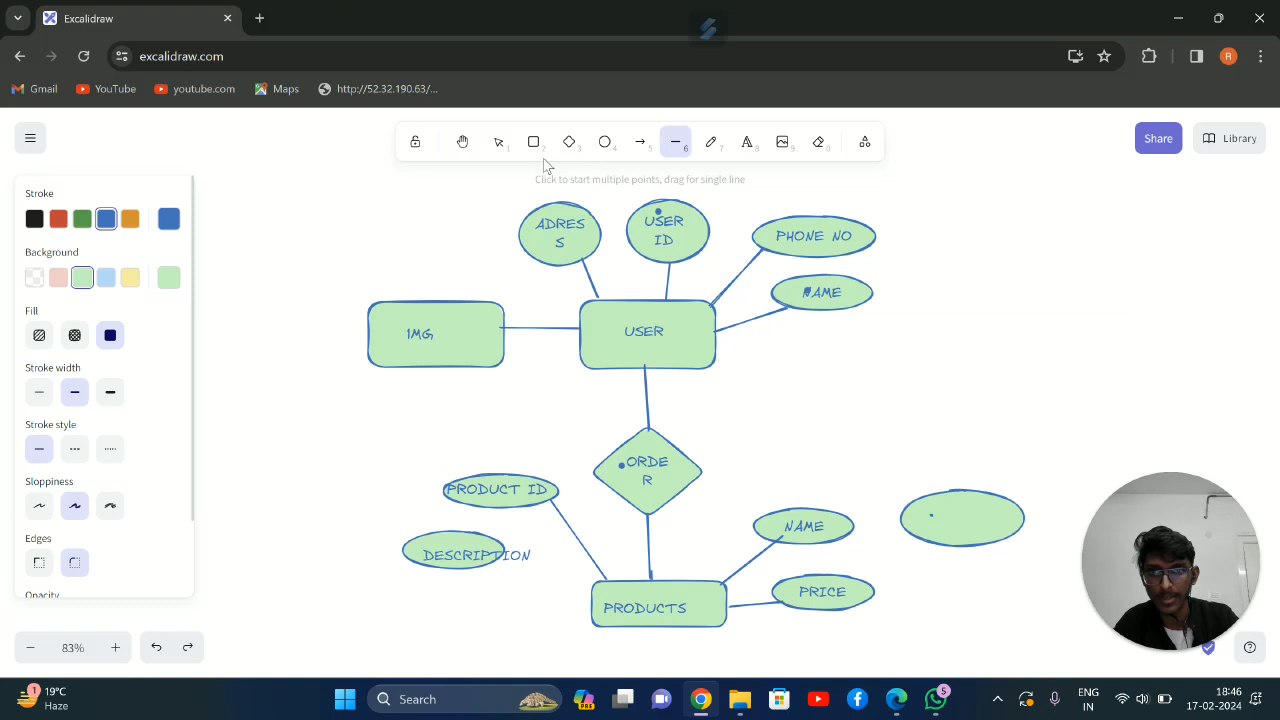
pyautogui.moveTo(503, 543); pyautogui.dragTo(590, 595)
# Shrink the DESCRIPTION text and enlarge its ellipse slightly so the text fits inside
pyautogui.moveTo(471, 561)
pyautogui.mouseDown()
pyautogui.moveTo(493, 579)
pyautogui.moveTo(462, 552)
pyautogui.moveTo(518, 566)
pyautogui.moveTo(494, 564)
pyautogui.mouseUp()
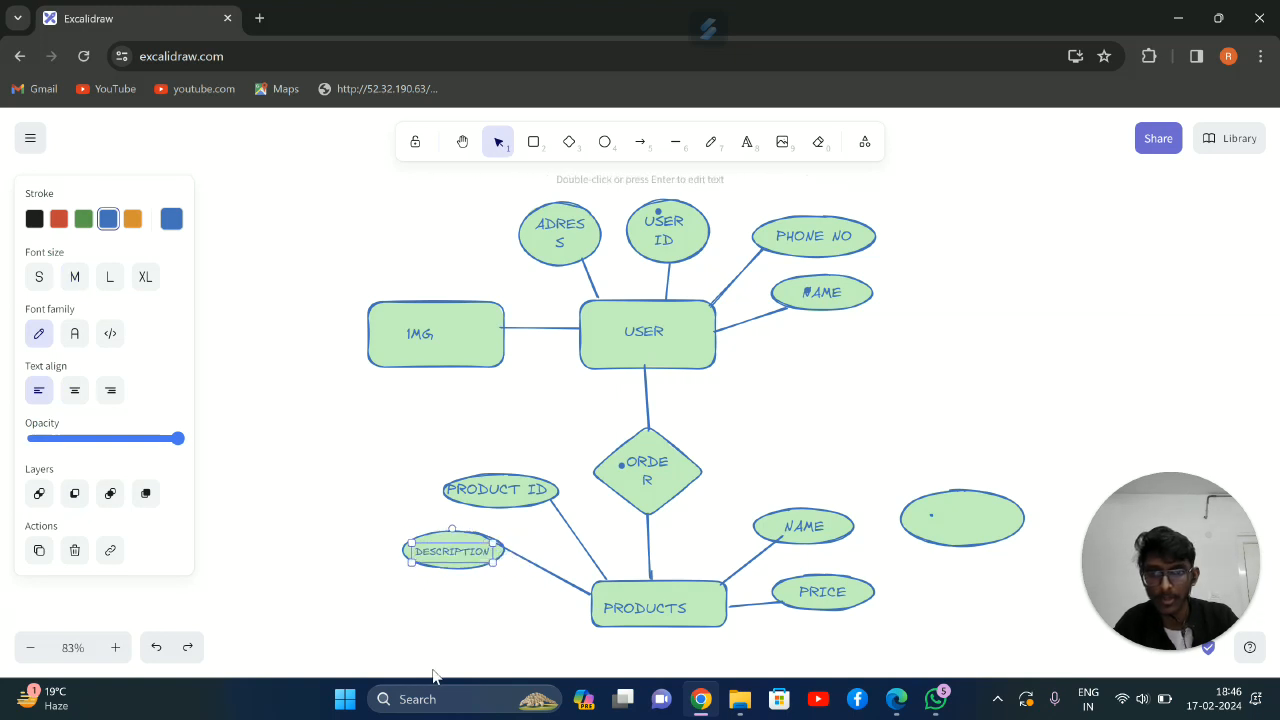
pyautogui.click(459, 529)
pyautogui.click(456, 538)
pyautogui.moveTo(504, 571); pyautogui.dragTo(515, 580)
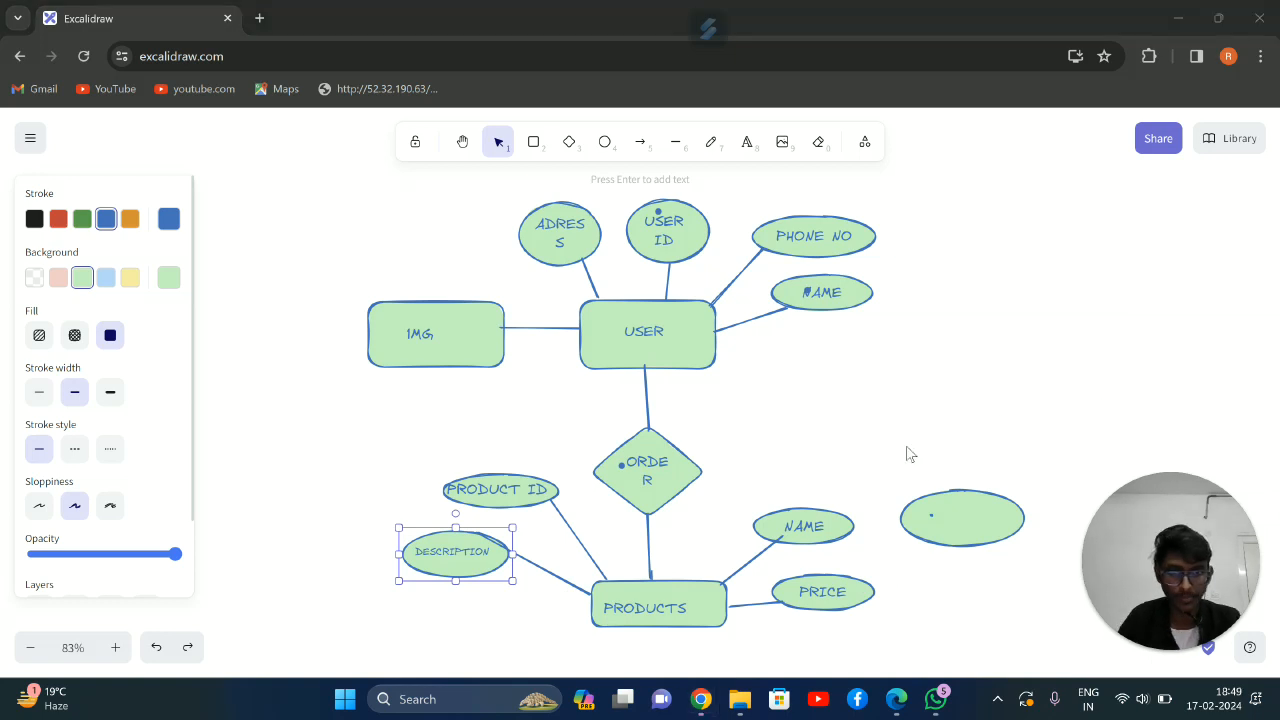
# Draw a diamond below the PRODUCTS rectangle and connect the two shapes with a line
pyautogui.scroll(-1, 820, 589)
pyautogui.scroll(1, 763, 428)
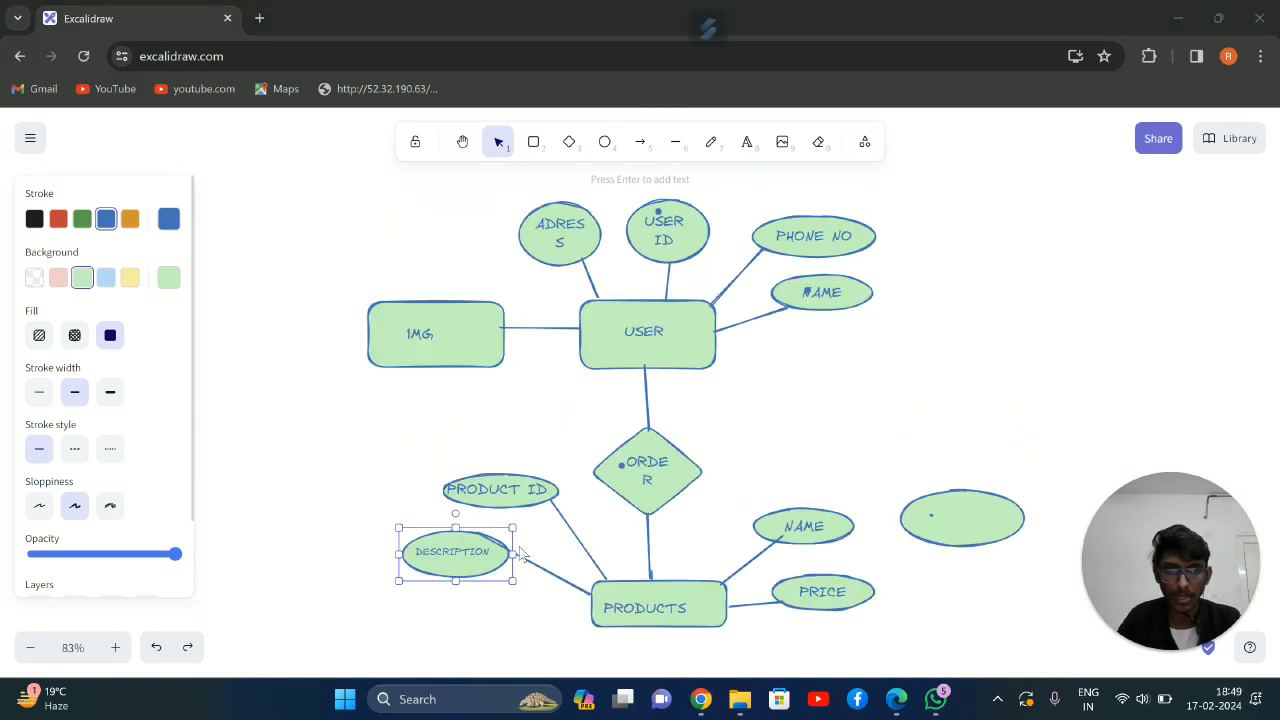
pyautogui.scroll(-1, 591, 559)
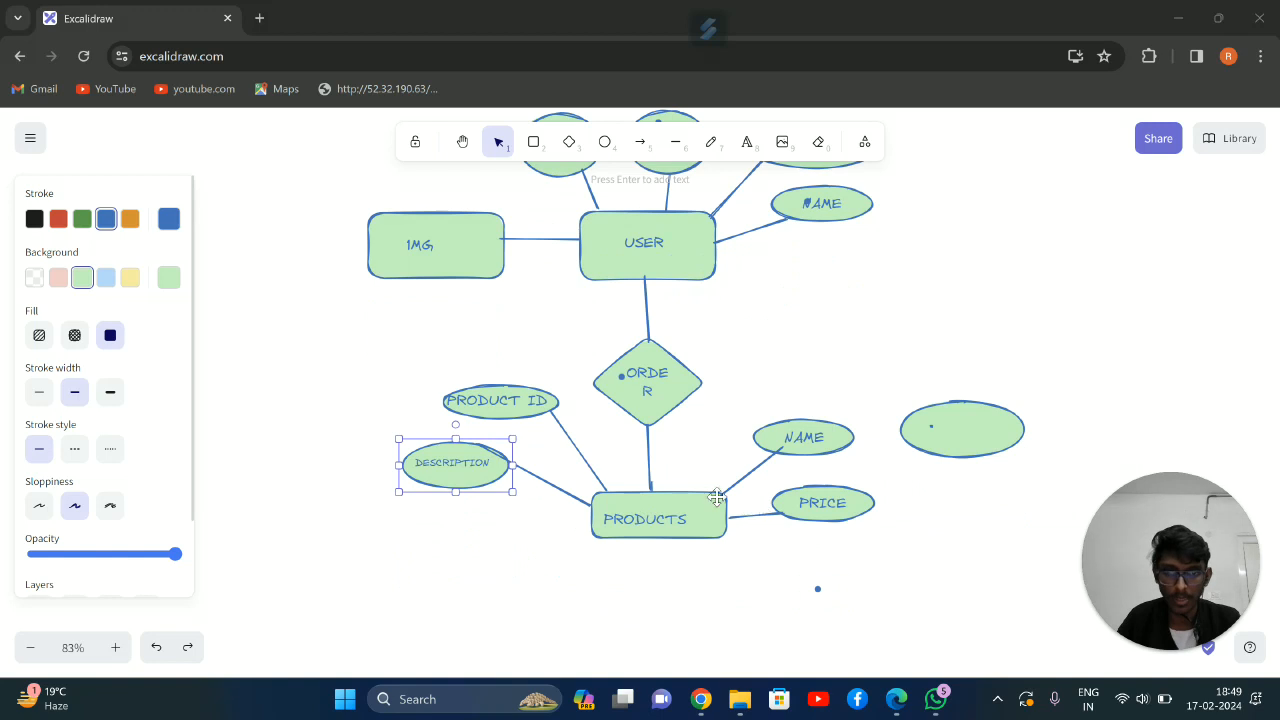
pyautogui.scroll(-1, 716, 497)
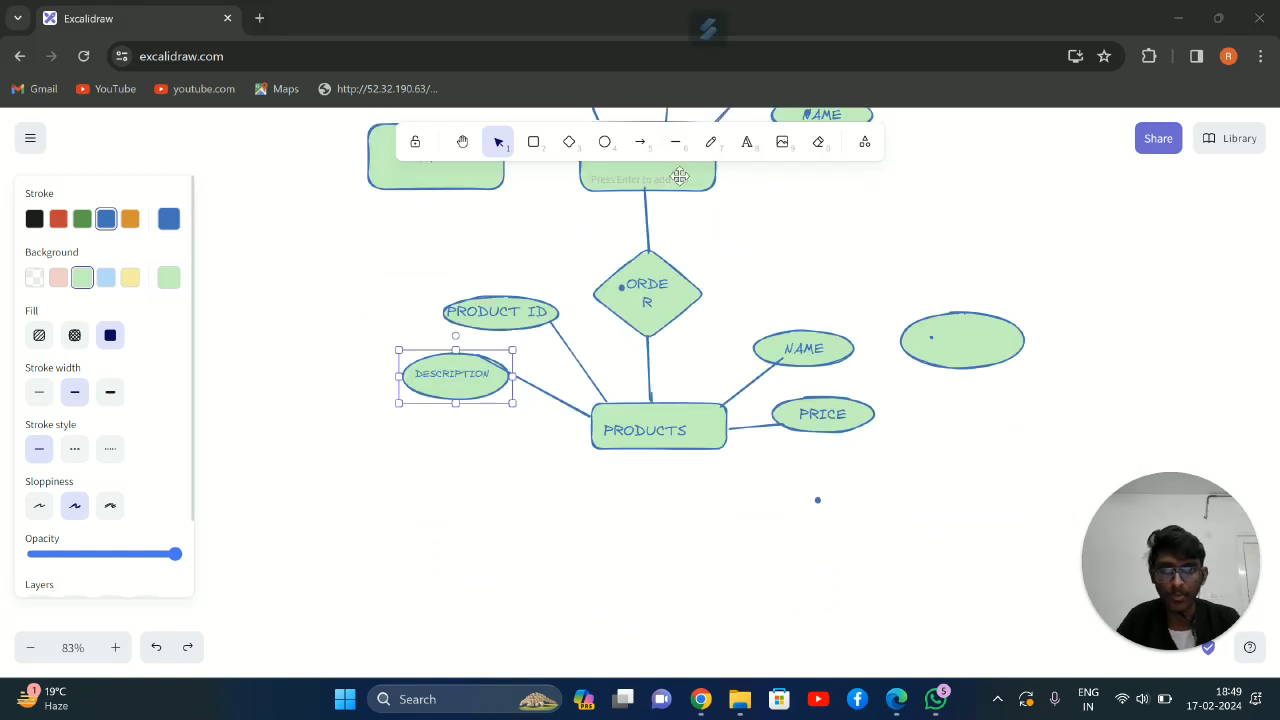
pyautogui.click(569, 141)
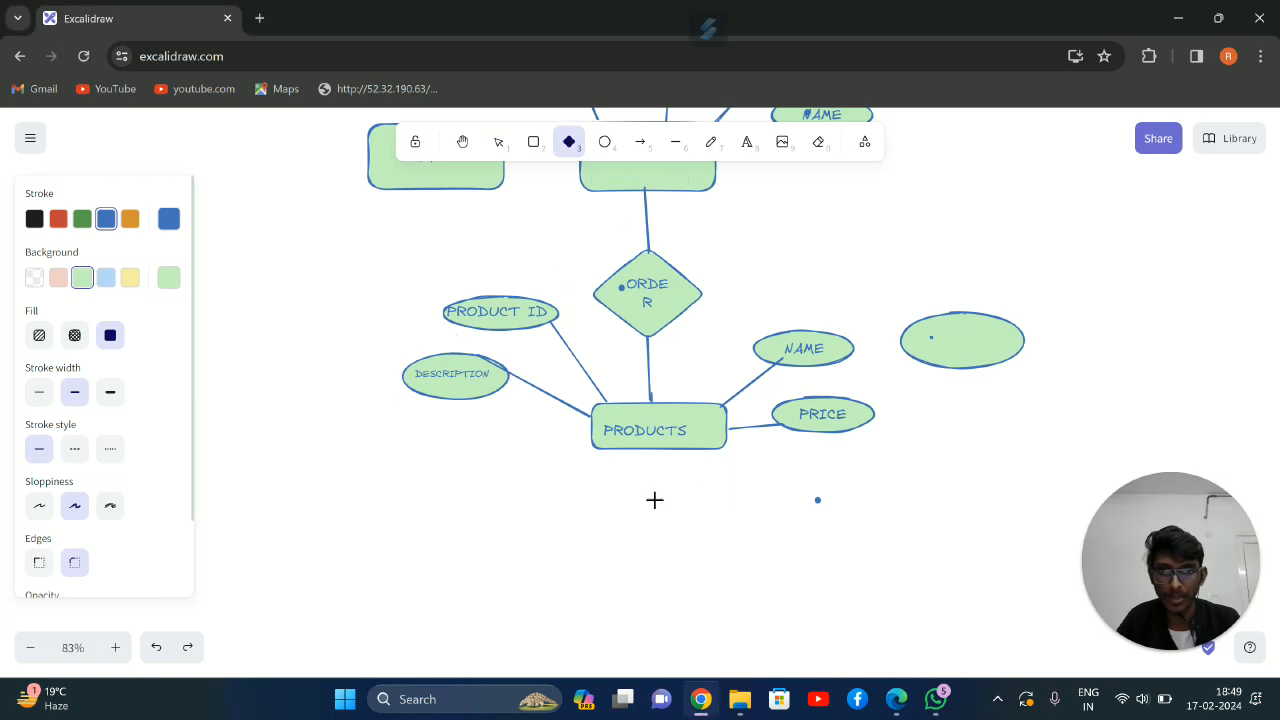
pyautogui.moveTo(624, 546)
pyautogui.mouseDown()
pyautogui.moveTo(663, 560)
pyautogui.moveTo(744, 631)
pyautogui.mouseUp()
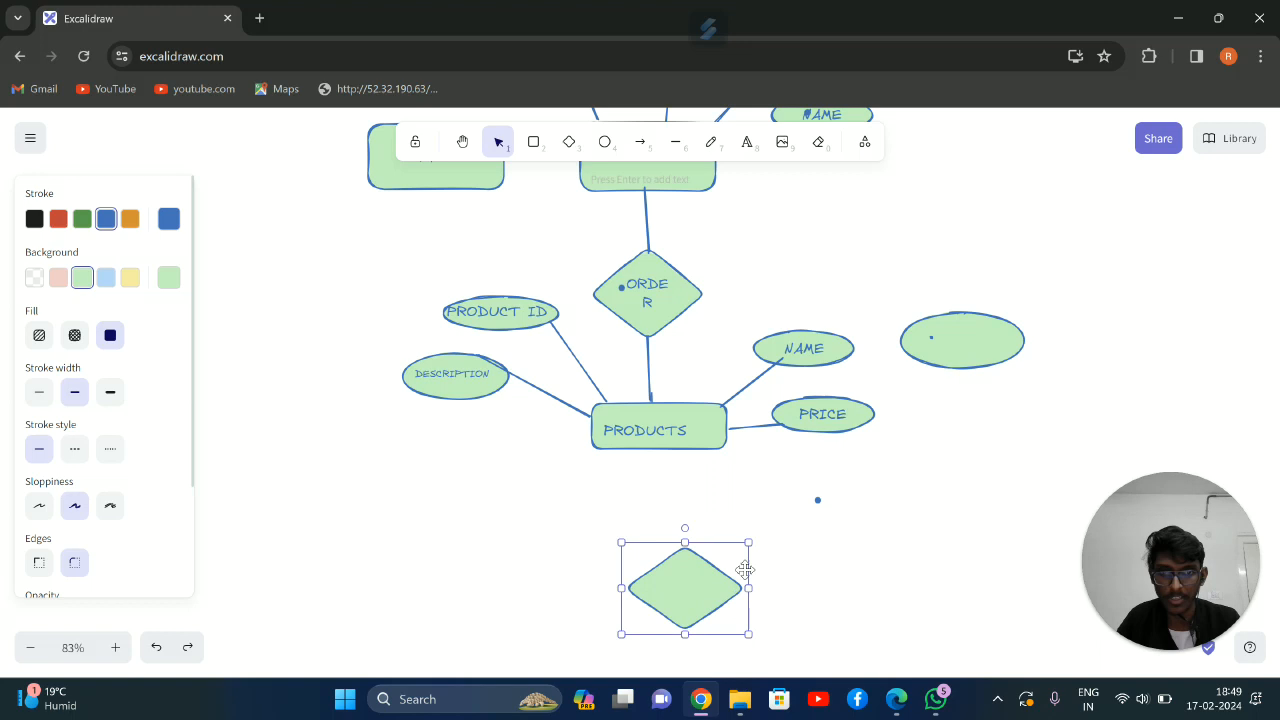
pyautogui.click(675, 141)
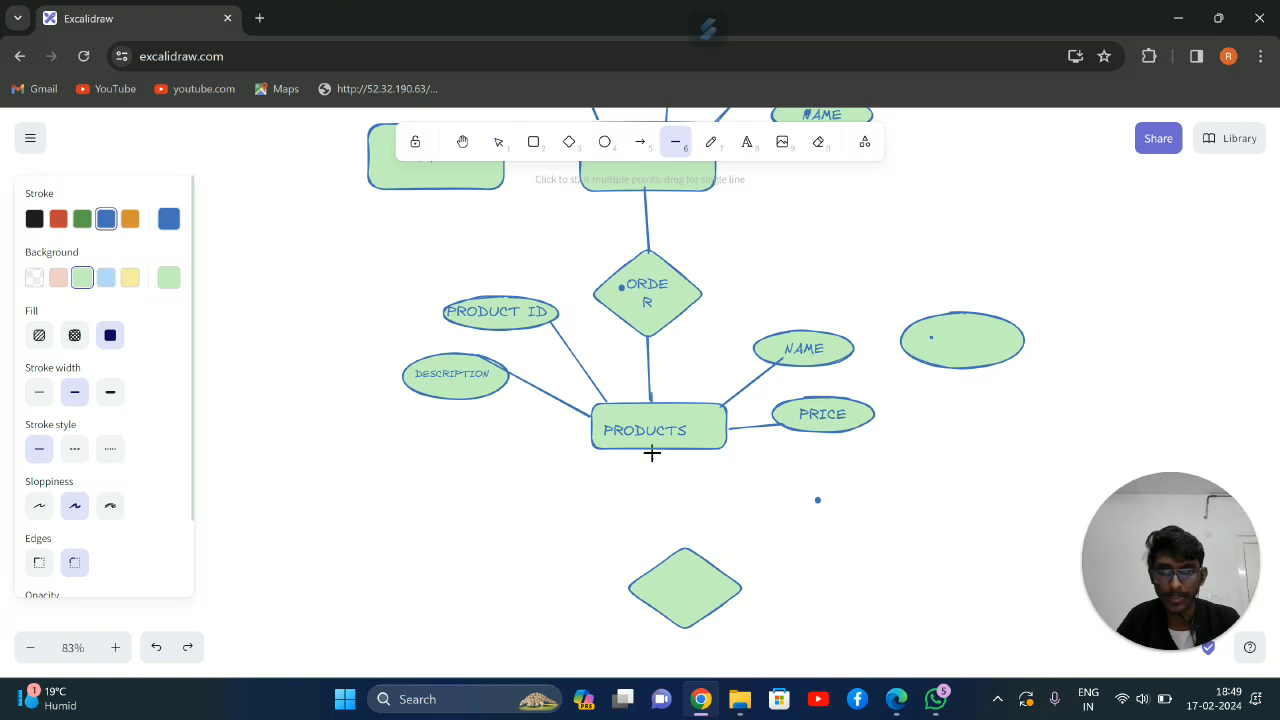
pyautogui.moveTo(669, 451); pyautogui.dragTo(679, 548)
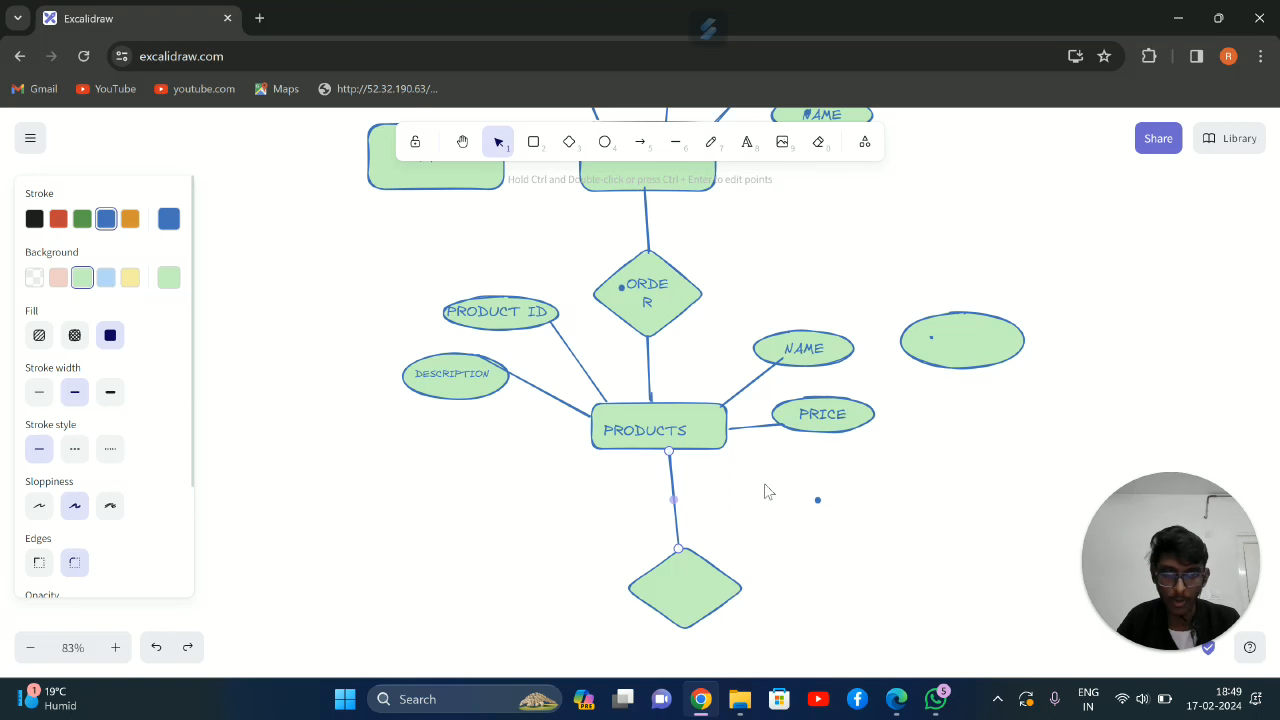
# Label the new diamond CONTAINS and centre the text inside it
pyautogui.click(746, 141)
pyautogui.click(656, 588)
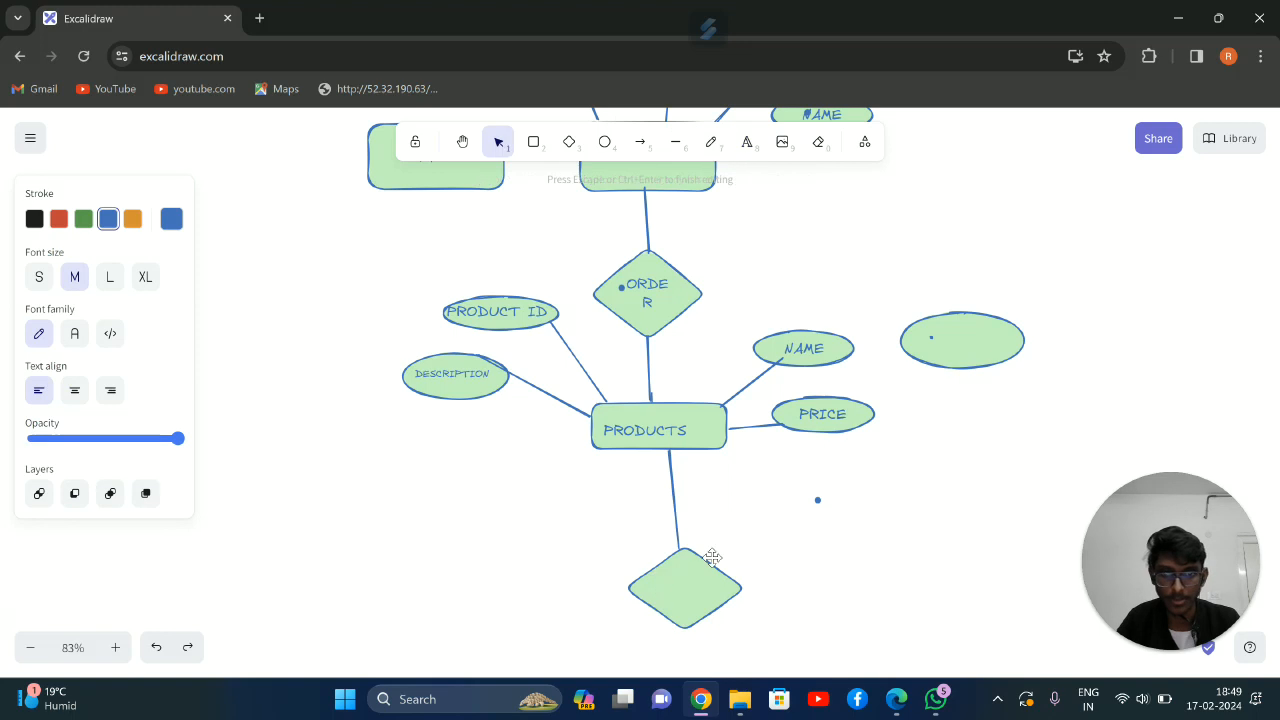
pyautogui.write('CONT')
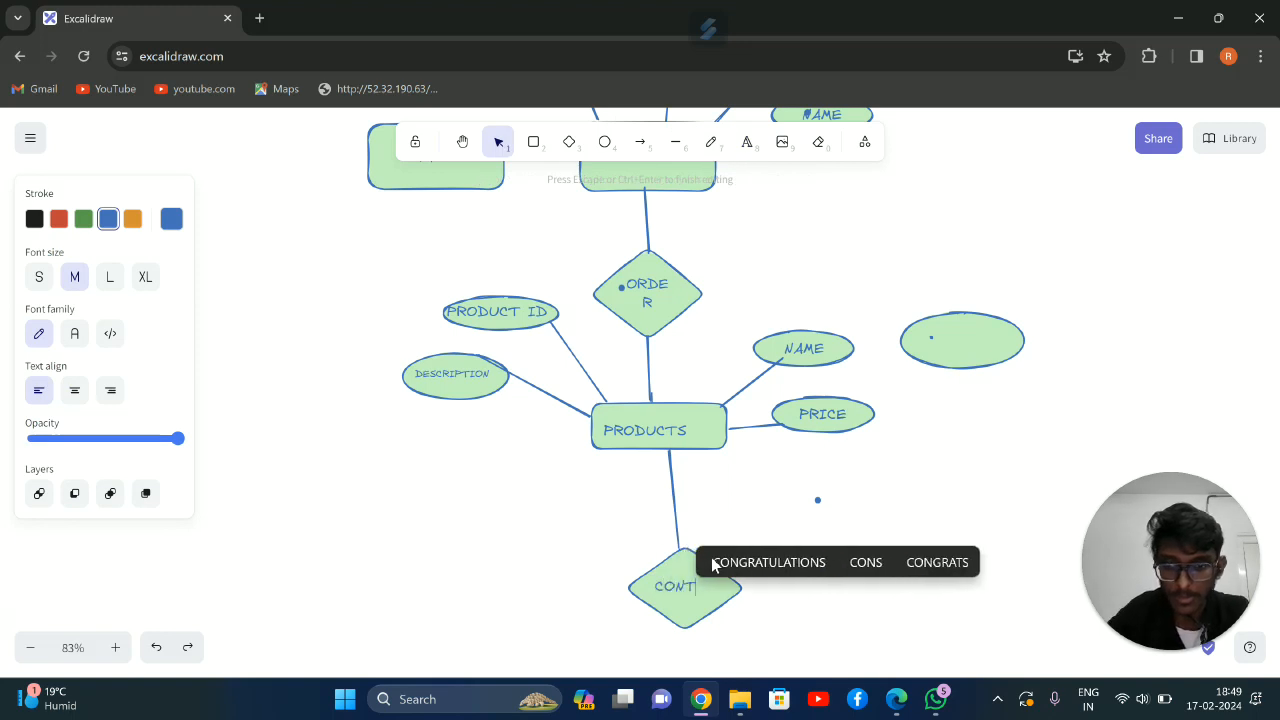
pyautogui.write('AINS')
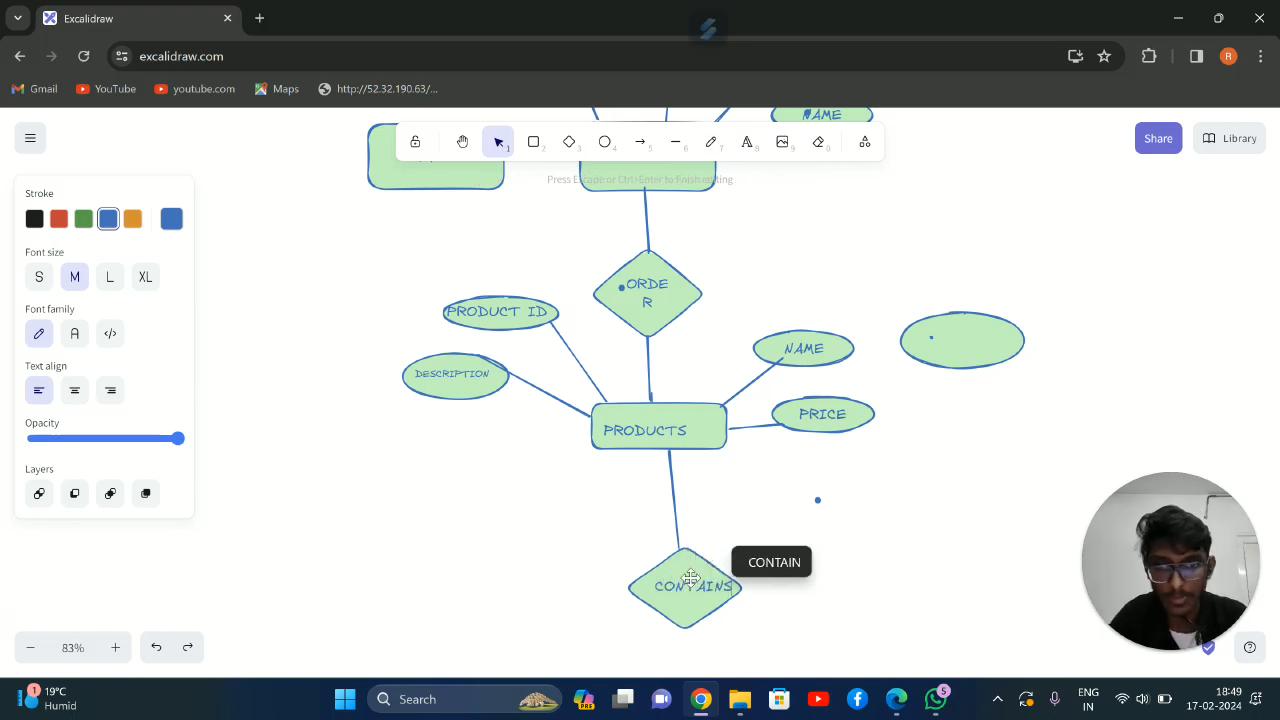
pyautogui.click(838, 530)
pyautogui.moveTo(712, 590); pyautogui.dragTo(701, 593)
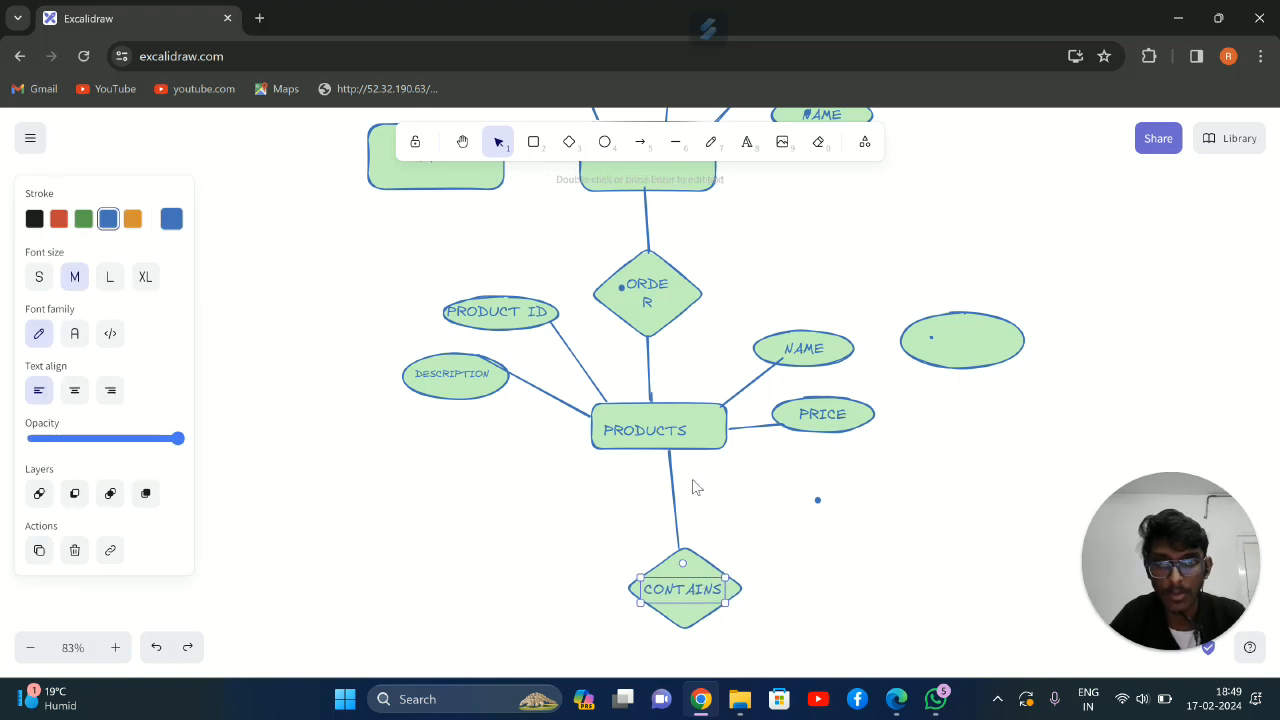
# Draw a wide, low rectangle to the right of the CONTAINS diamond and connect it to the diamond with a line
pyautogui.click(533, 145)
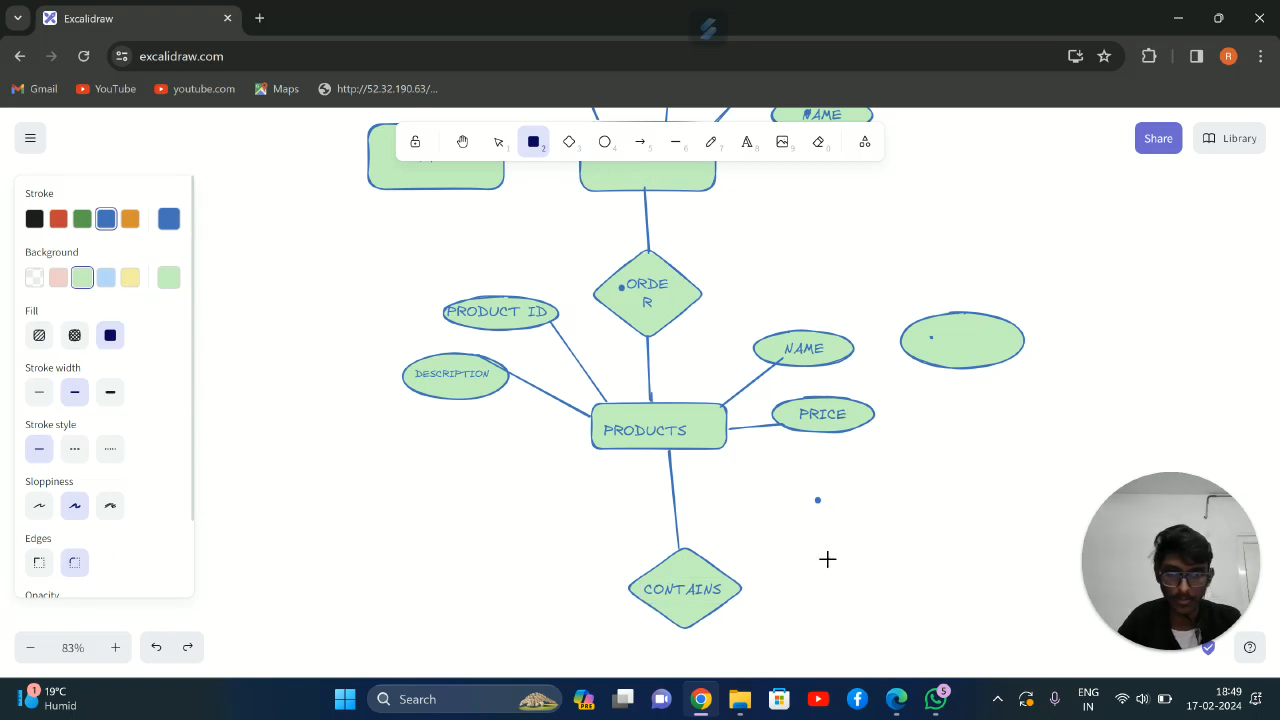
pyautogui.moveTo(836, 545); pyautogui.dragTo(960, 595)
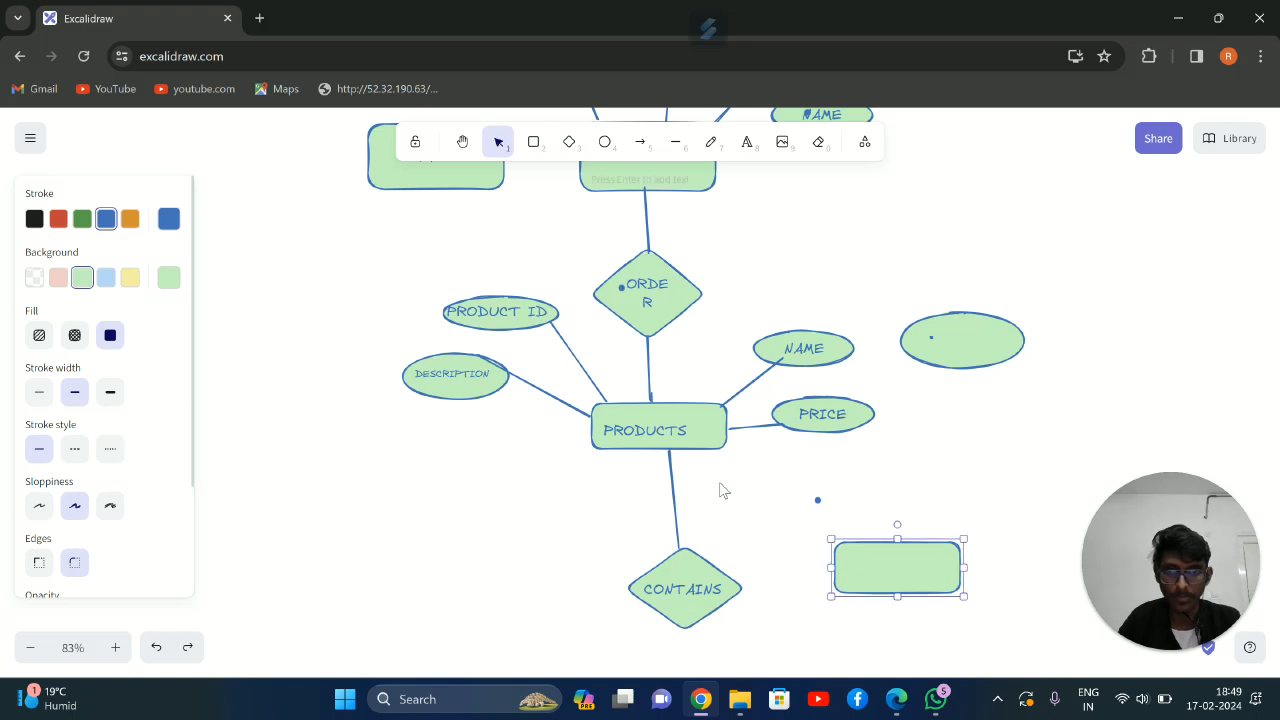
pyautogui.click(676, 146)
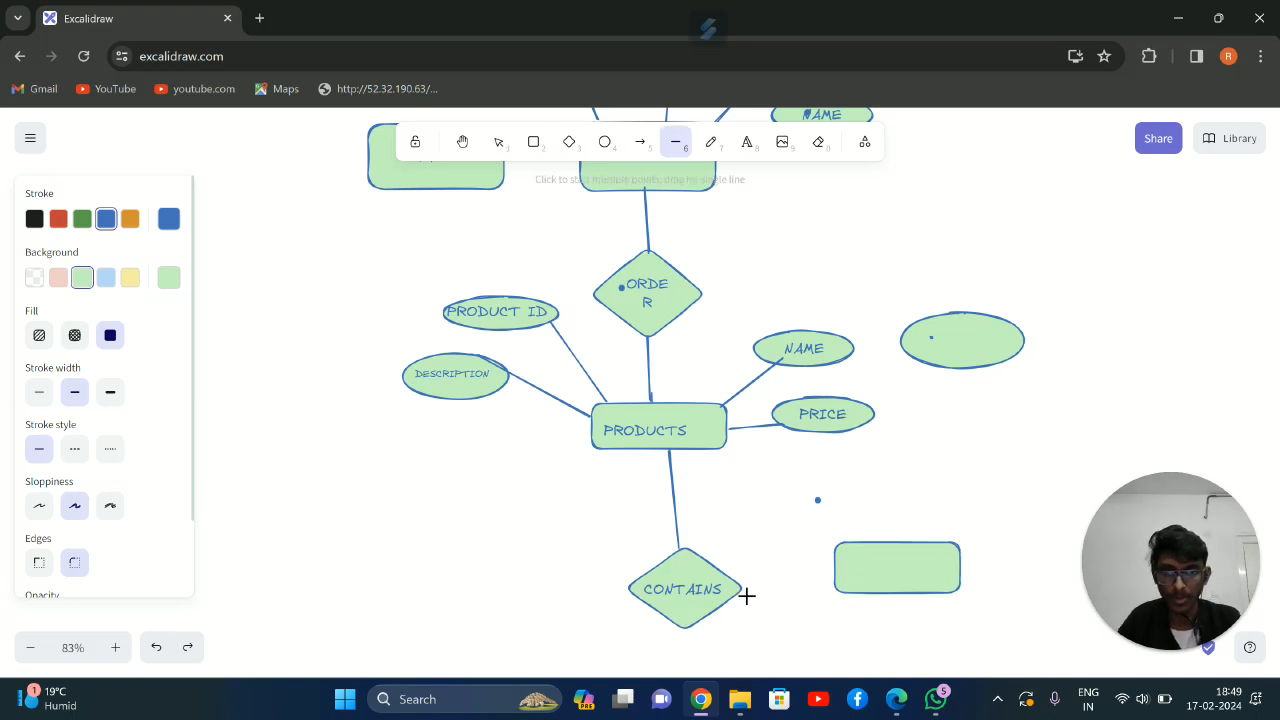
pyautogui.moveTo(771, 585); pyautogui.dragTo(822, 564)
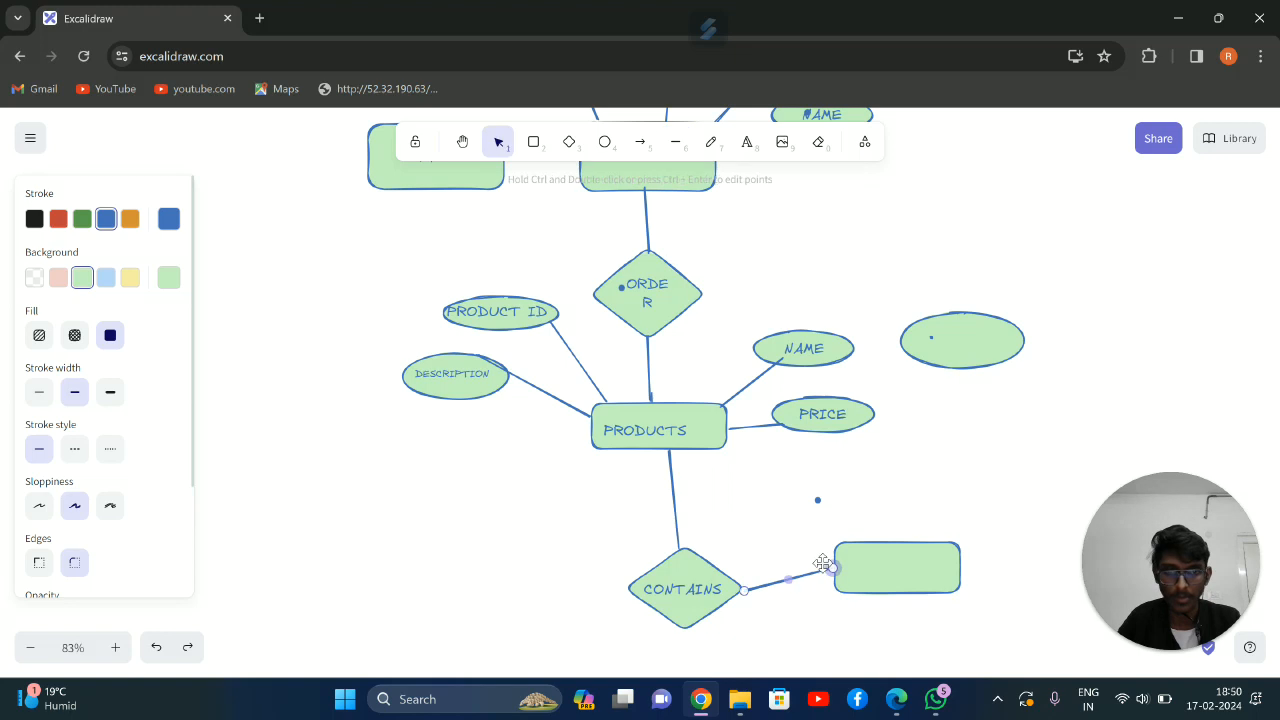
# Add the text ORDER ITEM to the new rectangle and centre it inside
pyautogui.click(747, 145)
pyautogui.click(852, 566)
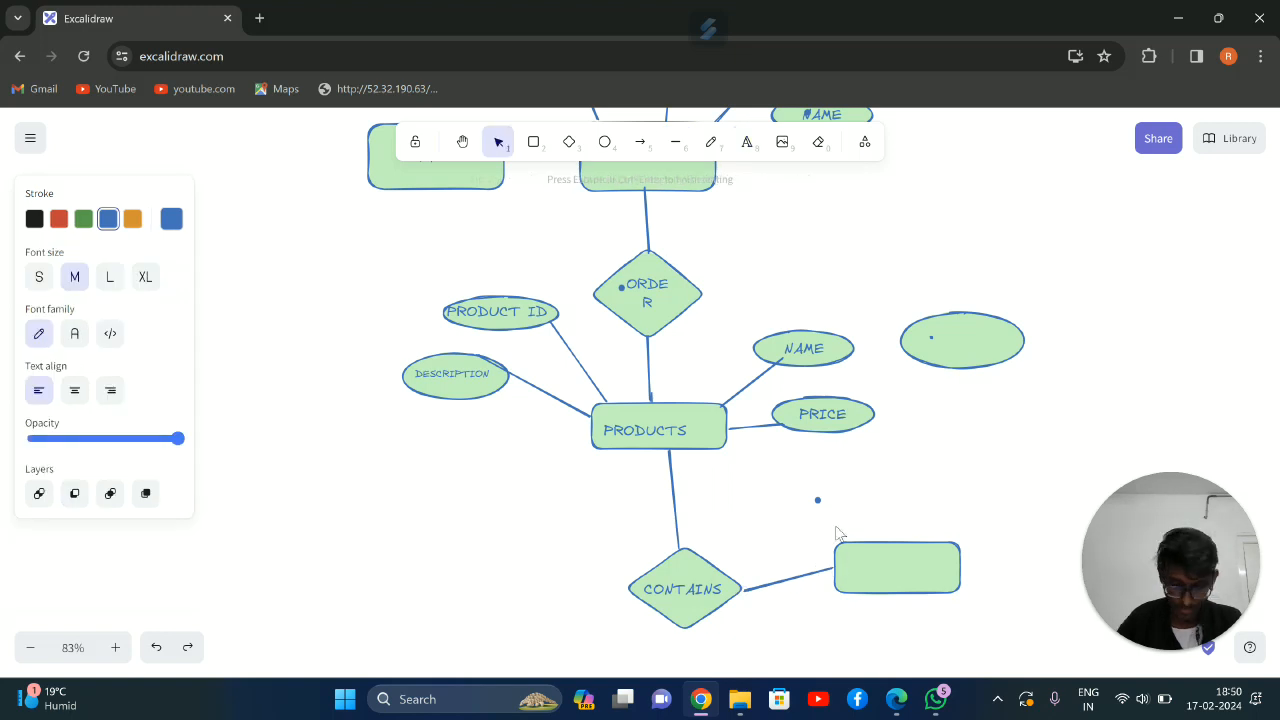
pyautogui.write('ORDER ')
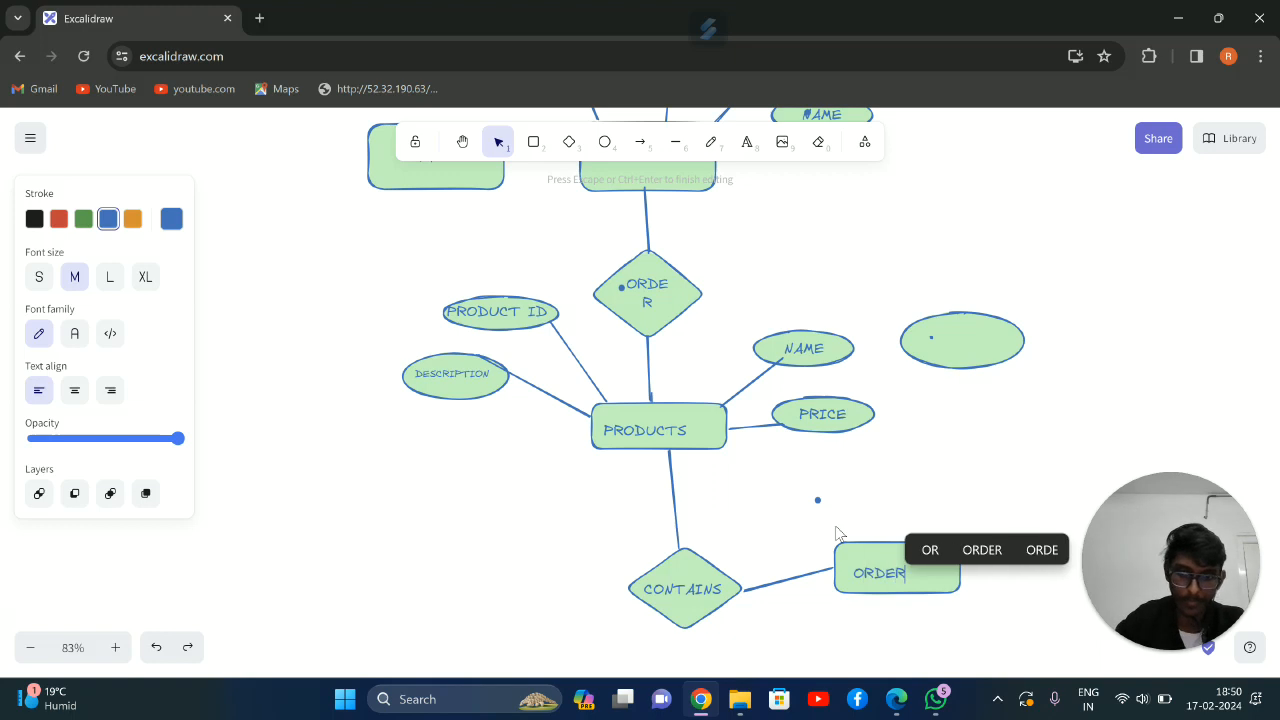
pyautogui.write('I')
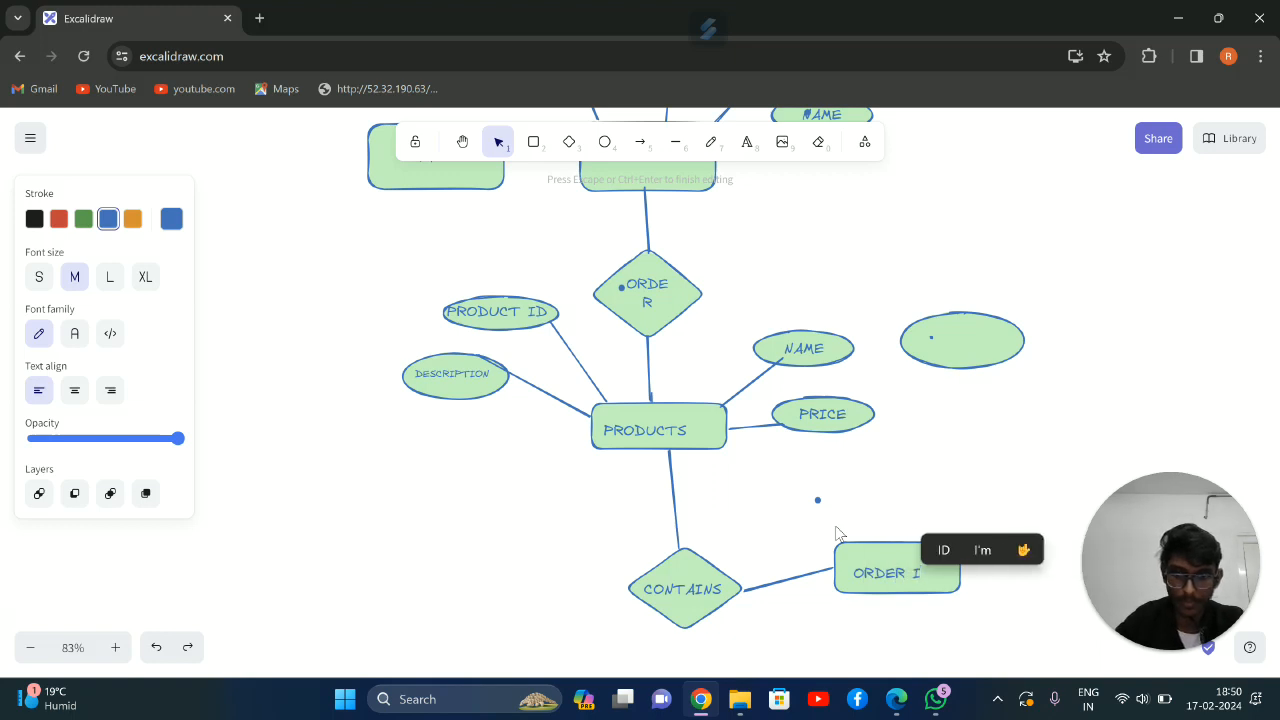
pyautogui.write('TREM')
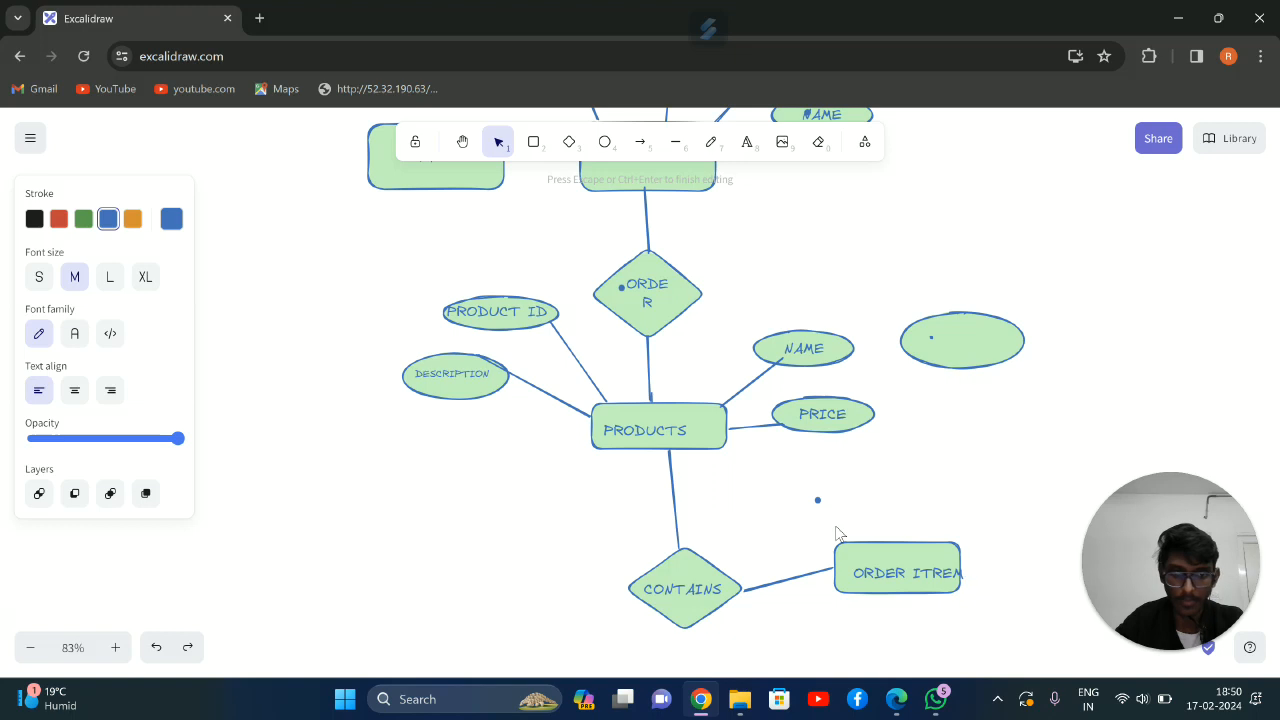
pyautogui.press('BackSpace')
pyautogui.press('BackSpace')
pyautogui.press('BackSpace')
pyautogui.write('EM')
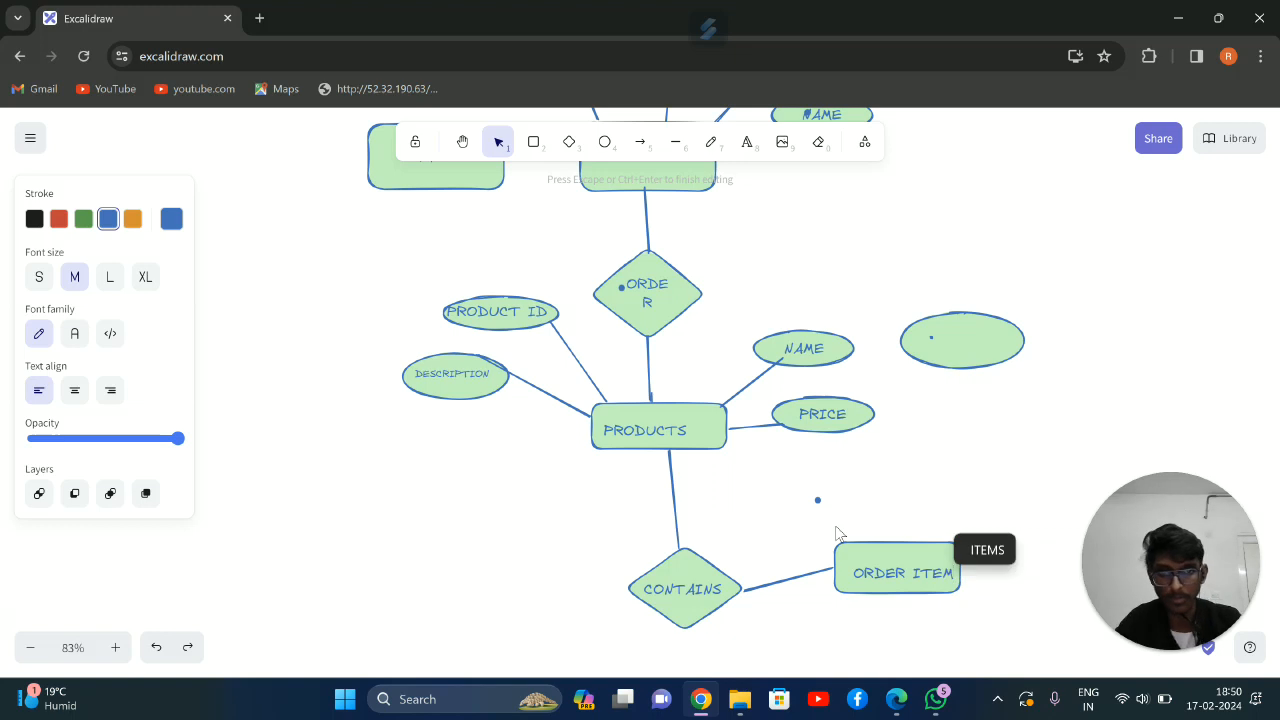
pyautogui.click(998, 442)
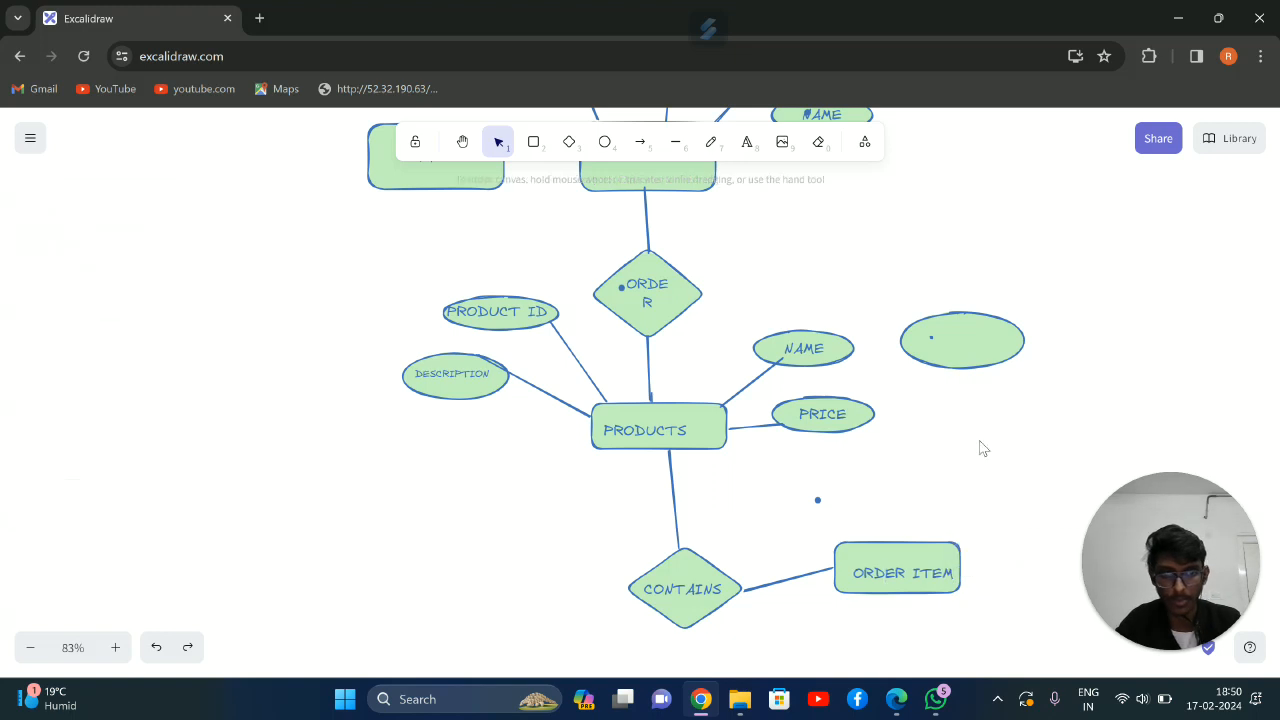
pyautogui.click(899, 569)
pyautogui.moveTo(899, 569); pyautogui.dragTo(897, 566)
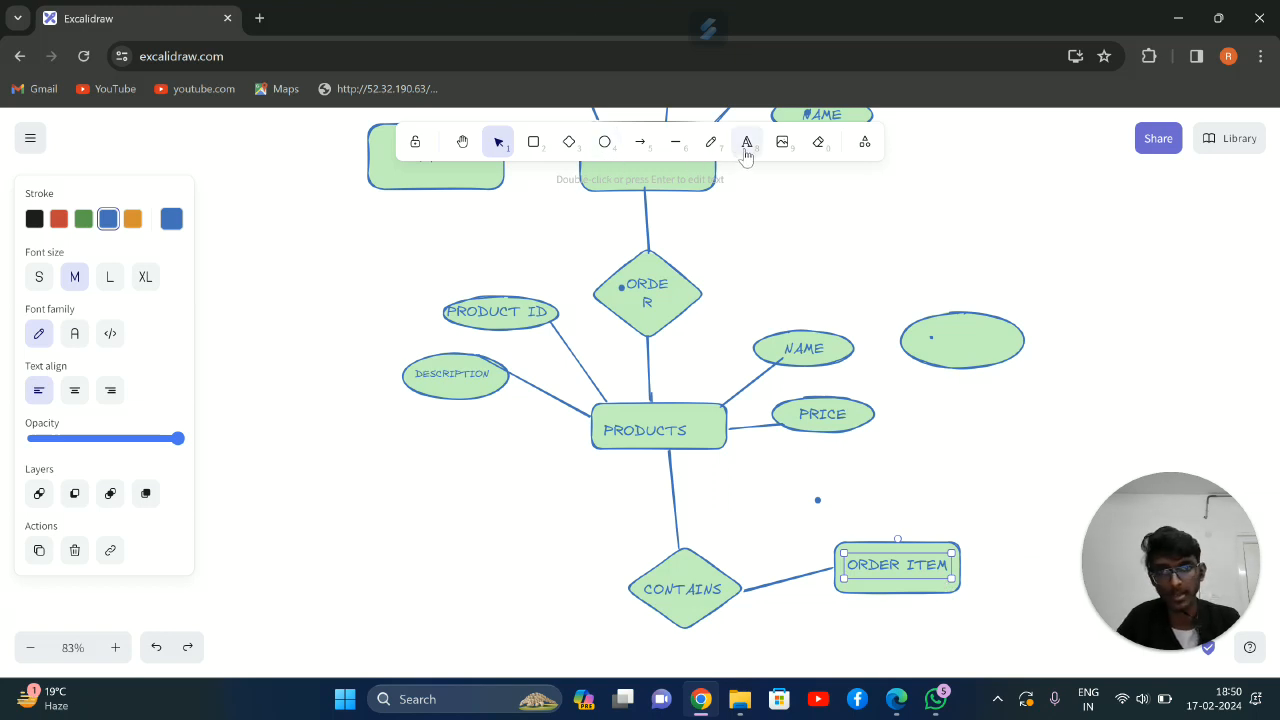
# Draw three wide, low ellipses around the ORDER ITEM rectangle, two above it and one to its right
pyautogui.click(604, 142)
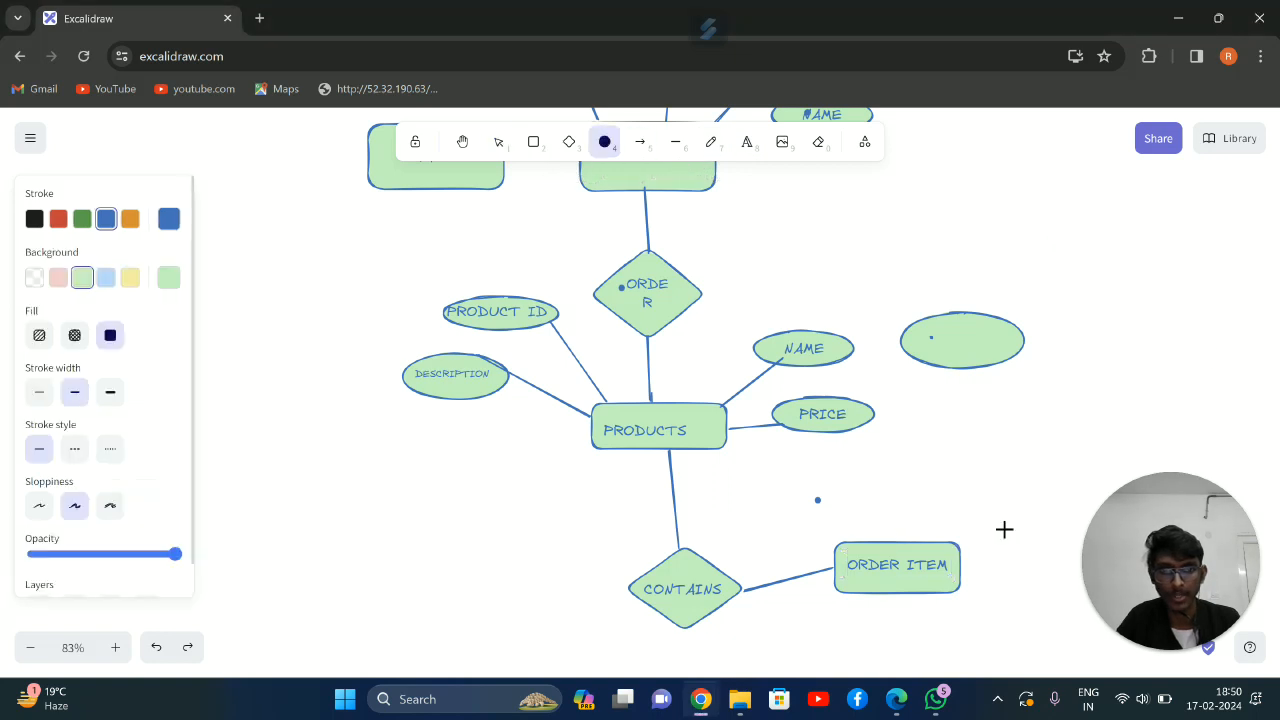
pyautogui.moveTo(956, 464); pyautogui.dragTo(1046, 490)
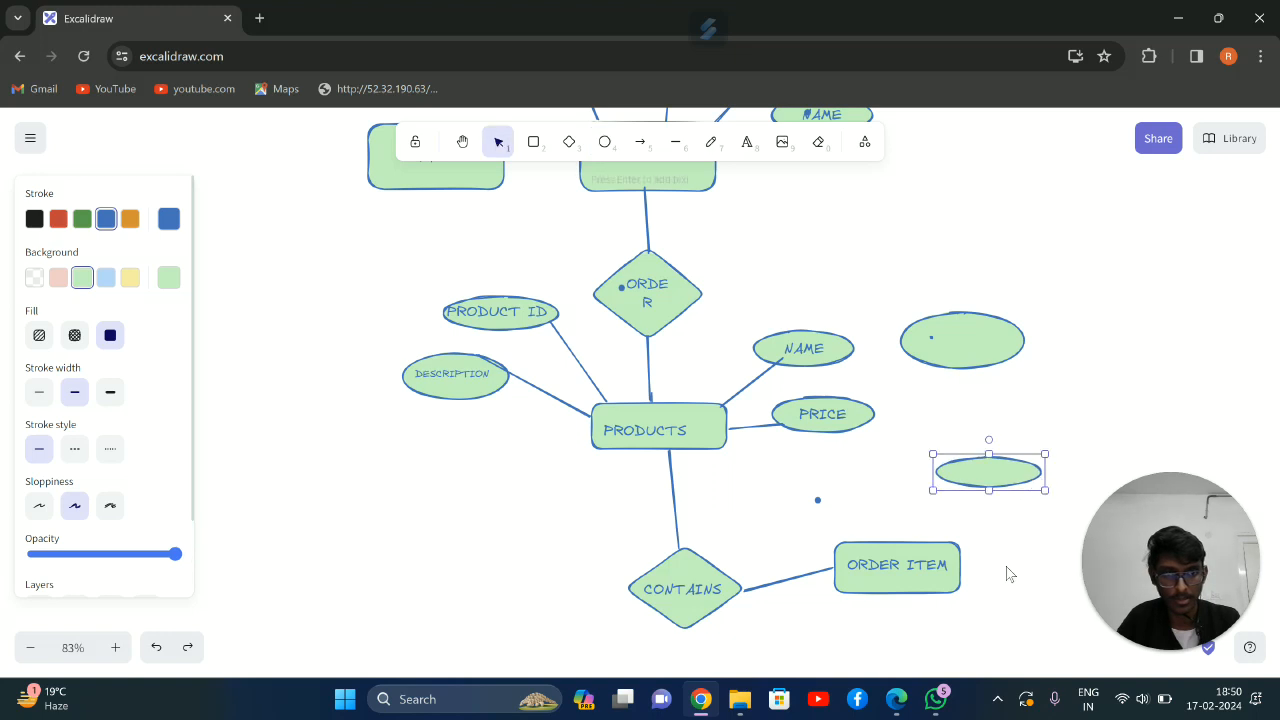
pyautogui.click(1004, 554)
pyautogui.moveTo(1019, 558); pyautogui.dragTo(1060, 585)
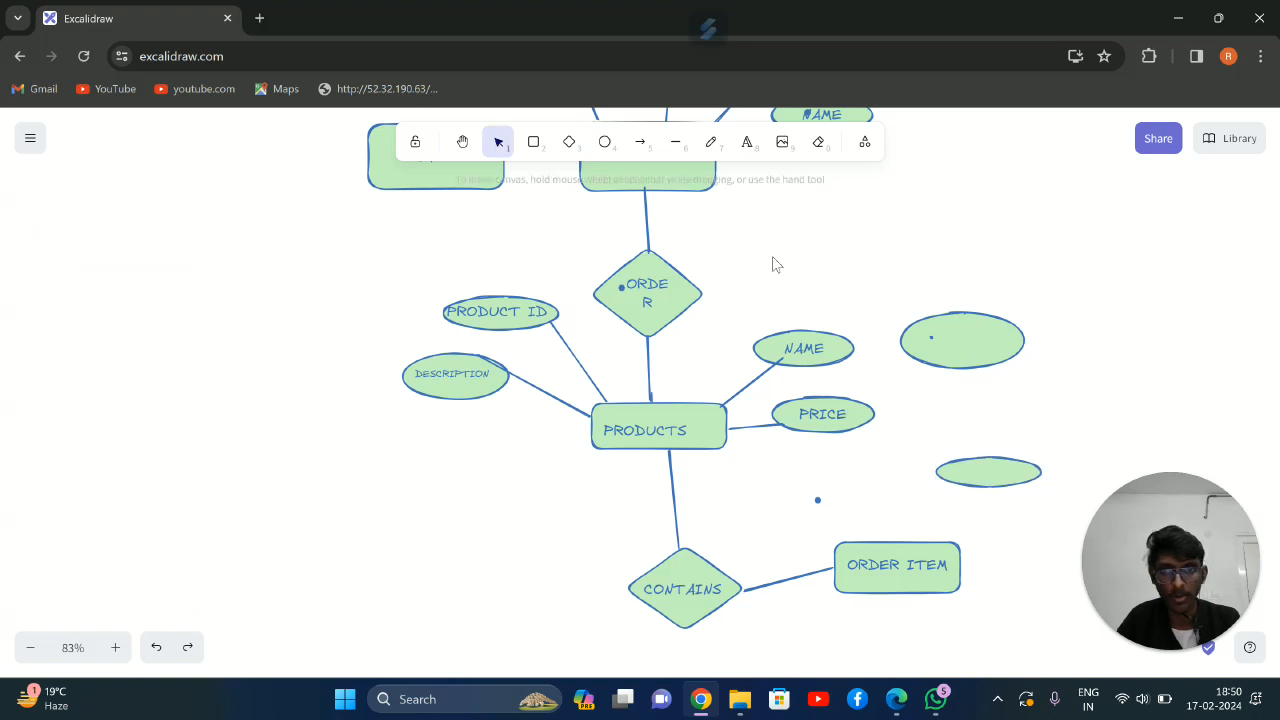
pyautogui.click(604, 141)
pyautogui.moveTo(1002, 536); pyautogui.dragTo(1108, 578)
pyautogui.press('o')
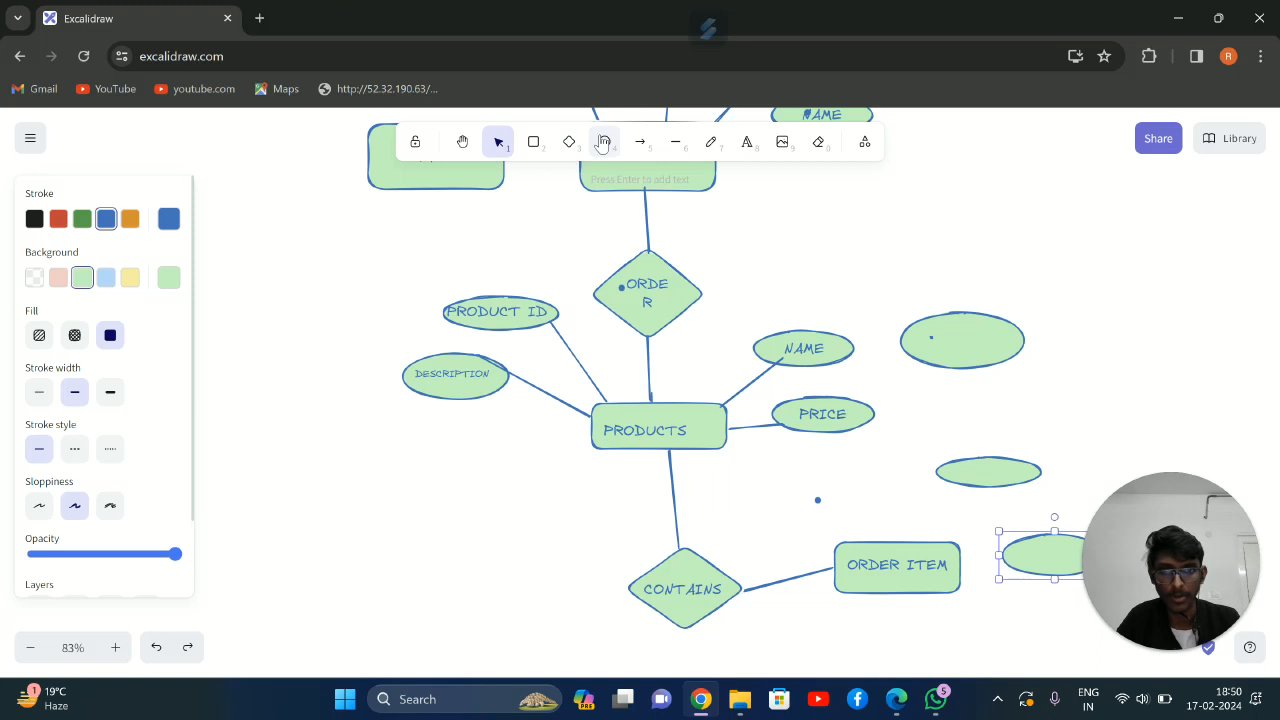
pyautogui.moveTo(784, 473); pyautogui.dragTo(897, 511)
# Label the empty ellipse above and to the right of the ORDER ITEM rectangle OID
pyautogui.click(747, 143)
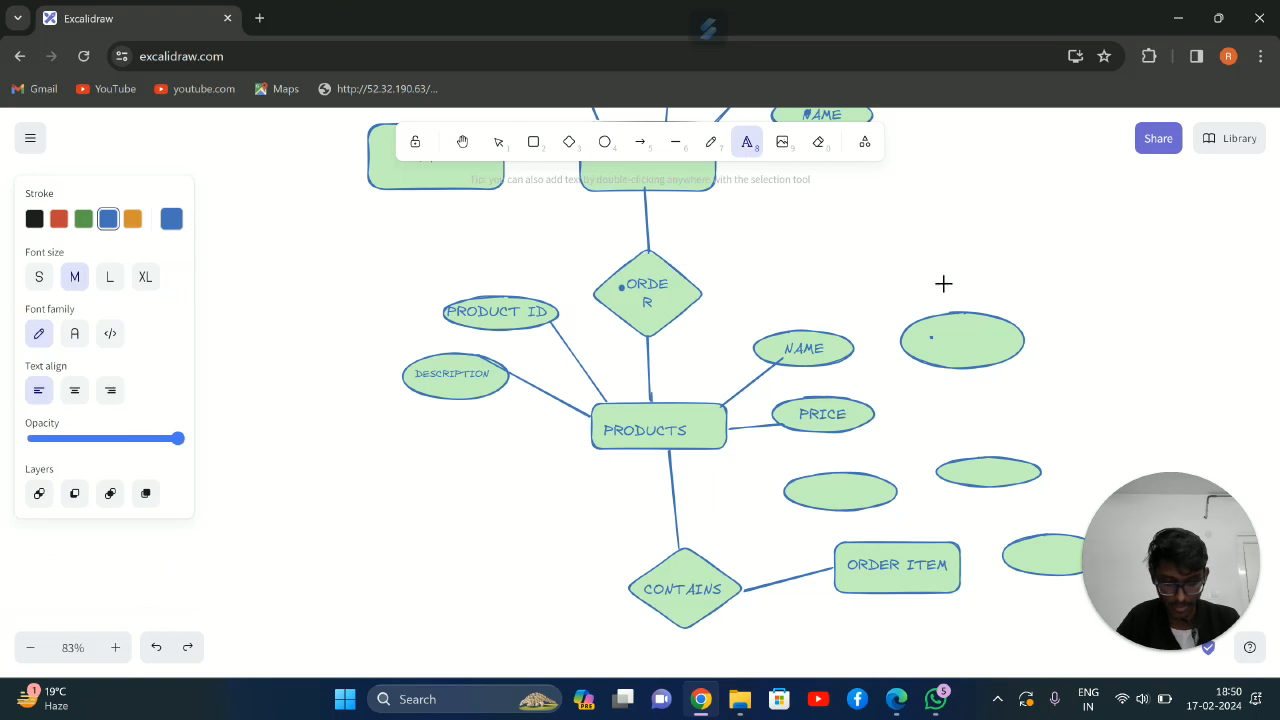
pyautogui.click(953, 471)
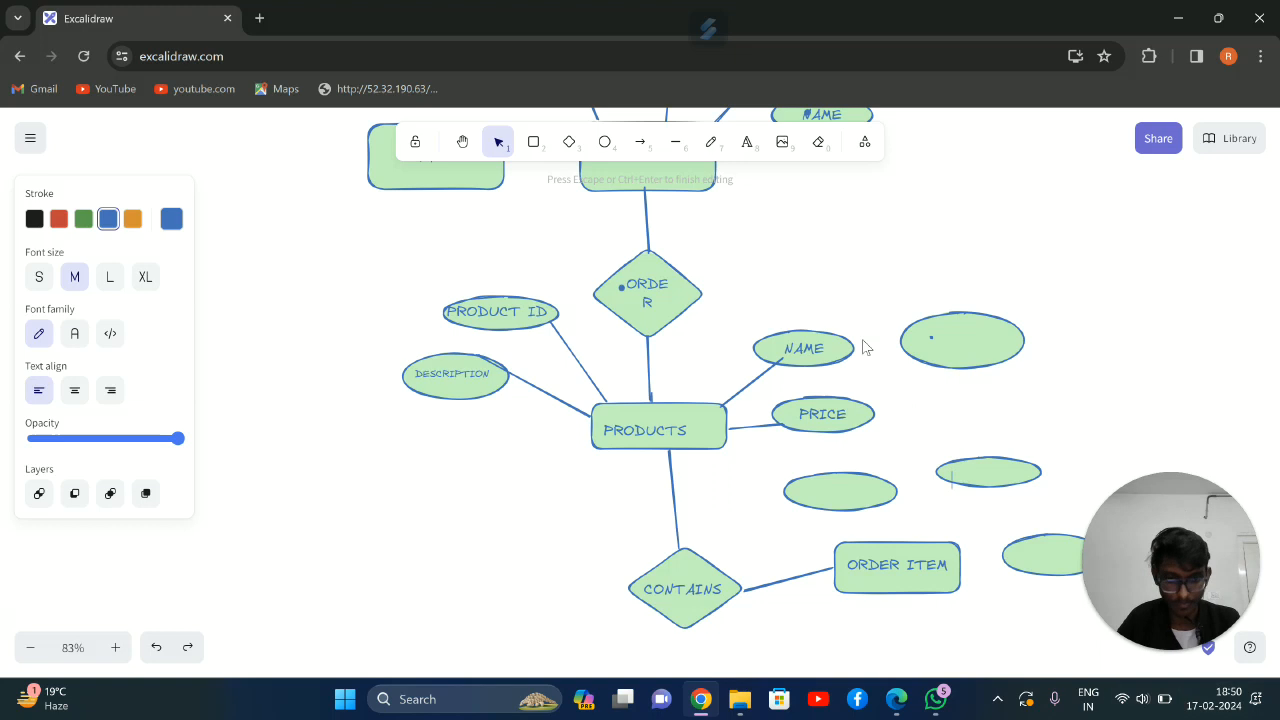
pyautogui.click(968, 472)
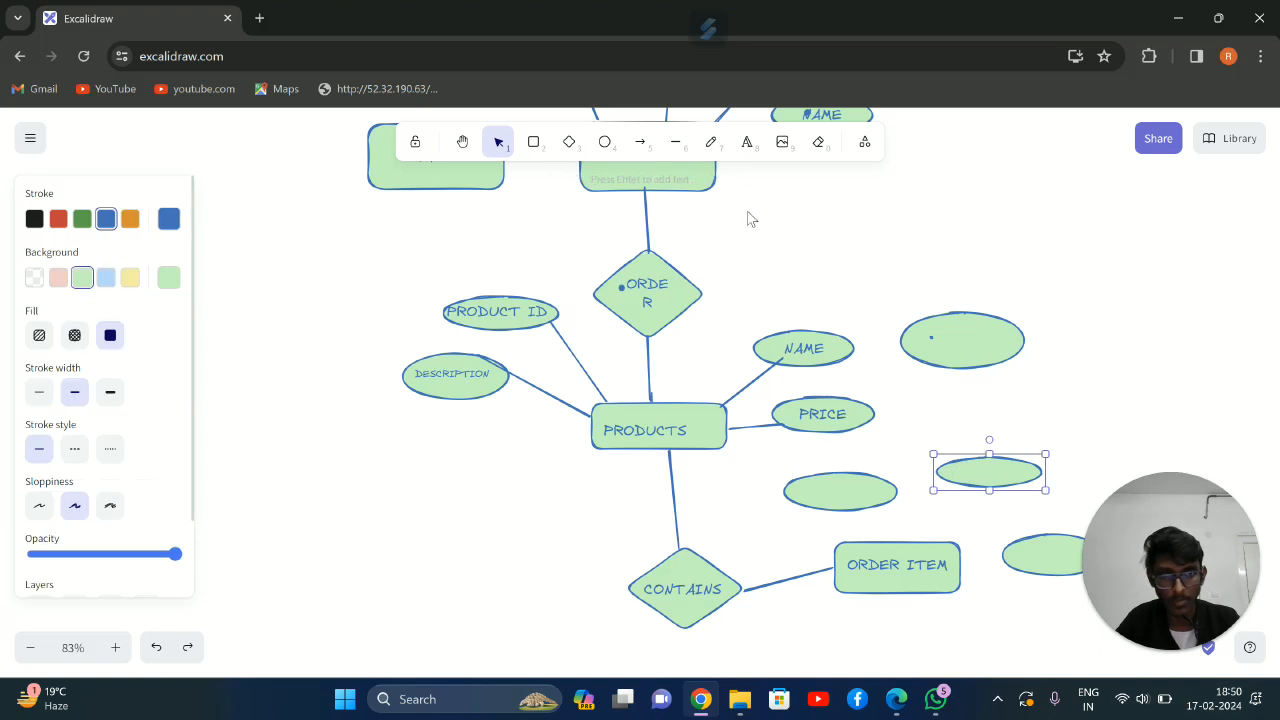
pyautogui.click(756, 151)
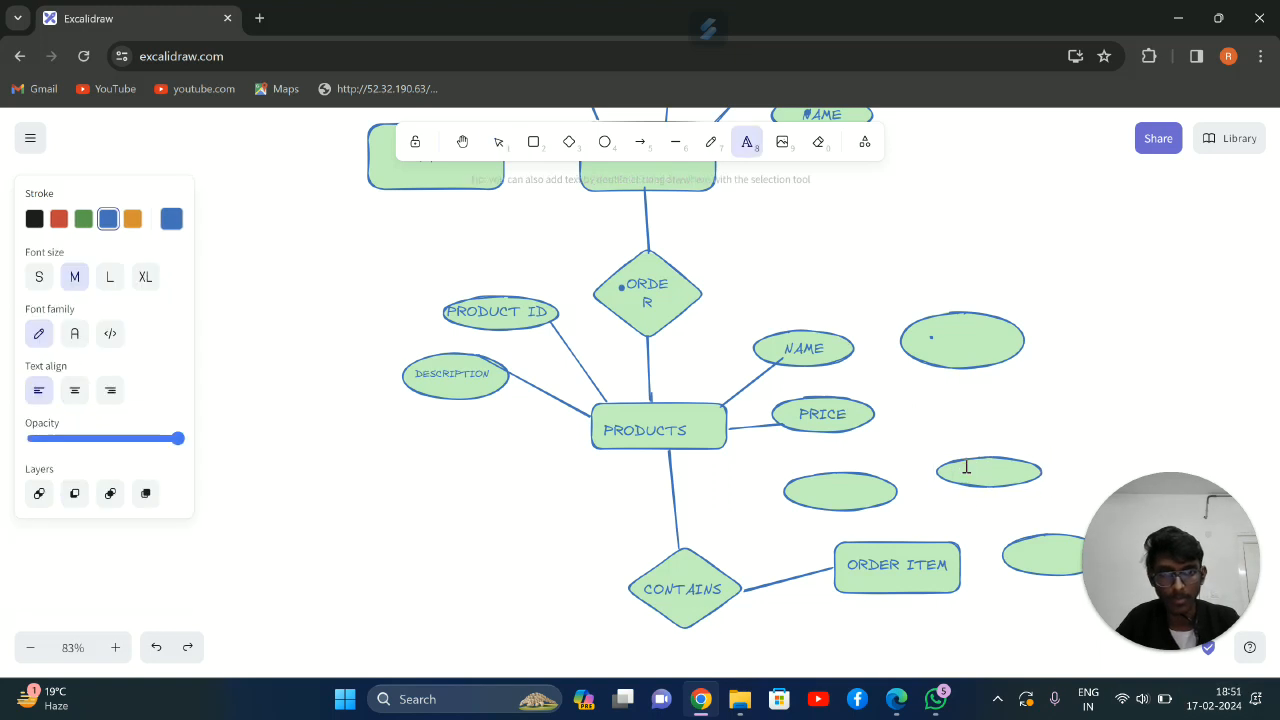
pyautogui.click(966, 467)
pyautogui.write('OID')
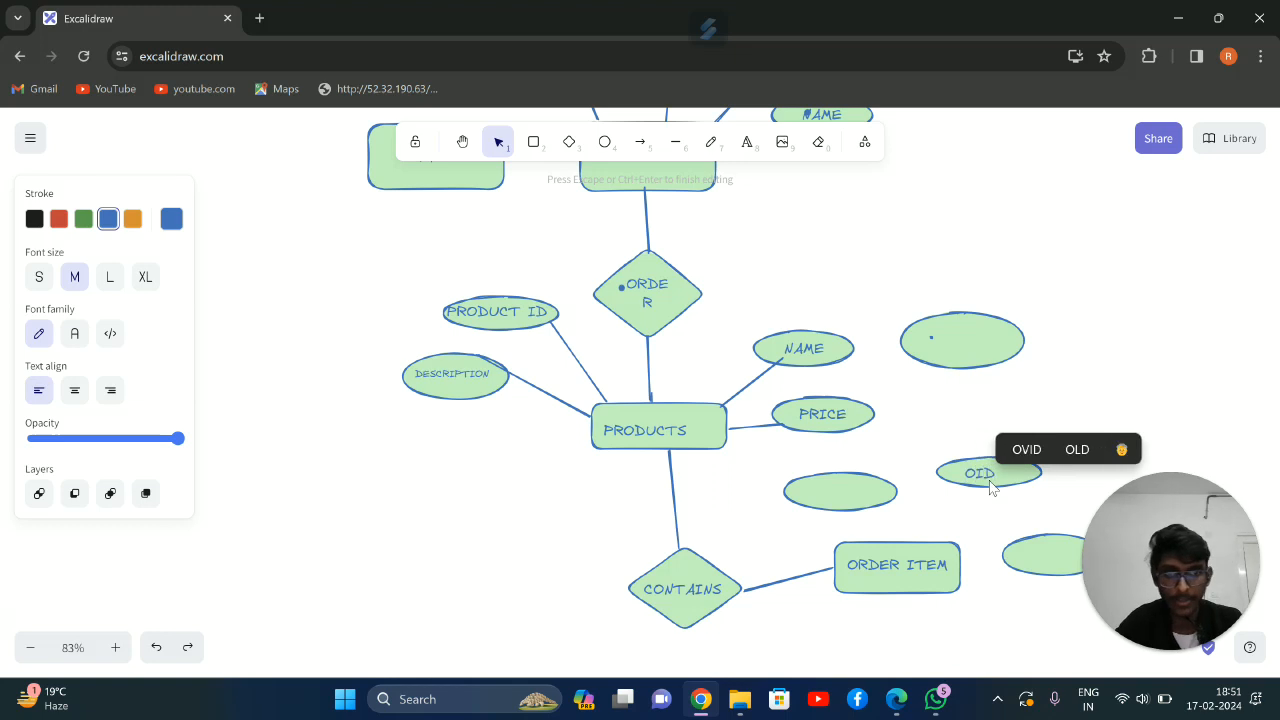
pyautogui.press('Escape')
# Label the empty ellipse above and to the left of the ORDER ITEM rectangle NUMBER
pyautogui.press('t')
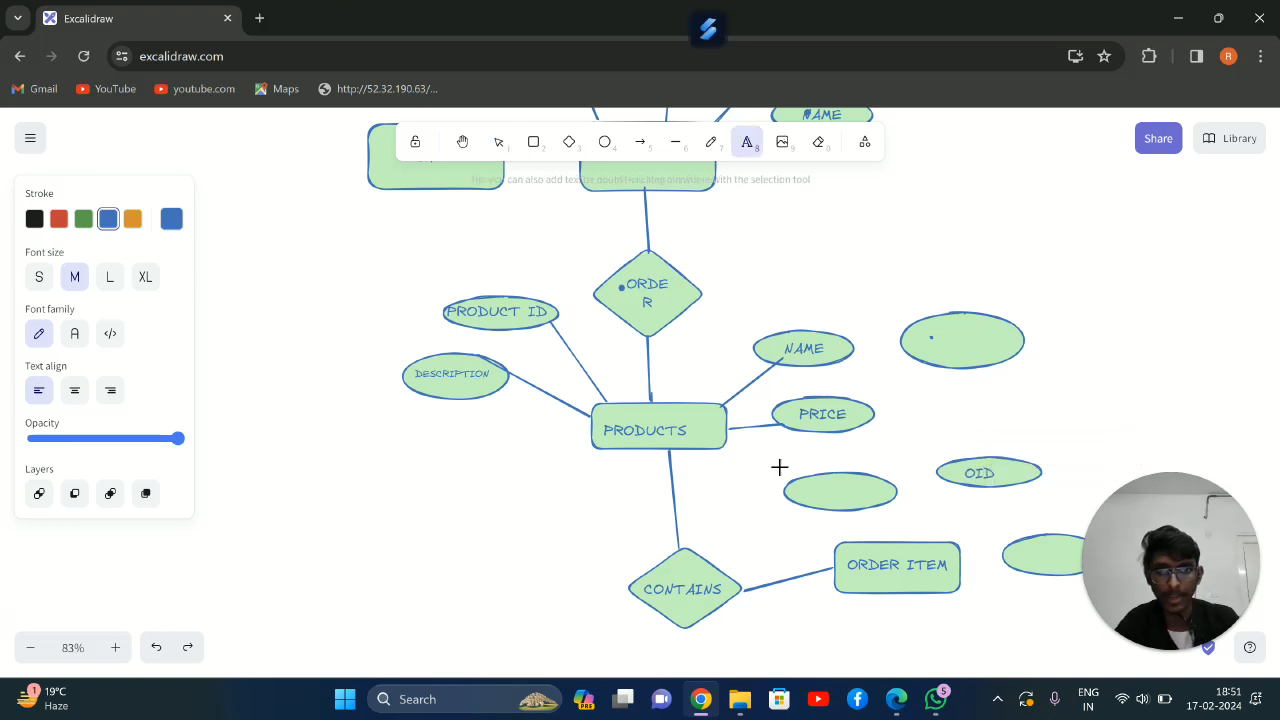
pyautogui.click(810, 488)
pyautogui.write('MUMER')
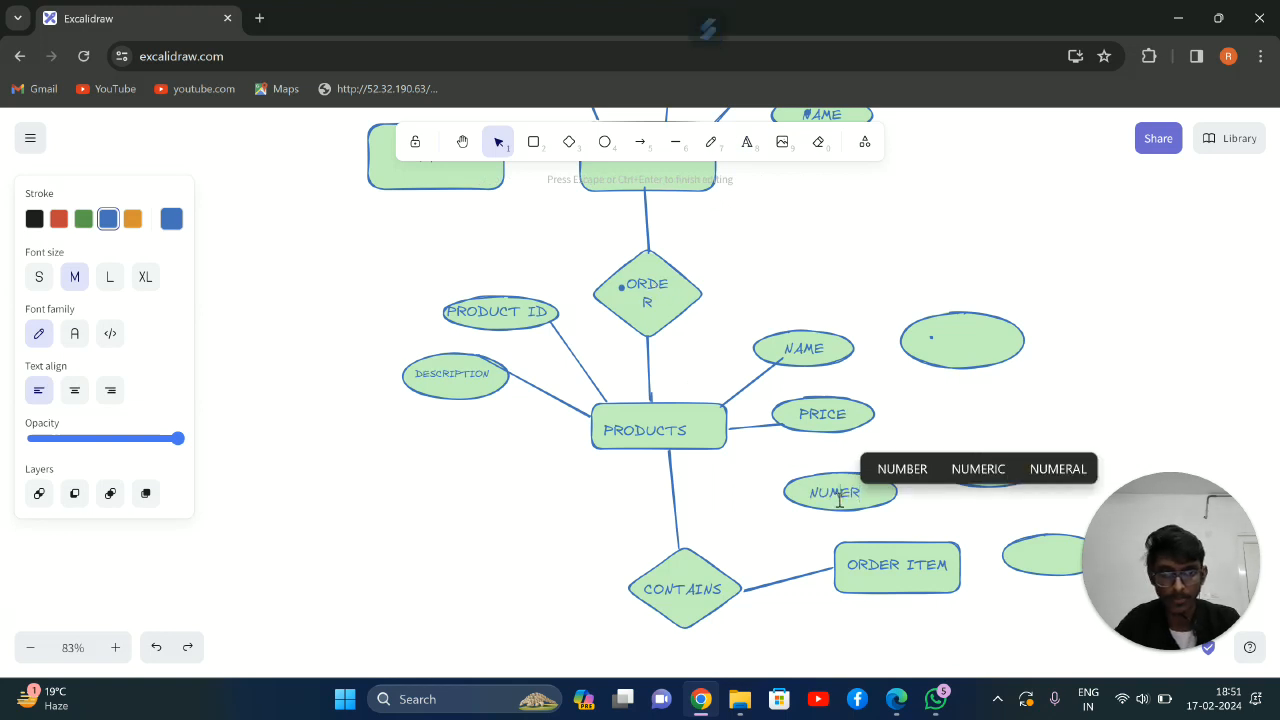
pyautogui.write('B')
# Label the ellipse to the right of the ORDER ITEM rectangle SUBTOTAL and centre the text inside it
pyautogui.click(1024, 556)
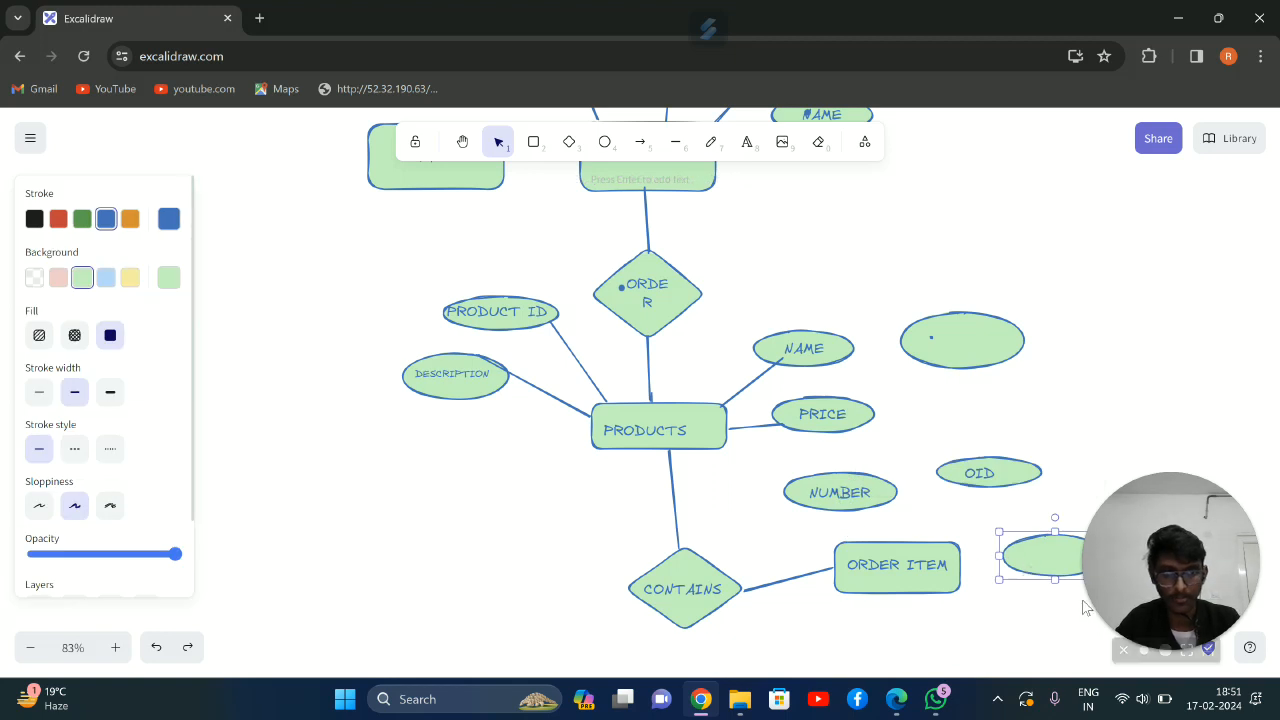
pyautogui.click(746, 145)
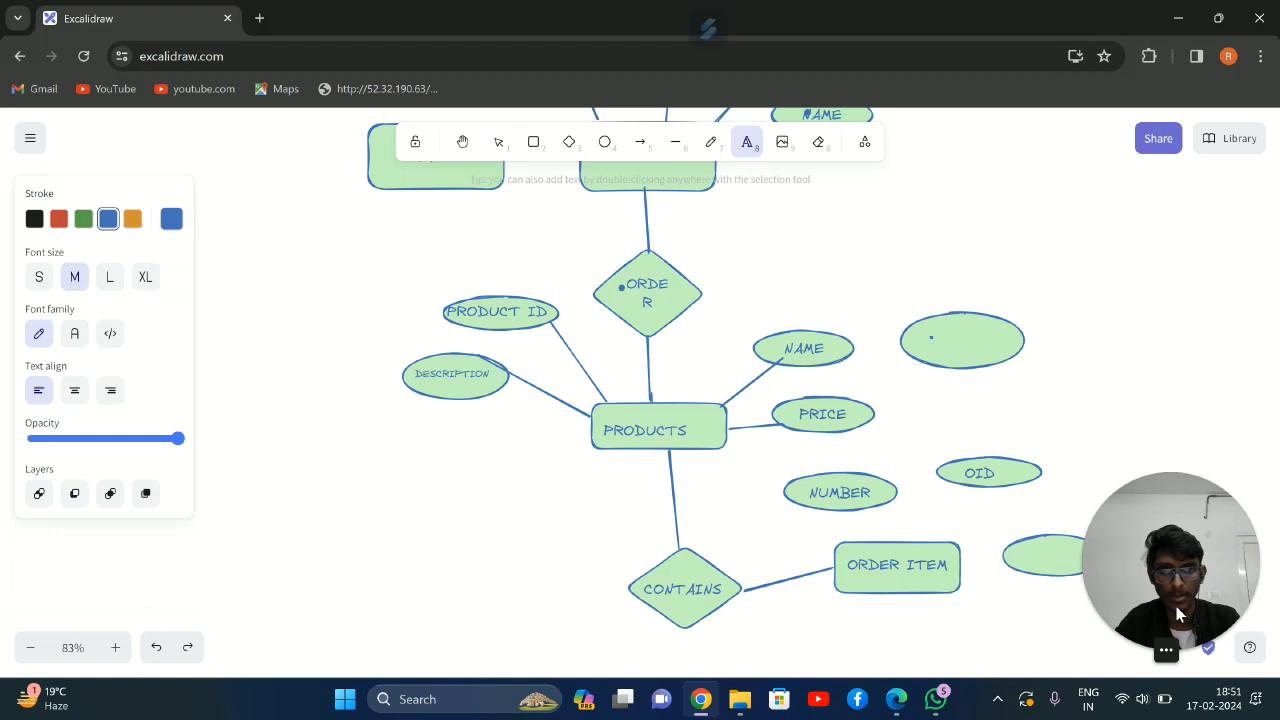
pyautogui.click(1030, 559)
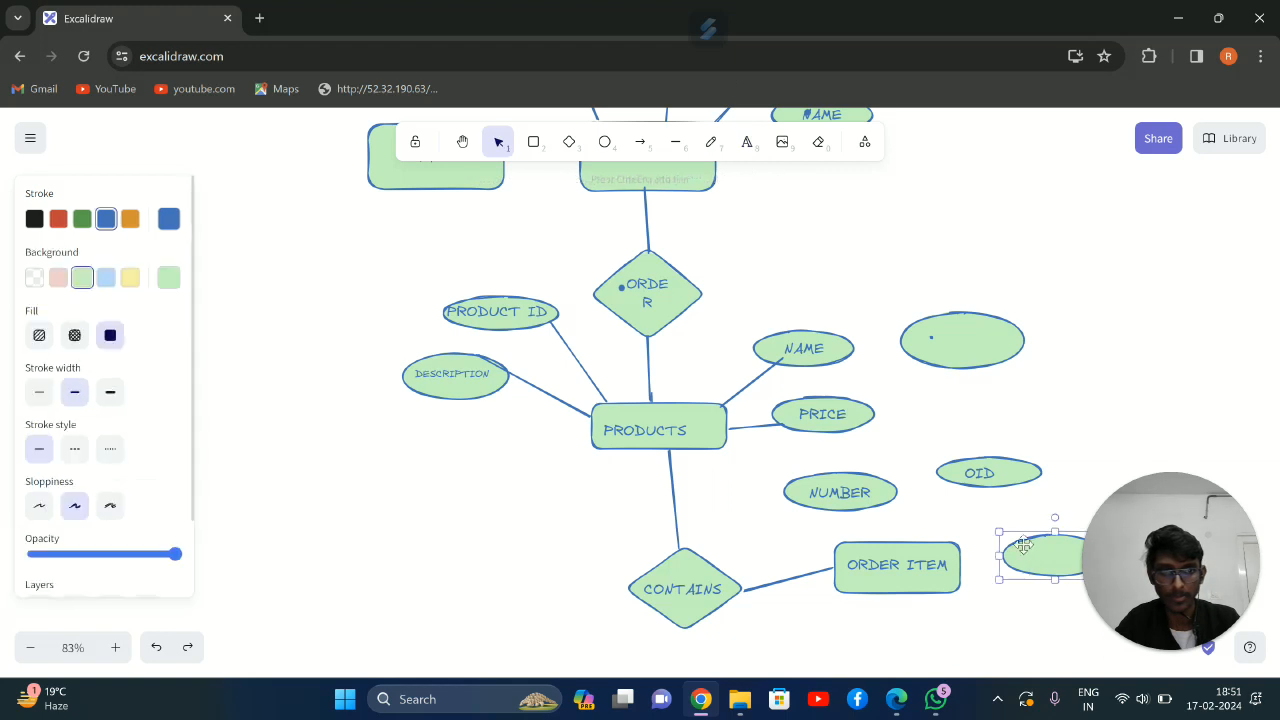
pyautogui.click(747, 143)
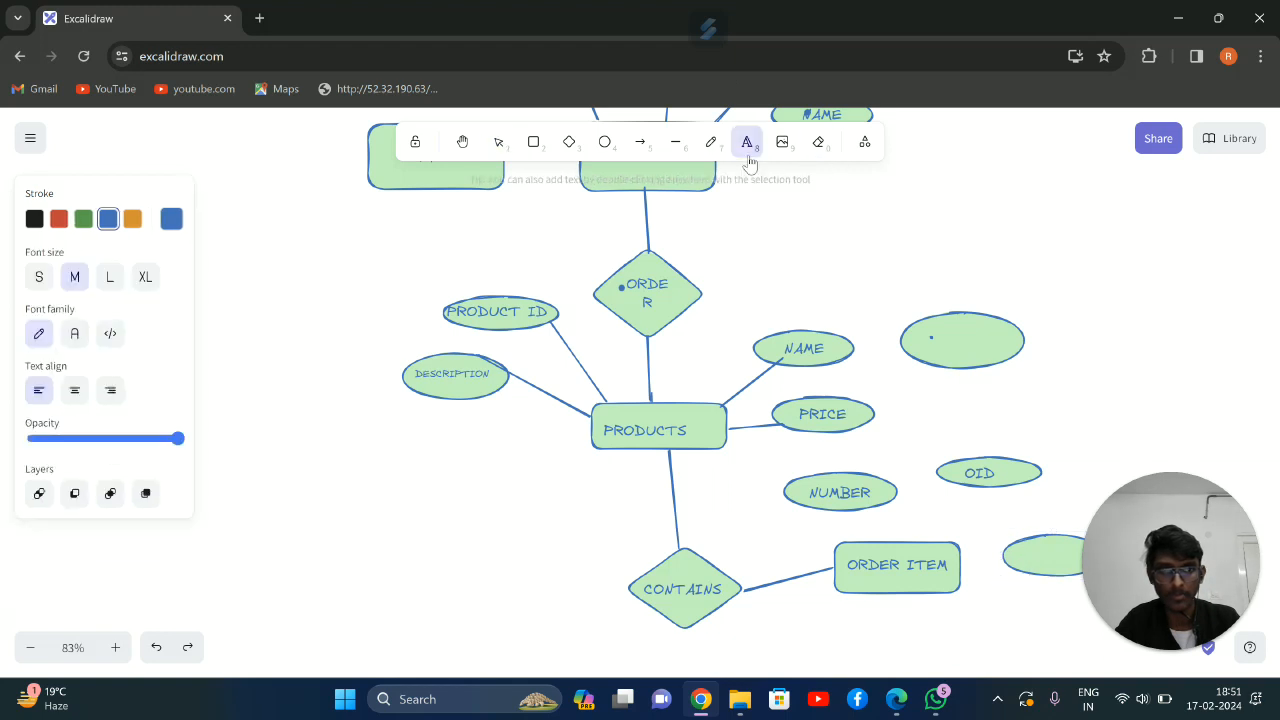
pyautogui.click(1025, 549)
pyautogui.write('SU')
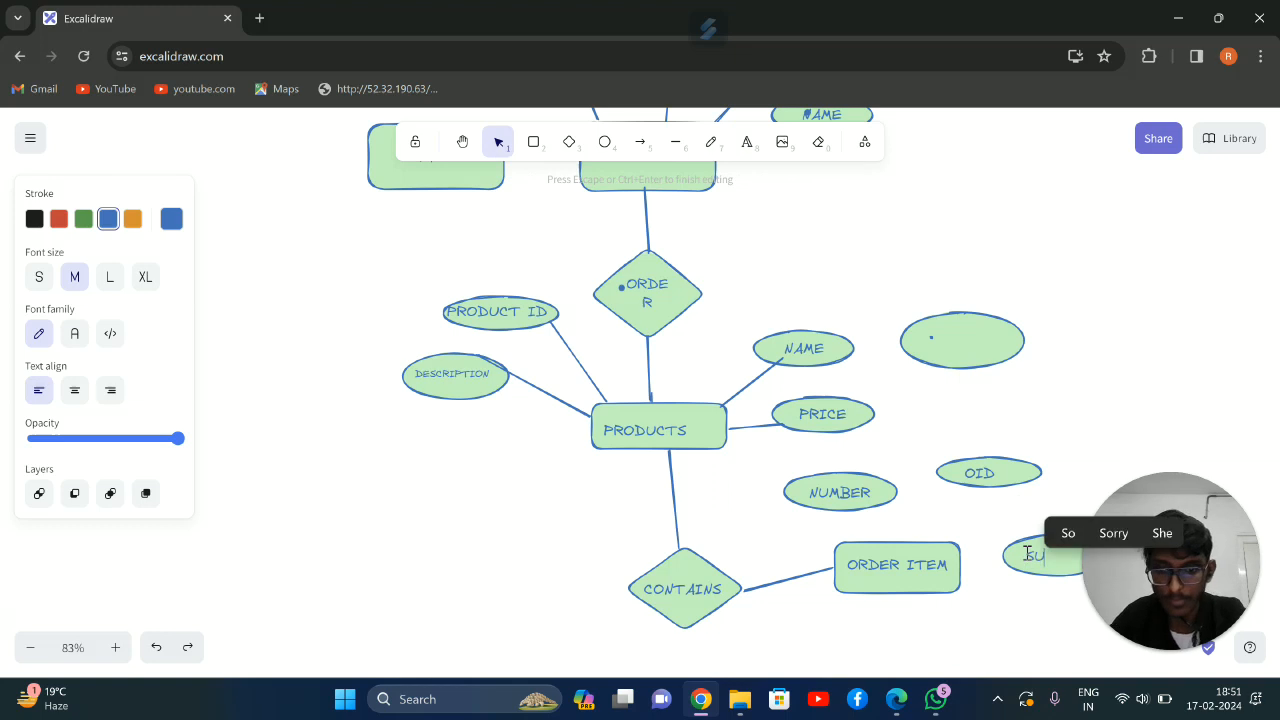
pyautogui.write('BTO')
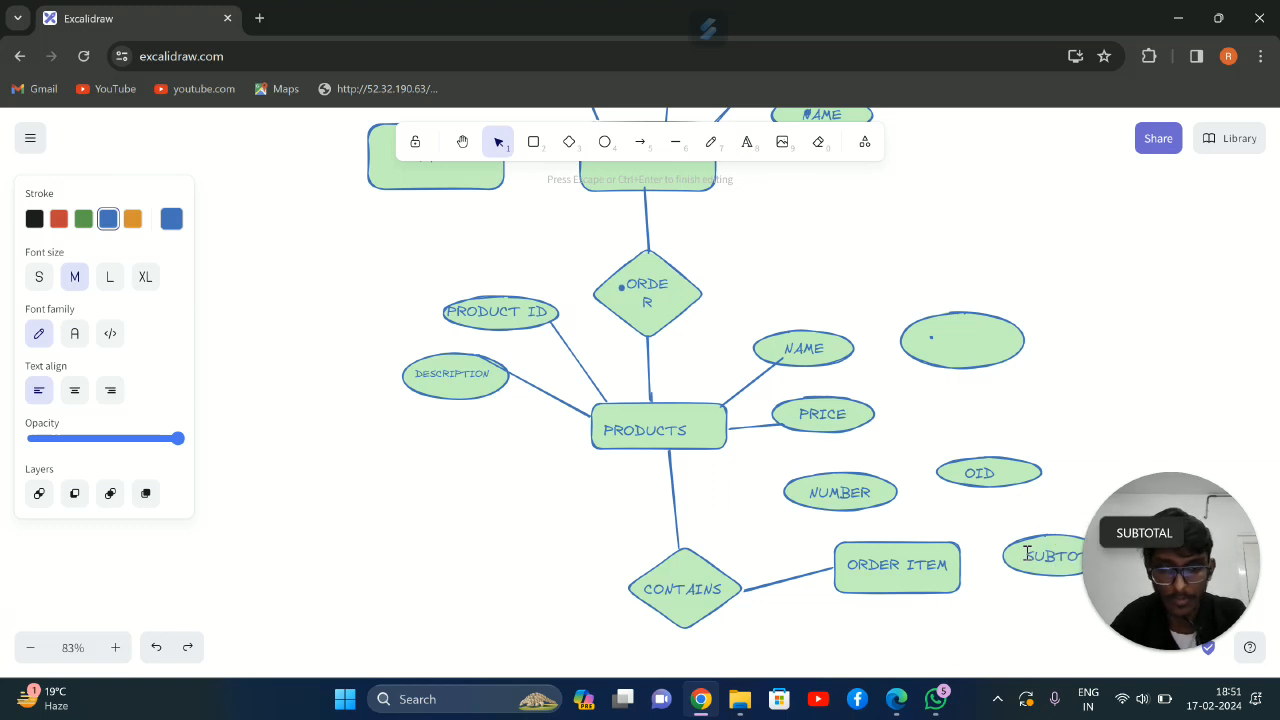
pyautogui.click(1130, 591)
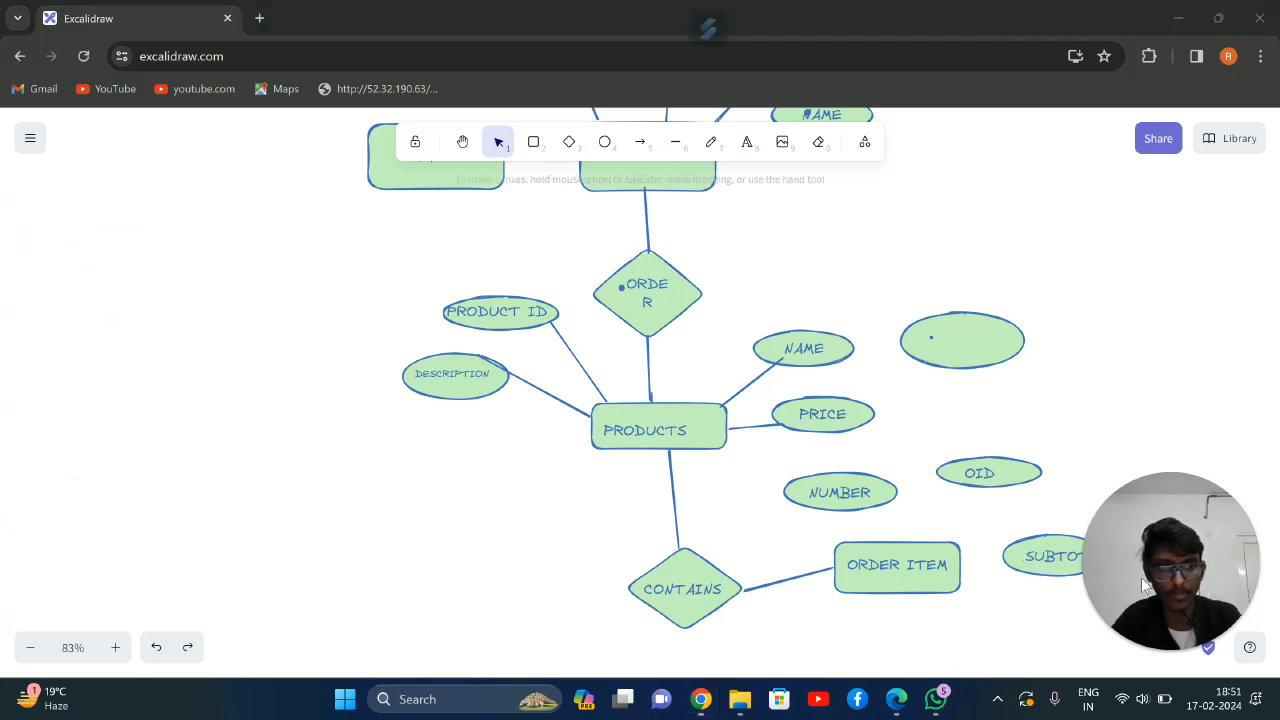
pyautogui.moveTo(1161, 528); pyautogui.dragTo(340, 468)
pyautogui.moveTo(265, 438); pyautogui.dragTo(137, 500)
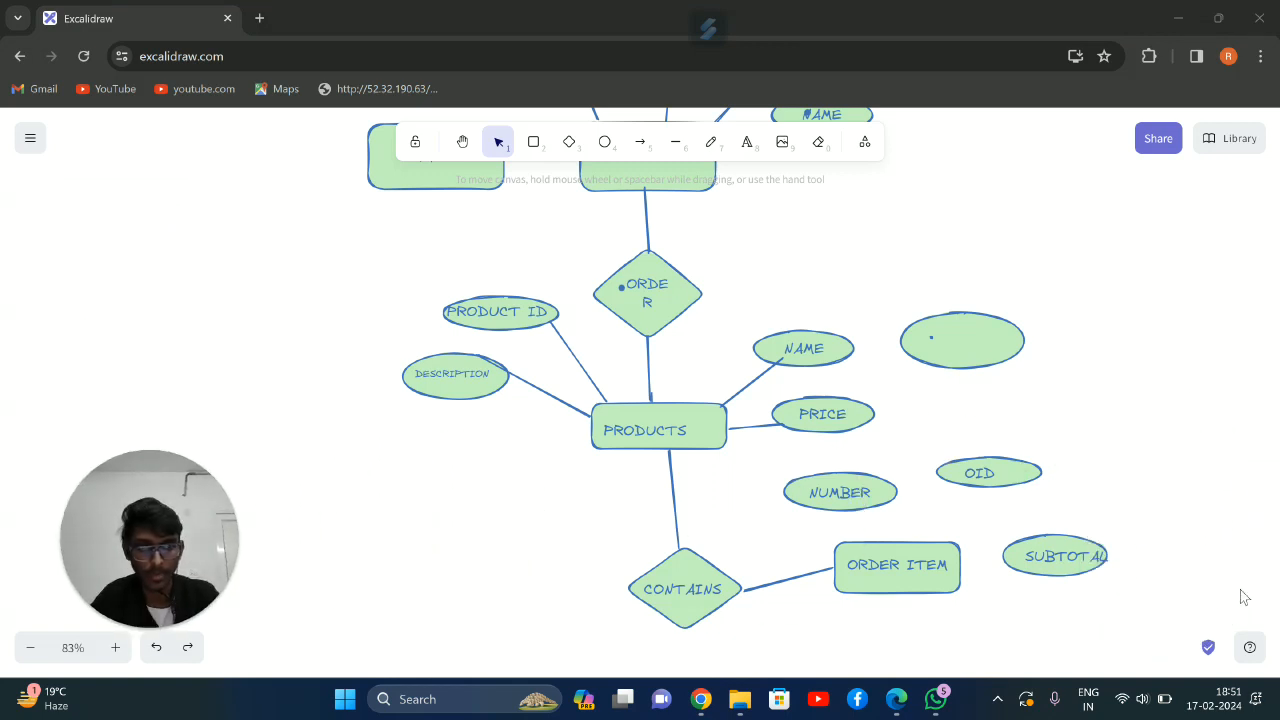
pyautogui.click(1052, 528)
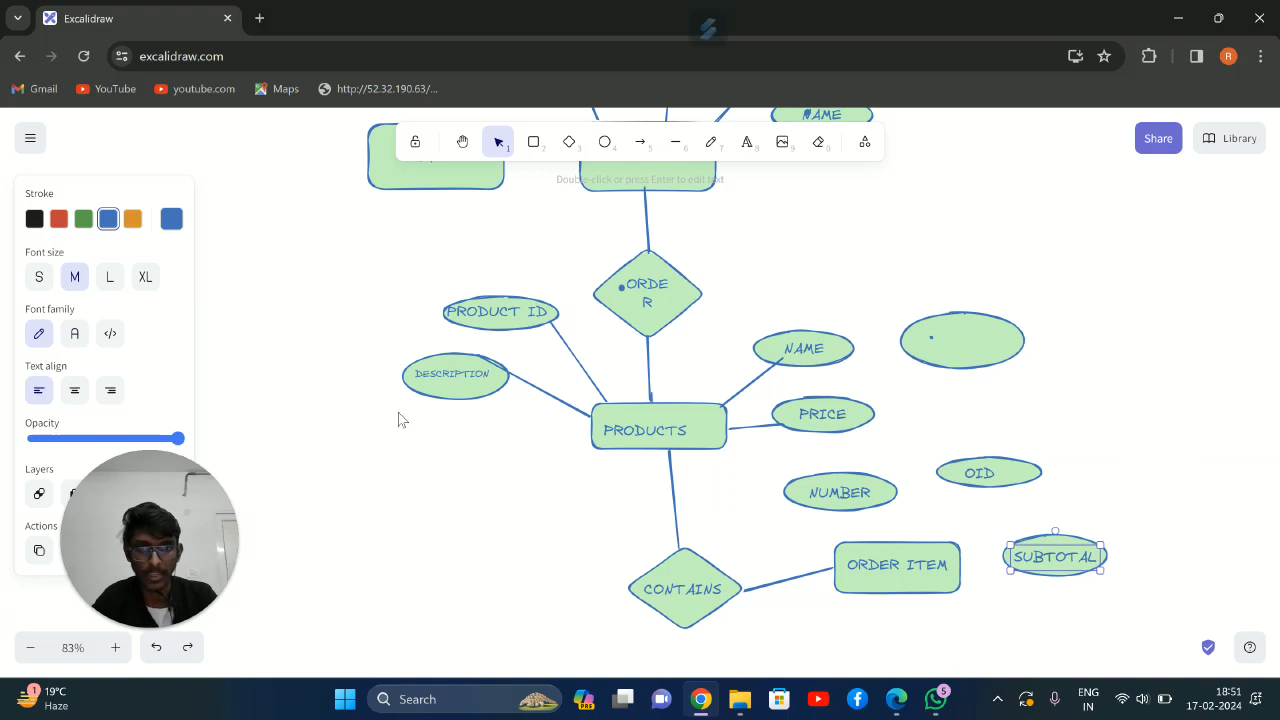
# Connect the ORDER ITEM rectangle to the NUMBER, OID and SUBTOTAL ellipses with straight lines
pyautogui.click(675, 141)
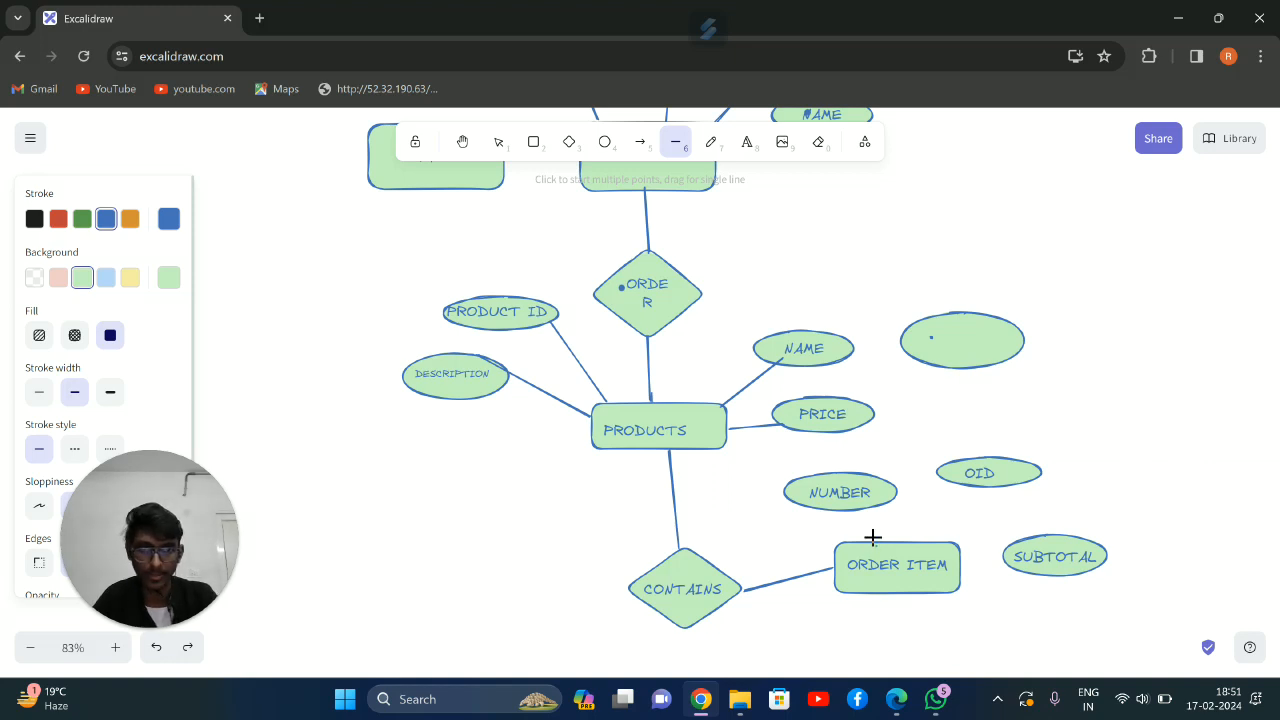
pyautogui.moveTo(871, 508)
pyautogui.mouseDown()
pyautogui.moveTo(876, 546)
pyautogui.moveTo(968, 508)
pyautogui.mouseUp()
pyautogui.moveTo(945, 550); pyautogui.dragTo(975, 486)
pyautogui.click(675, 141)
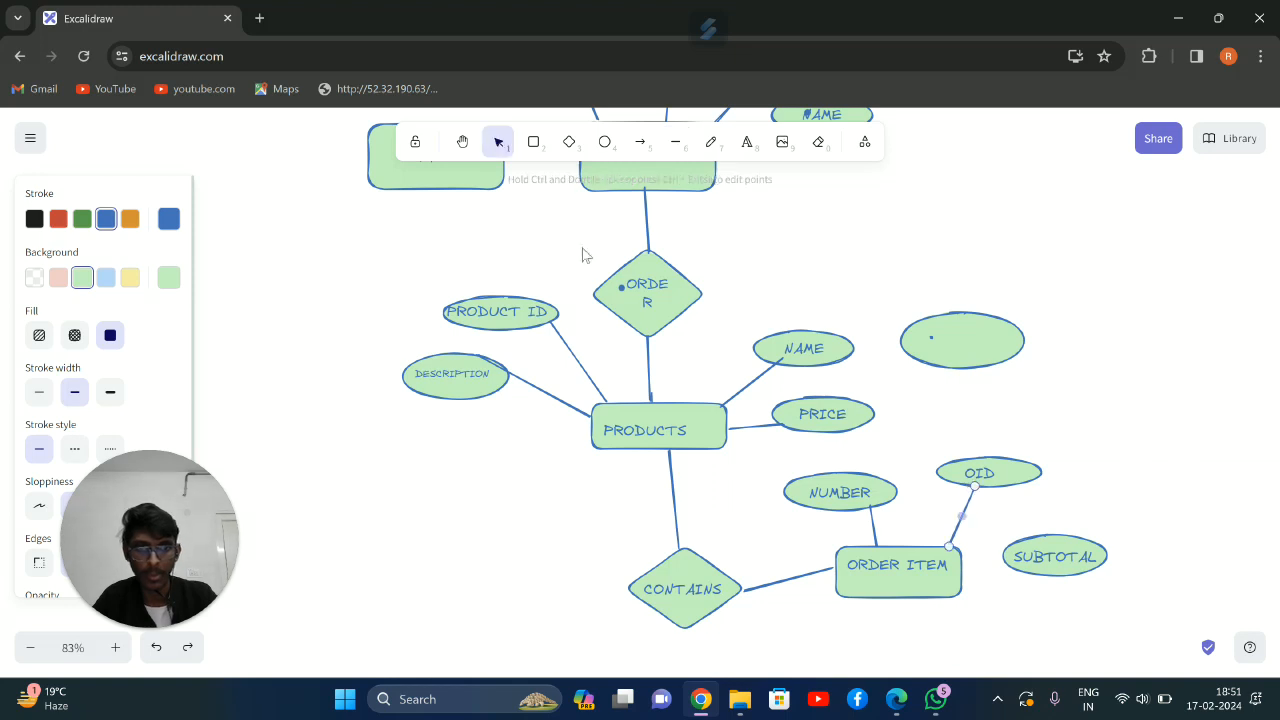
pyautogui.click(675, 141)
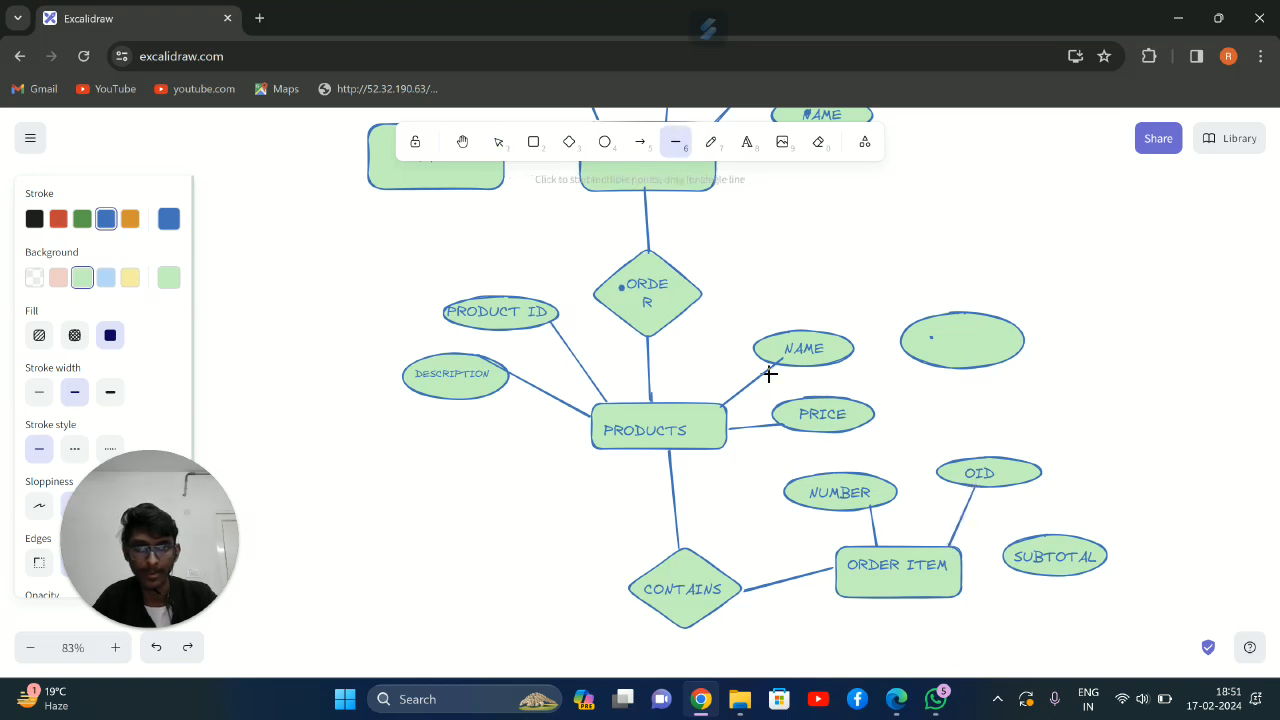
pyautogui.moveTo(963, 572); pyautogui.dragTo(1015, 564)
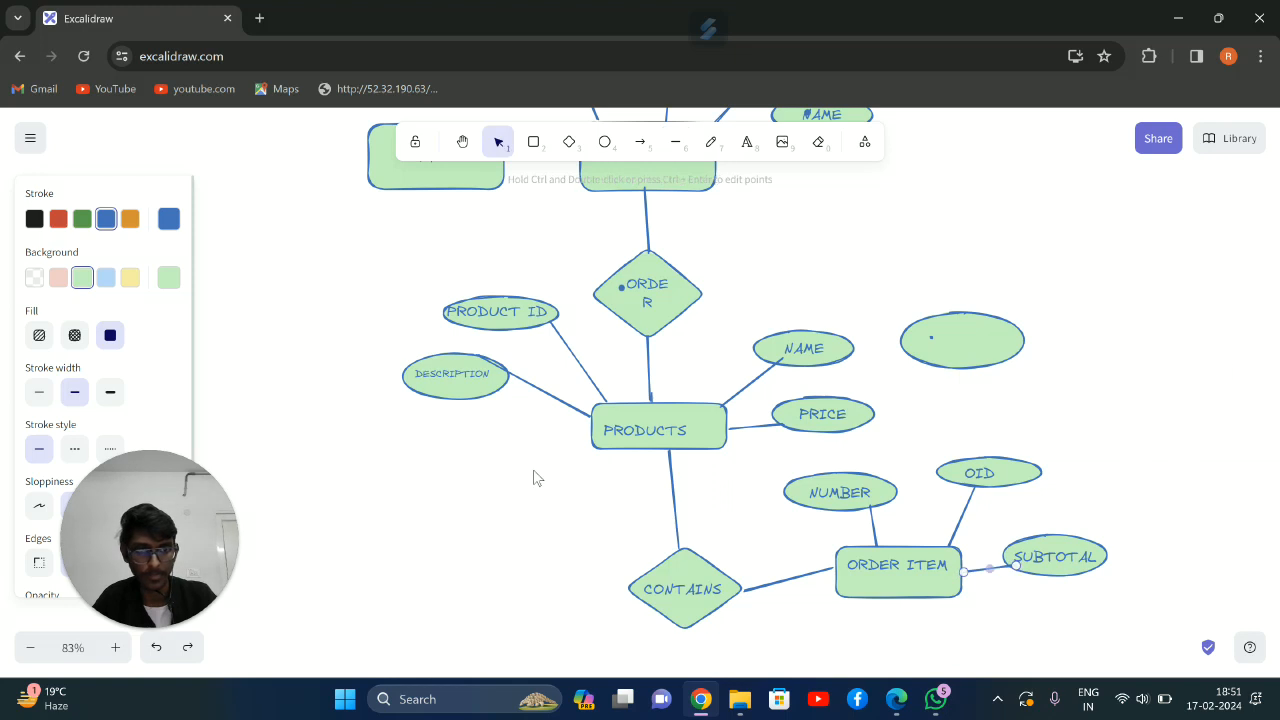
pyautogui.scroll(2, 718, 403)
pyautogui.scroll(-1, 714, 408)
pyautogui.scroll(1, 645, 375)
pyautogui.scroll(-1, 640, 390)
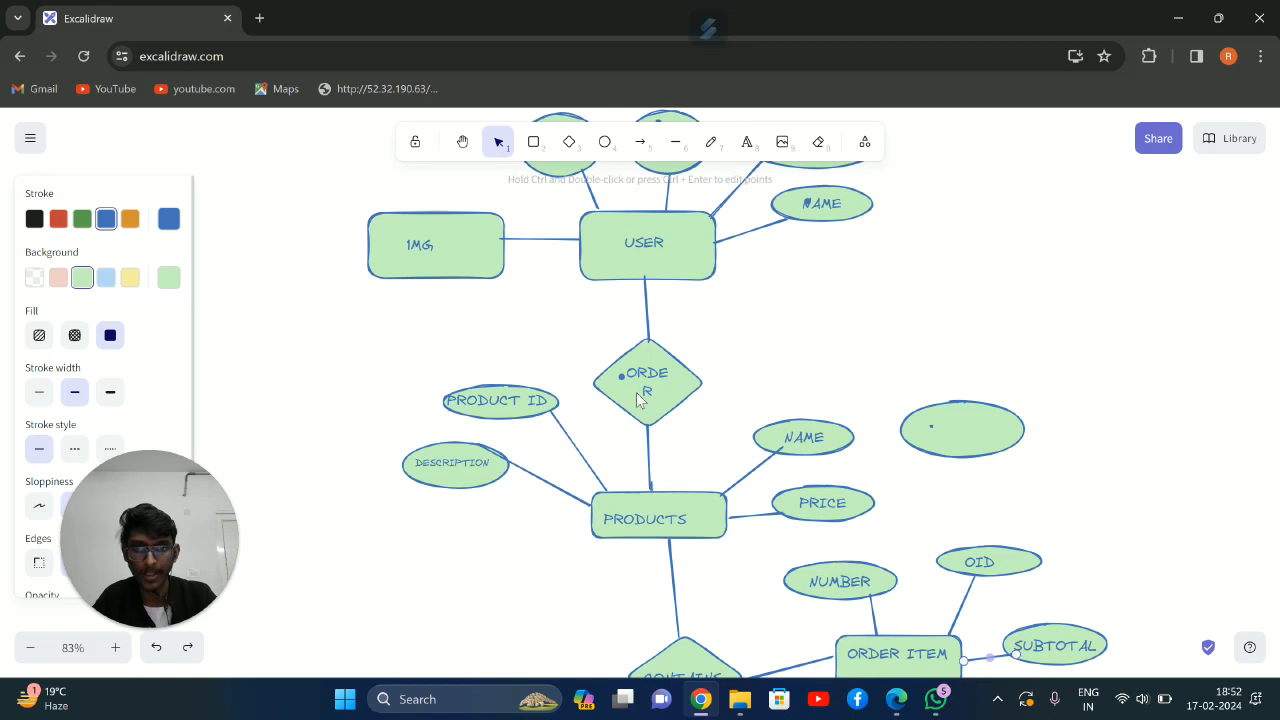
pyautogui.scroll(-1, 636, 392)
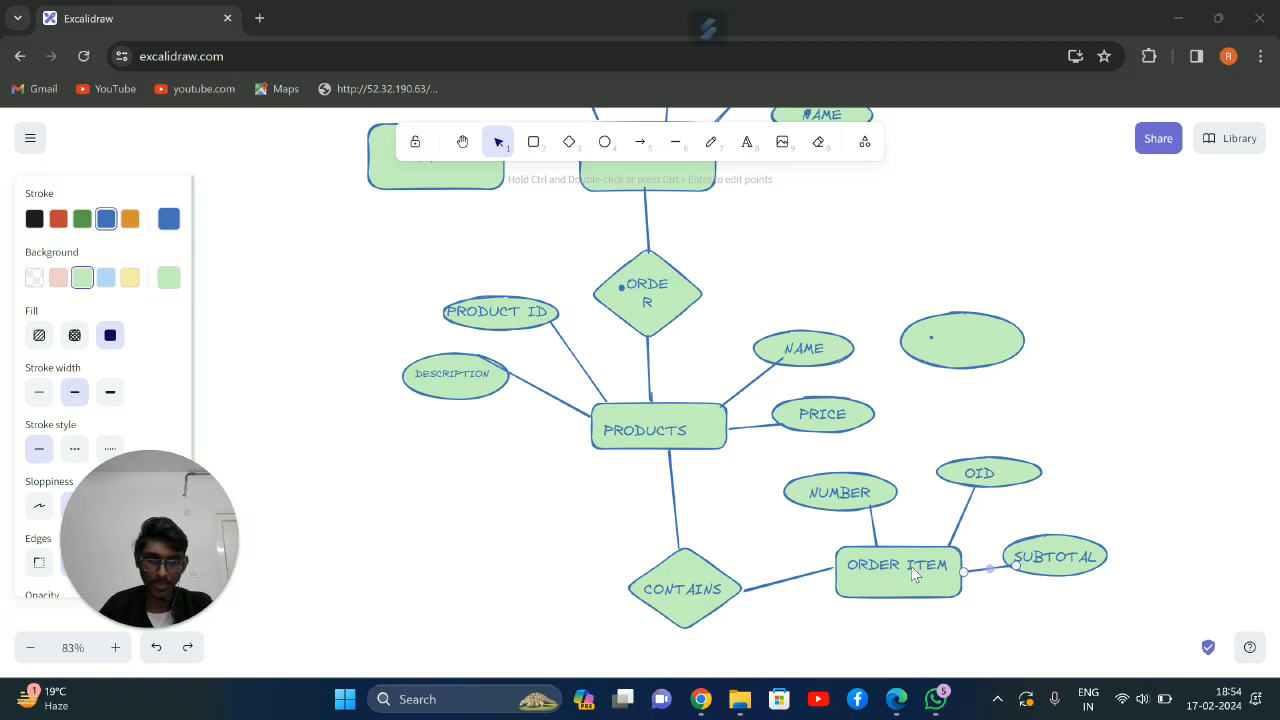
# Draw a diamond below the ORDER ITEM rectangle and label it HAS
pyautogui.scroll(-1, 911, 561)
pyautogui.scroll(-1, 926, 517)
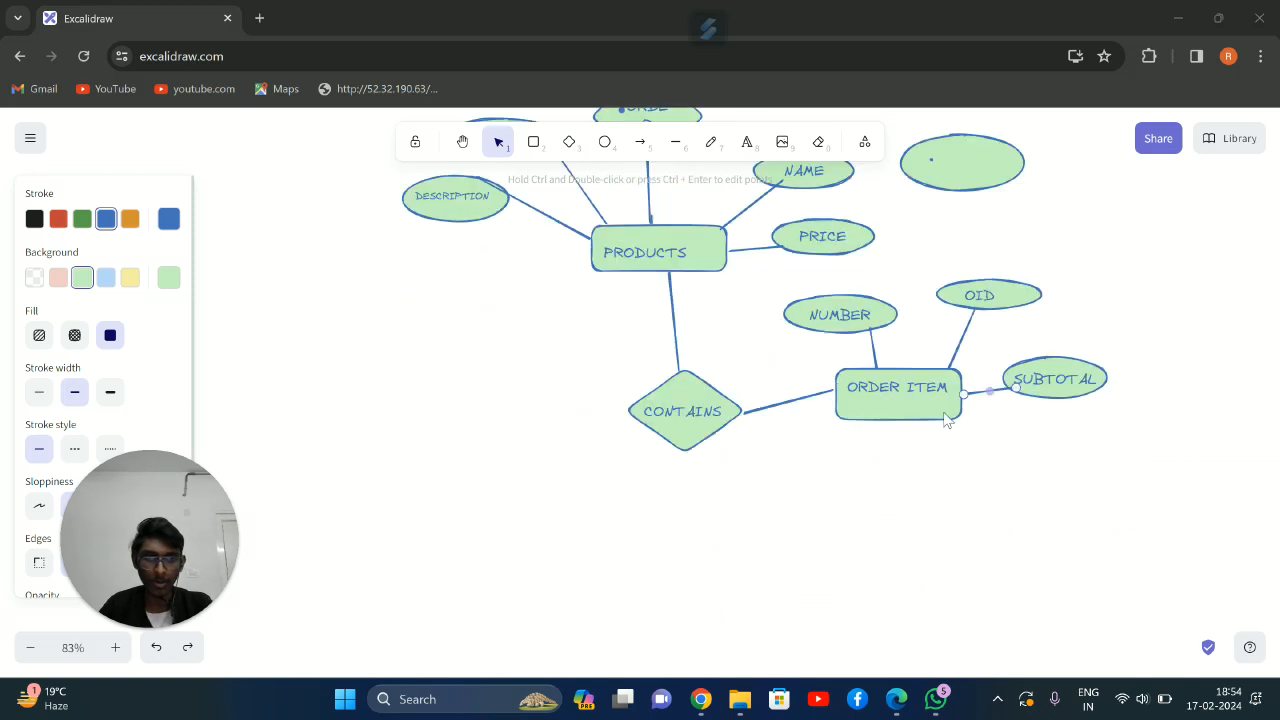
pyautogui.click(569, 145)
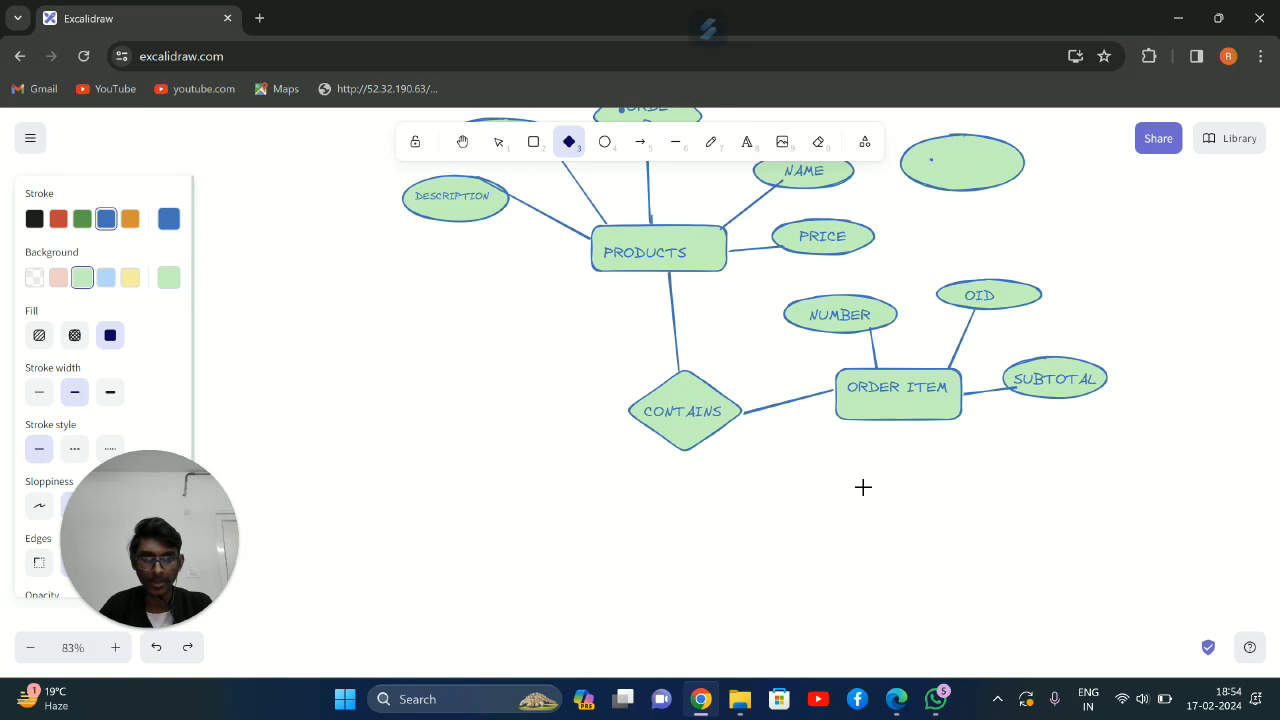
pyautogui.moveTo(857, 482); pyautogui.dragTo(969, 563)
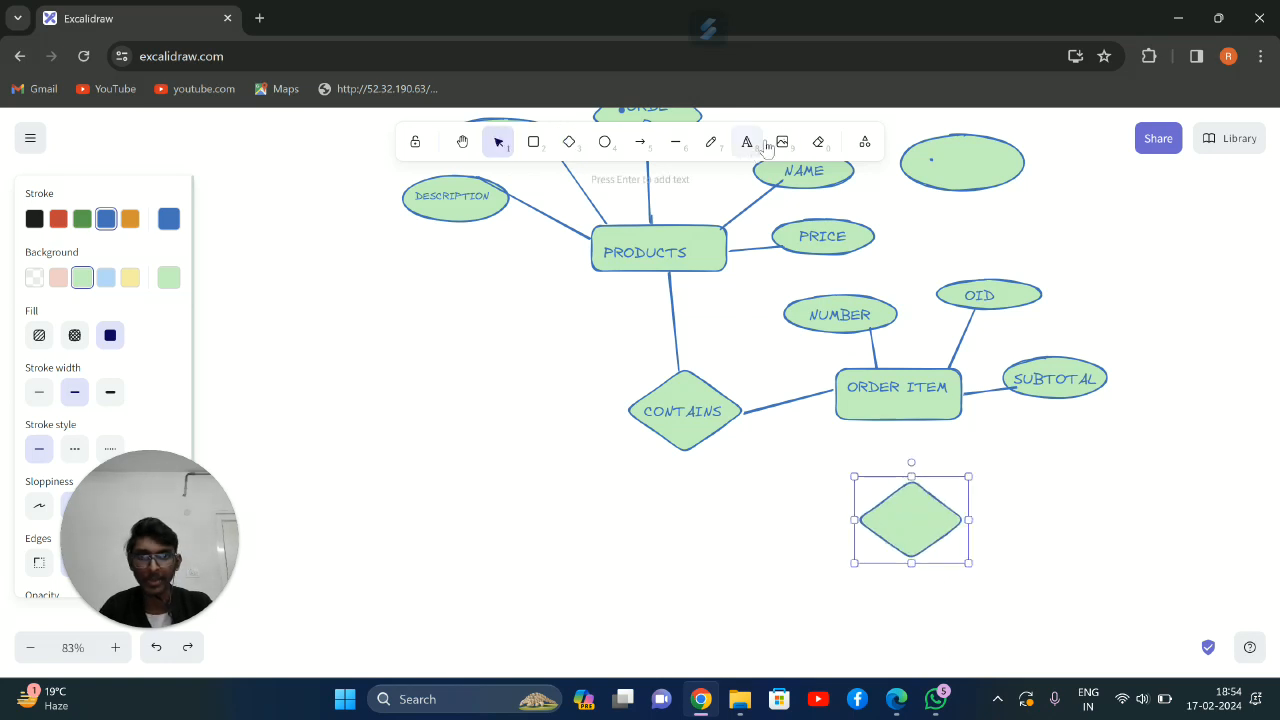
pyautogui.click(747, 141)
pyautogui.click(893, 511)
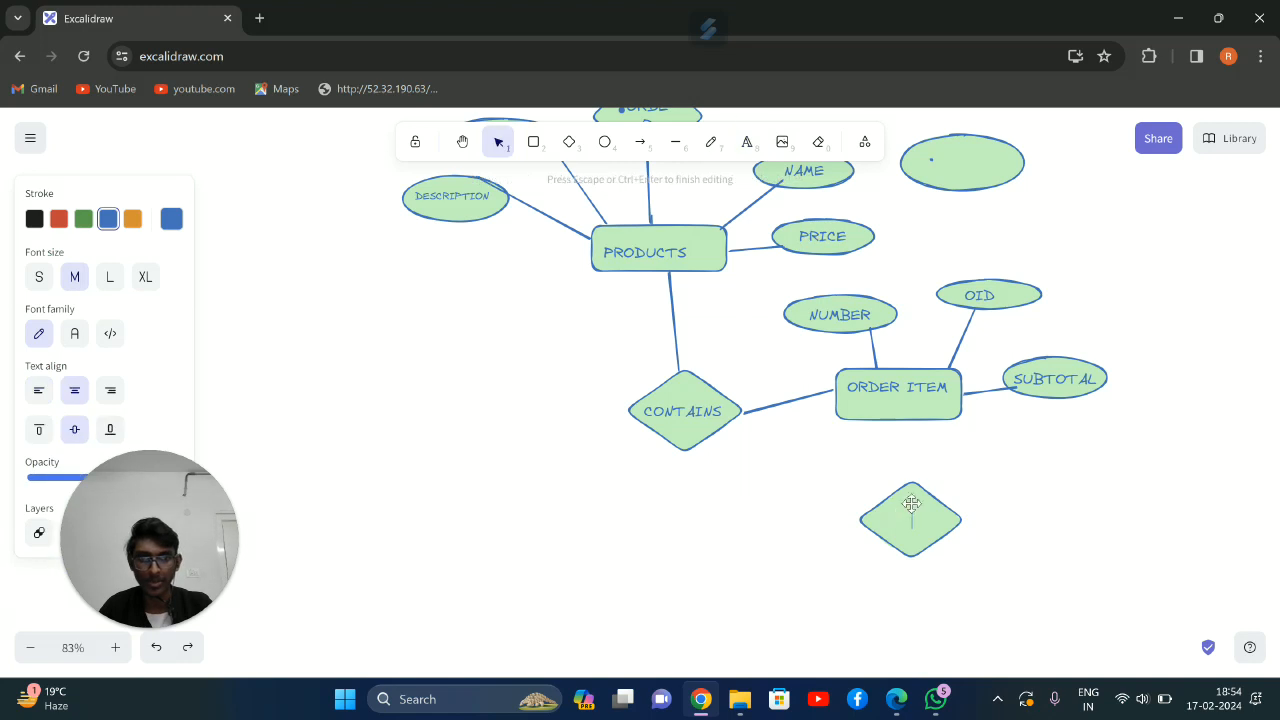
pyautogui.write('HJ')
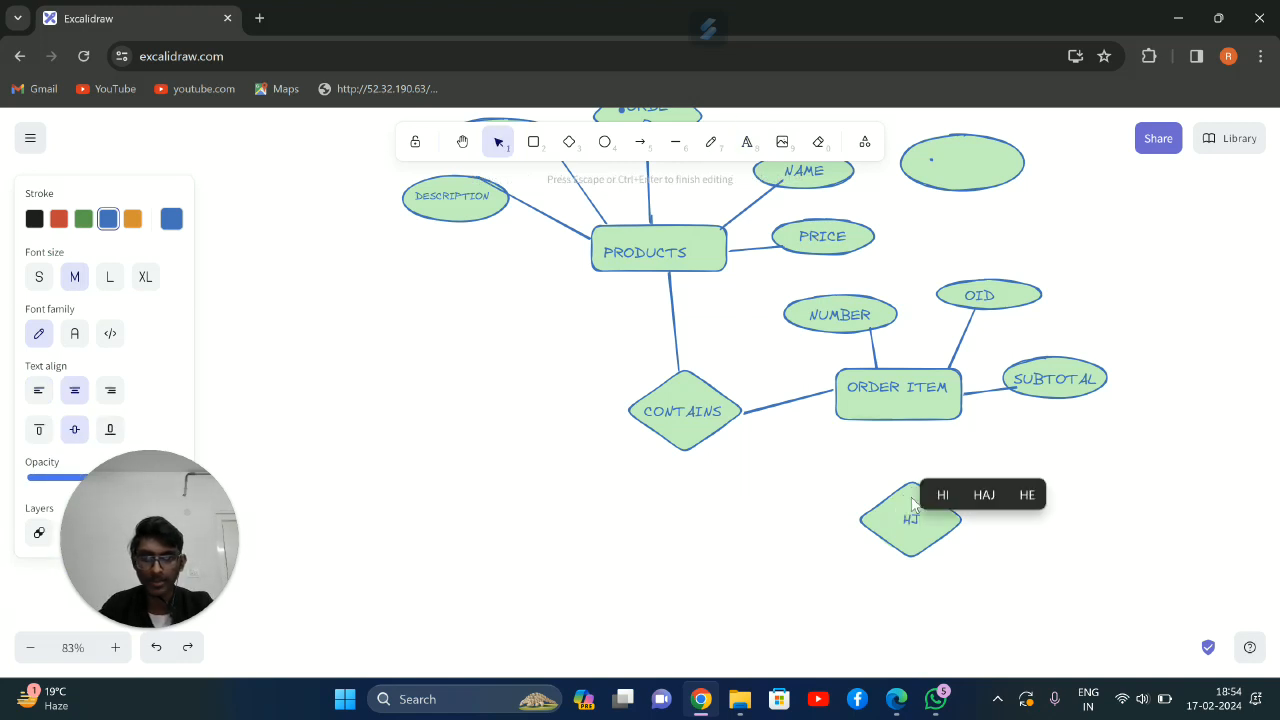
pyautogui.press('BackSpace')
pyautogui.write('HAS')
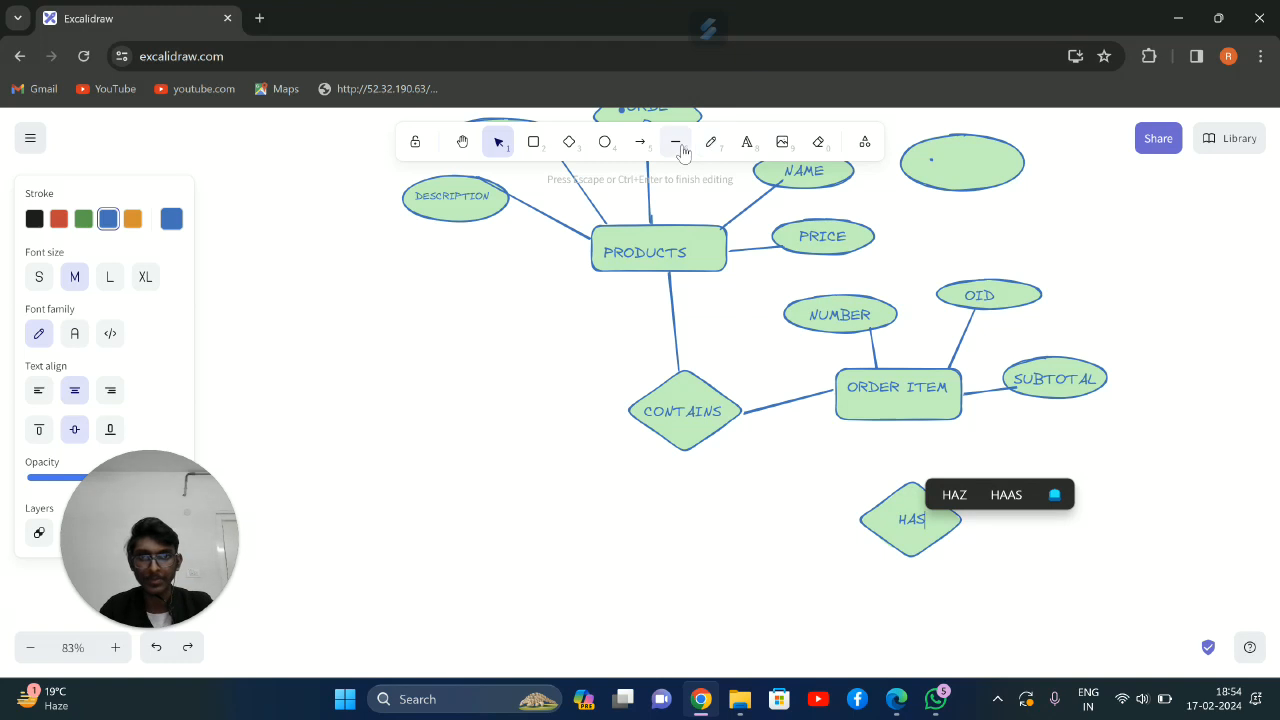
# Draw a wide, low rectangle to the left of the HAS diamond, below the CONTAINS diamond
pyautogui.click(533, 141)
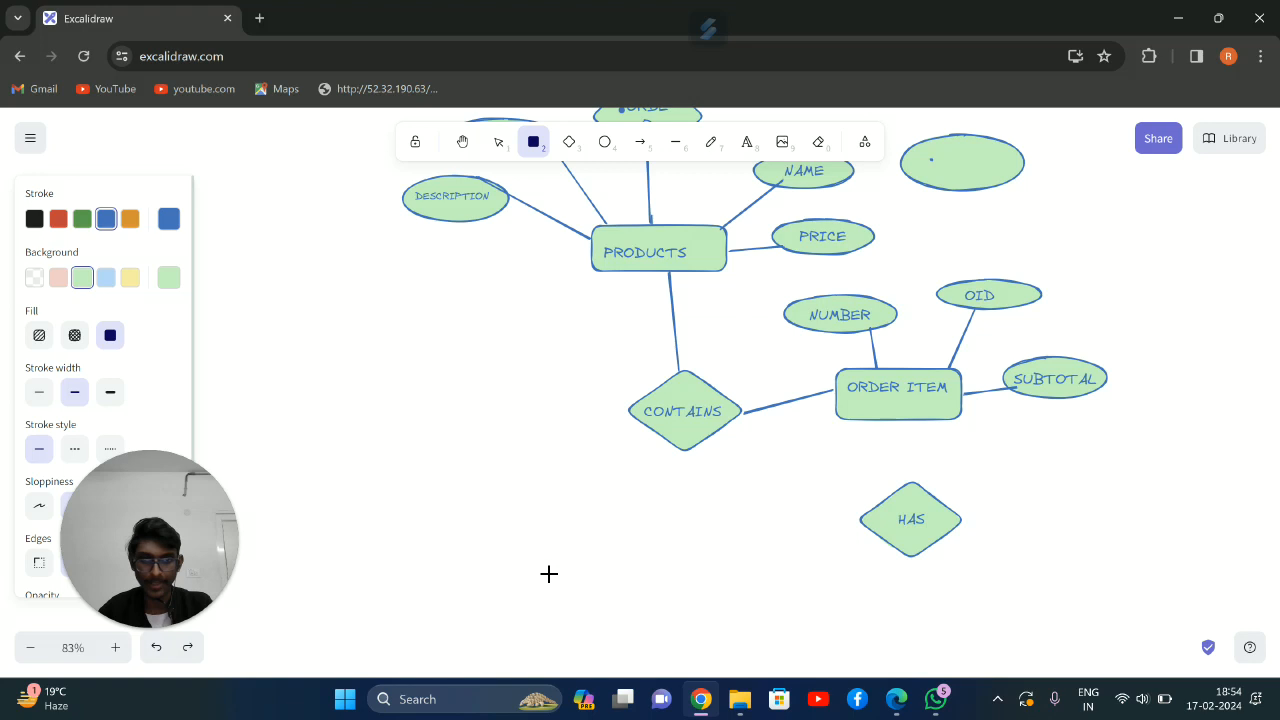
pyautogui.scroll(-2, 775, 485)
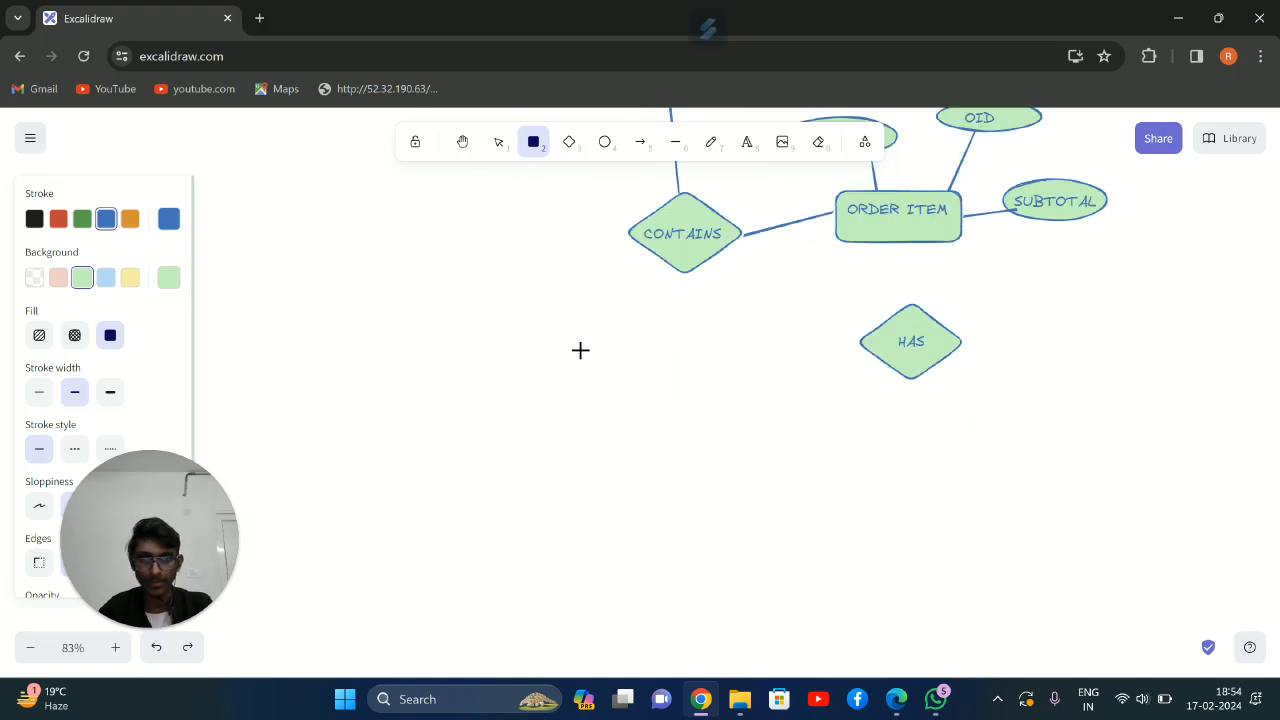
pyautogui.moveTo(583, 346); pyautogui.dragTo(705, 400)
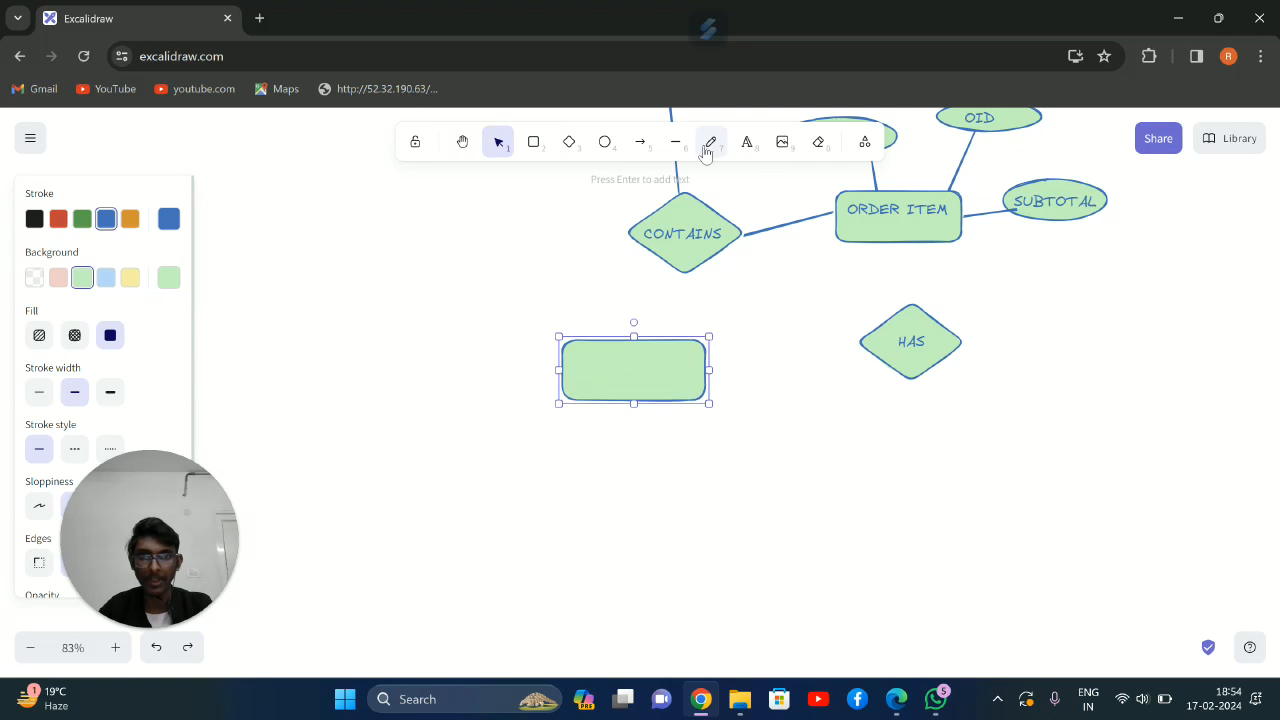
# Label the empty rectangle below the CONTAINS diamond PRESCRITION
pyautogui.click(746, 141)
pyautogui.click(576, 360)
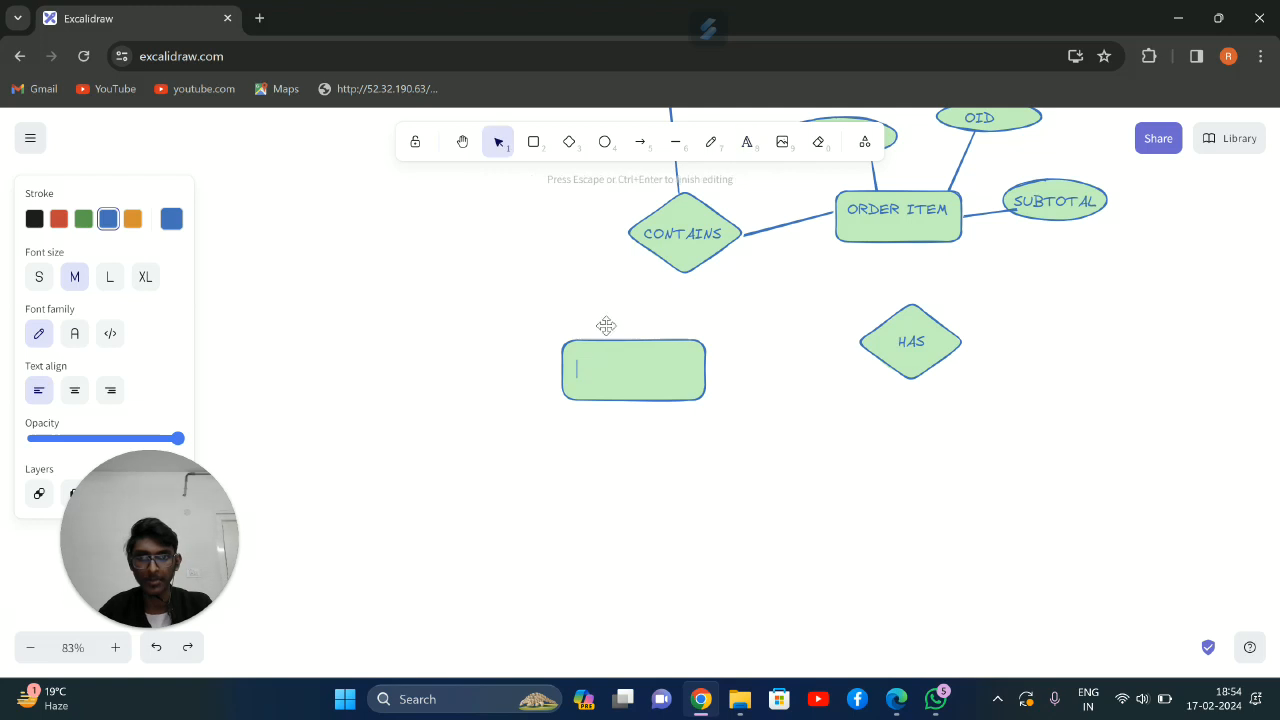
pyautogui.write('PRES')
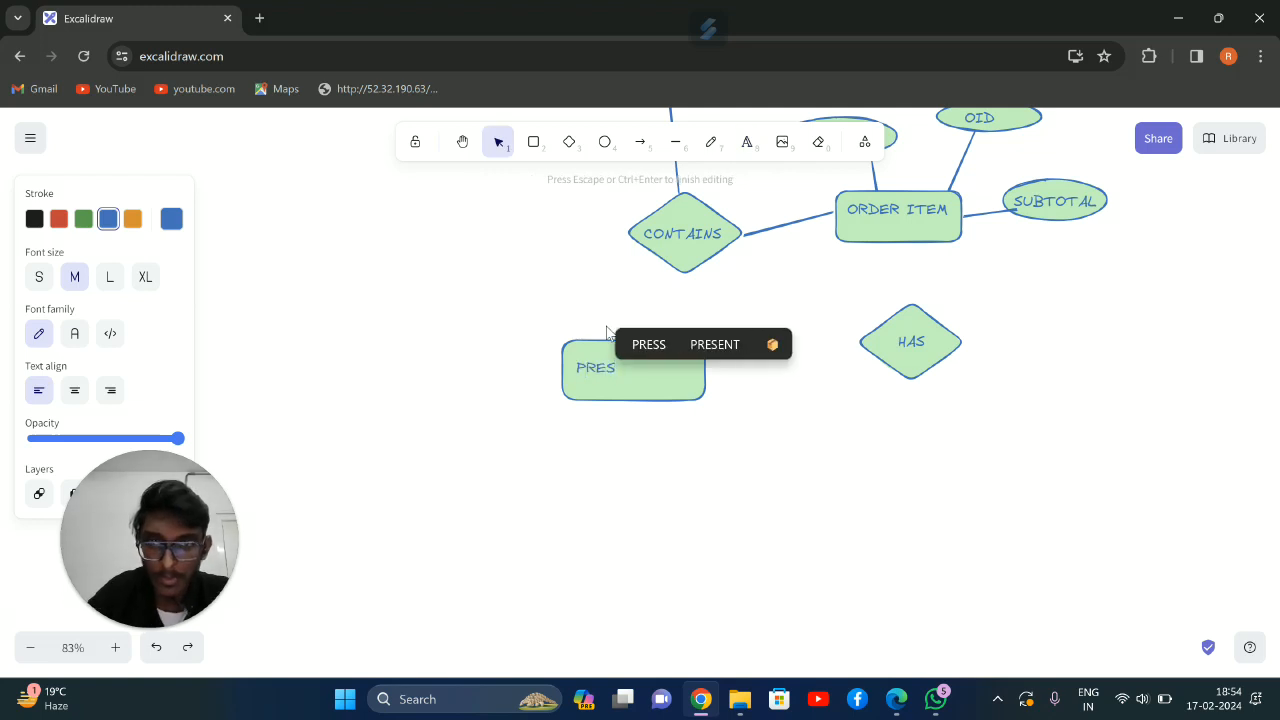
pyautogui.write('CR')
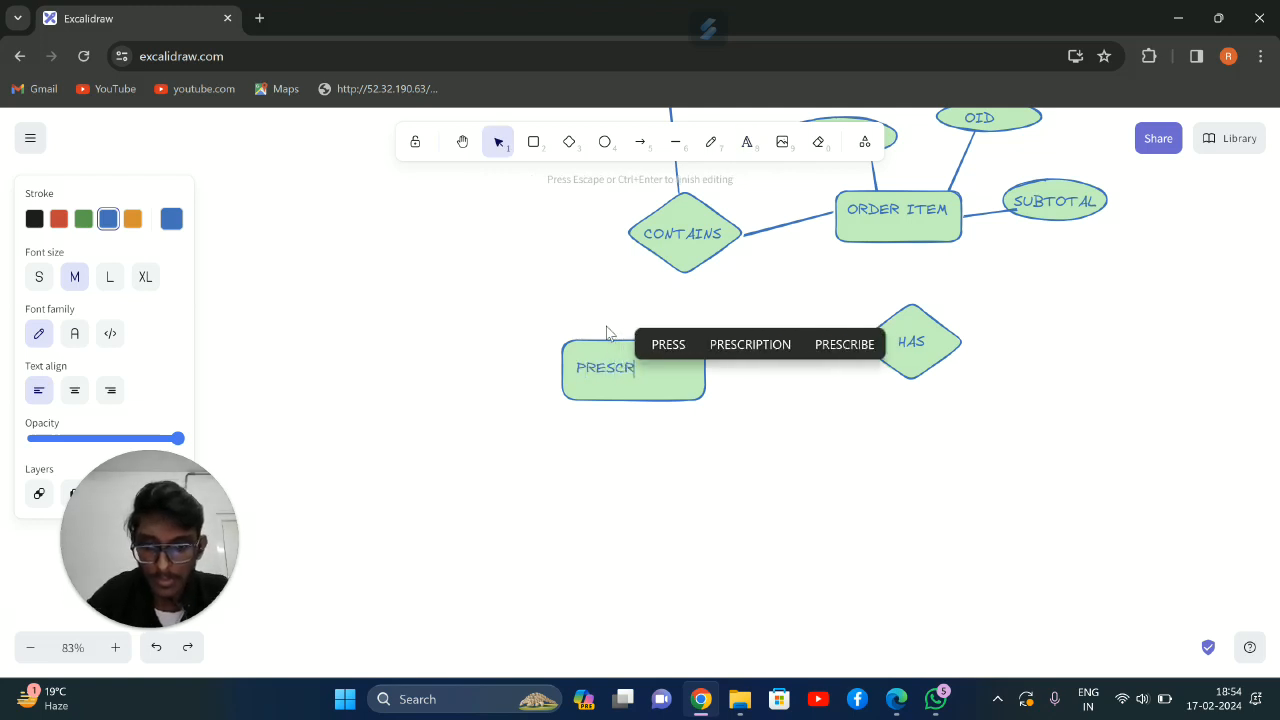
pyautogui.write('ITION')
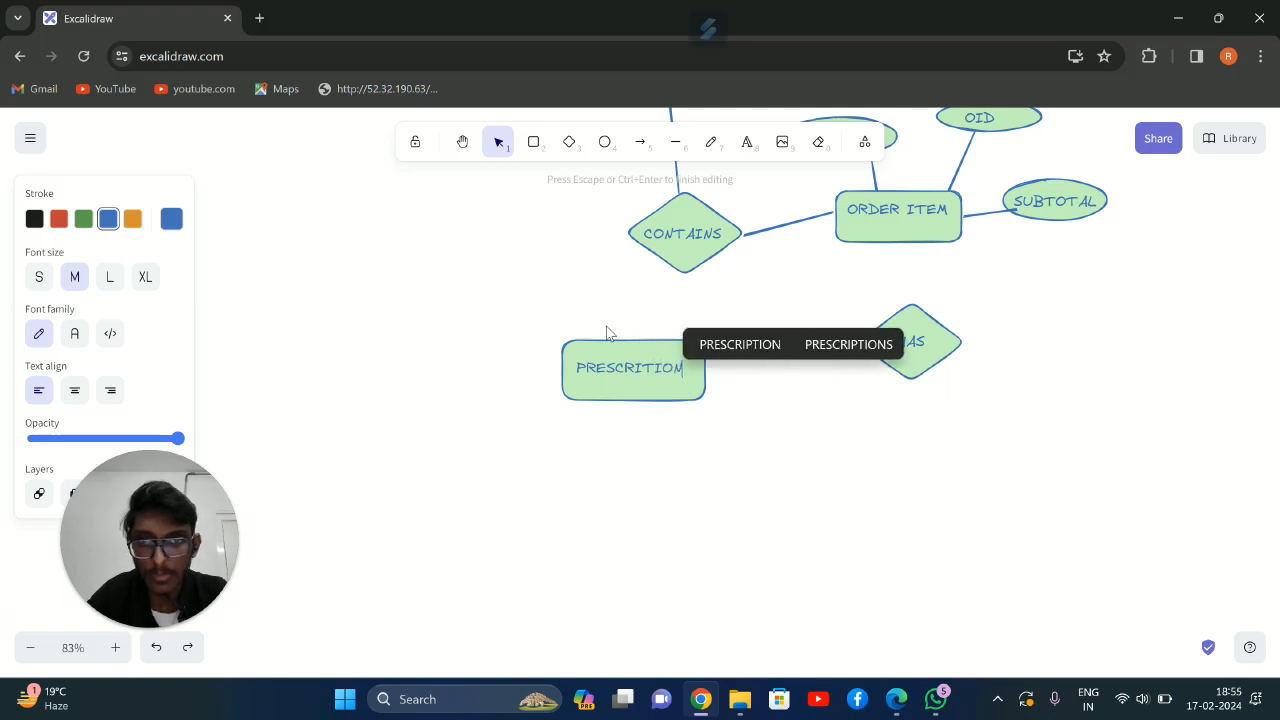
# Connect the HAS diamond to the ORDER ITEM and PRESCRITION rectangles with straight lines
pyautogui.click(675, 141)
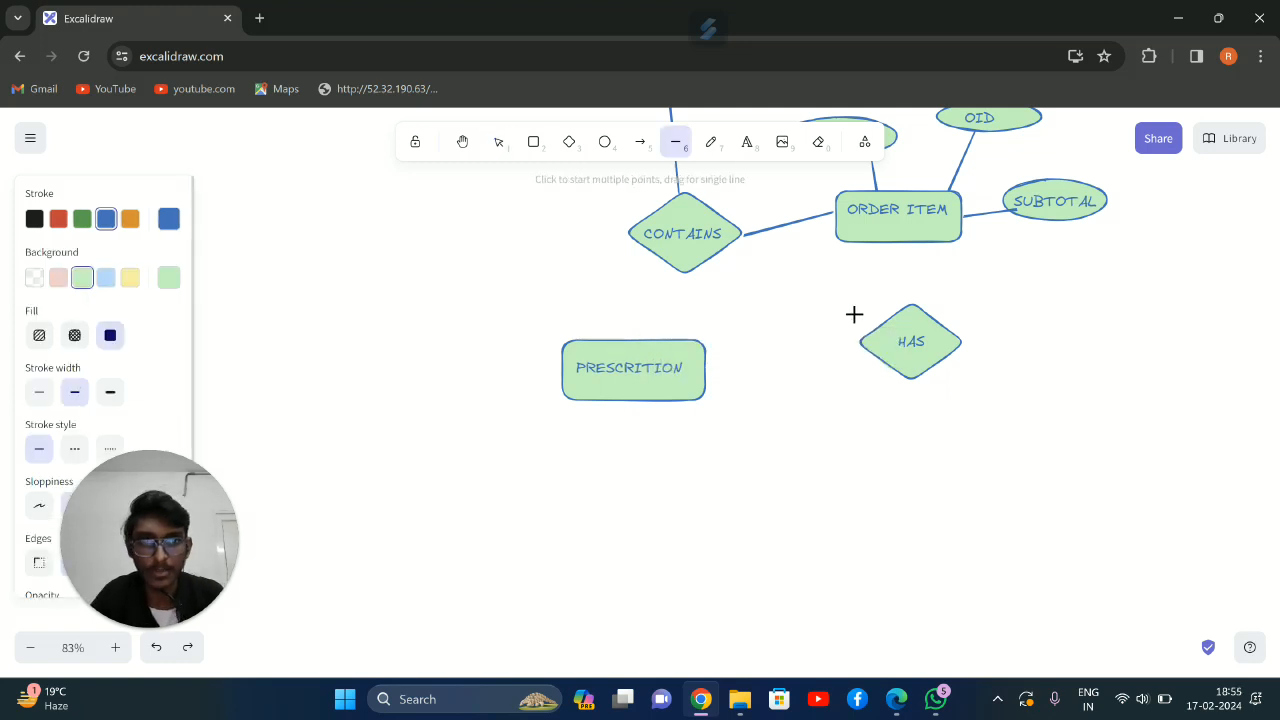
pyautogui.moveTo(911, 300); pyautogui.dragTo(907, 238)
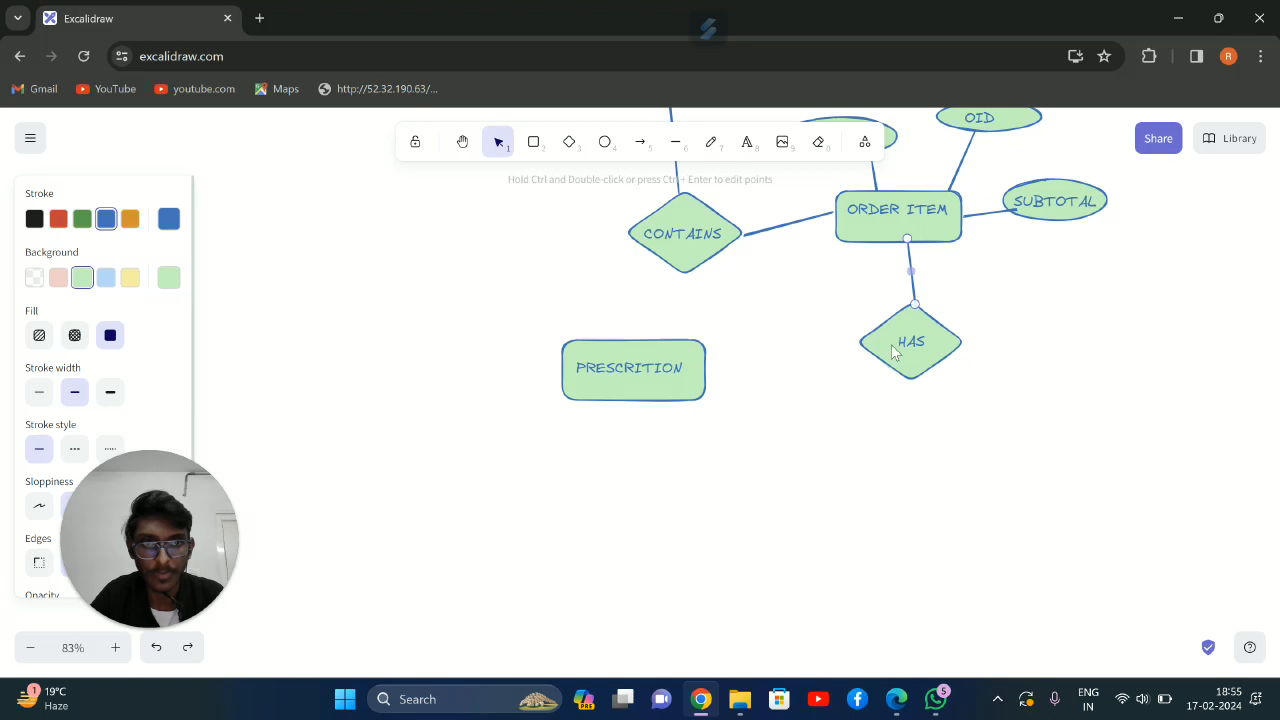
pyautogui.click(680, 146)
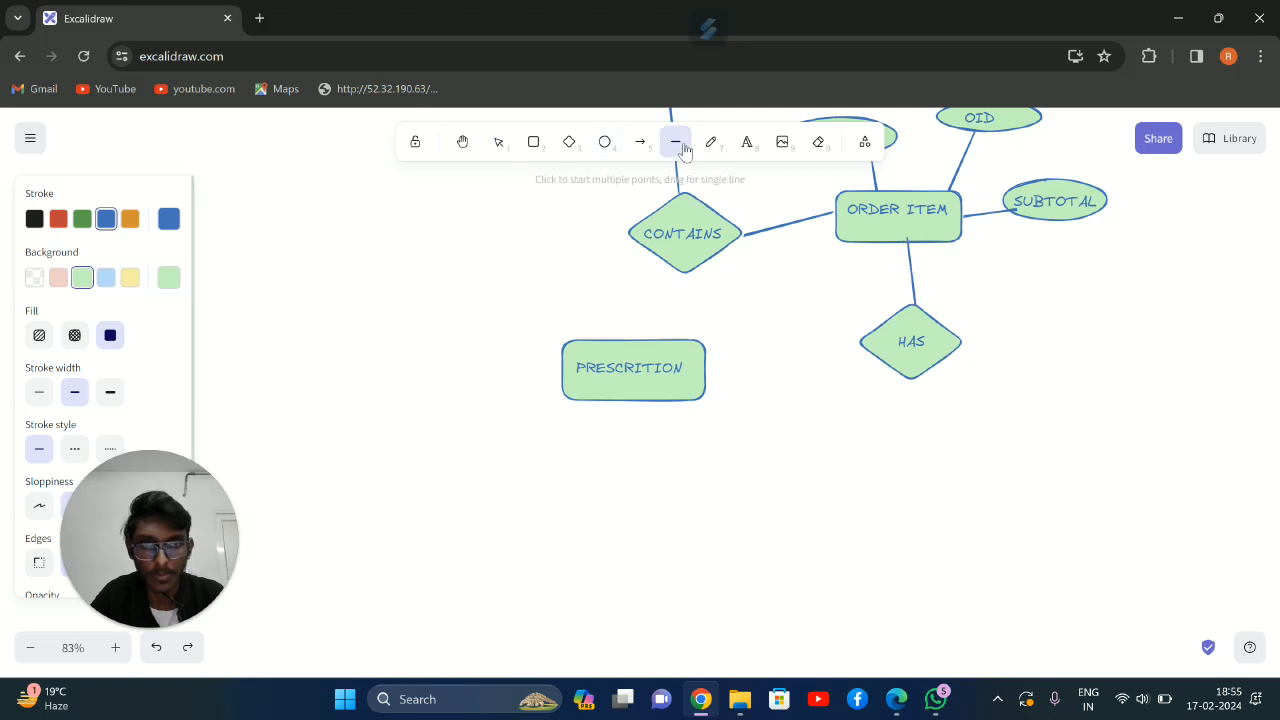
pyautogui.moveTo(864, 354); pyautogui.dragTo(705, 364)
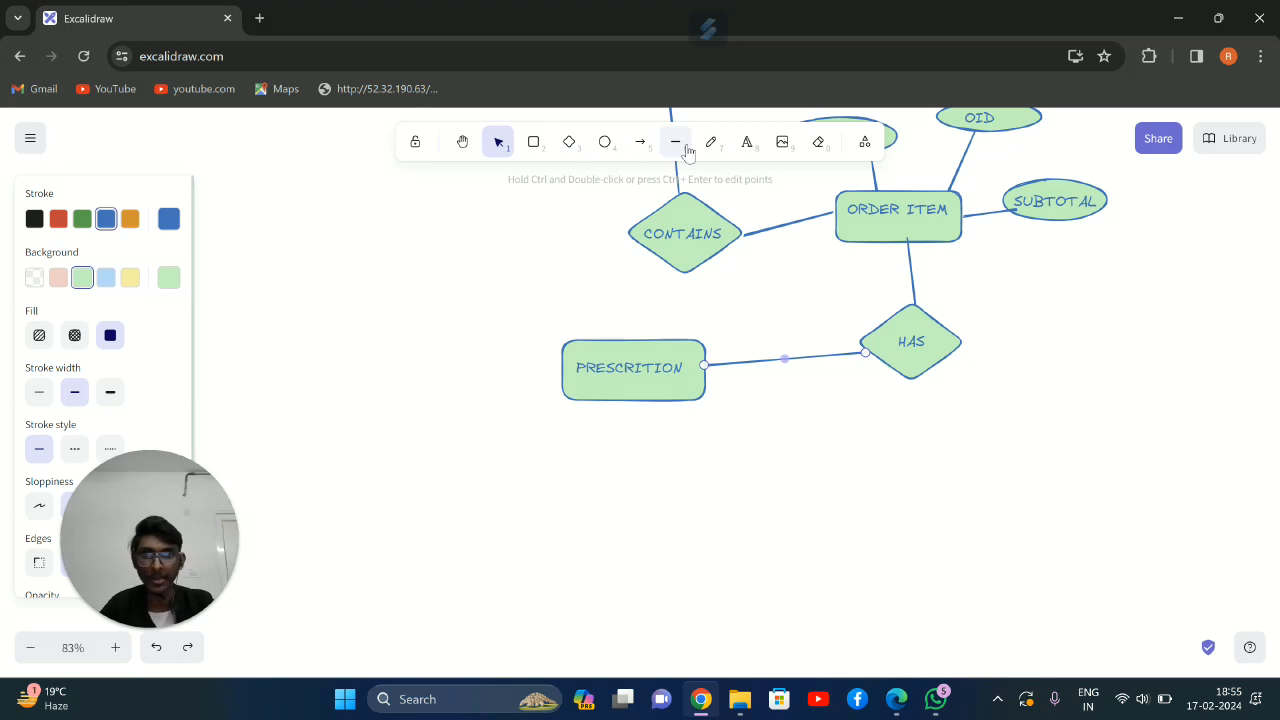
# Draw two ellipses above the PRESCRITION rectangle, one to its upper left and one directly beneath the CONTAINS diamond
pyautogui.click(604, 141)
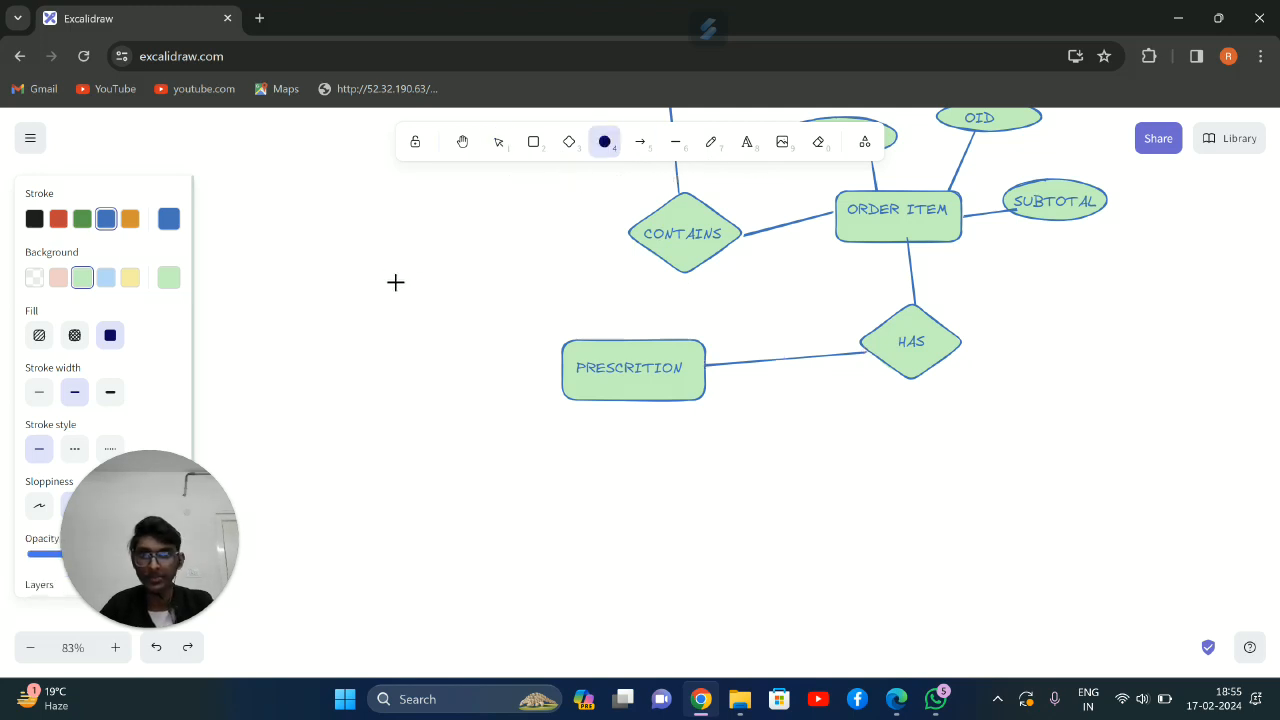
pyautogui.moveTo(400, 266); pyautogui.dragTo(513, 309)
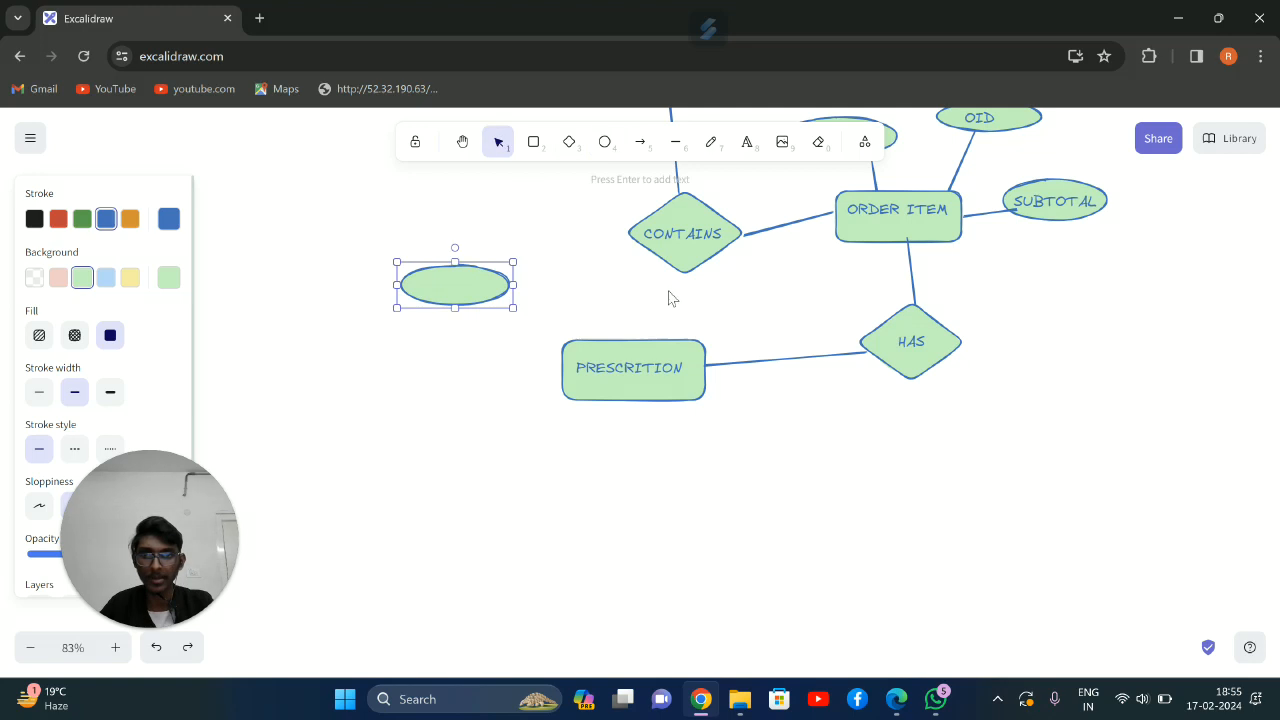
pyautogui.click(648, 288)
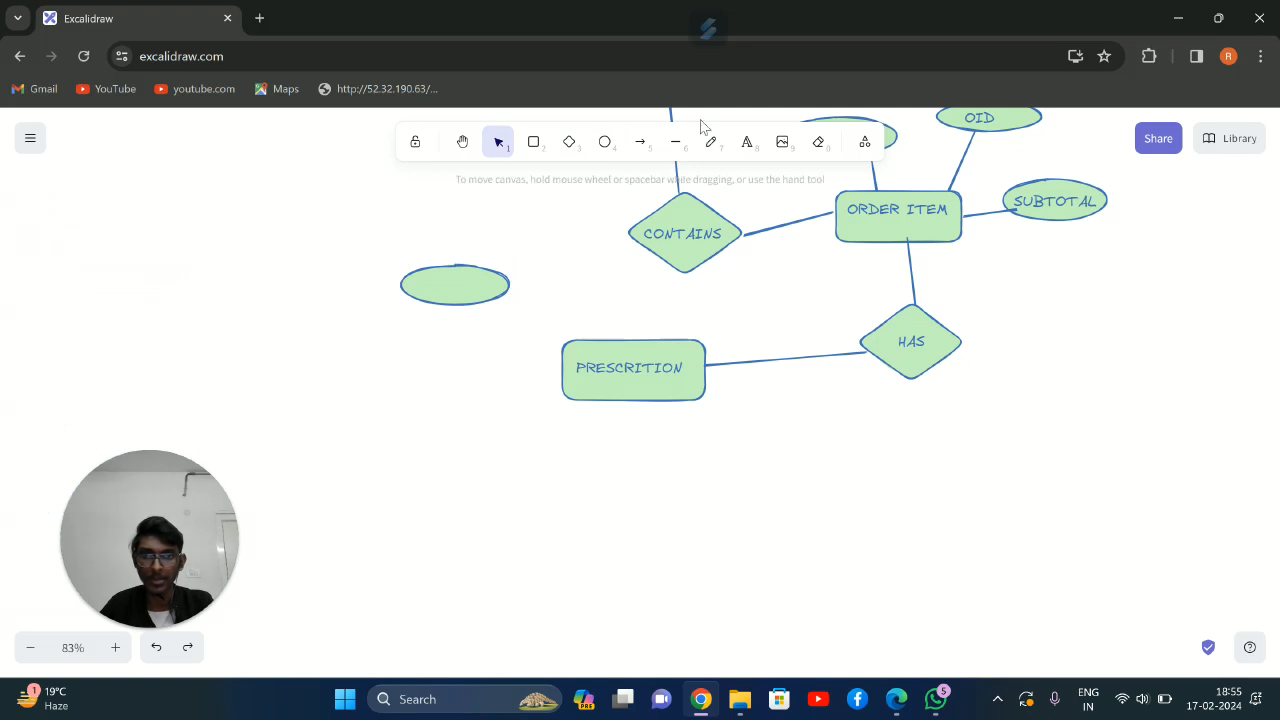
pyautogui.click(605, 143)
pyautogui.moveTo(670, 288)
pyautogui.mouseDown()
pyautogui.moveTo(737, 309)
pyautogui.moveTo(716, 314)
pyautogui.mouseUp()
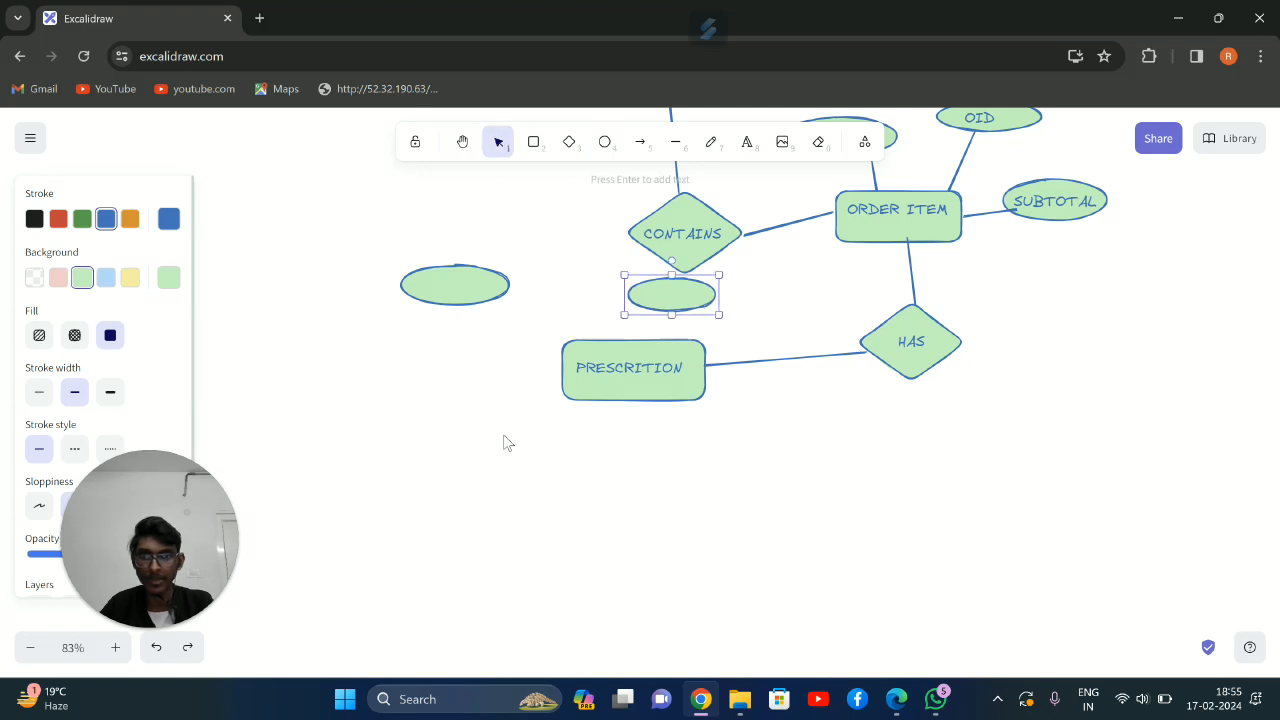
# Draw two ellipses below the PRESCRITION rectangle, one to its lower left and one to its lower right
pyautogui.moveTo(506, 420); pyautogui.dragTo(570, 396)
pyautogui.click(604, 141)
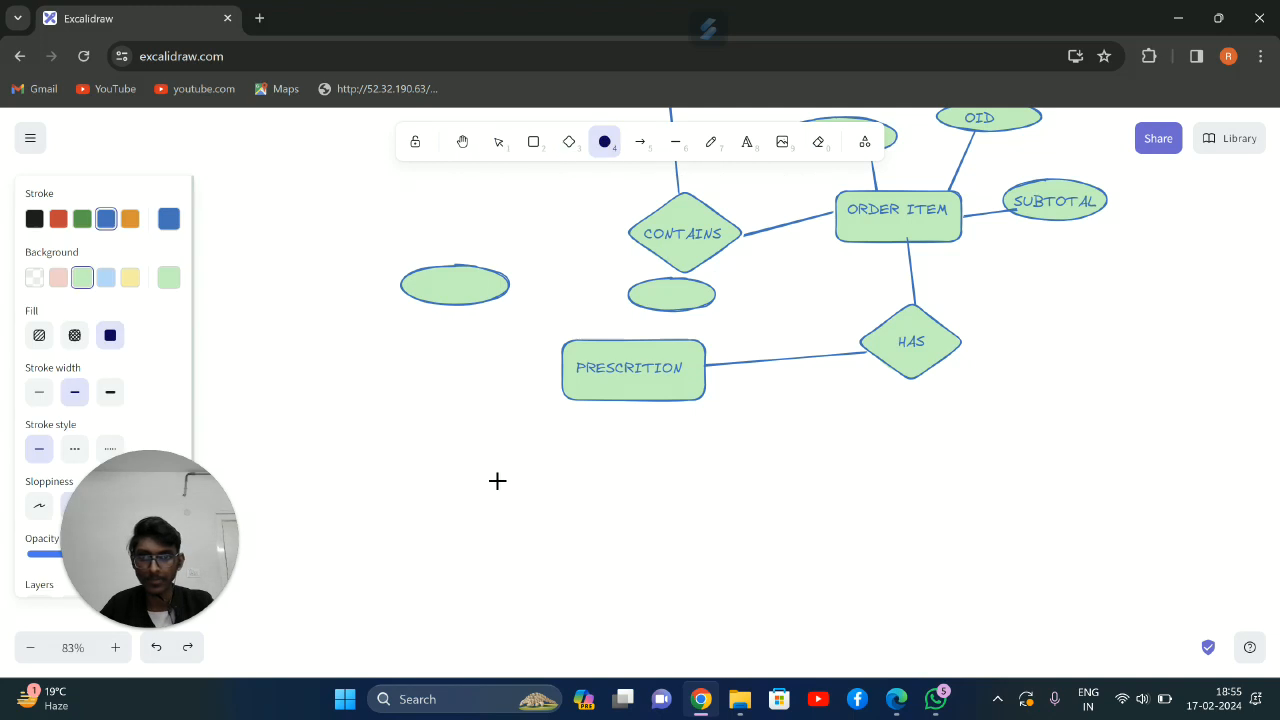
pyautogui.moveTo(494, 428); pyautogui.dragTo(604, 476)
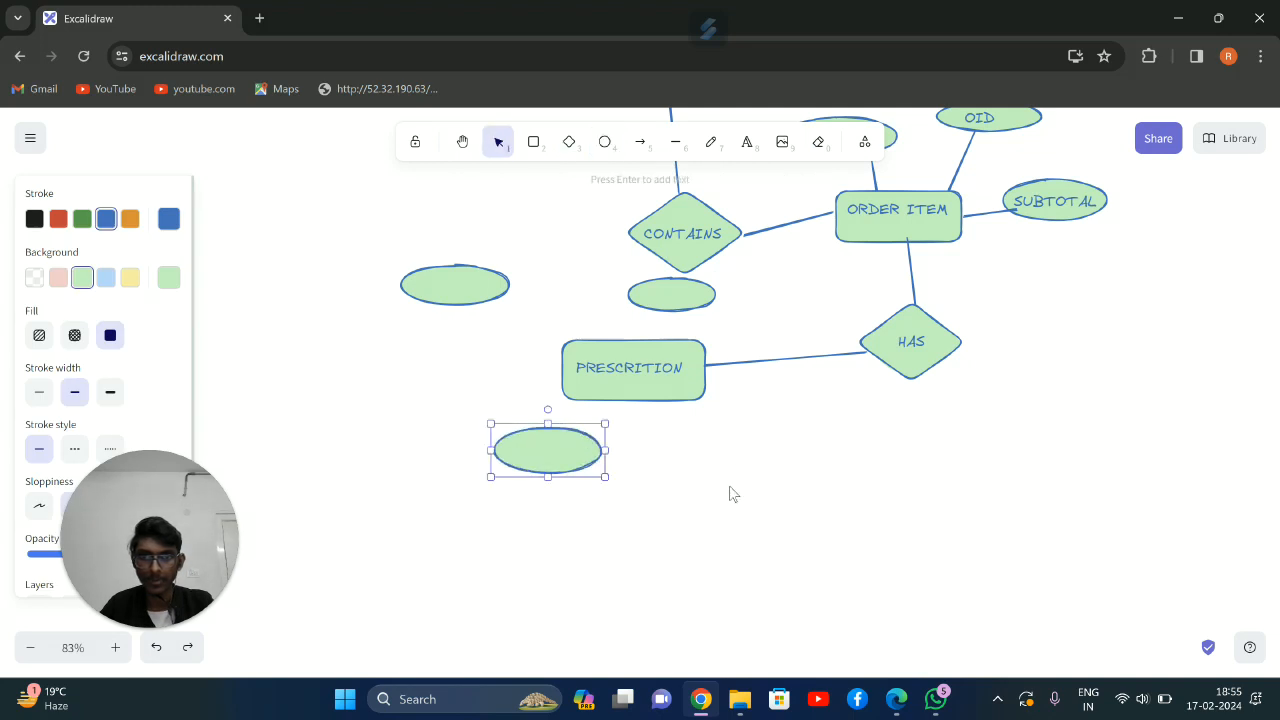
pyautogui.click(732, 446)
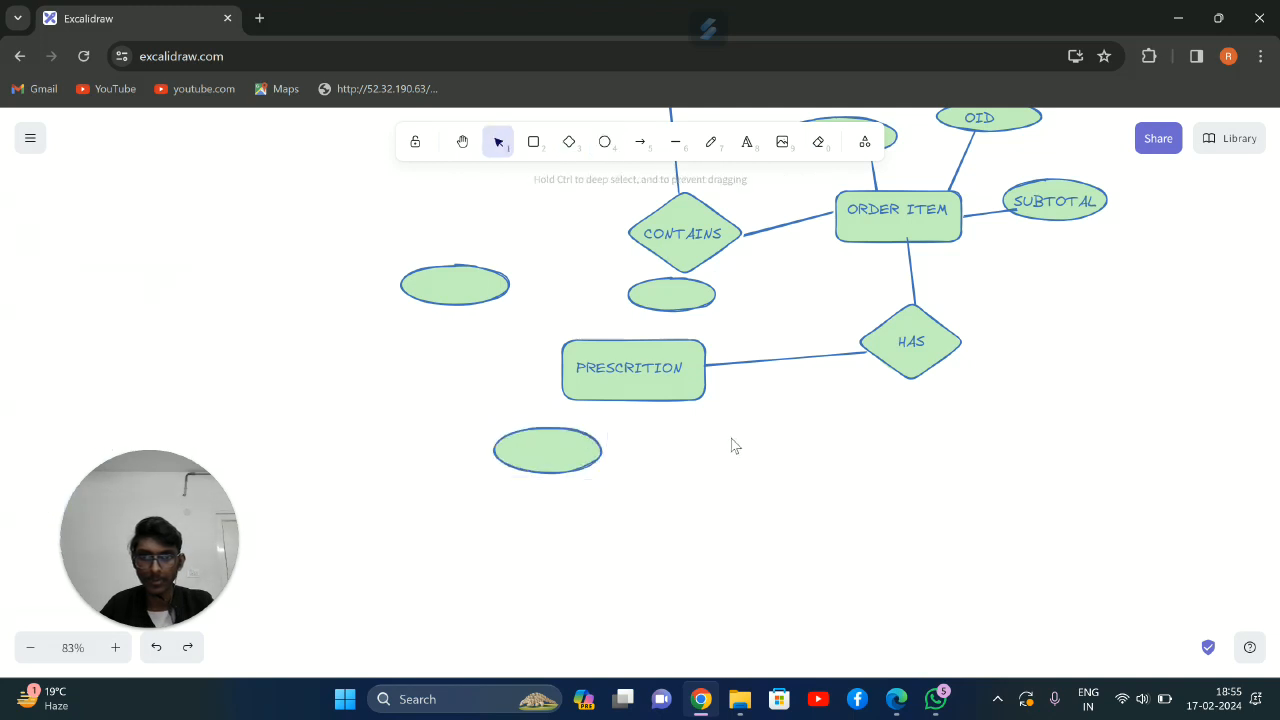
pyautogui.click(604, 141)
pyautogui.moveTo(680, 432); pyautogui.dragTo(801, 482)
# Move the upper-left ellipse closer to the PRESCRITION rectangle and label it PID
pyautogui.moveTo(457, 283); pyautogui.dragTo(502, 285)
pyautogui.click(745, 143)
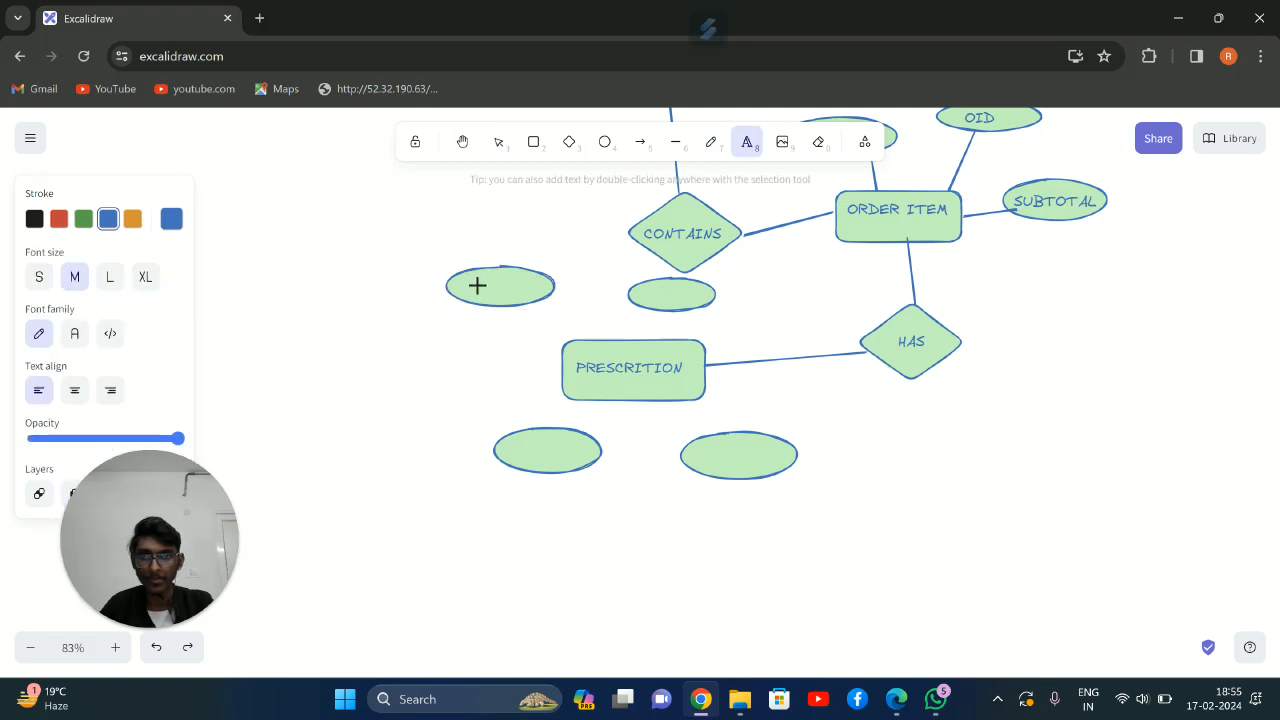
pyautogui.click(477, 286)
pyautogui.write('PID')
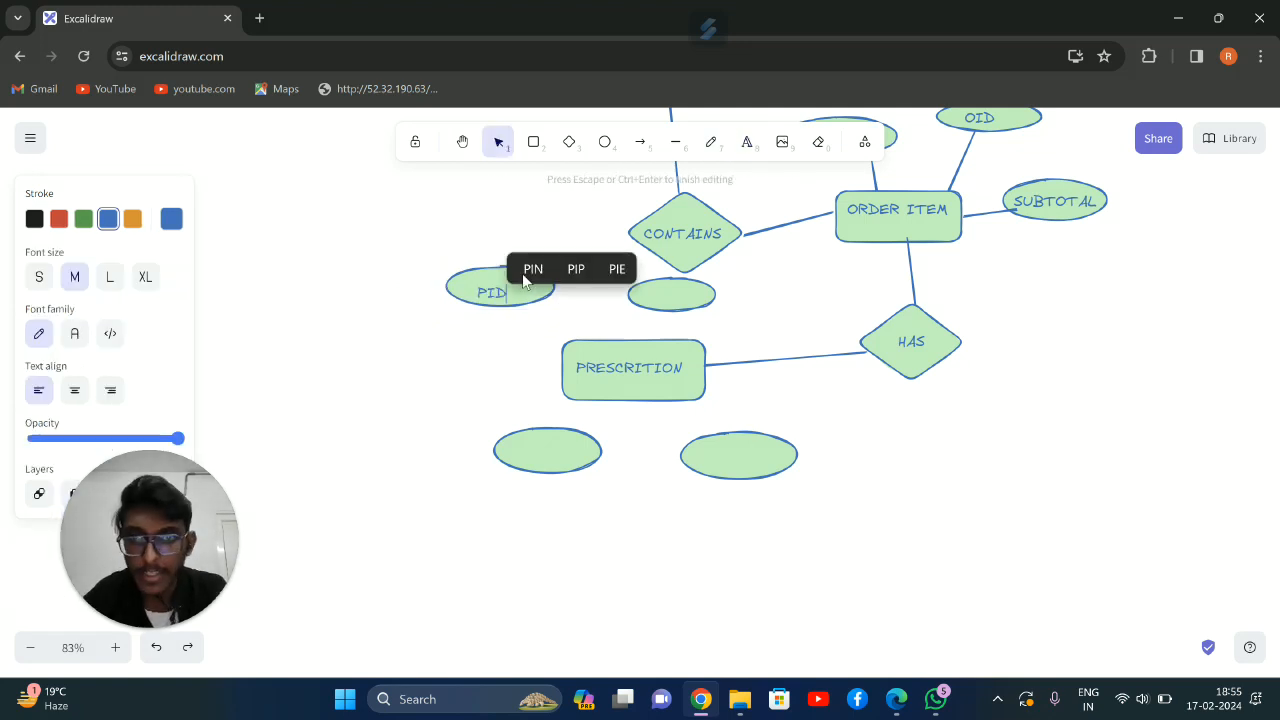
# Shift the ellipse beneath the CONTAINS diamond slightly down and right, and label it UID
pyautogui.click(651, 303)
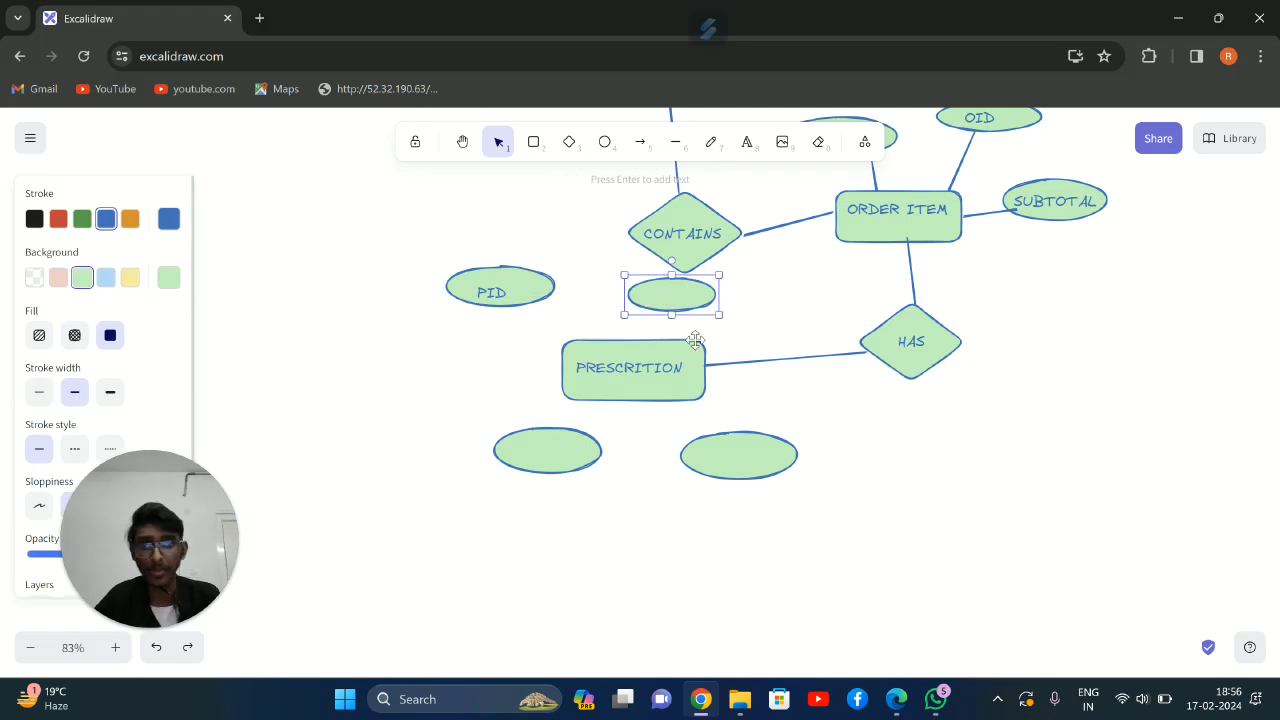
pyautogui.moveTo(667, 297); pyautogui.dragTo(677, 300)
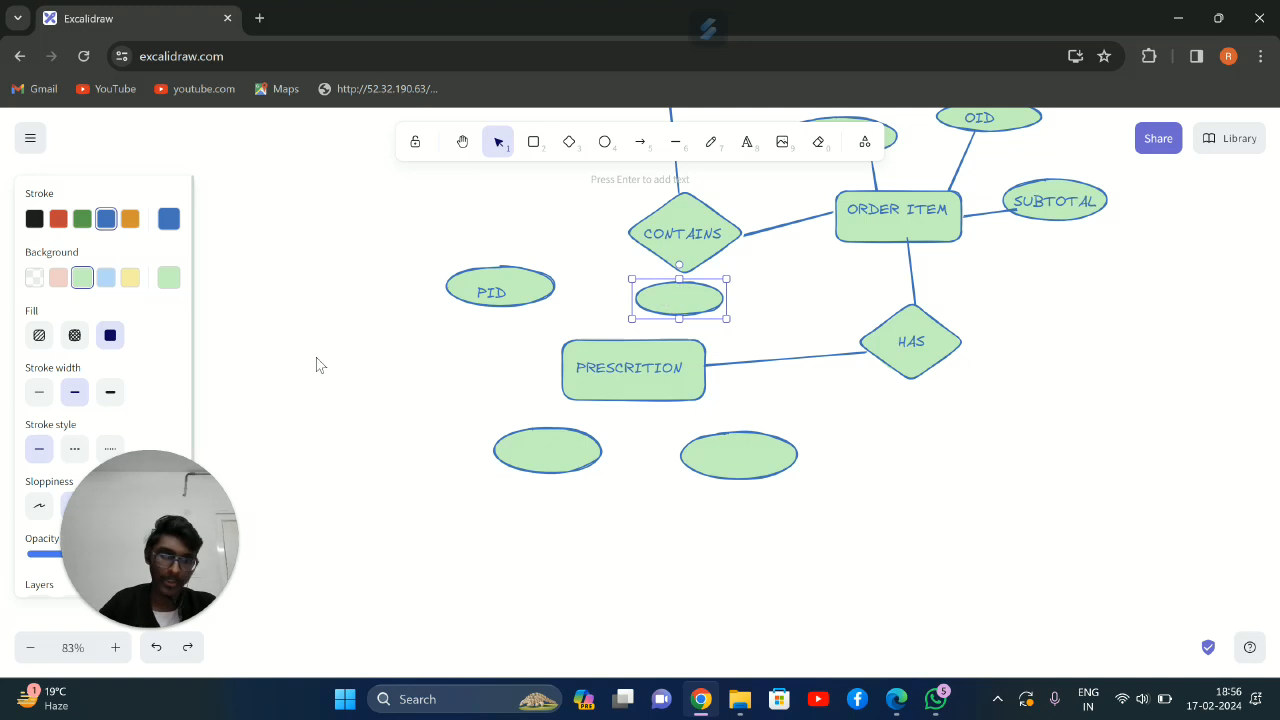
pyautogui.click(747, 141)
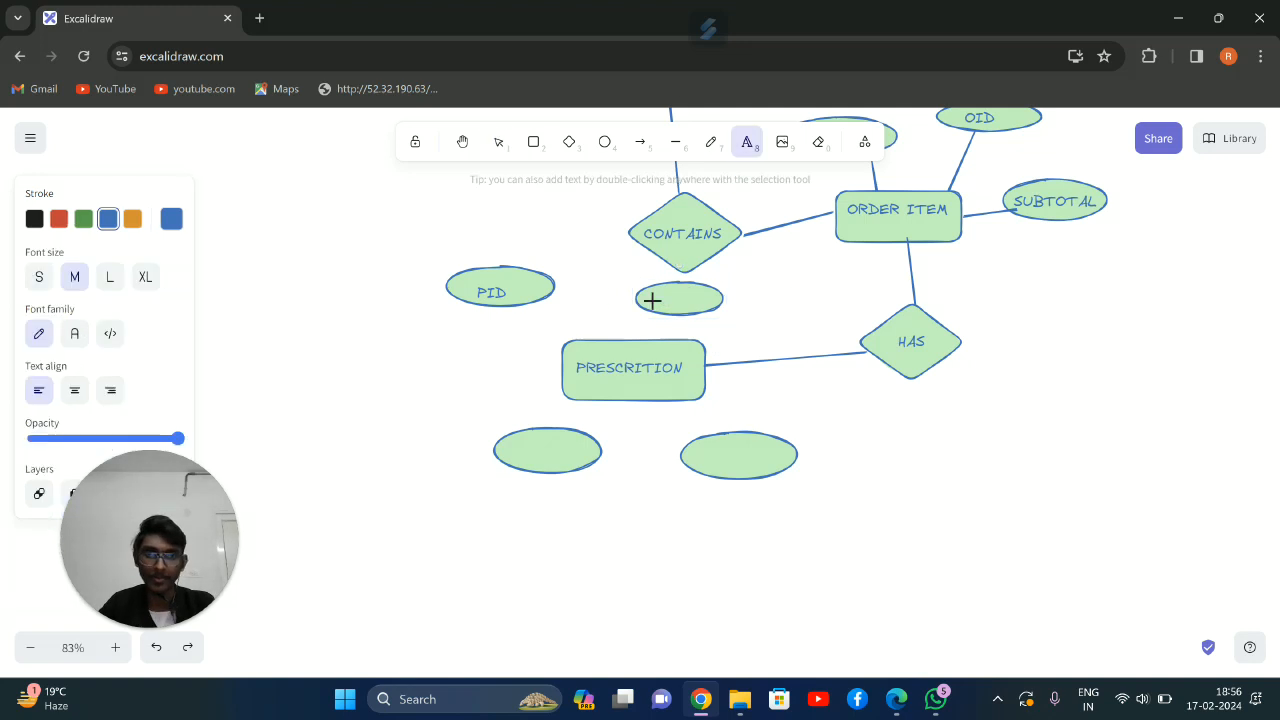
pyautogui.click(651, 298)
pyautogui.press('Escape')
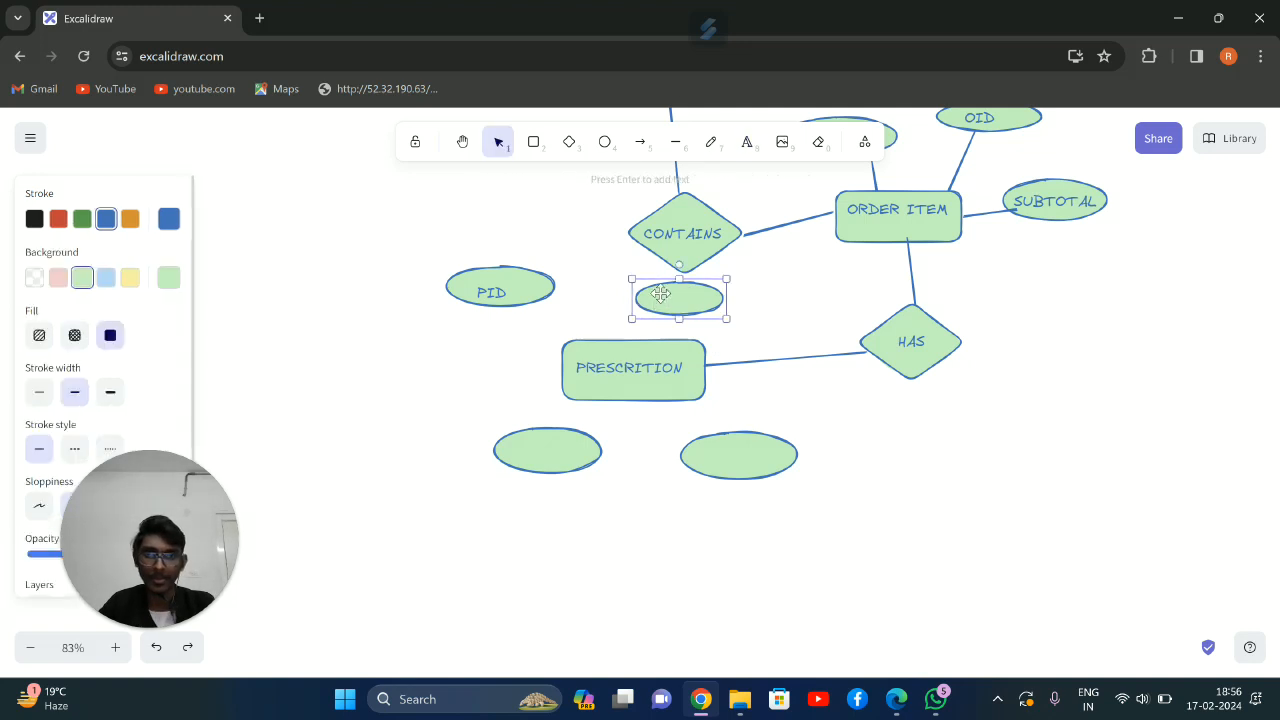
pyautogui.click(747, 141)
pyautogui.click(662, 290)
pyautogui.write('UID')
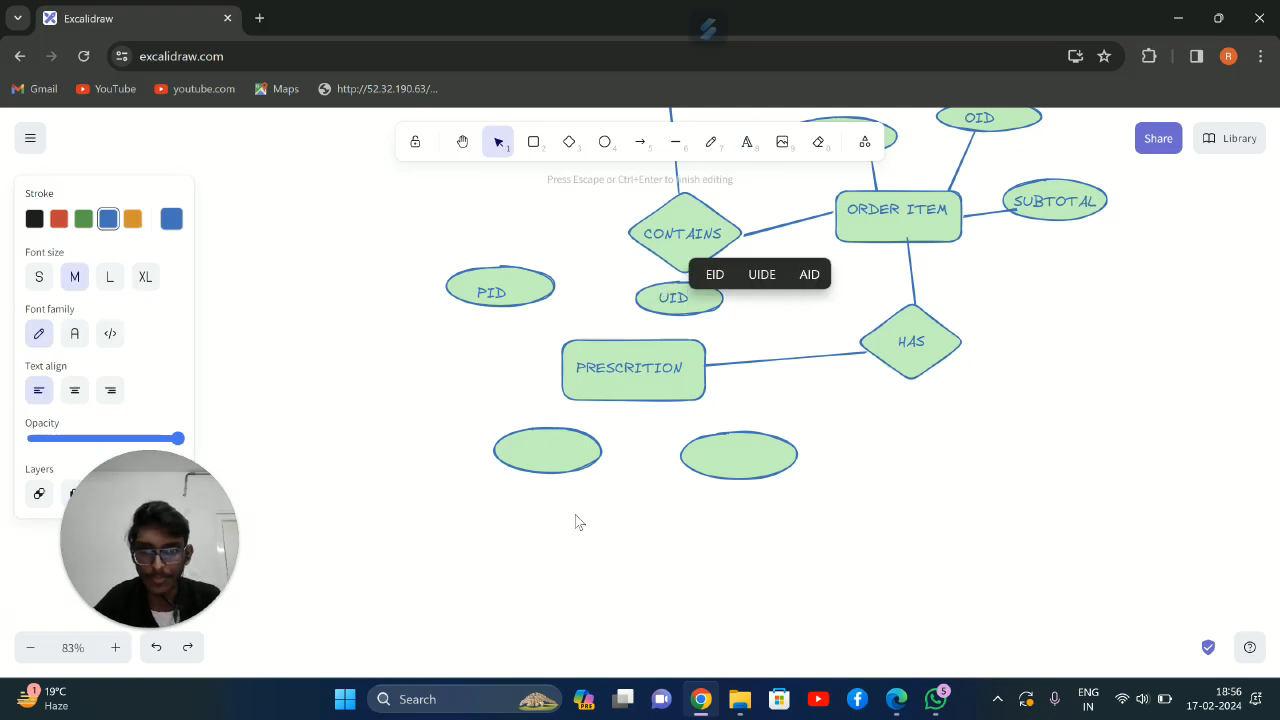
# Shrink the ellipse to the lower right of PRESCRITION slightly and label it ISSUE DATE, with the text centred inside
pyautogui.click(712, 458)
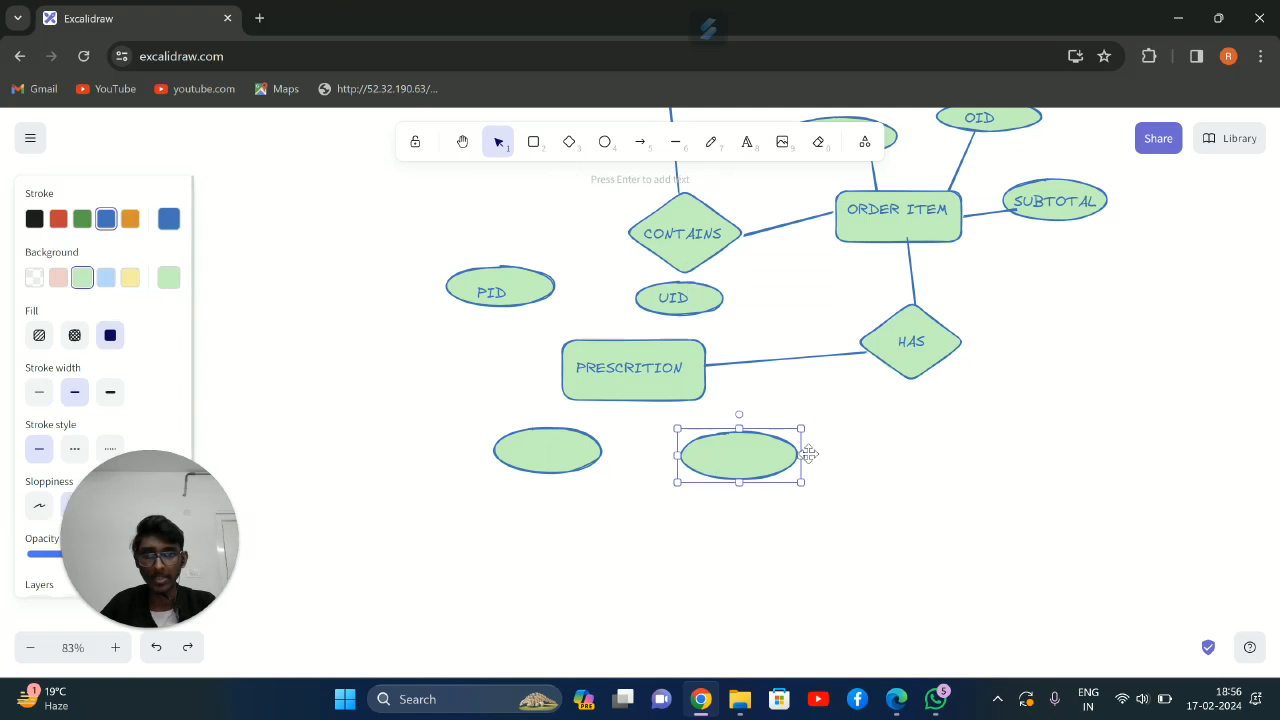
pyautogui.moveTo(801, 481); pyautogui.dragTo(793, 478)
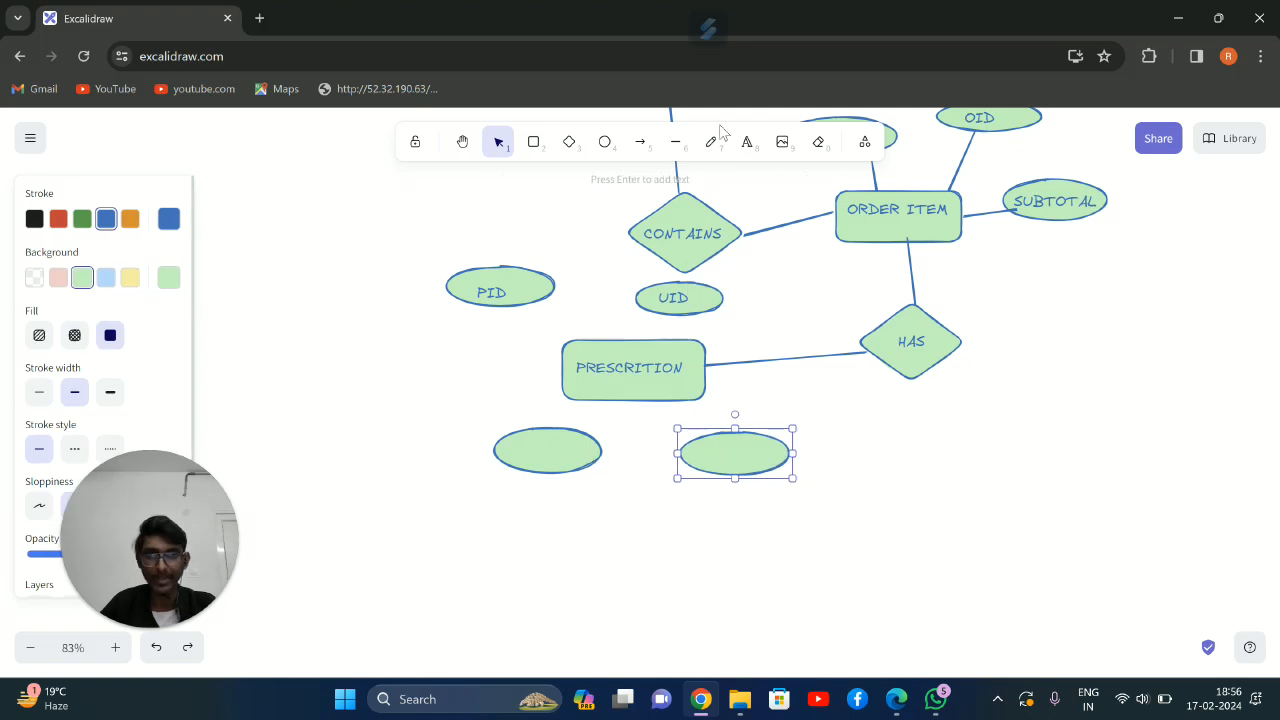
pyautogui.press('t')
pyautogui.click(712, 449)
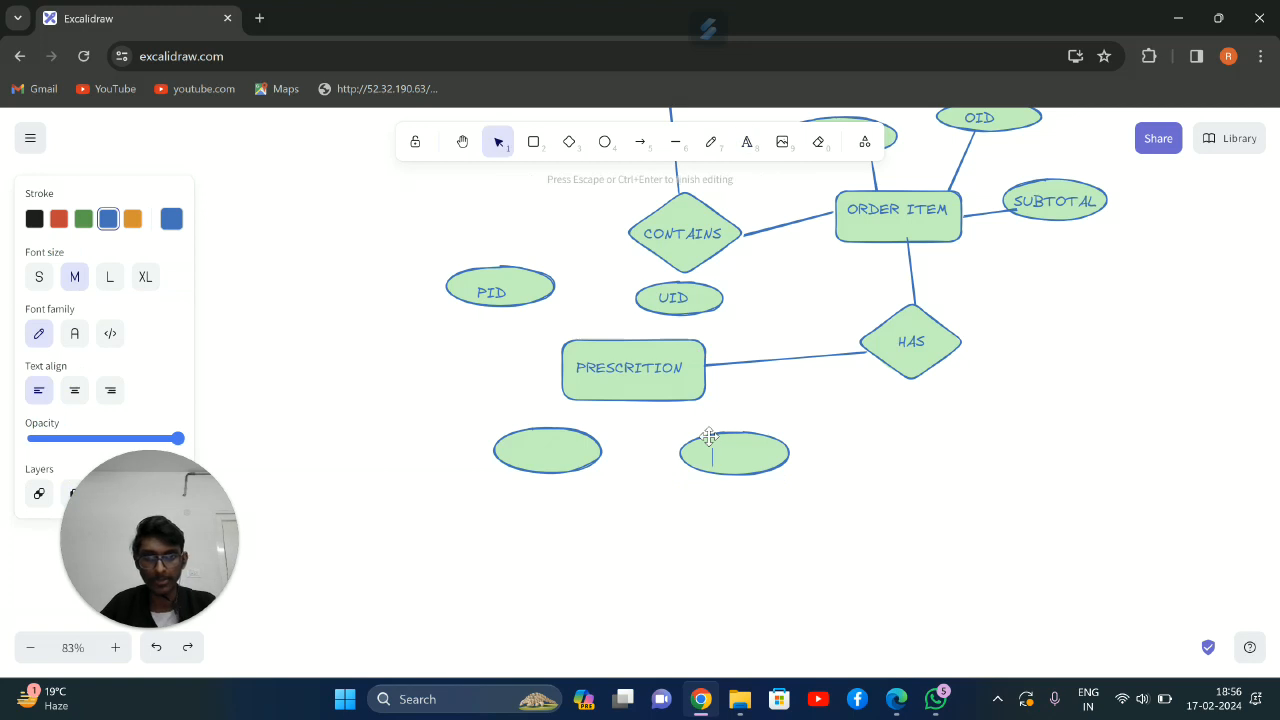
pyautogui.write('ISSUE')
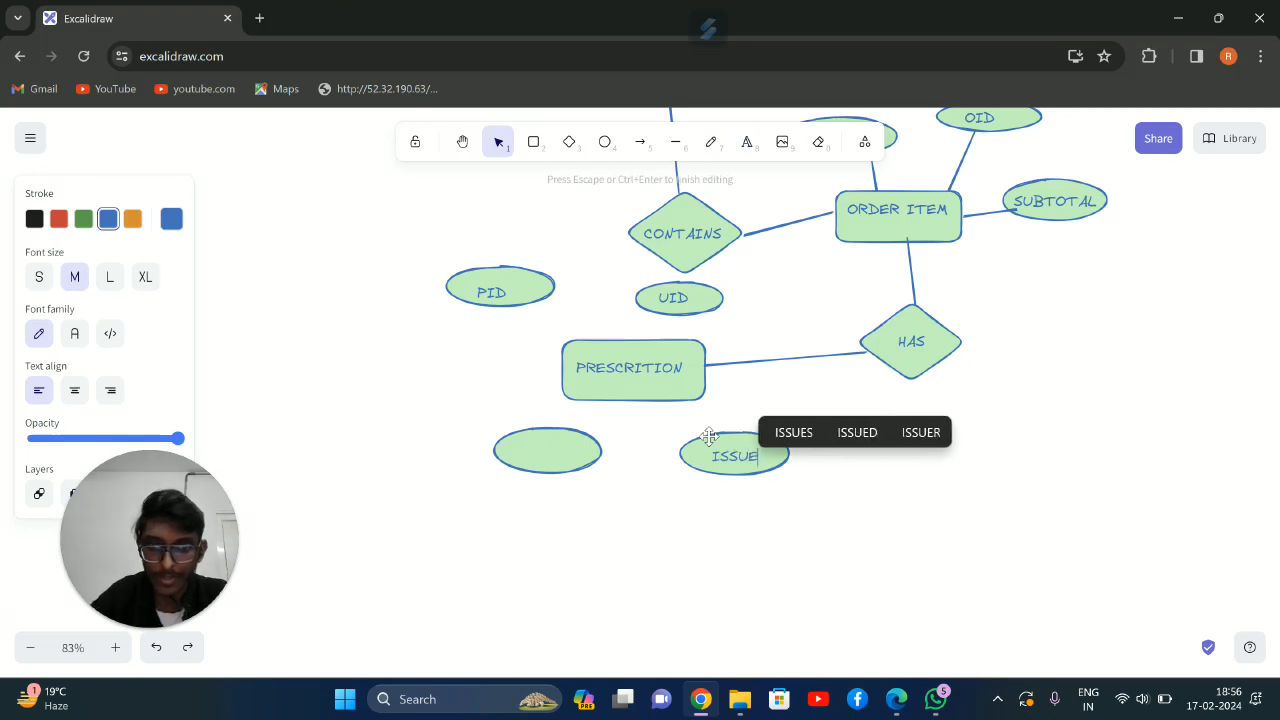
pyautogui.write(' DATE')
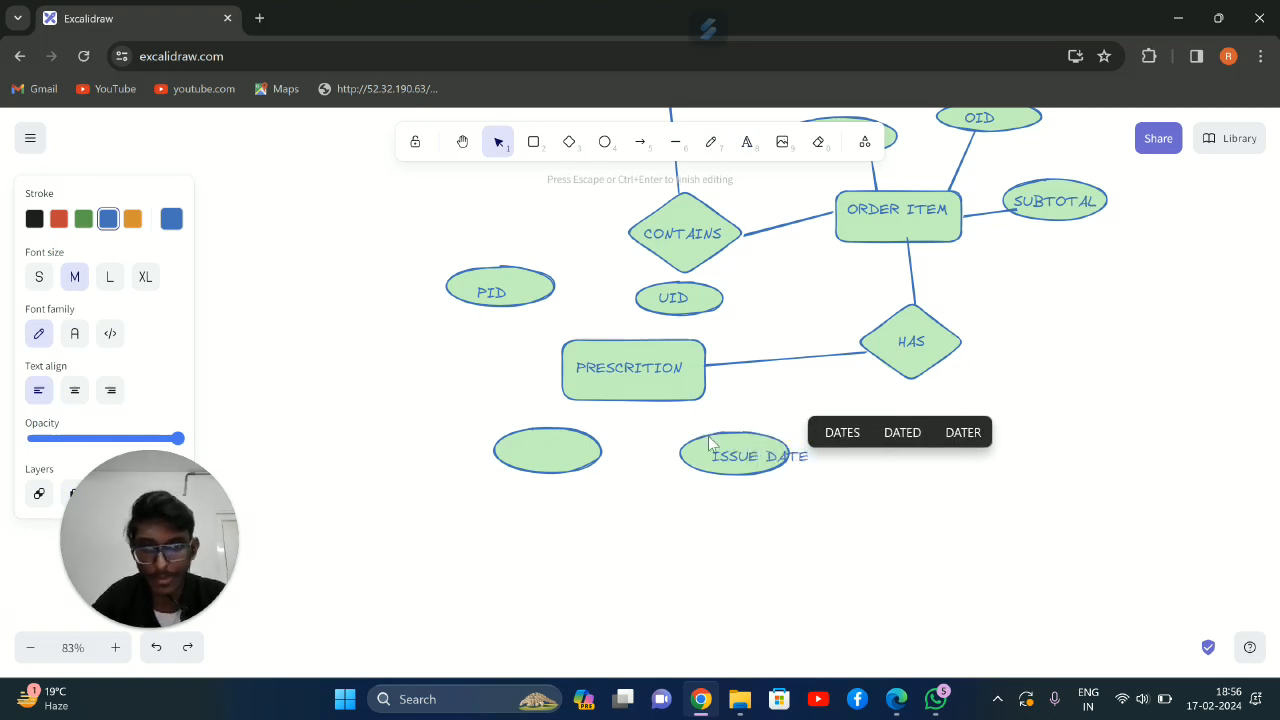
pyautogui.click(830, 390)
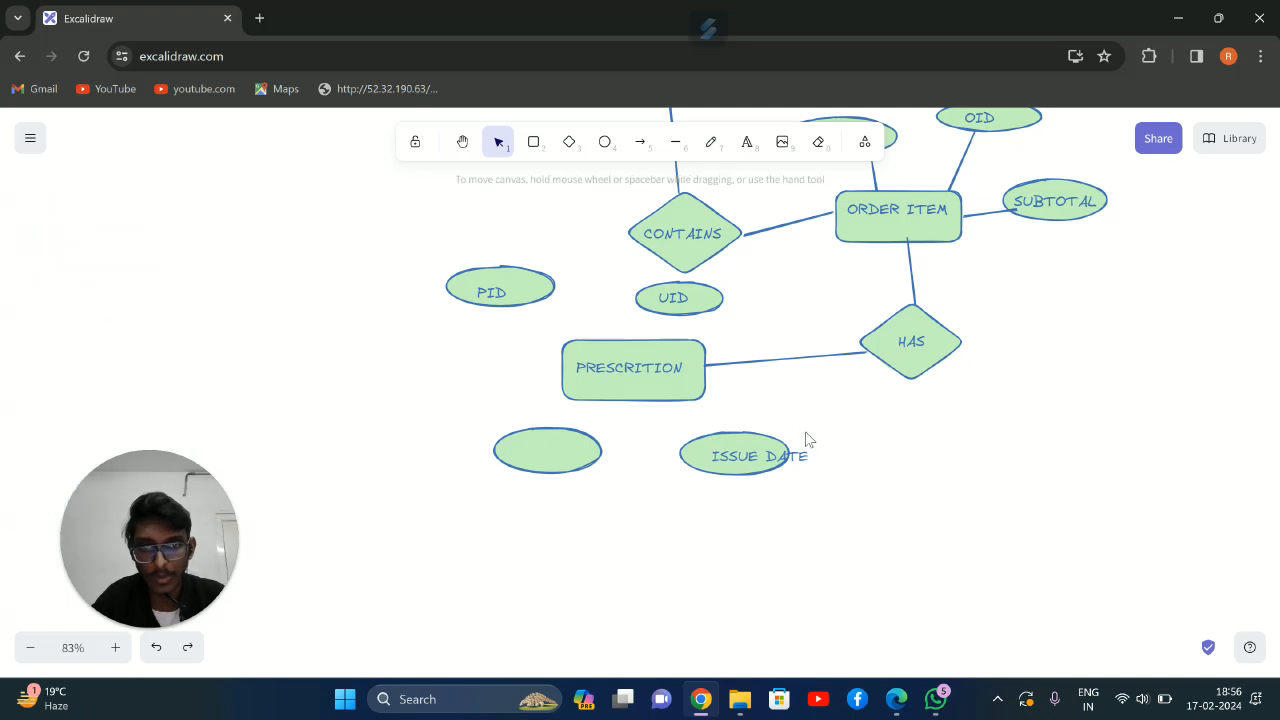
pyautogui.moveTo(790, 456)
pyautogui.mouseDown()
pyautogui.moveTo(750, 453)
pyautogui.moveTo(784, 467)
pyautogui.mouseUp()
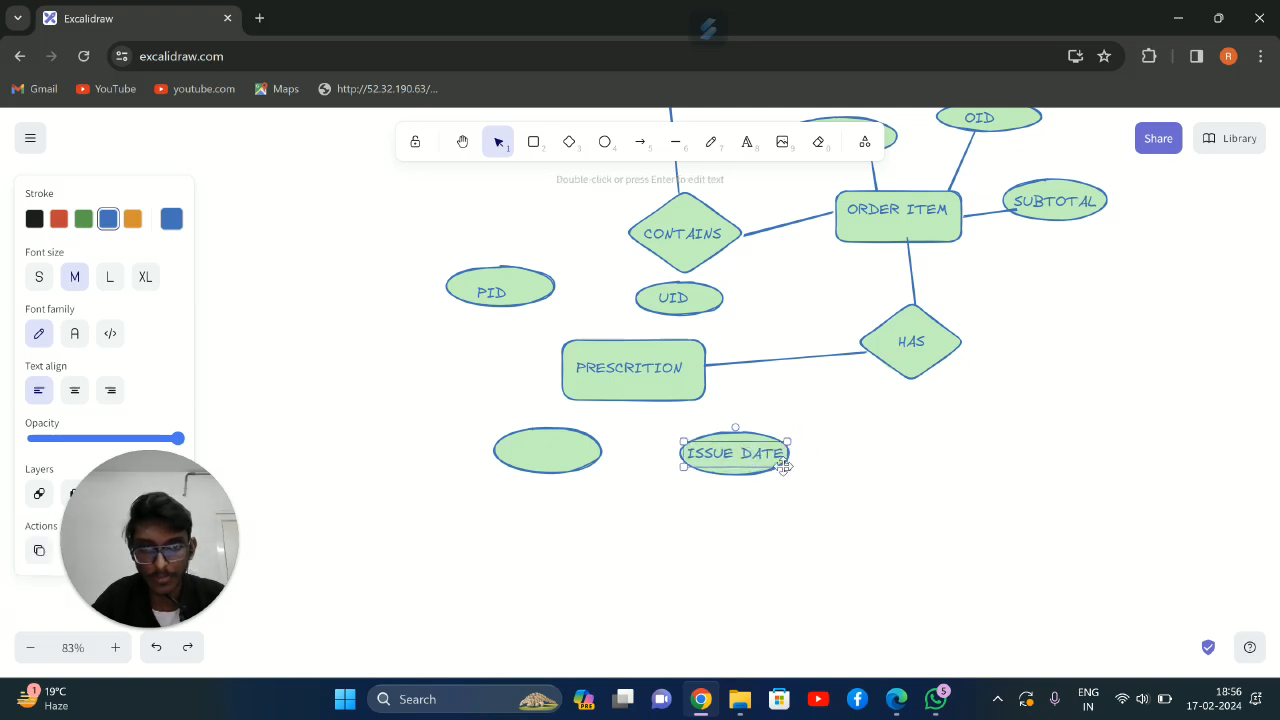
# Label the ellipse to the lower left of PRESCRITION EXPIRY DATE and centre the text inside it
pyautogui.click(745, 141)
pyautogui.click(526, 448)
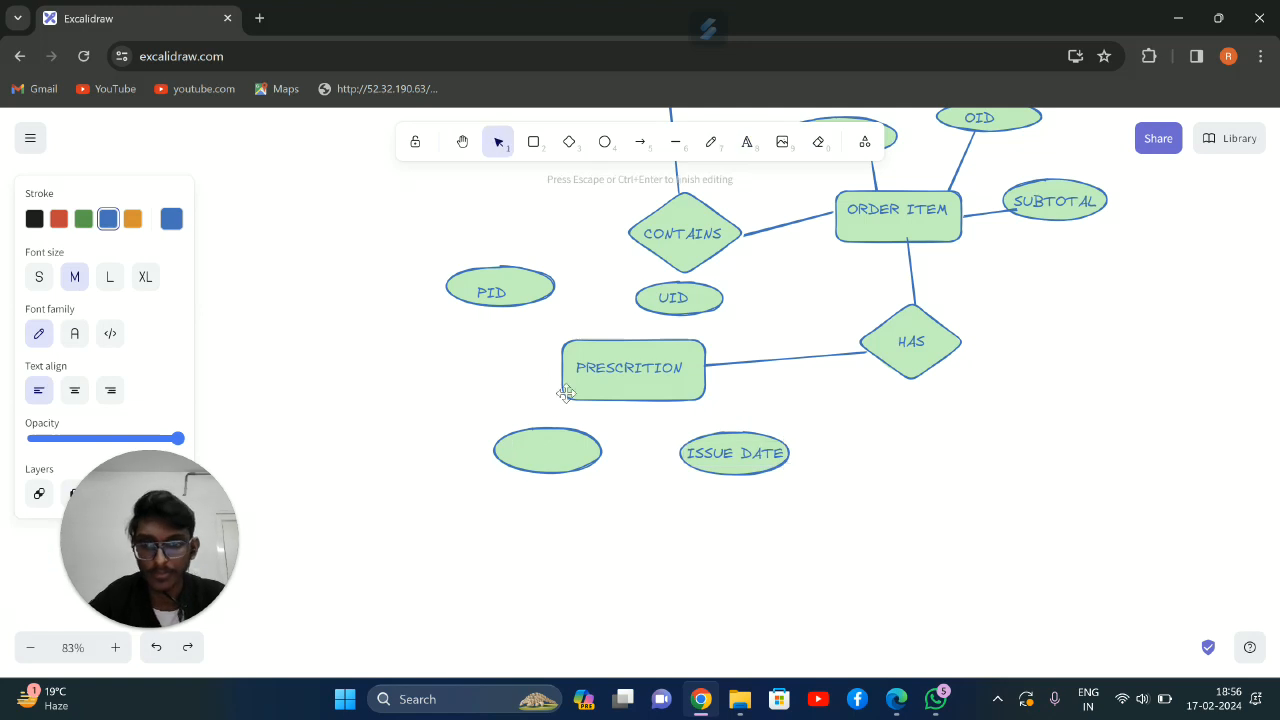
pyautogui.write('EXPIRA')
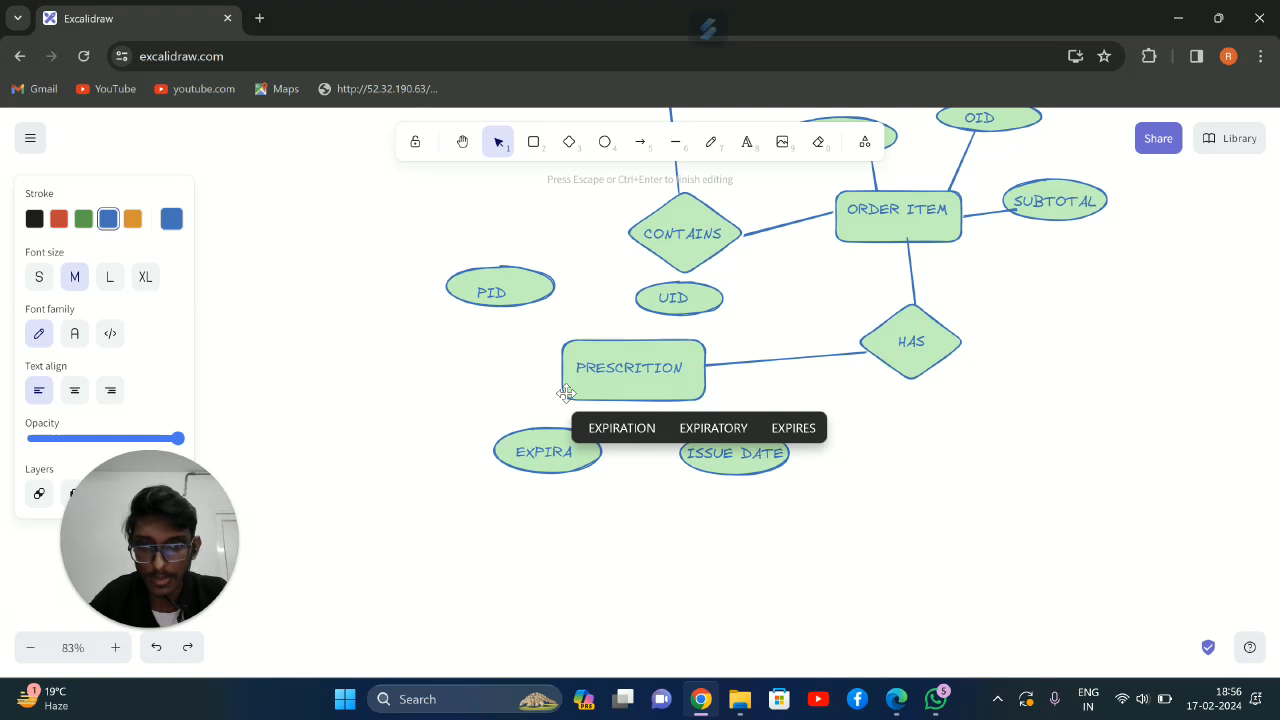
pyautogui.press('BackSpace')
pyautogui.write('Y DATE')
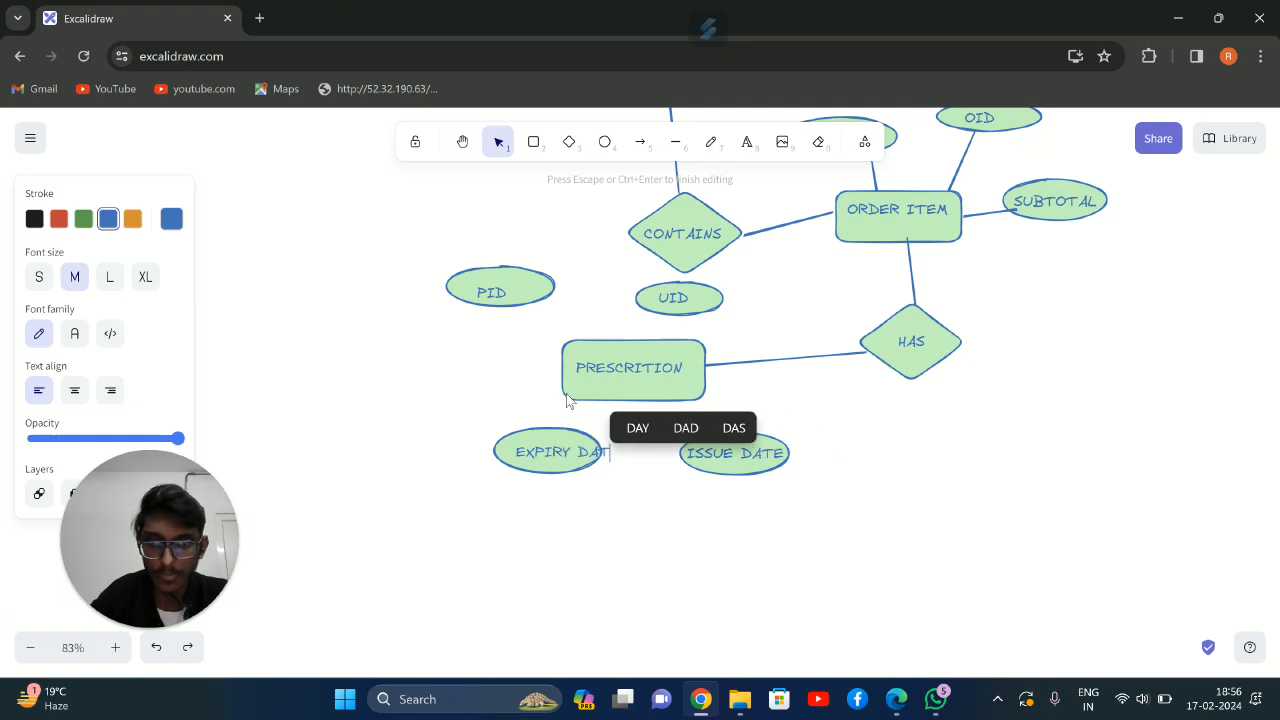
pyautogui.click(500, 355)
pyautogui.click(550, 455)
pyautogui.moveTo(550, 455); pyautogui.dragTo(601, 460)
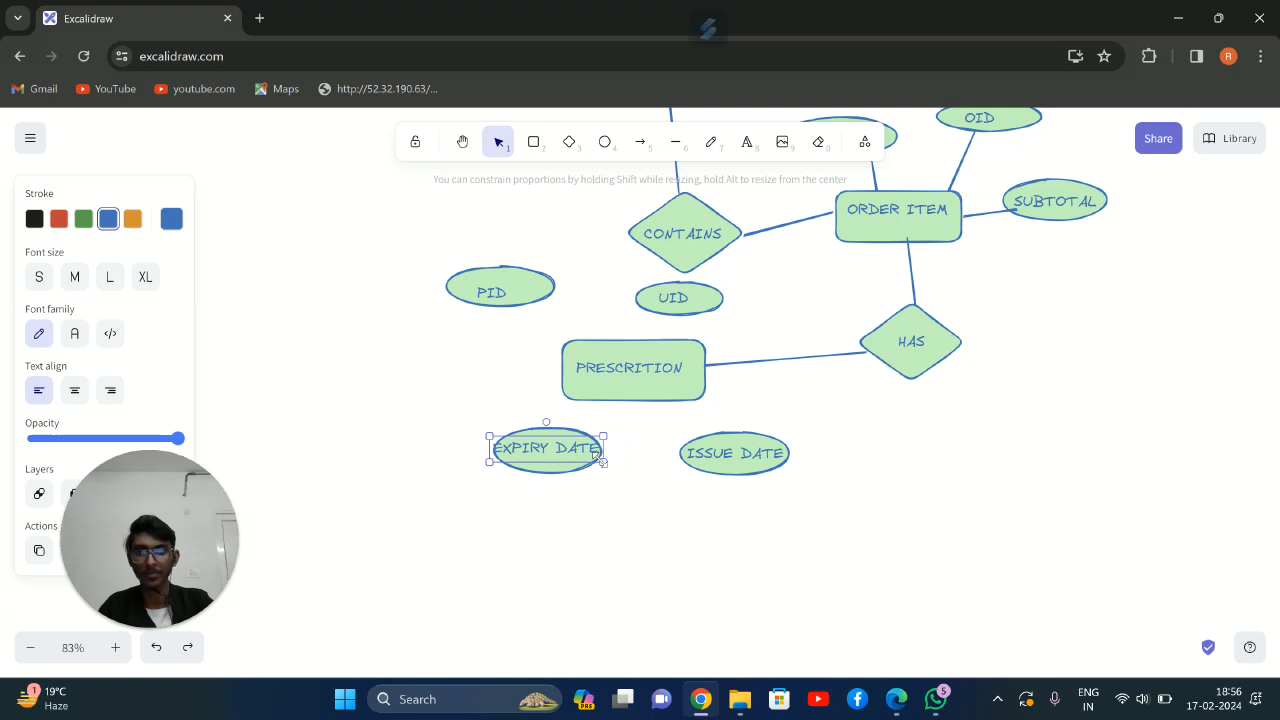
pyautogui.click(807, 428)
# Connect the PRESCRITION rectangle to the UID and PID ellipses with straight lines
pyautogui.click(675, 156)
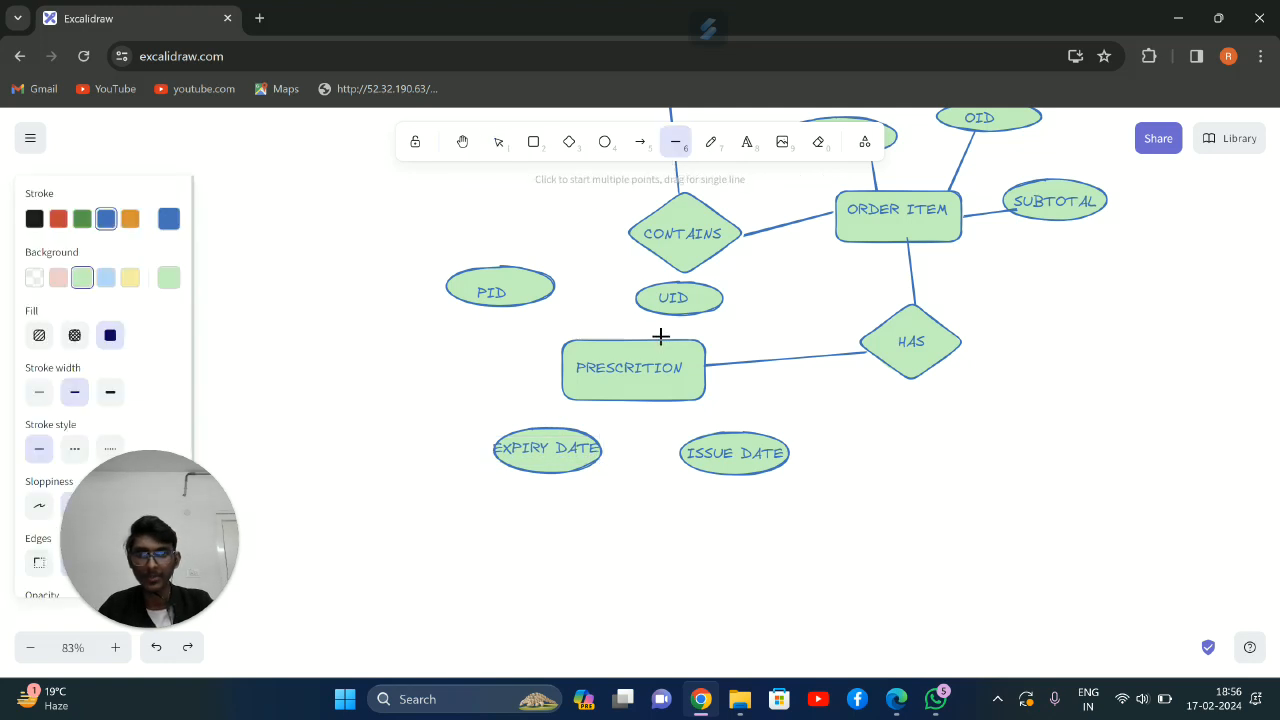
pyautogui.moveTo(670, 316); pyautogui.dragTo(669, 317)
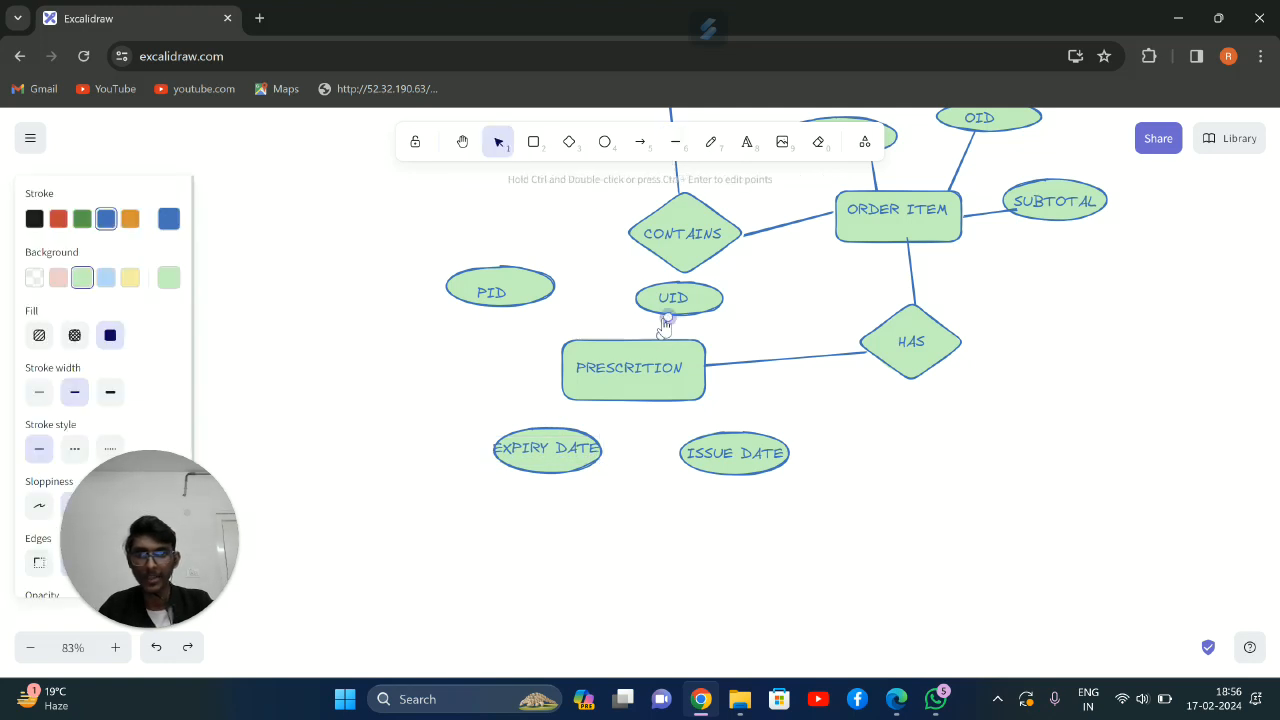
pyautogui.click(675, 141)
pyautogui.moveTo(562, 344); pyautogui.dragTo(536, 304)
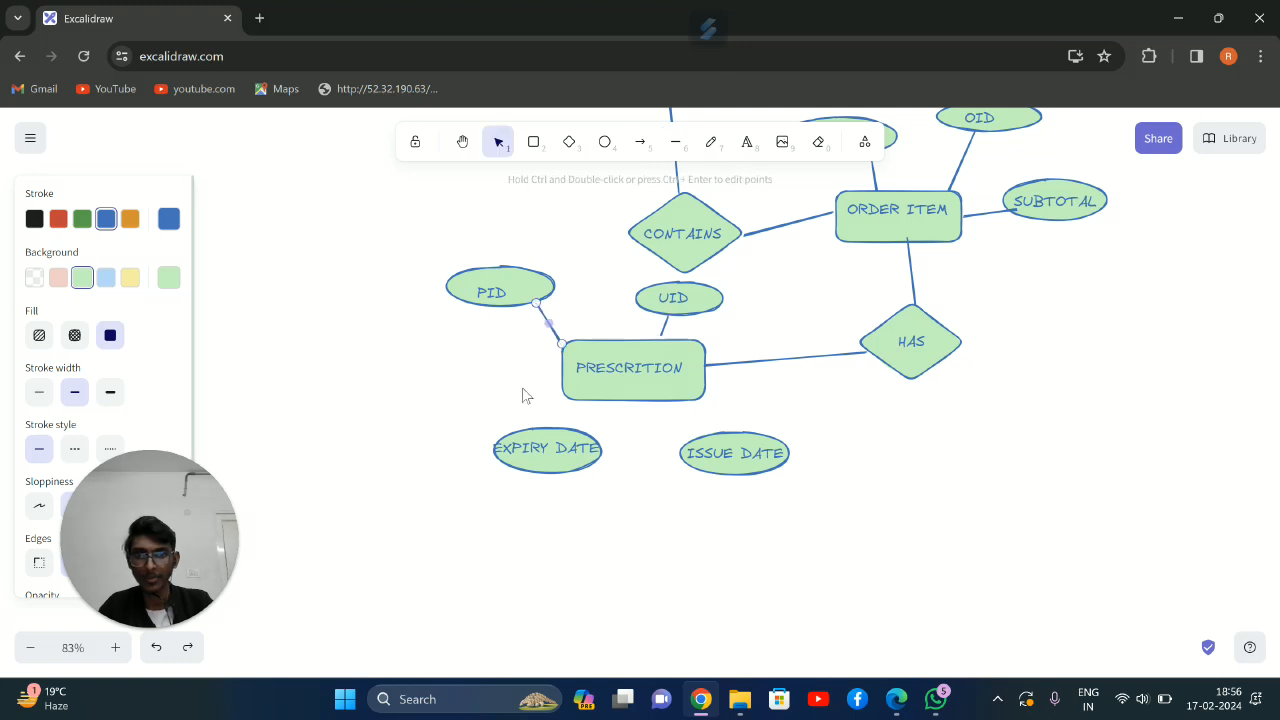
# Connect the PRESCRITION rectangle to the EXPIRY DATE and ISSUE DATE ellipses with straight lines
pyautogui.click(675, 141)
pyautogui.moveTo(575, 427); pyautogui.dragTo(587, 396)
pyautogui.click(702, 432)
pyautogui.moveTo(695, 421); pyautogui.dragTo(704, 427)
pyautogui.click(675, 141)
pyautogui.moveTo(683, 399); pyautogui.dragTo(704, 434)
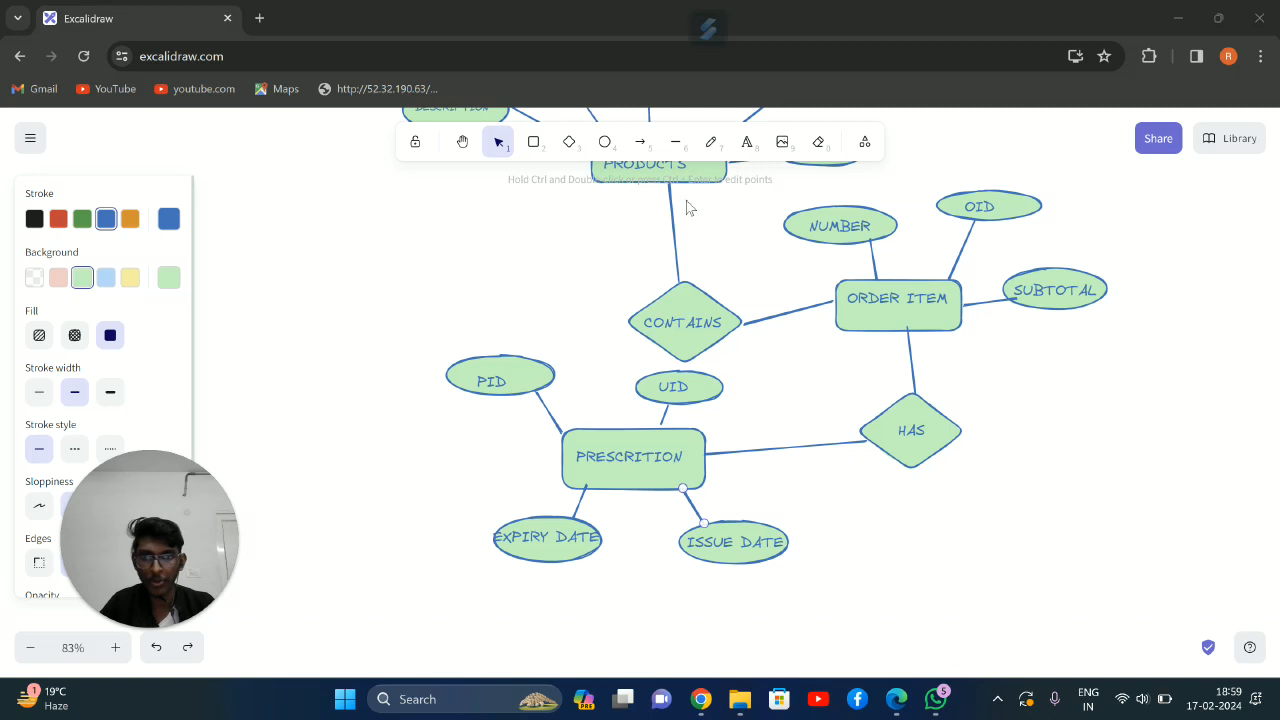
# Add a diamond labelled GOES TO at the lower left of PRESCRITION and connect it to that rectangle with a line
pyautogui.click(569, 141)
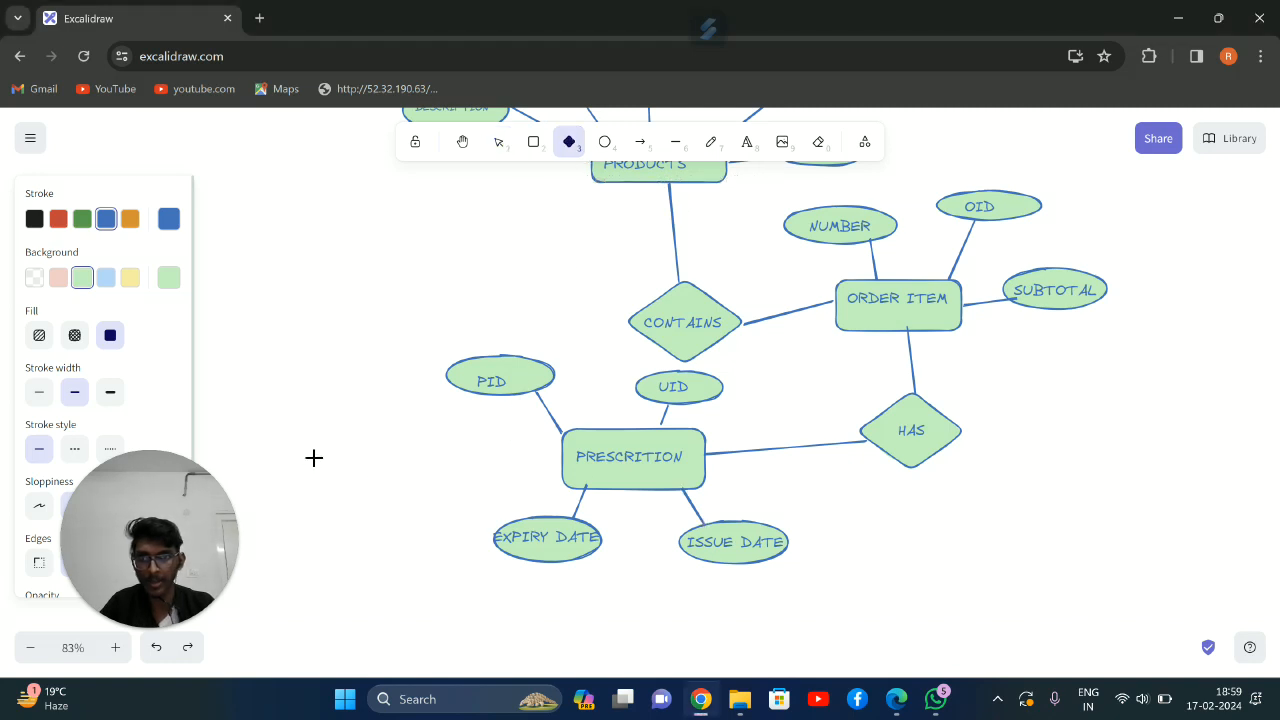
pyautogui.moveTo(193, 510); pyautogui.dragTo(153, 530)
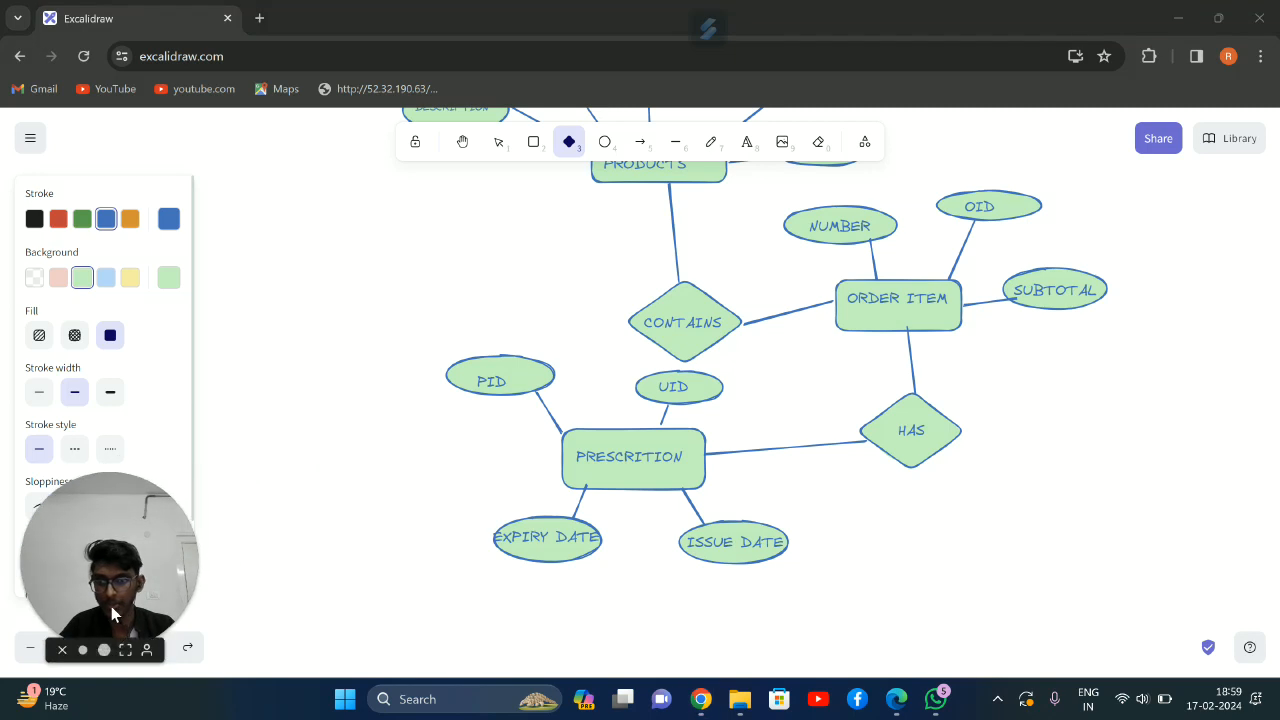
pyautogui.scroll(-2, 512, 467)
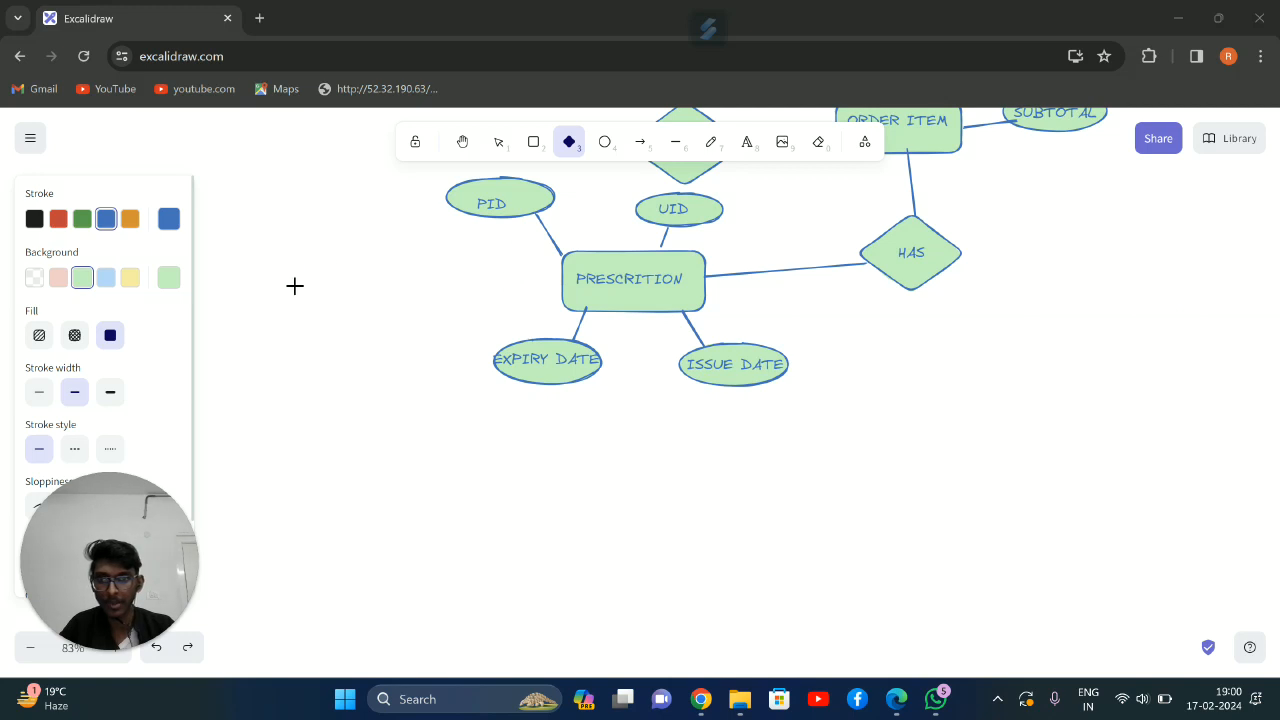
pyautogui.moveTo(296, 289); pyautogui.dragTo(427, 355)
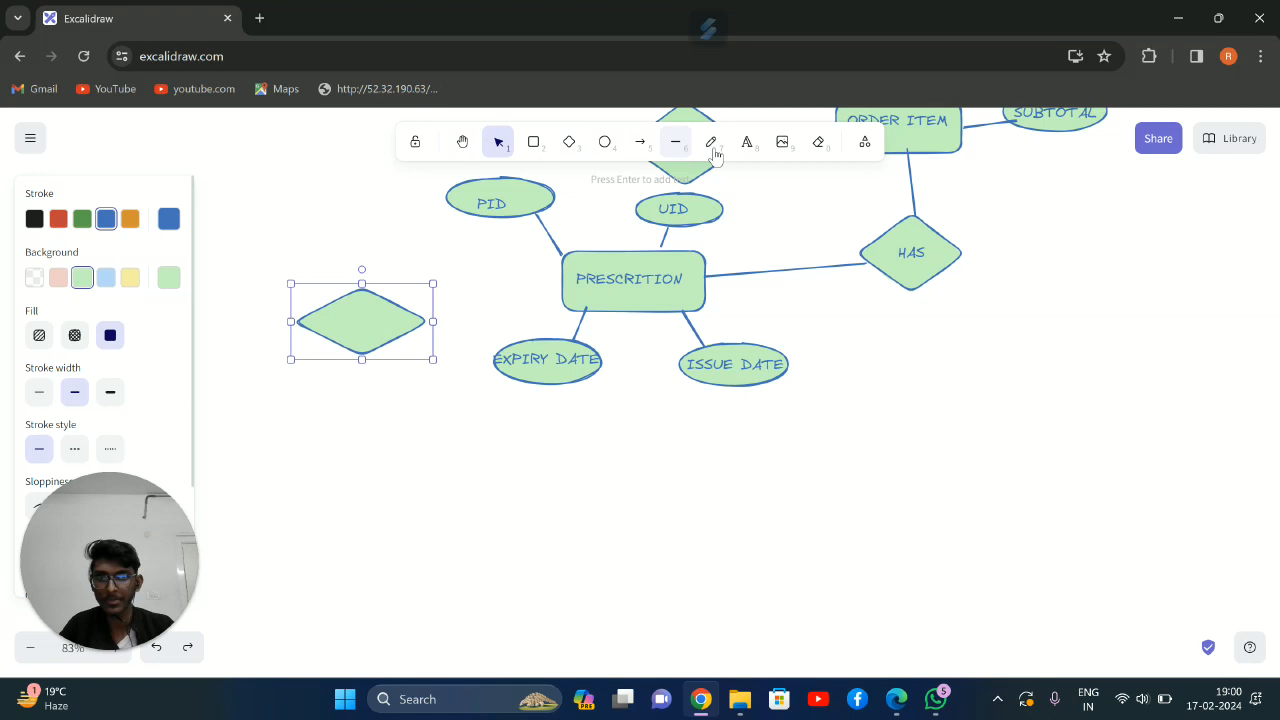
pyautogui.click(746, 143)
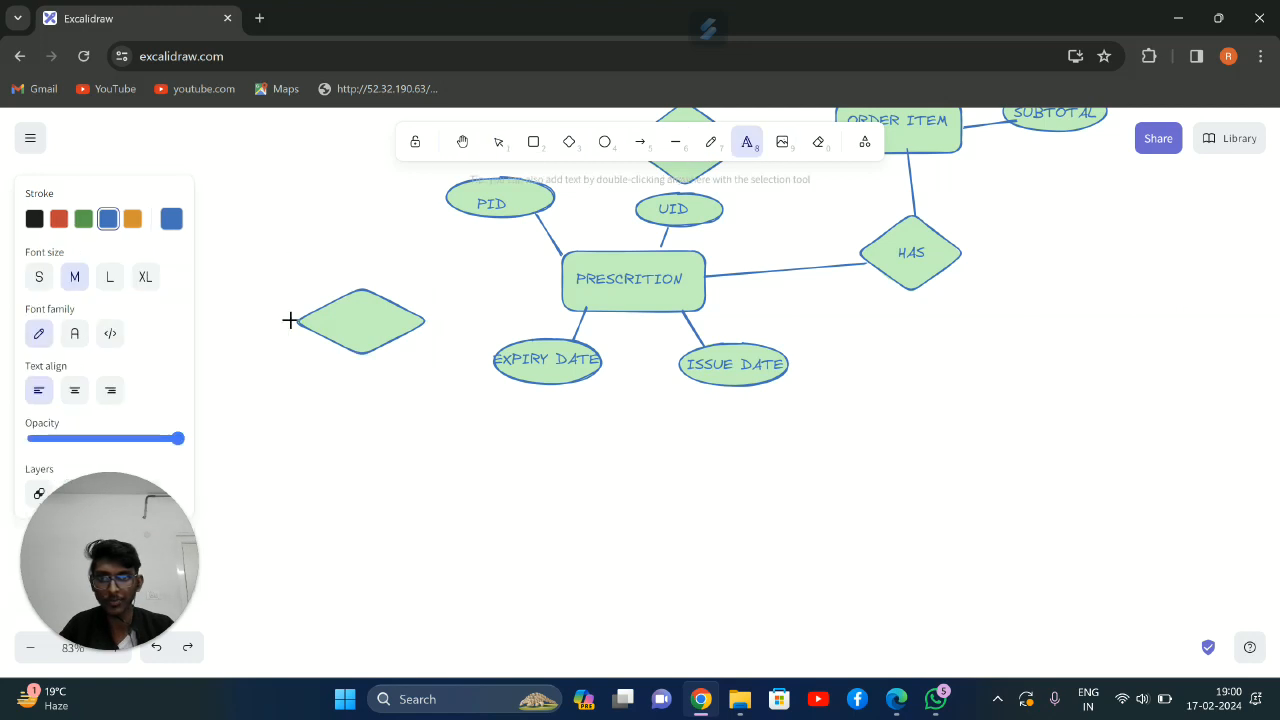
pyautogui.click(331, 314)
pyautogui.write('G')
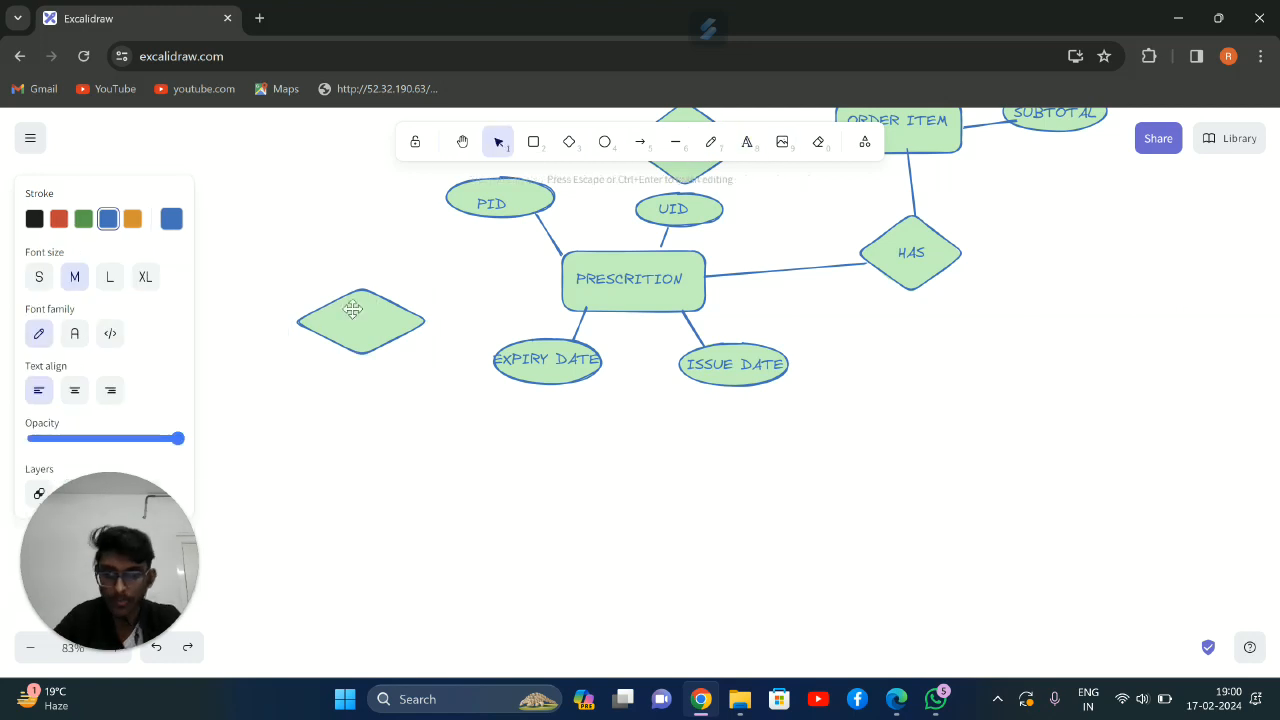
pyautogui.write('OES TO')
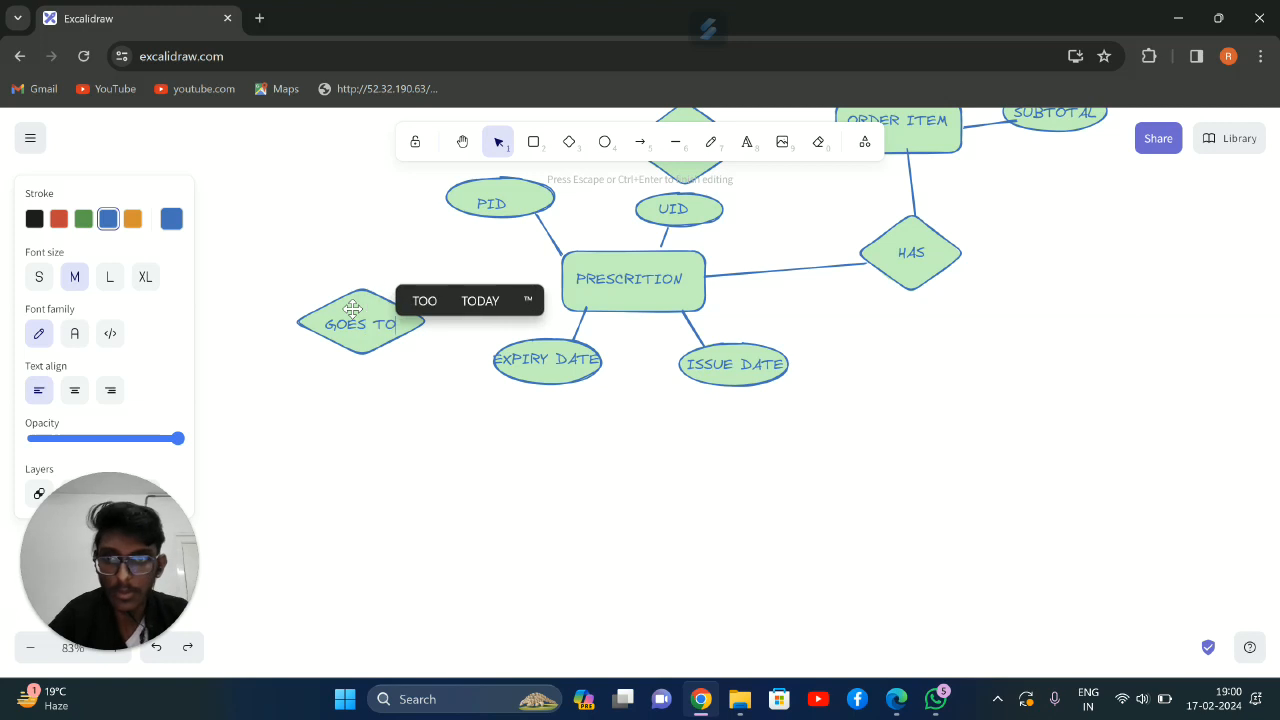
pyautogui.click(675, 141)
pyautogui.moveTo(420, 321); pyautogui.dragTo(564, 291)
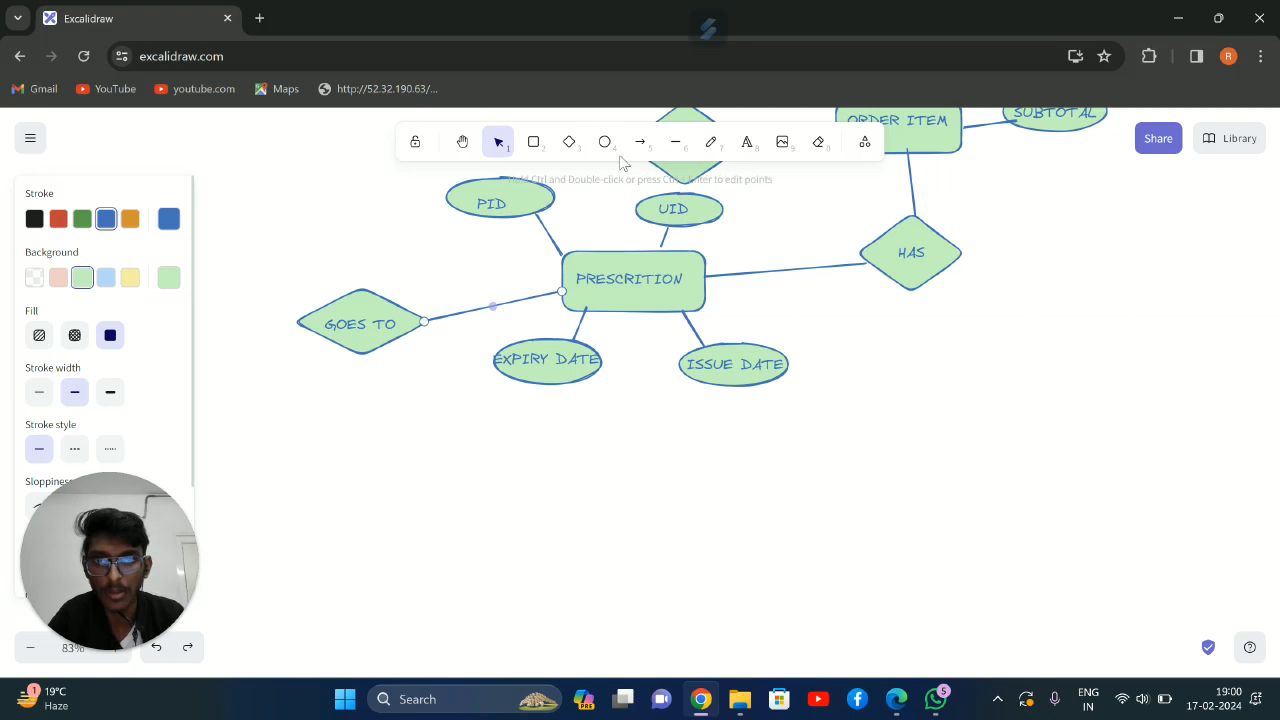
# Add a rectangle labelled PHARMACY below the GOES TO diamond and connect the two with a line
pyautogui.click(533, 141)
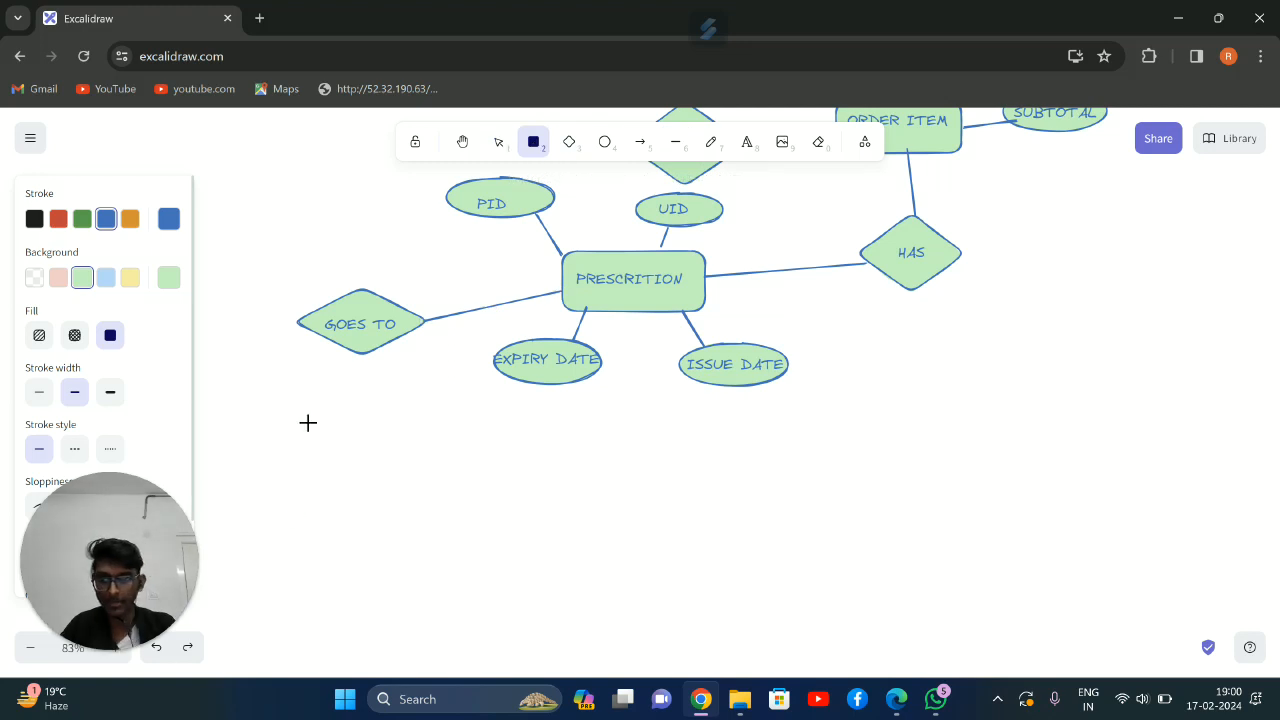
pyautogui.moveTo(335, 428); pyautogui.dragTo(469, 476)
pyautogui.click(746, 141)
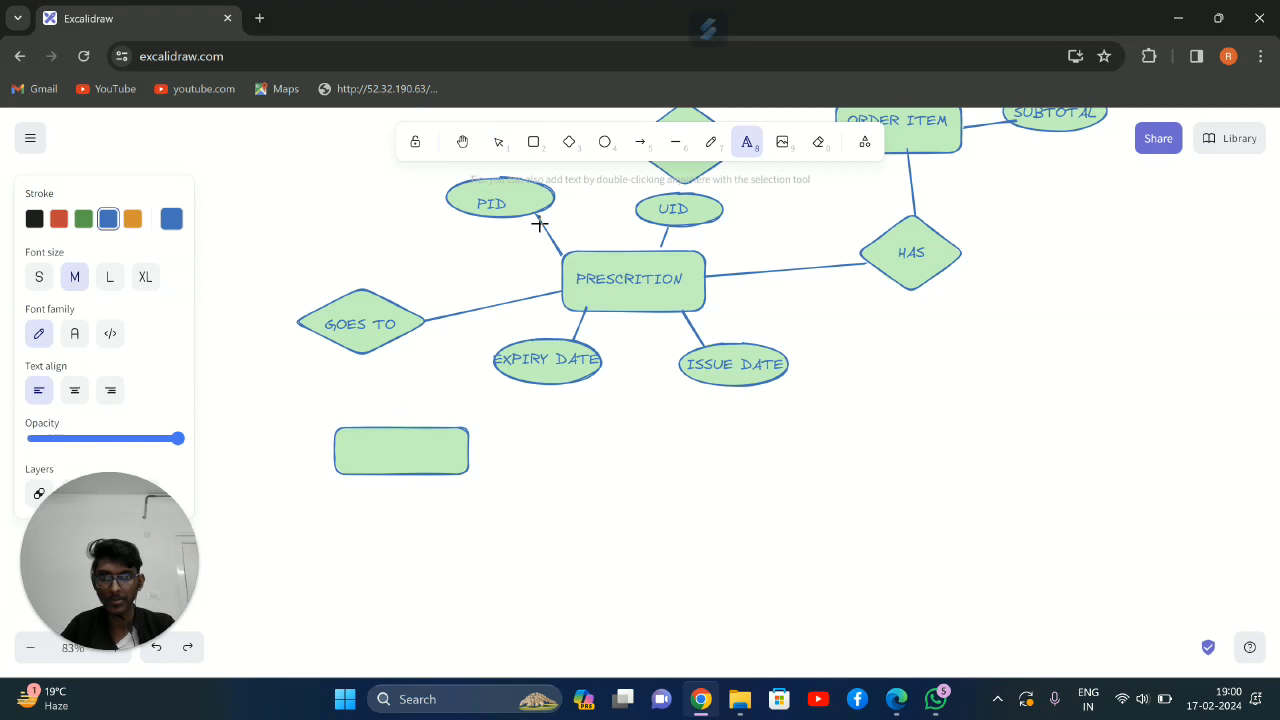
pyautogui.click(399, 422)
pyautogui.write('P')
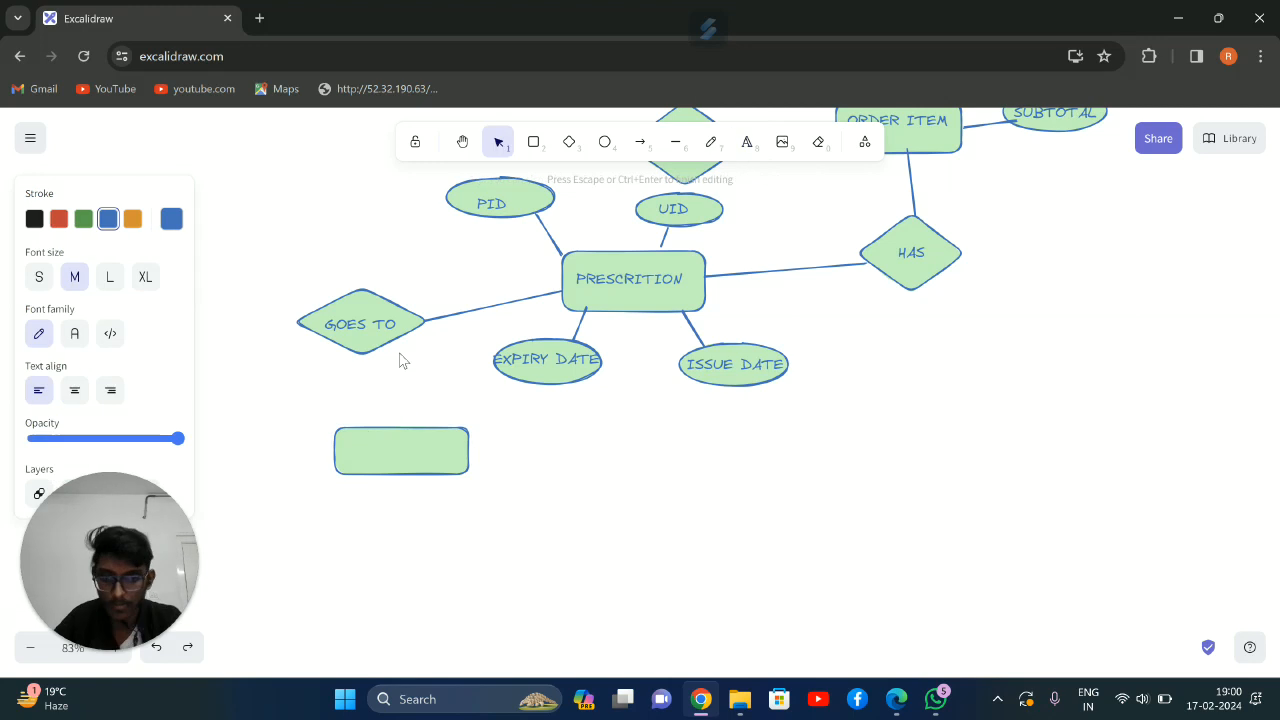
pyautogui.write('HARMACY')
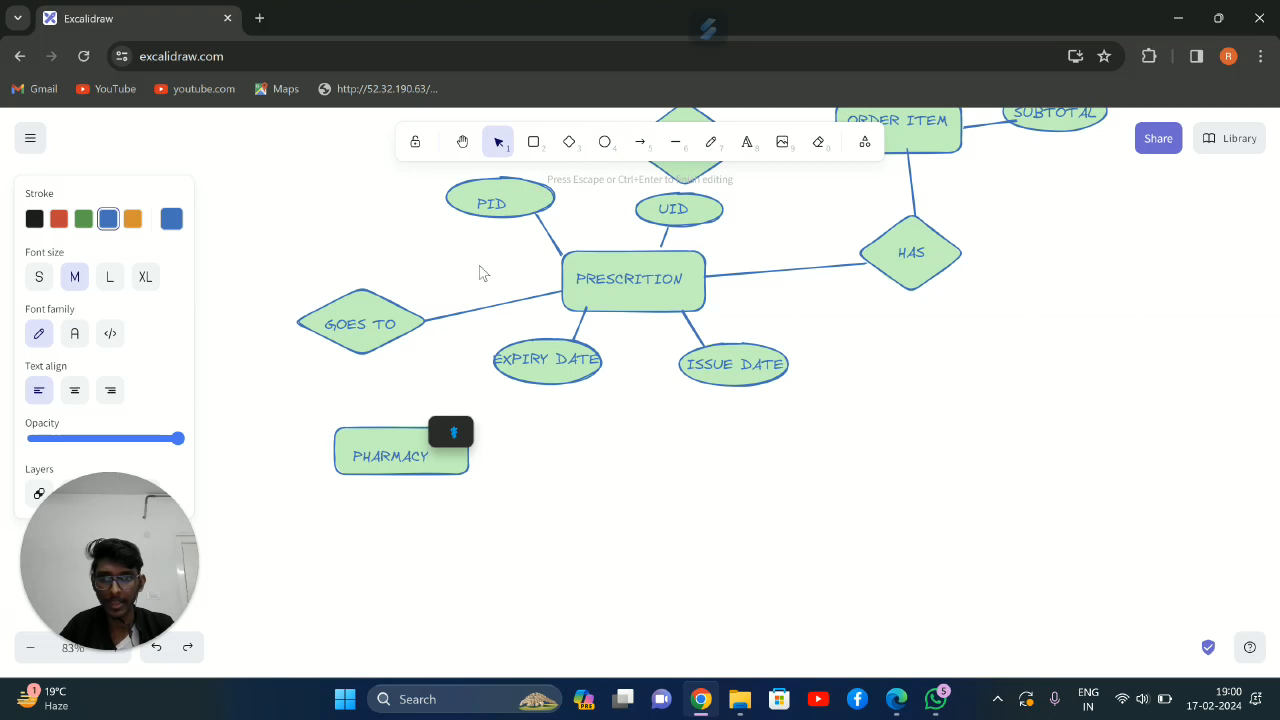
pyautogui.click(675, 141)
pyautogui.moveTo(380, 366); pyautogui.dragTo(360, 350)
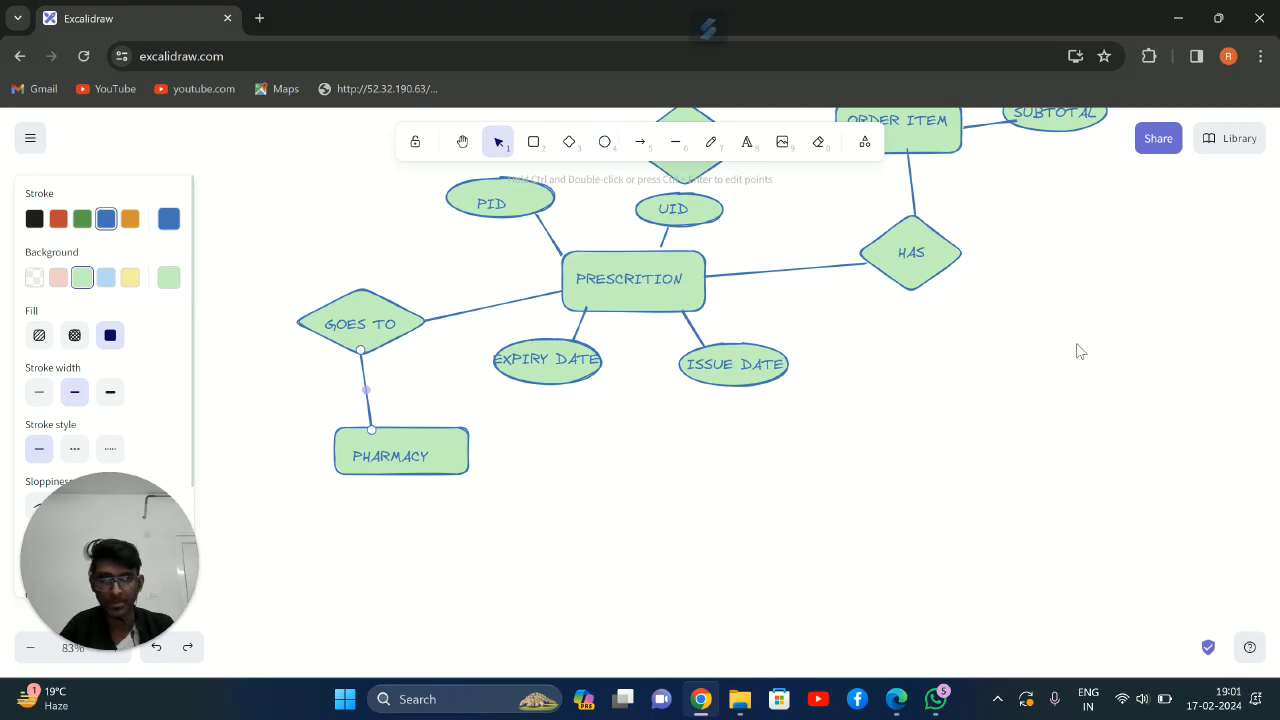
# Draw a flat ellipse to the right of the PHARMACY rectangle and label it PH ID
pyautogui.click(604, 143)
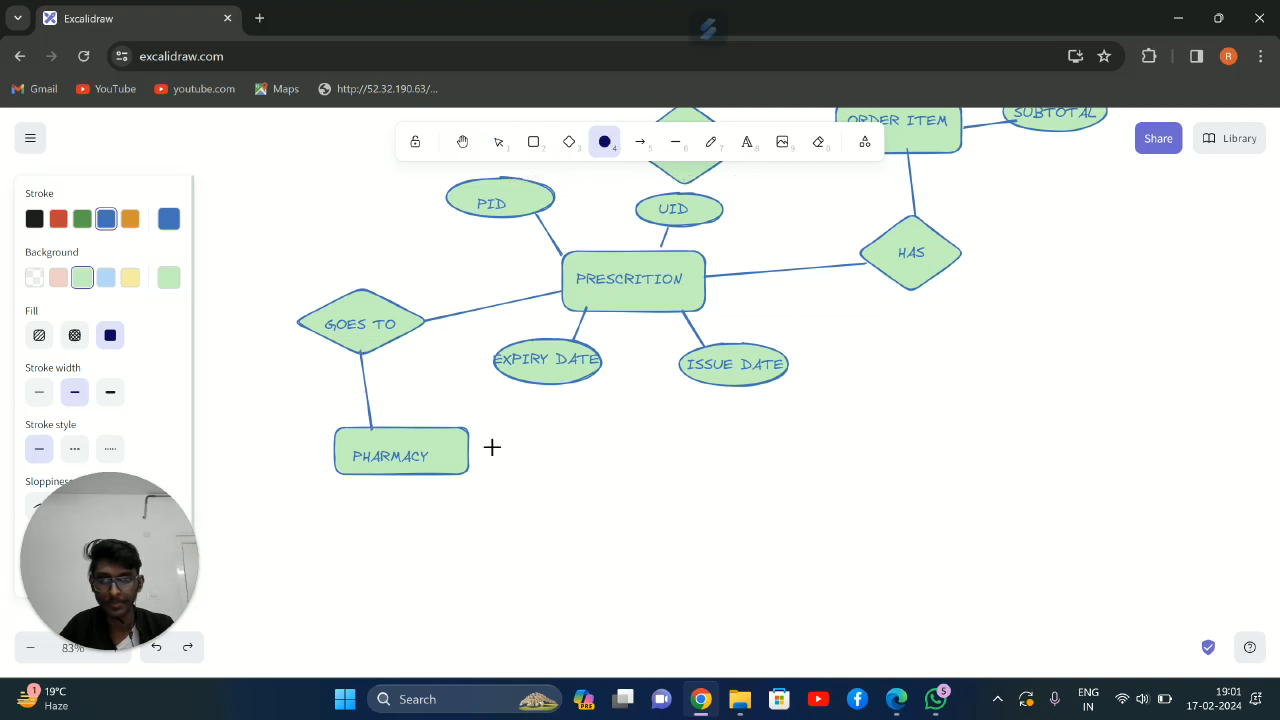
pyautogui.moveTo(520, 427); pyautogui.dragTo(646, 450)
pyautogui.click(746, 141)
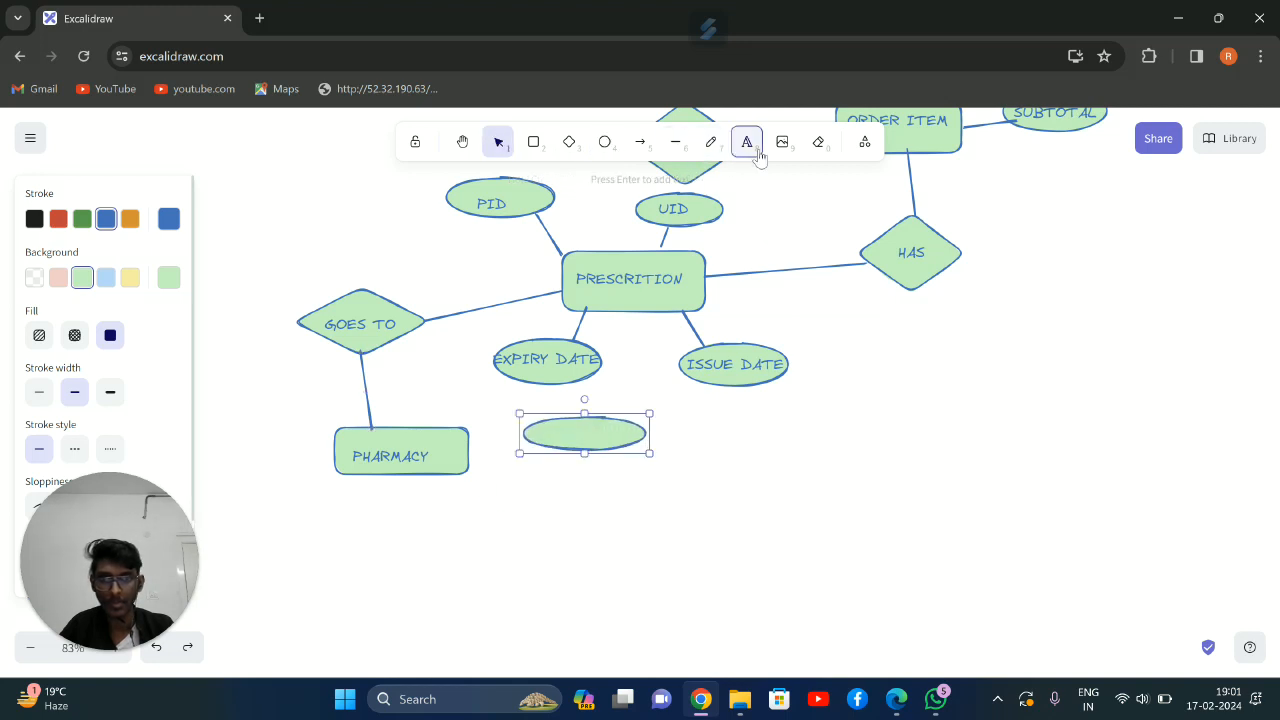
pyautogui.click(548, 430)
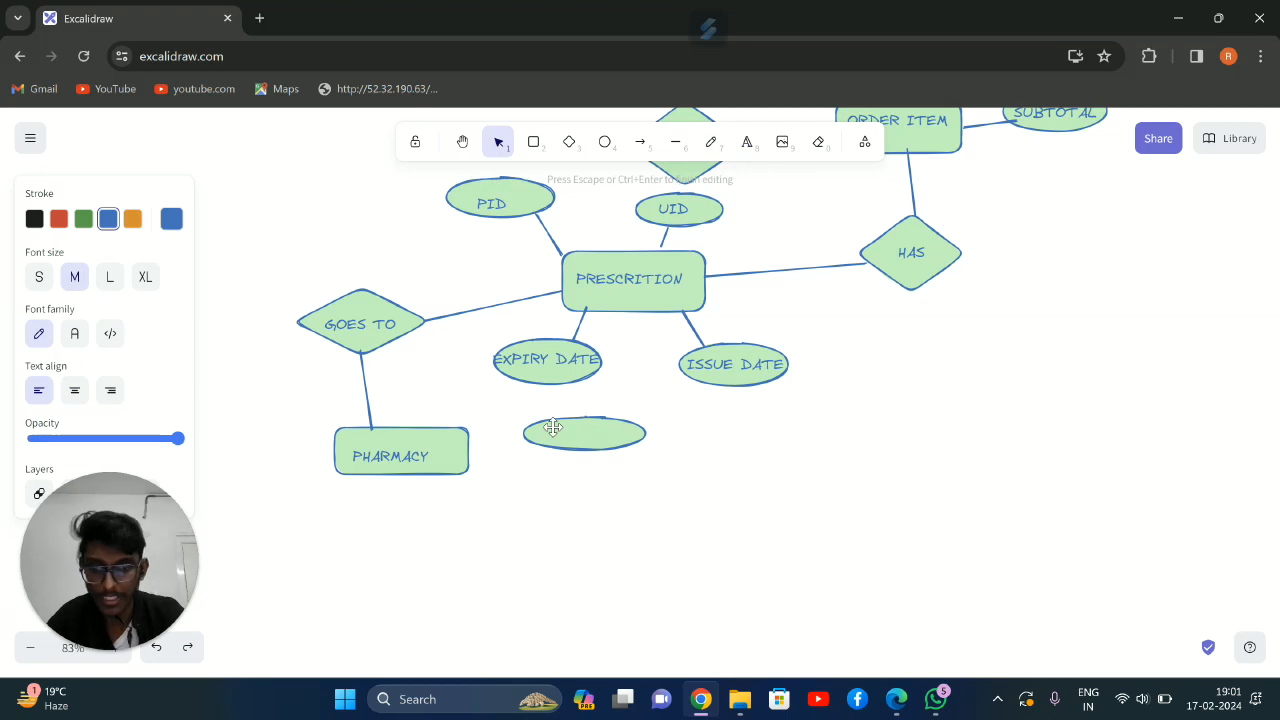
pyautogui.write('PH ID')
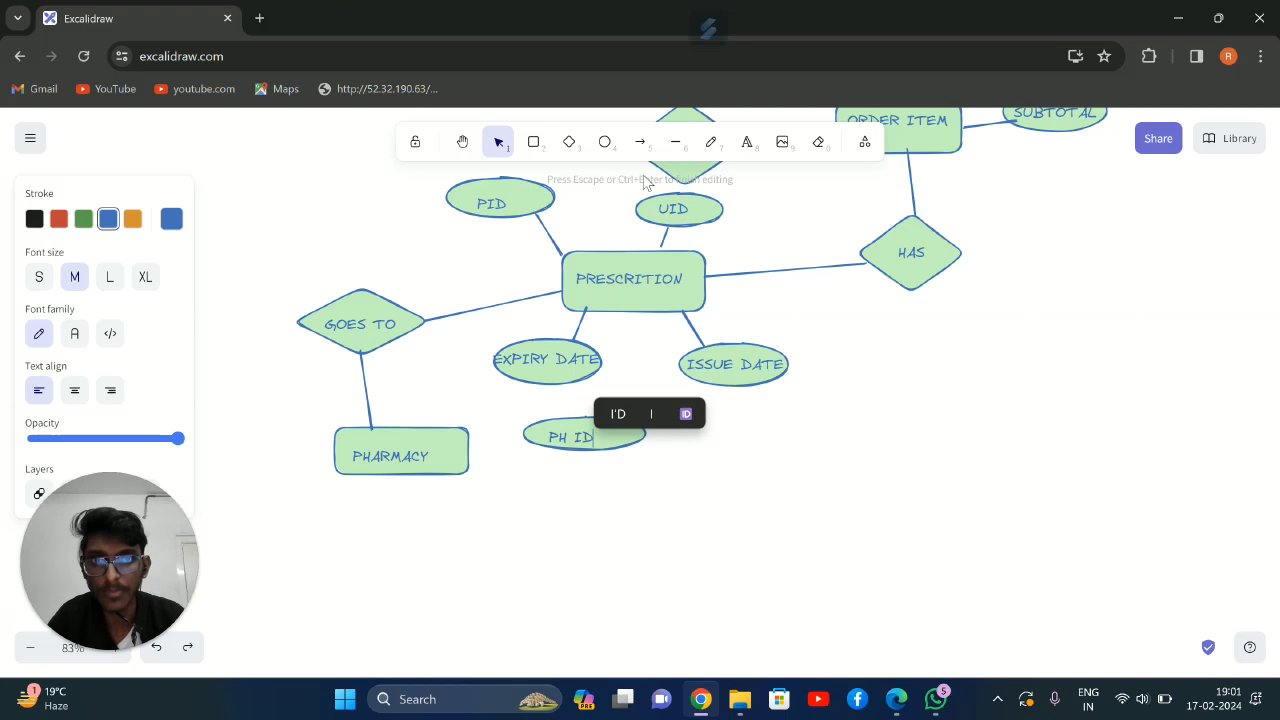
pyautogui.press('Escape')
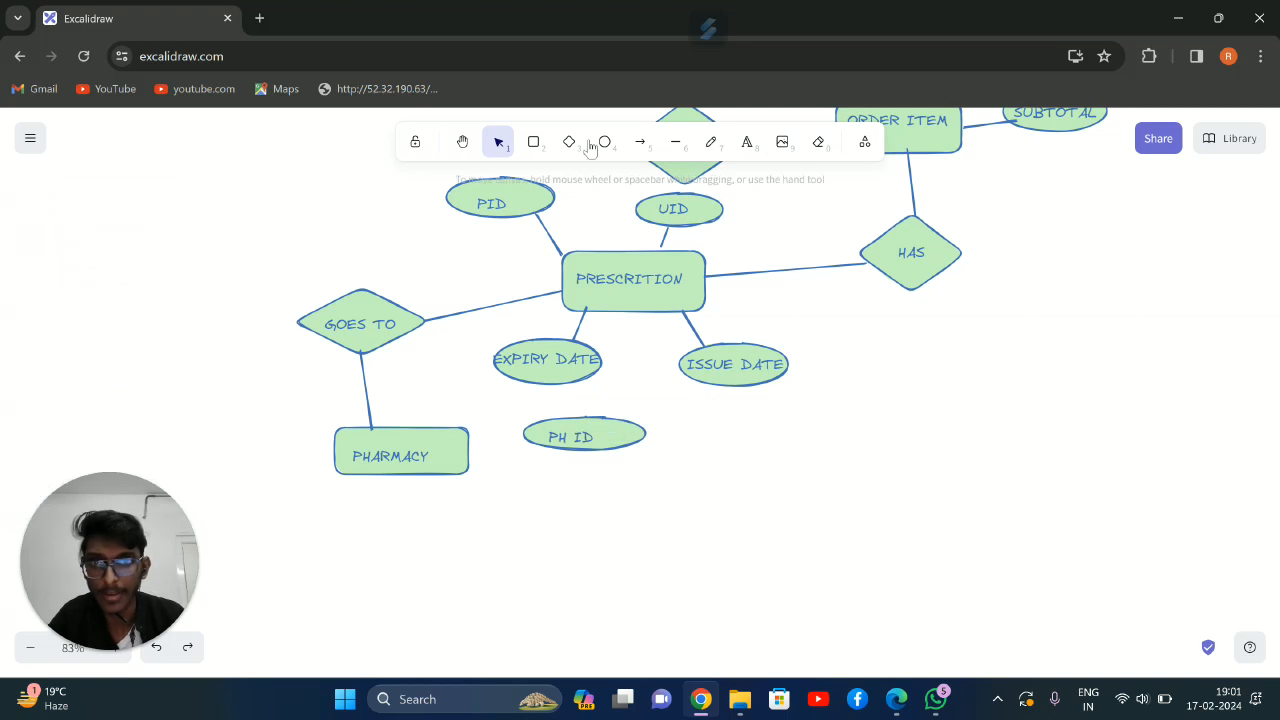
# Draw an ellipse of similar size beneath the PH ID ellipse and label it NAME
pyautogui.click(604, 142)
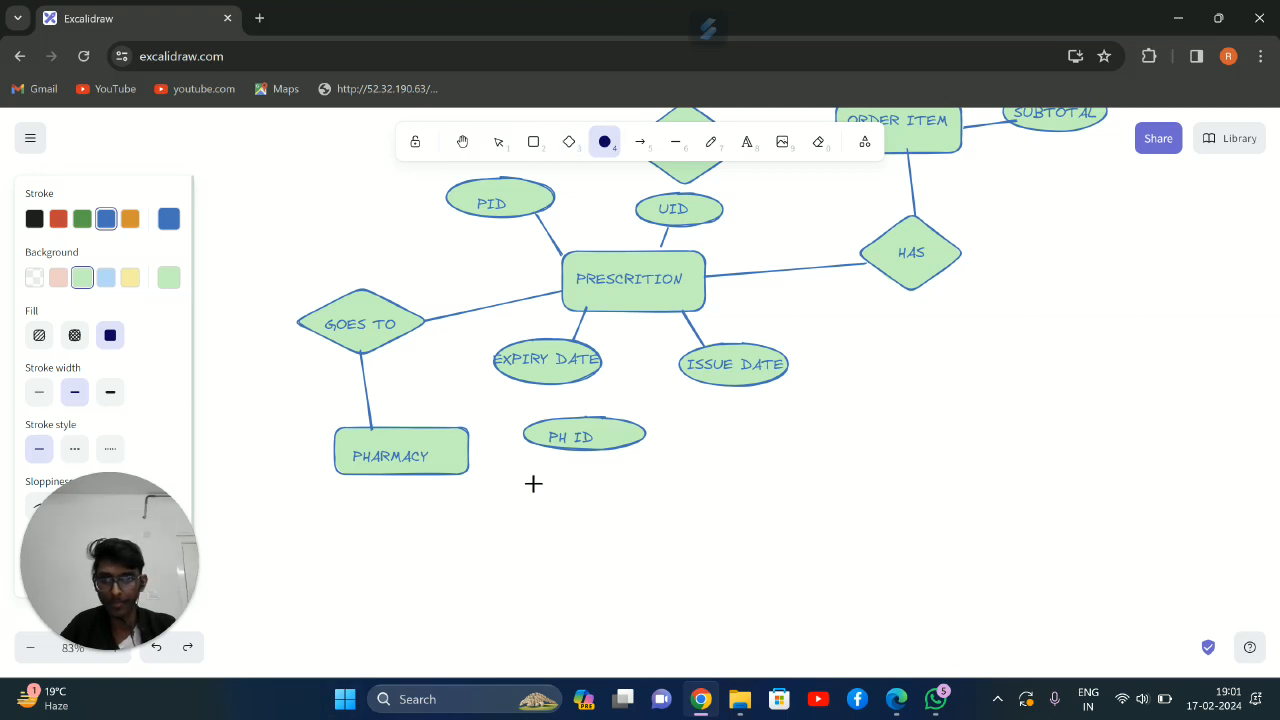
pyautogui.moveTo(531, 483)
pyautogui.mouseDown()
pyautogui.moveTo(638, 519)
pyautogui.moveTo(649, 489)
pyautogui.mouseUp()
pyautogui.click(636, 499)
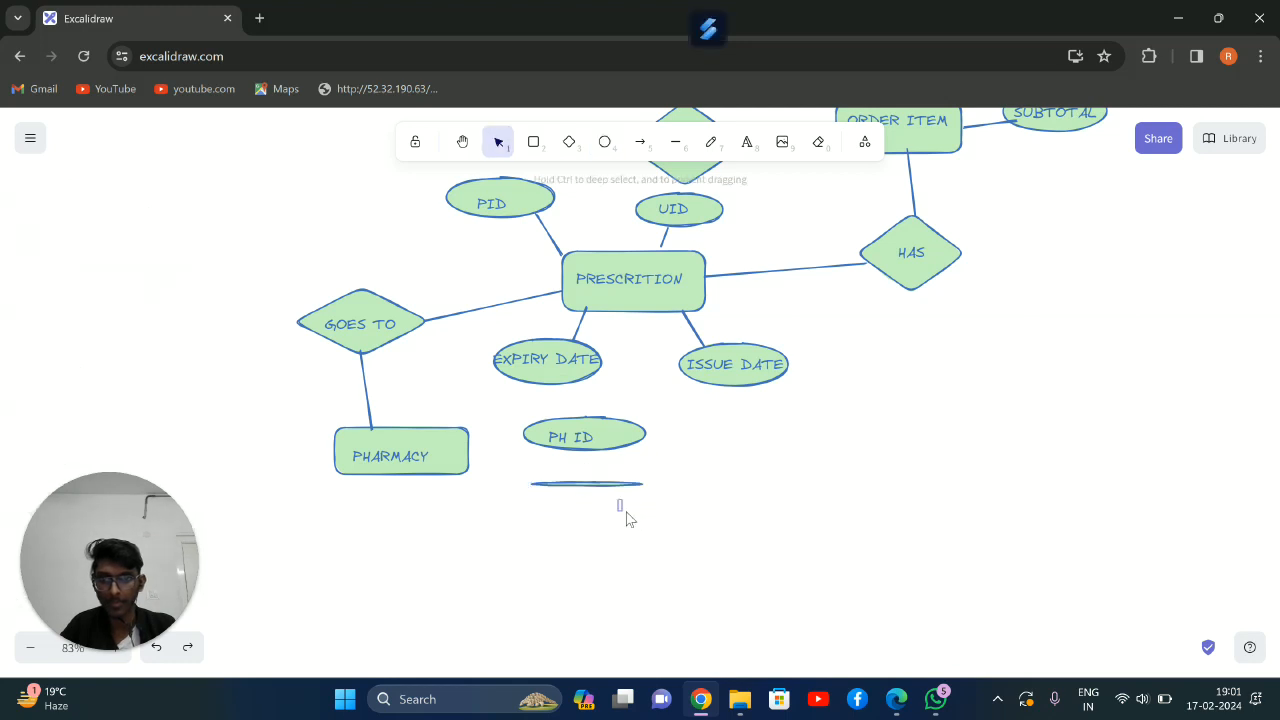
pyautogui.moveTo(622, 485); pyautogui.dragTo(643, 512)
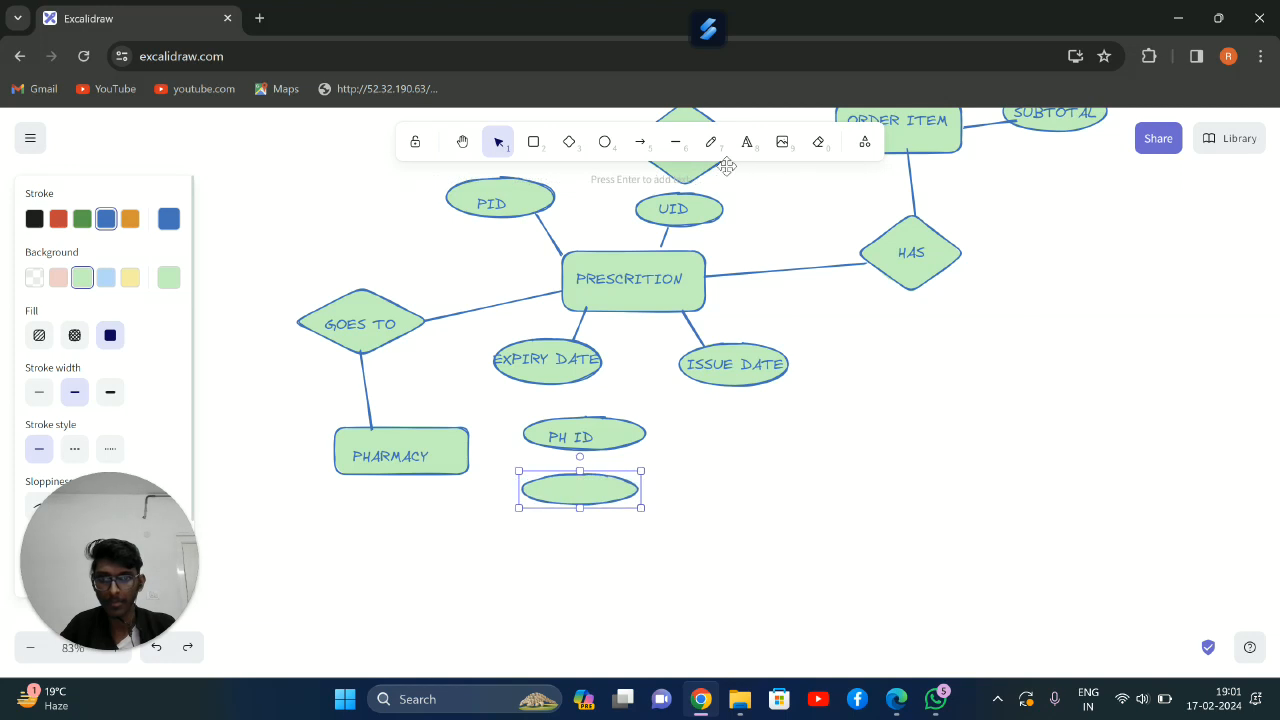
pyautogui.click(746, 141)
pyautogui.click(573, 471)
pyautogui.write('NAME')
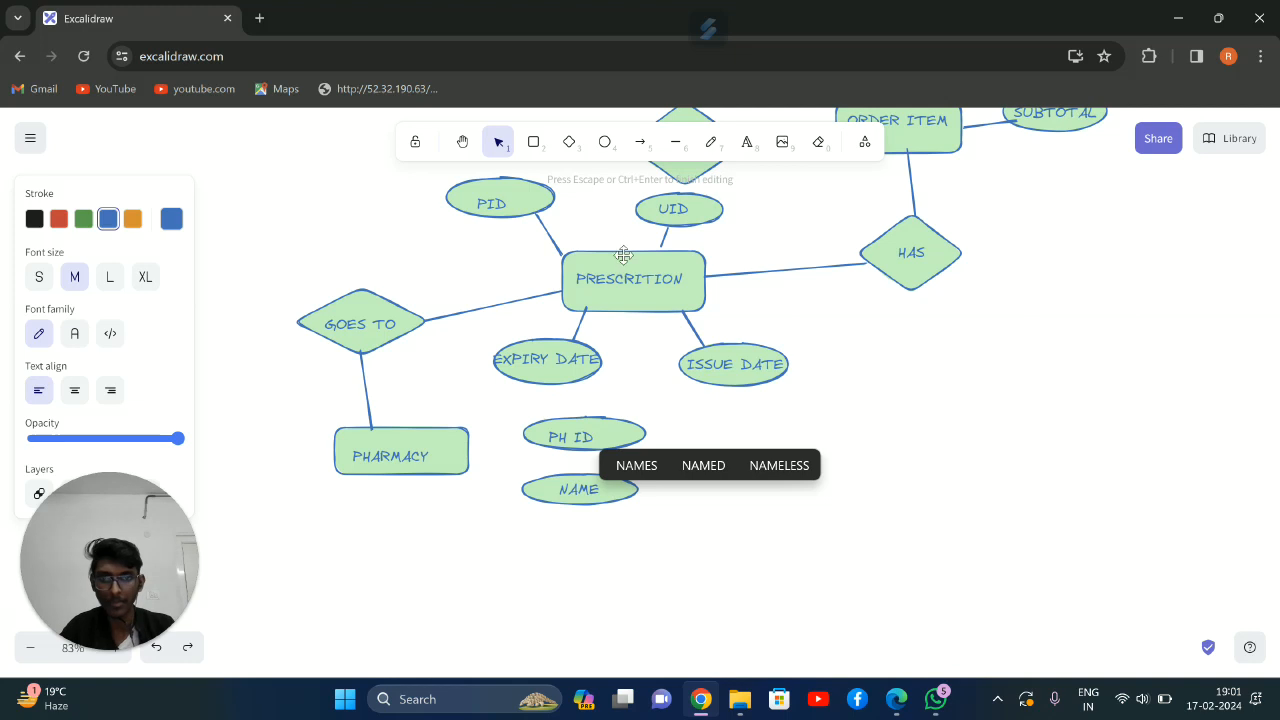
# Draw an ellipse at the upper left of the PHARMACY rectangle and label it ADRESS
pyautogui.click(605, 144)
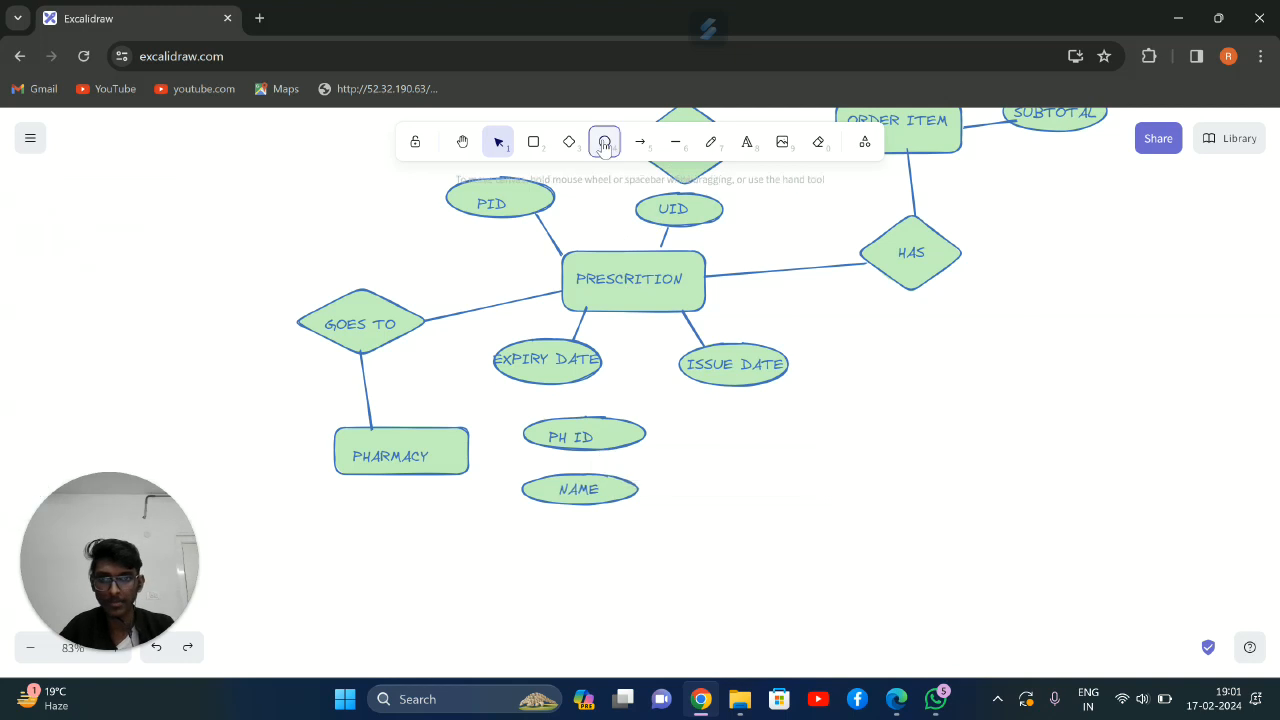
pyautogui.moveTo(250, 399); pyautogui.dragTo(329, 421)
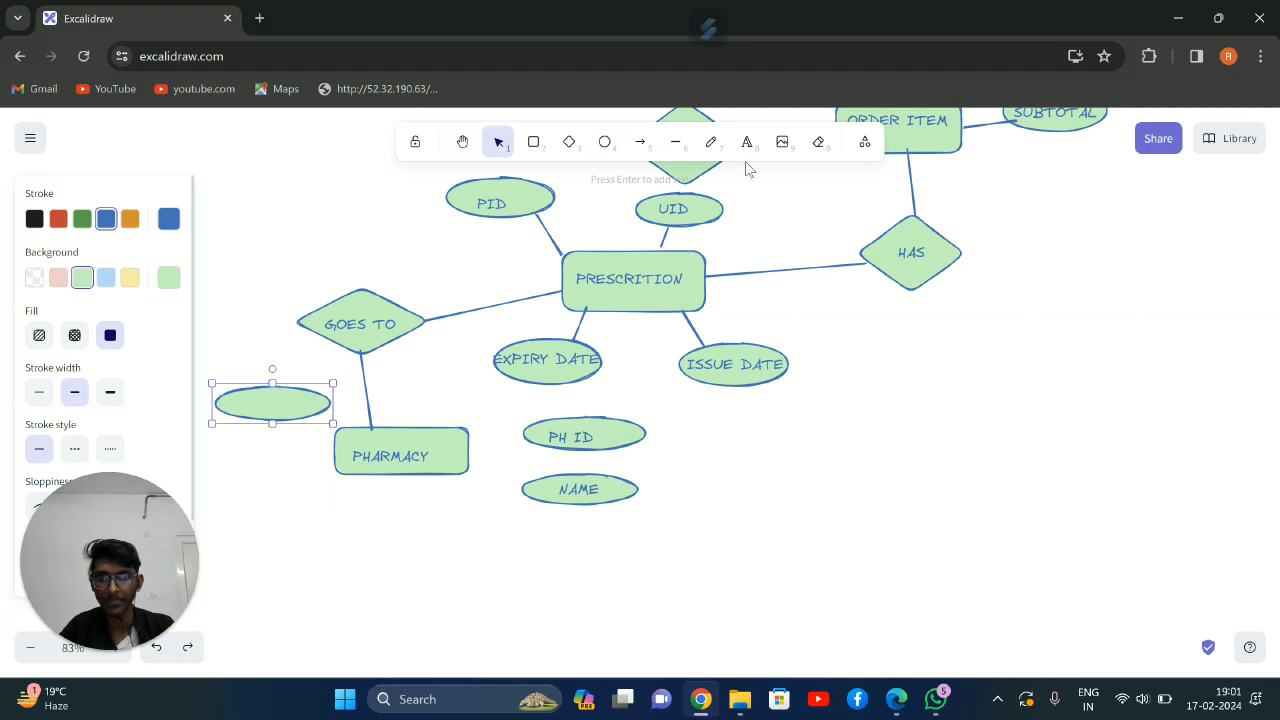
pyautogui.click(747, 141)
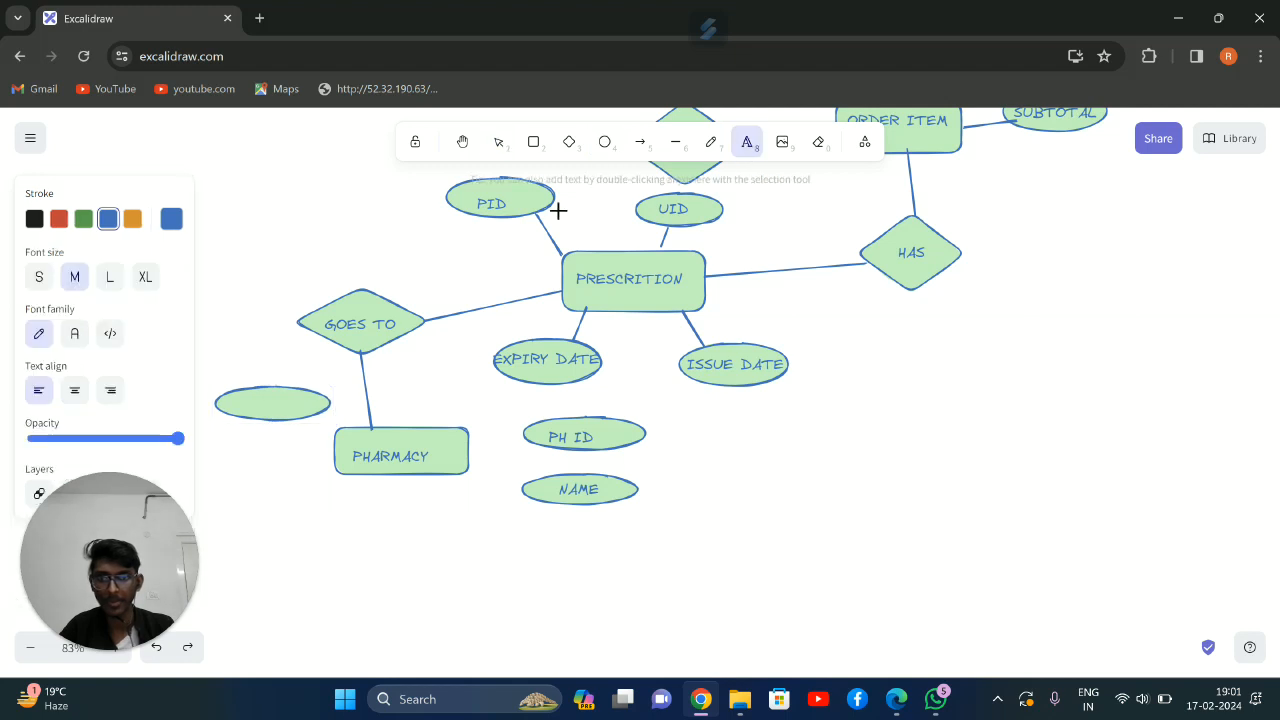
pyautogui.click(240, 401)
pyautogui.write('ADREWSS')
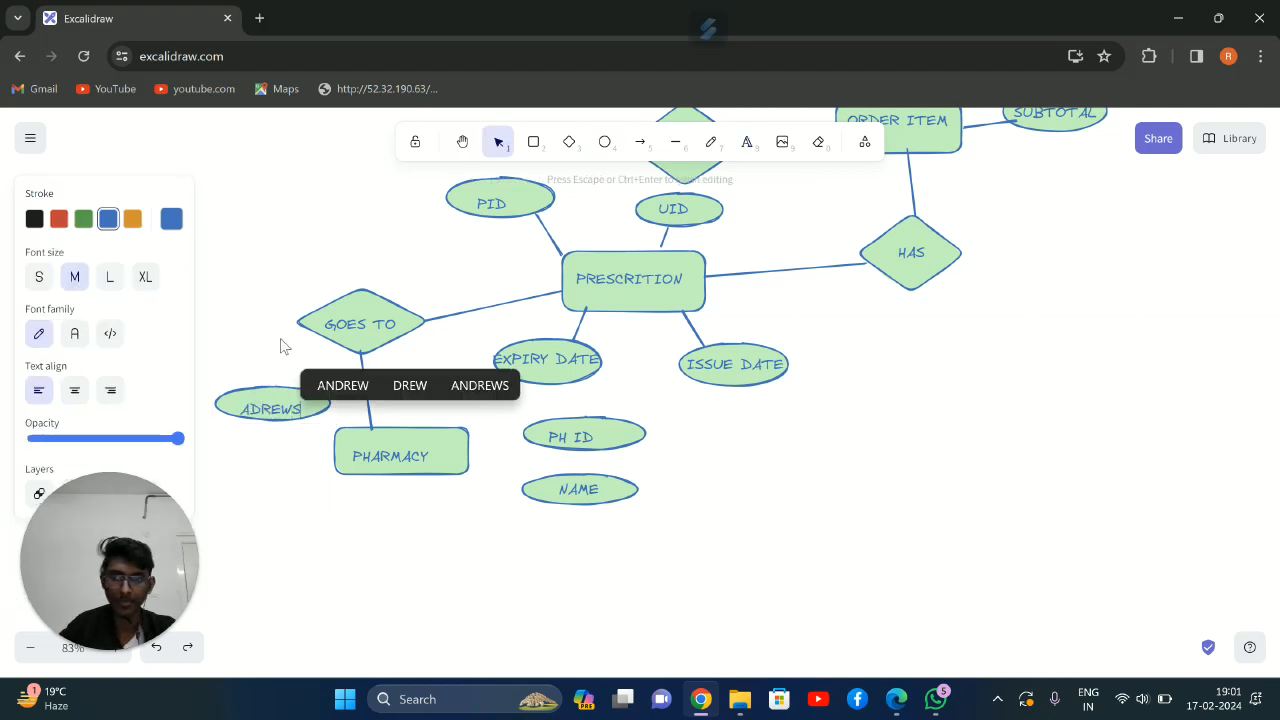
pyautogui.press('BackSpace')
pyautogui.press('BackSpace')
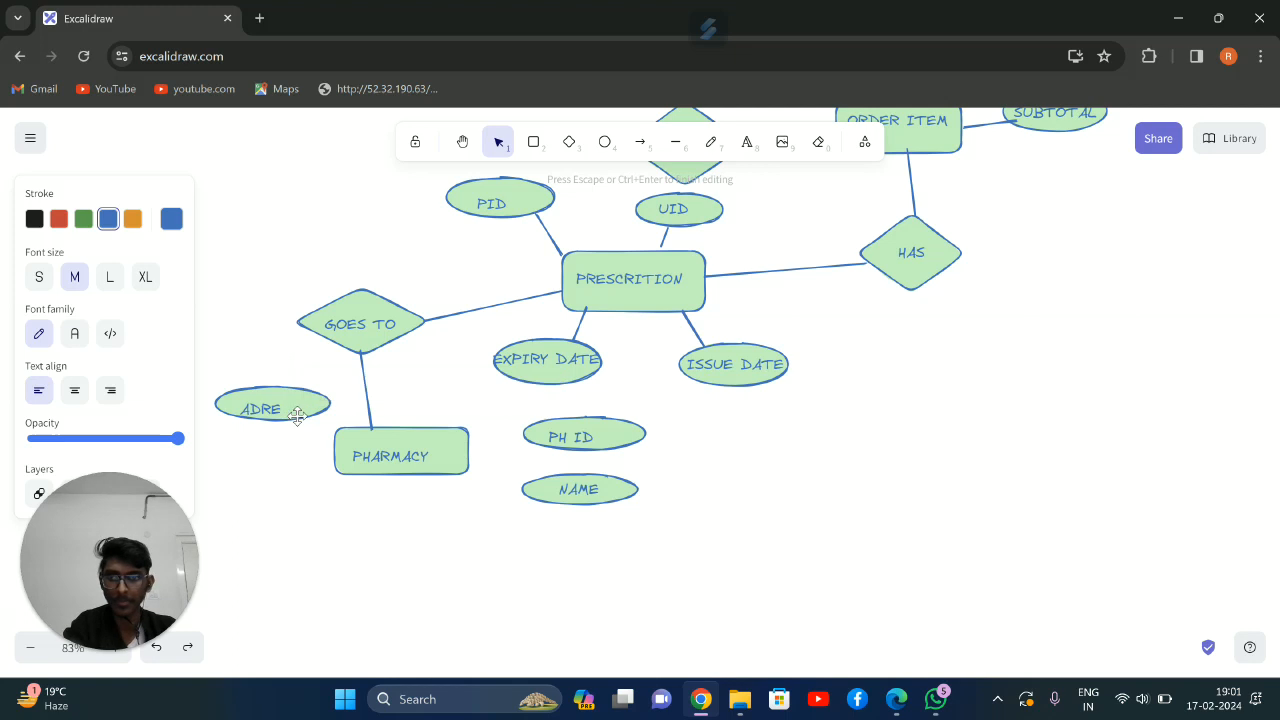
pyautogui.write('ESS')
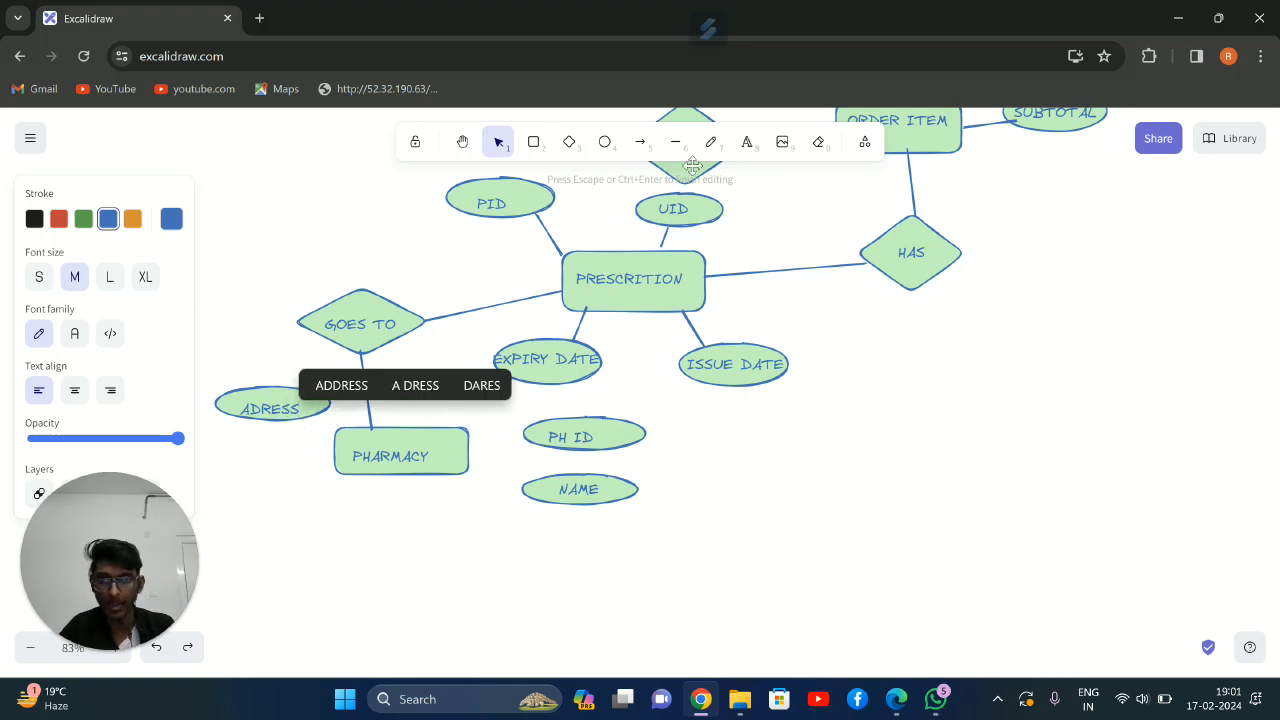
# Connect the PHARMACY rectangle with straight lines to the PH ID, NAME and ADRESS ellipses
pyautogui.click(675, 141)
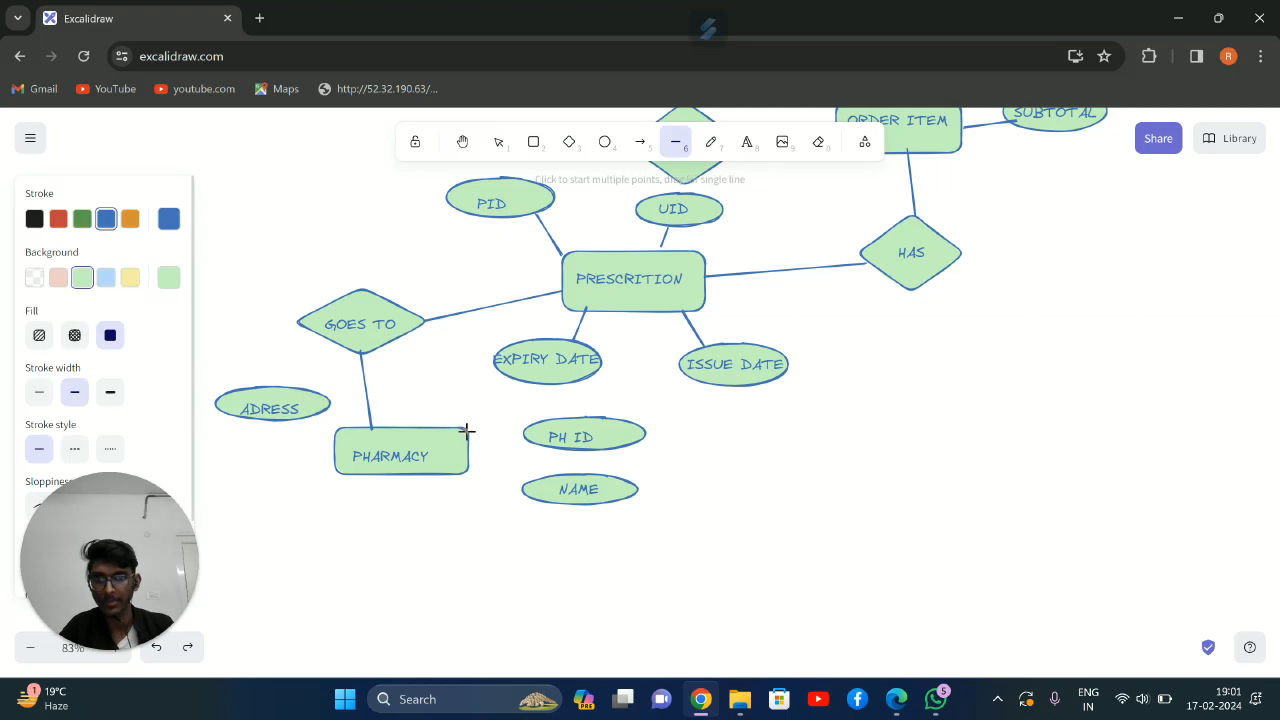
pyautogui.moveTo(484, 435); pyautogui.dragTo(538, 432)
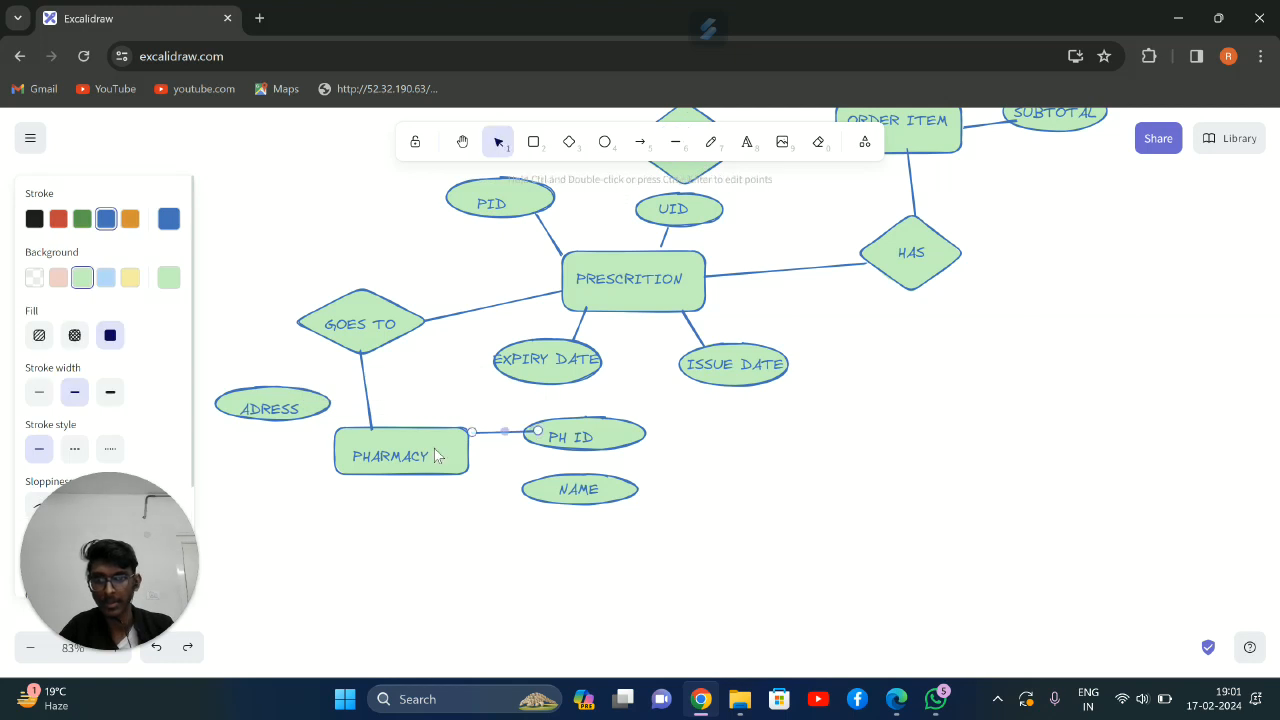
pyautogui.moveTo(476, 460)
pyautogui.mouseDown()
pyautogui.moveTo(506, 474)
pyautogui.moveTo(476, 463)
pyautogui.mouseUp()
pyautogui.click(676, 141)
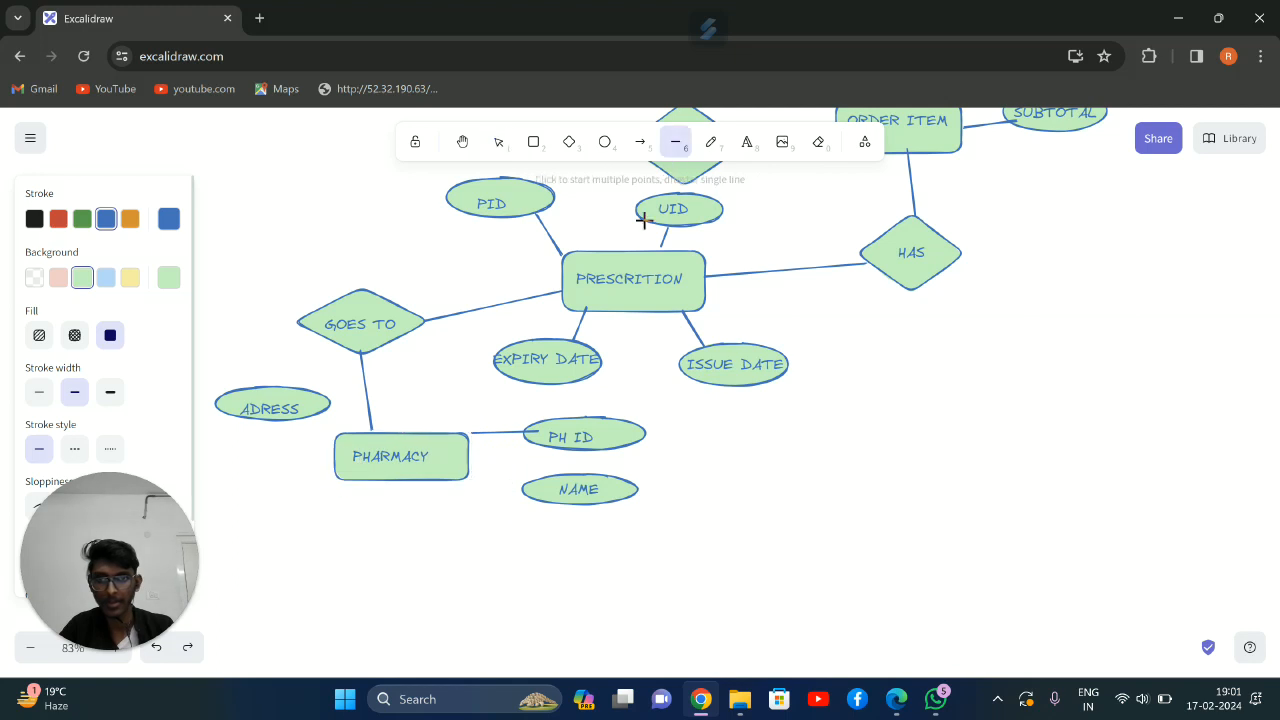
pyautogui.moveTo(517, 494); pyautogui.dragTo(530, 488)
pyautogui.click(675, 142)
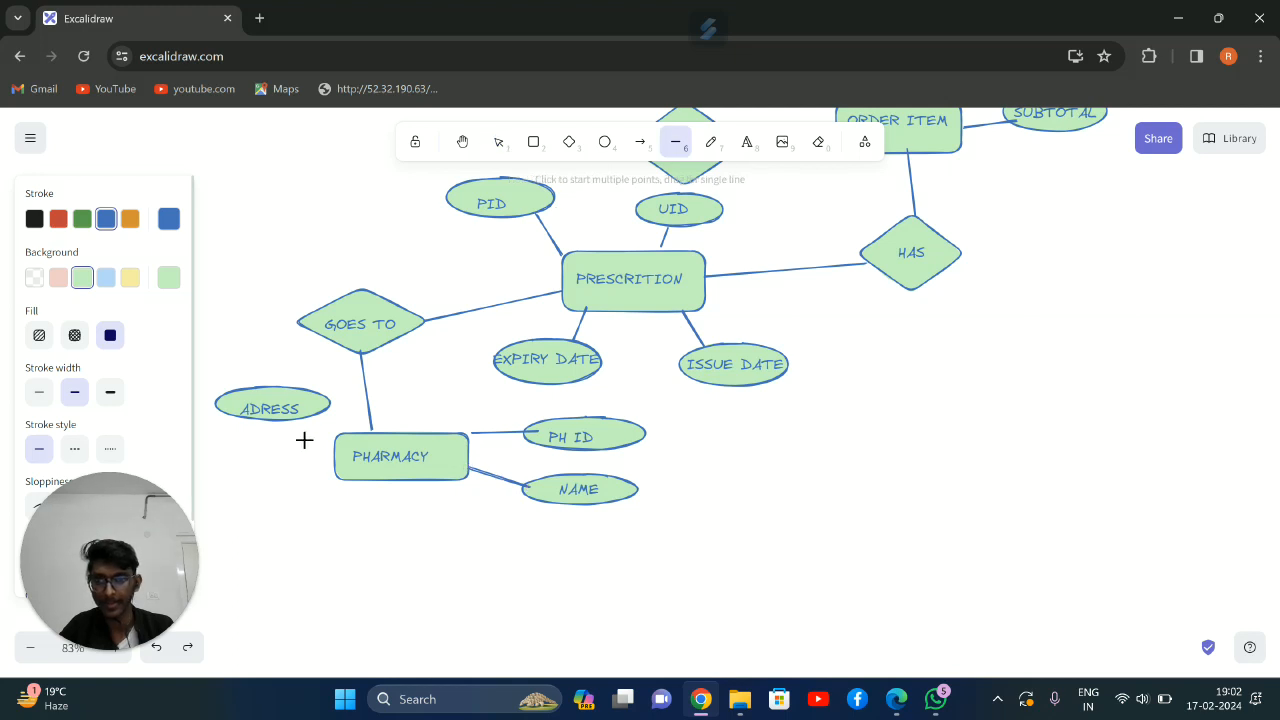
pyautogui.moveTo(343, 437); pyautogui.dragTo(343, 437)
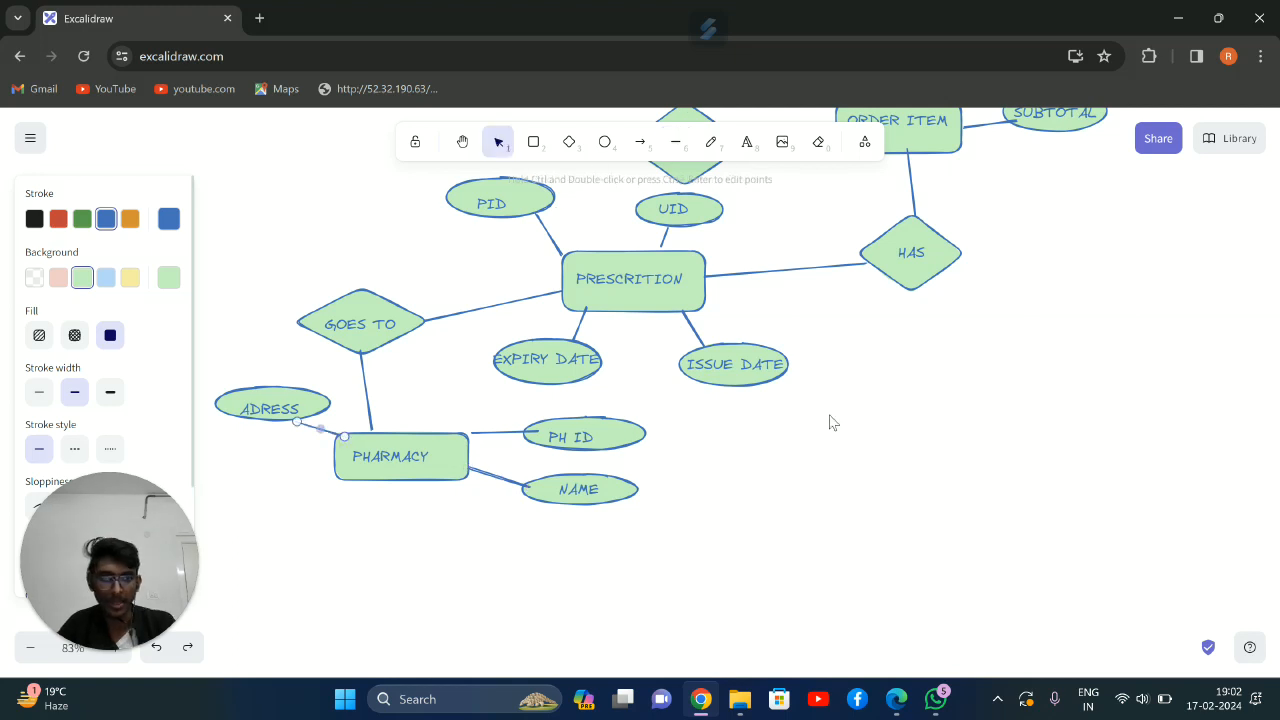
# Draw a flat ellipse at the lower left of the PHARMACY rectangle and label it PHONE NO
pyautogui.scroll(8, 697, 358)
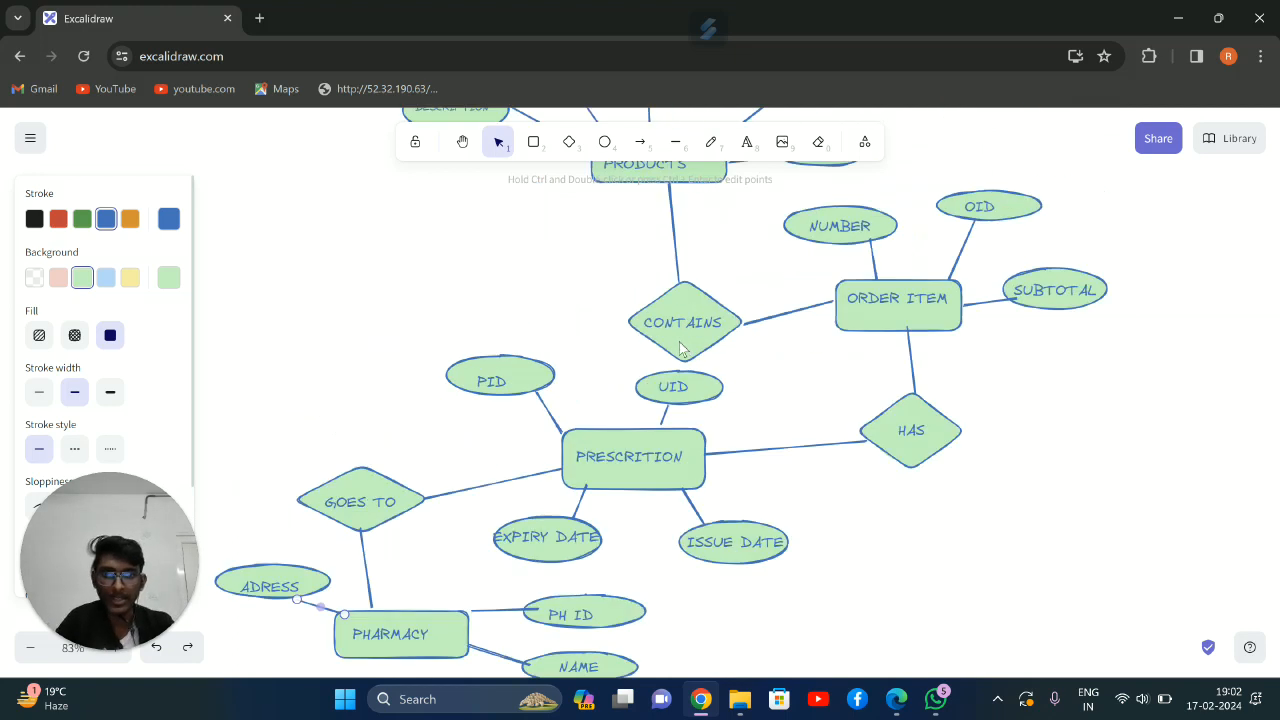
pyautogui.scroll(-3, 655, 345)
pyautogui.scroll(-6, 650, 342)
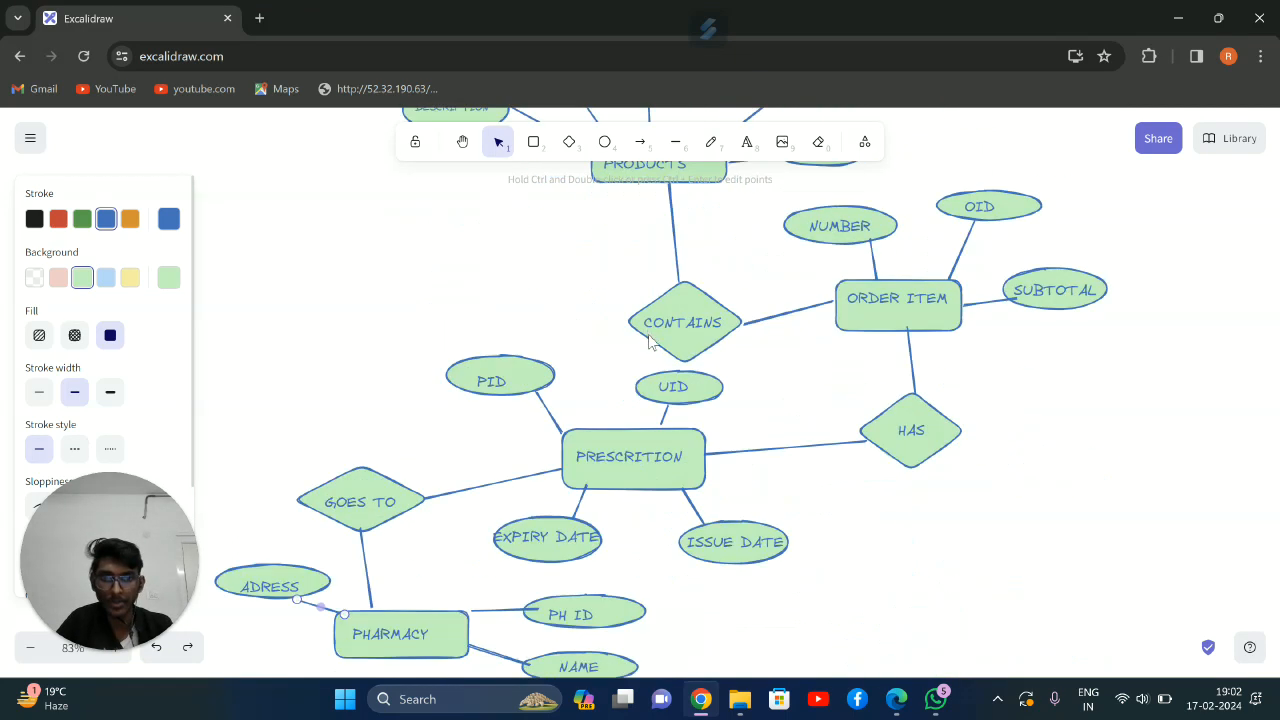
pyautogui.click(1216, 358)
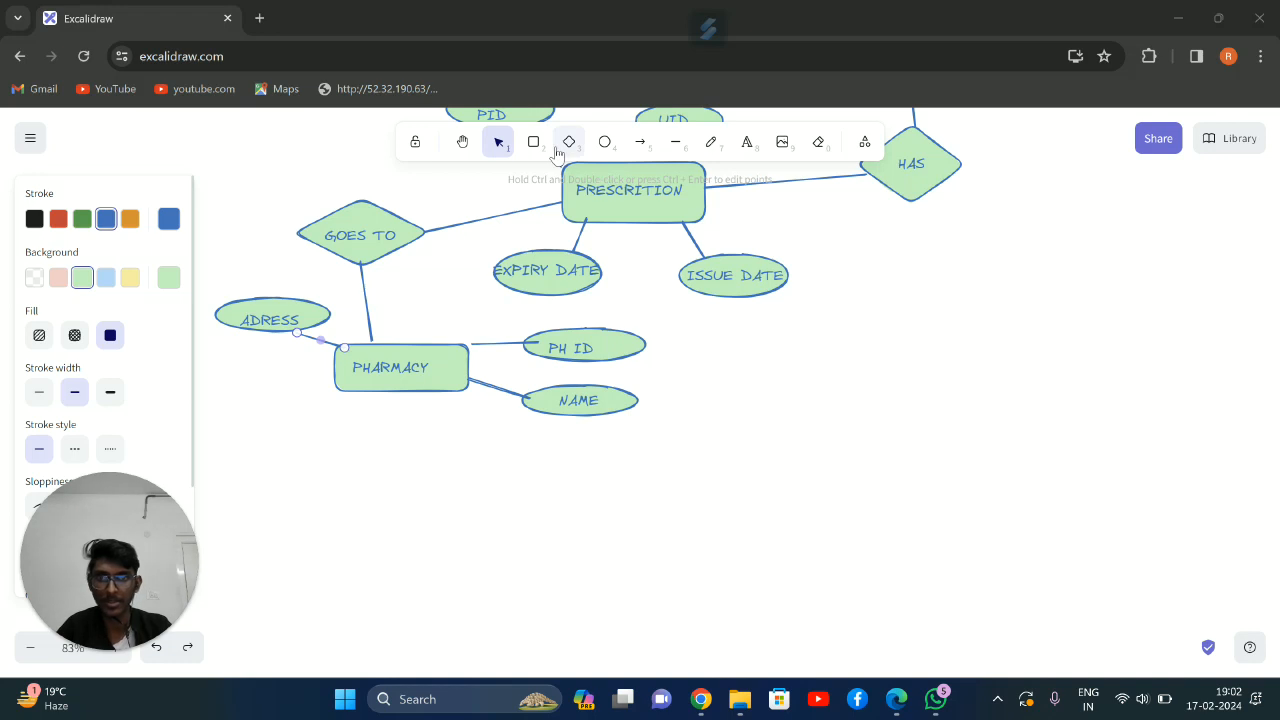
pyautogui.click(604, 142)
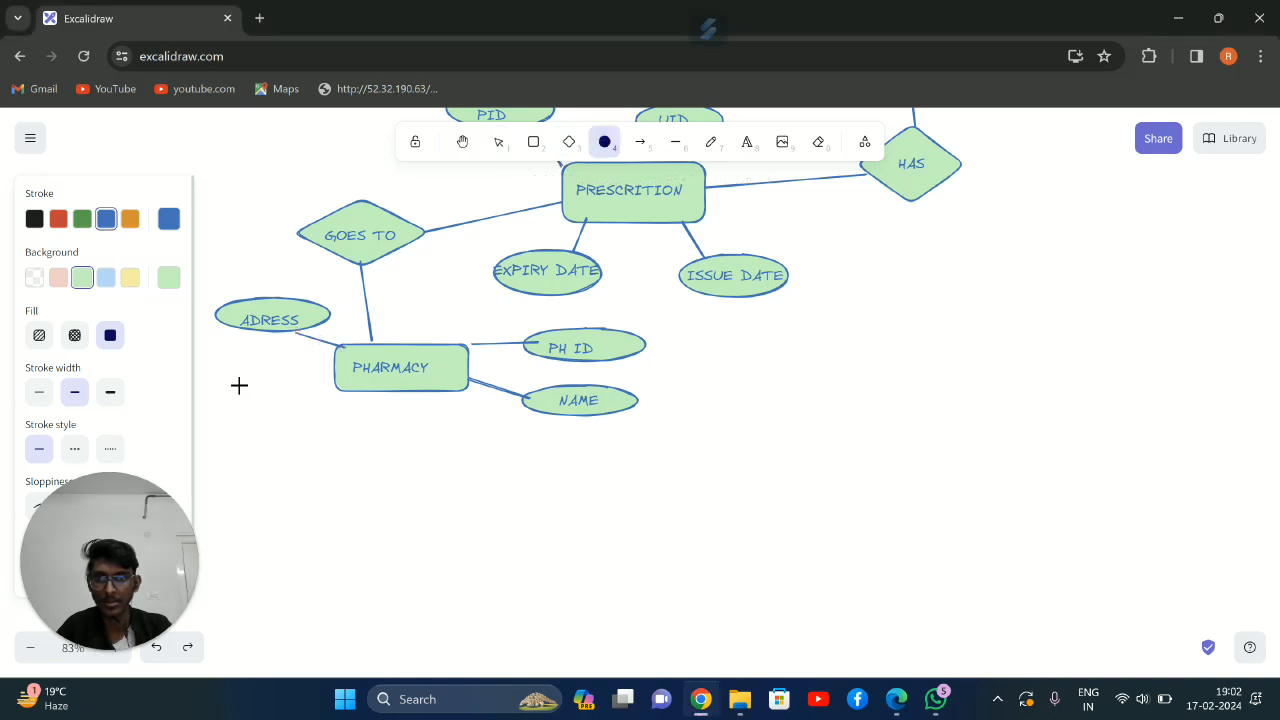
pyautogui.moveTo(236, 417); pyautogui.dragTo(322, 439)
pyautogui.click(747, 142)
pyautogui.click(262, 417)
pyautogui.press('Escape')
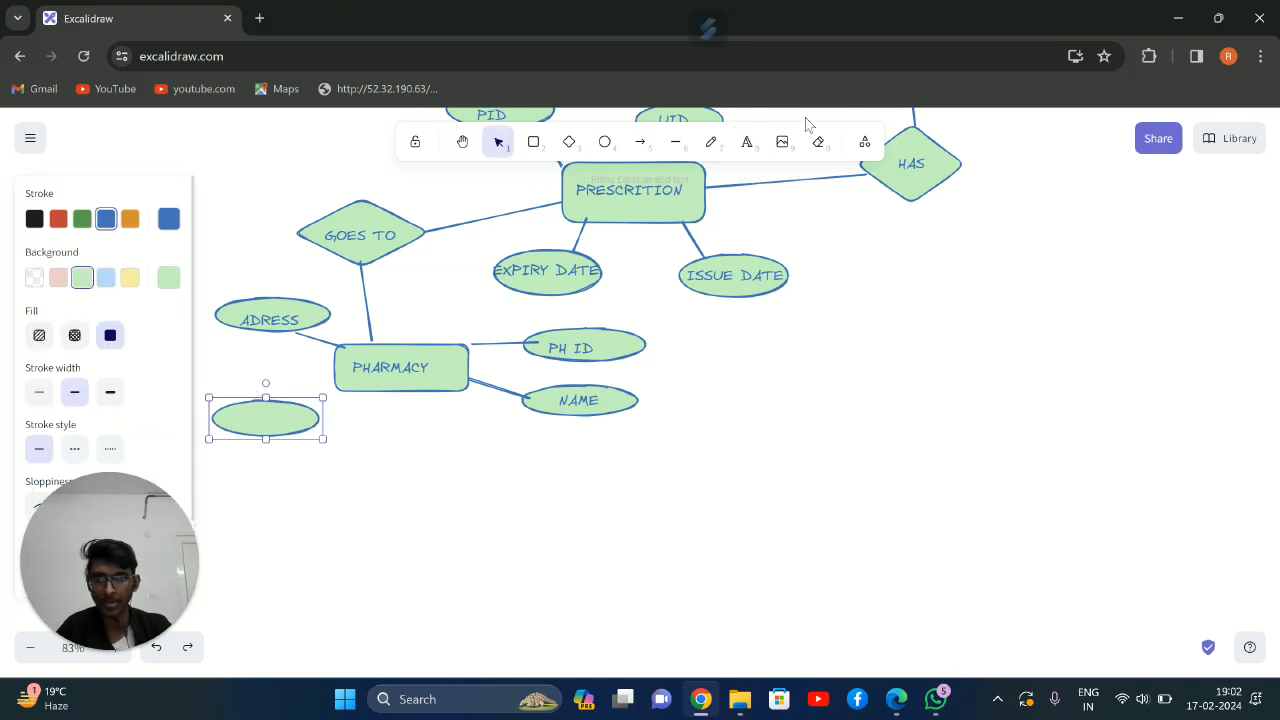
pyautogui.click(747, 142)
pyautogui.click(231, 420)
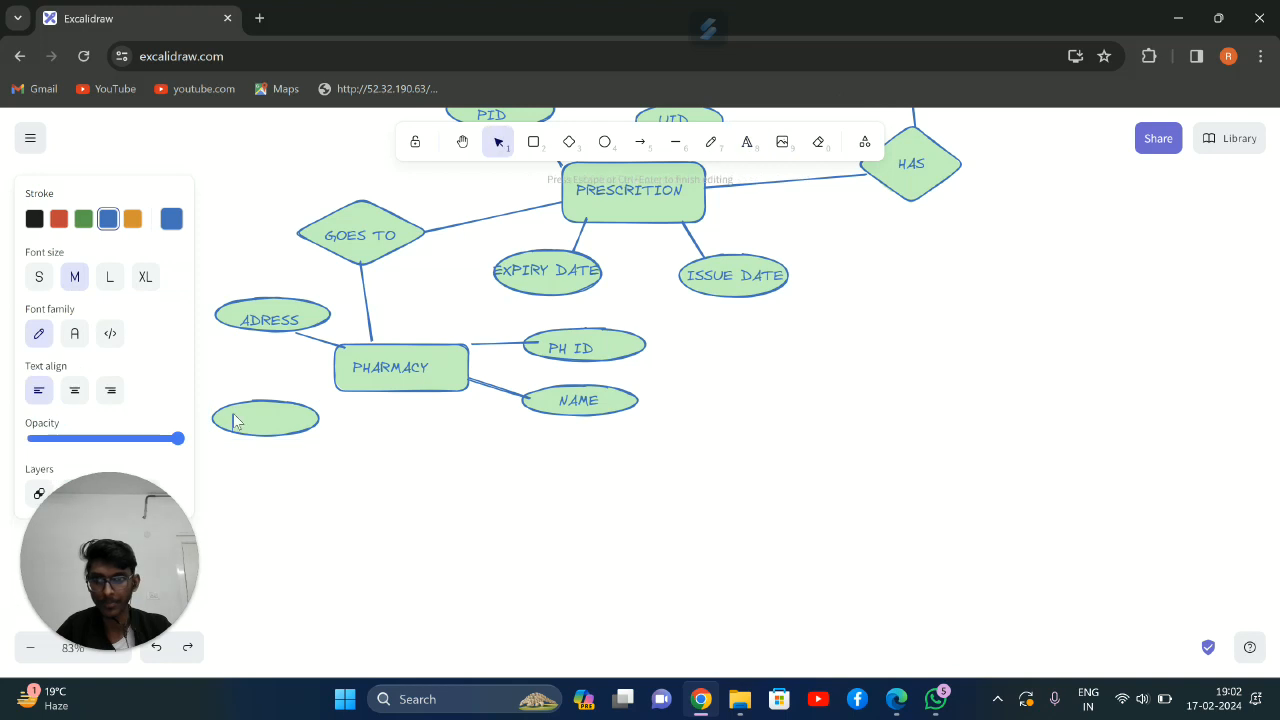
pyautogui.write('PHONE NO')
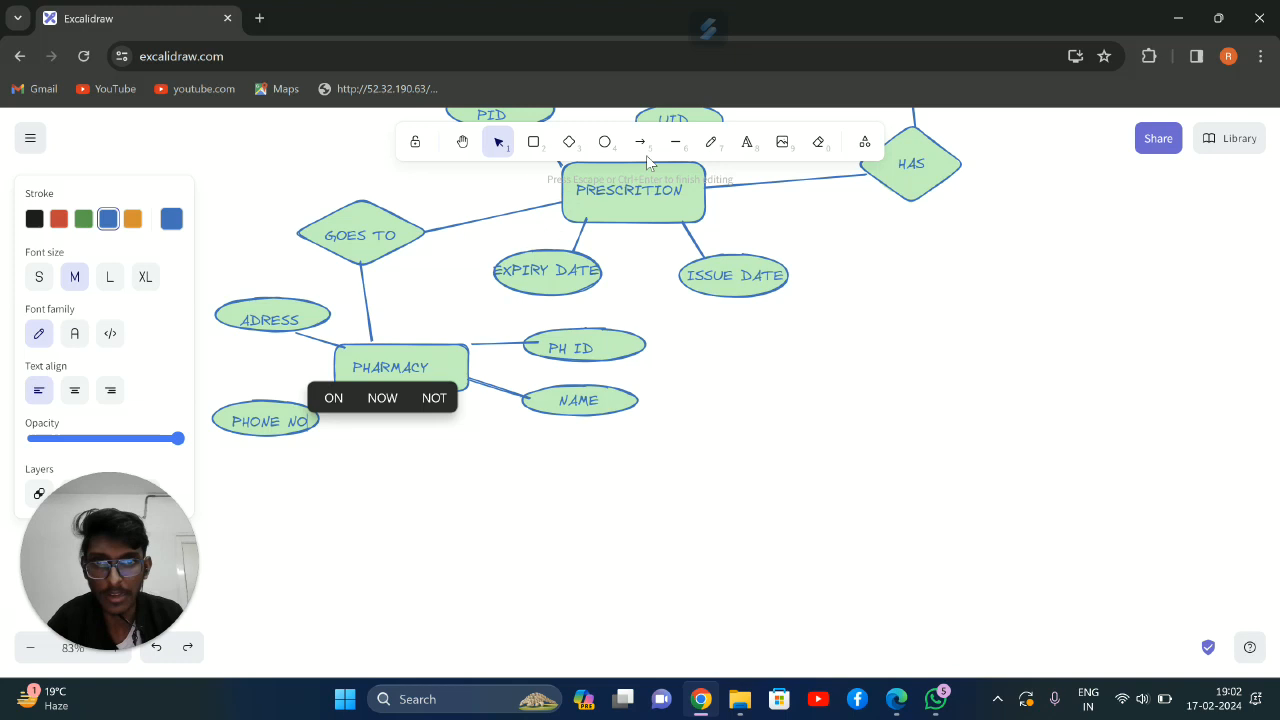
# Connect PHONE NO to PHARMACY with a line and adjust the PH ID line's end to meet the PHARMACY rectangle
pyautogui.click(675, 142)
pyautogui.moveTo(303, 403); pyautogui.dragTo(336, 387)
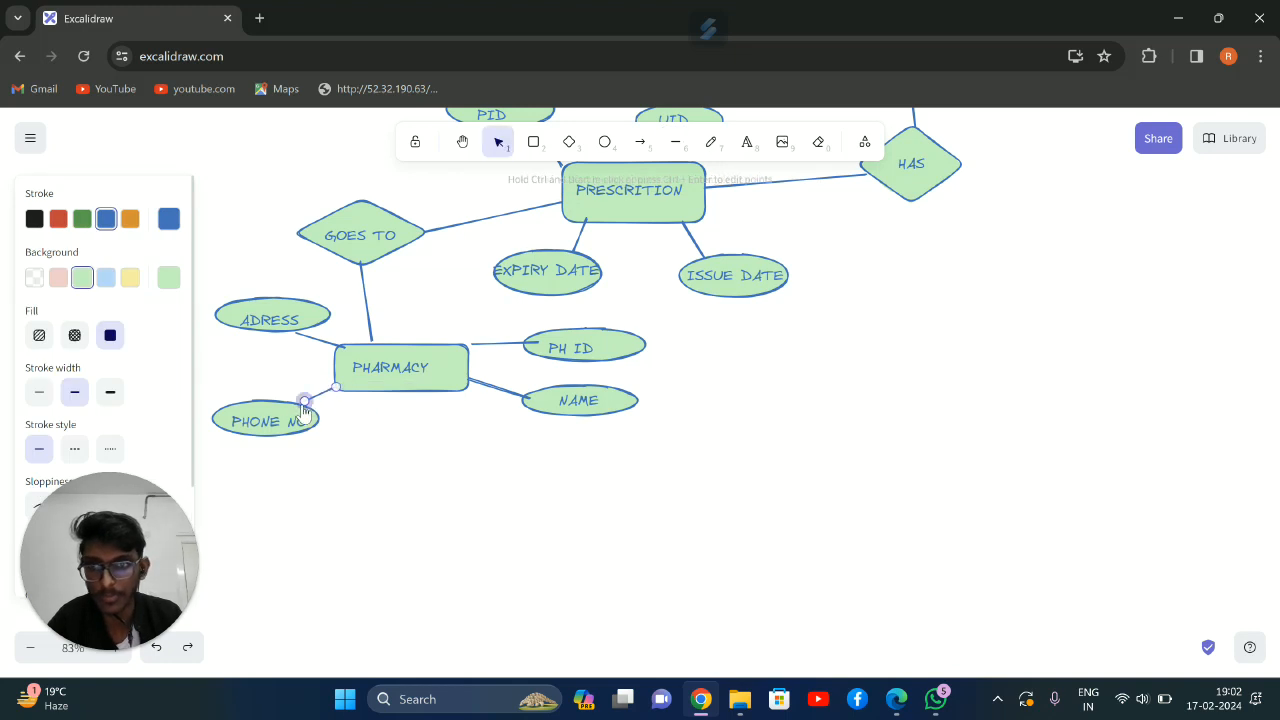
pyautogui.click(473, 350)
pyautogui.moveTo(471, 347); pyautogui.dragTo(464, 353)
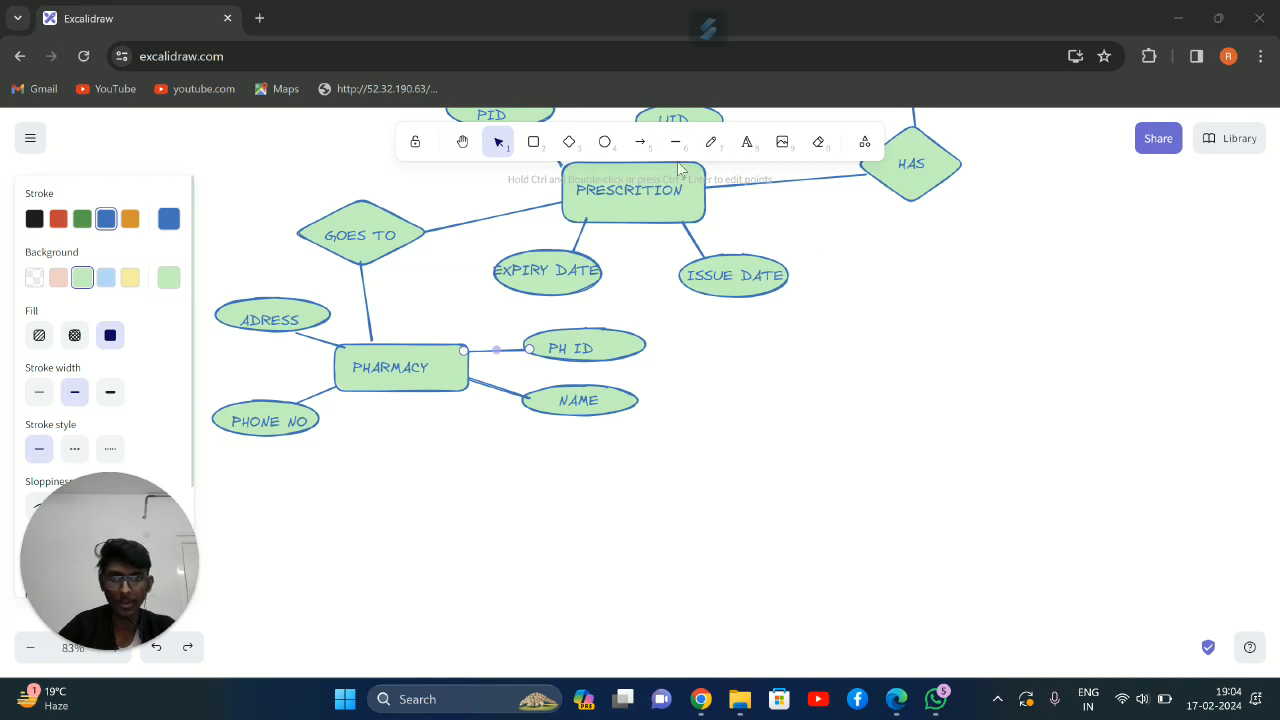
# Draw a second relationship diamond below the HAS diamond and label it GOES TO, with the text centred inside
pyautogui.click(569, 154)
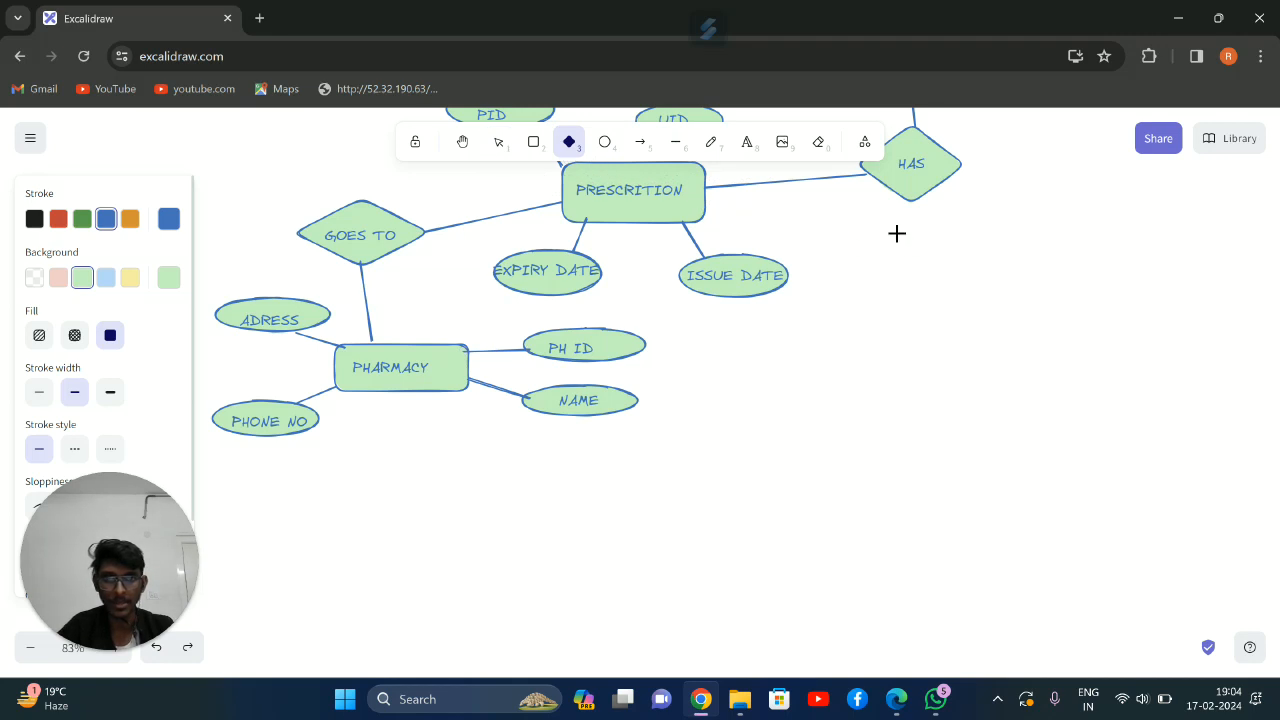
pyautogui.moveTo(913, 245)
pyautogui.mouseDown()
pyautogui.moveTo(997, 286)
pyautogui.moveTo(1035, 326)
pyautogui.moveTo(1025, 293)
pyautogui.mouseUp()
pyautogui.click(747, 142)
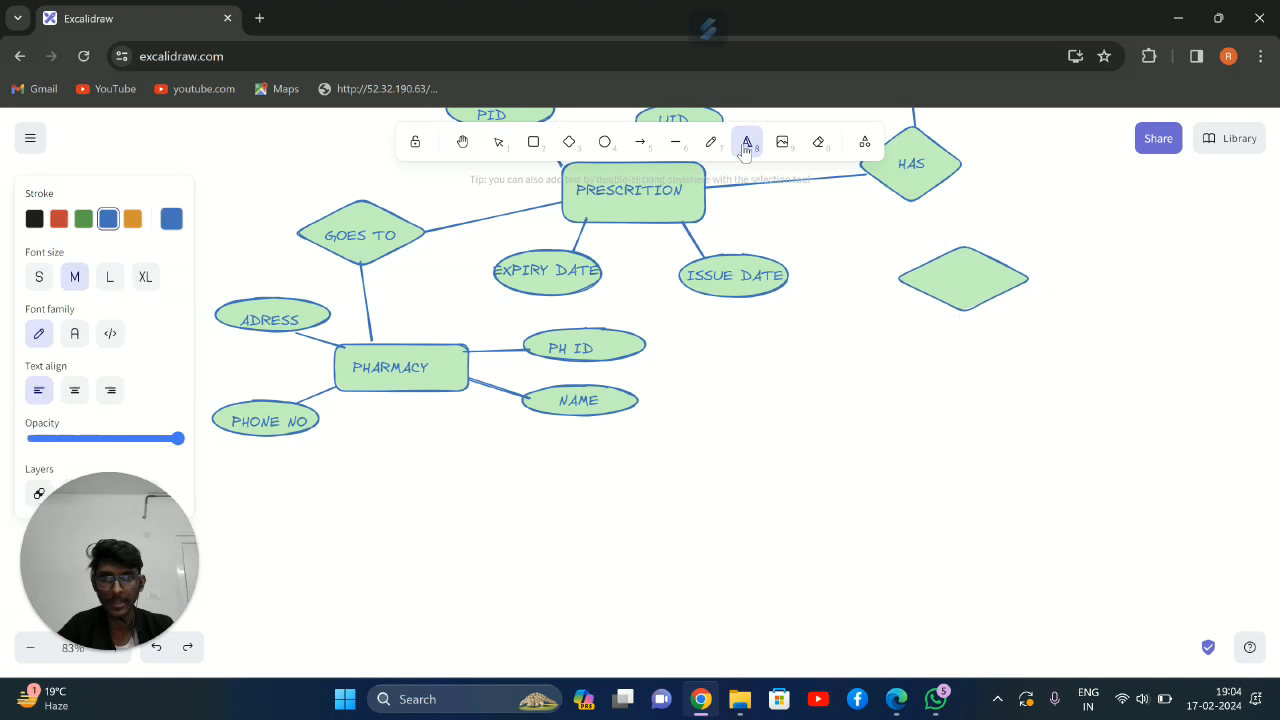
pyautogui.click(933, 278)
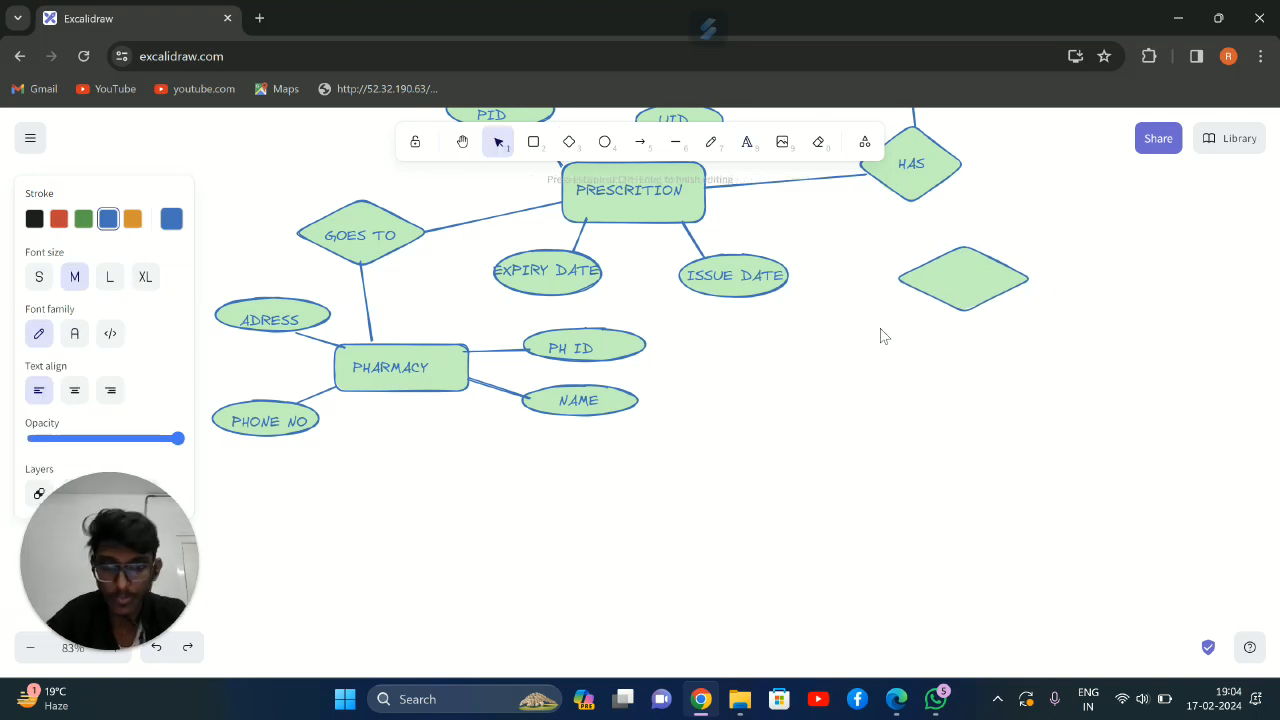
pyautogui.write('GOES TO')
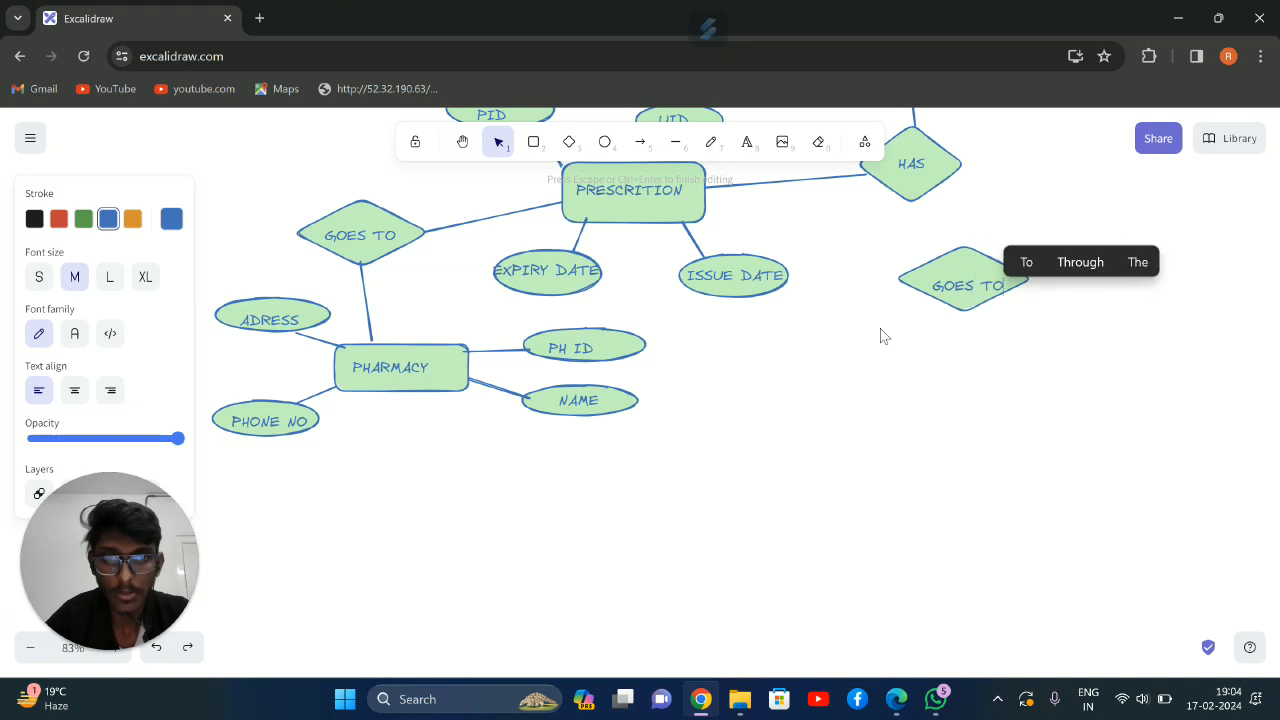
pyautogui.click(1090, 197)
pyautogui.click(973, 282)
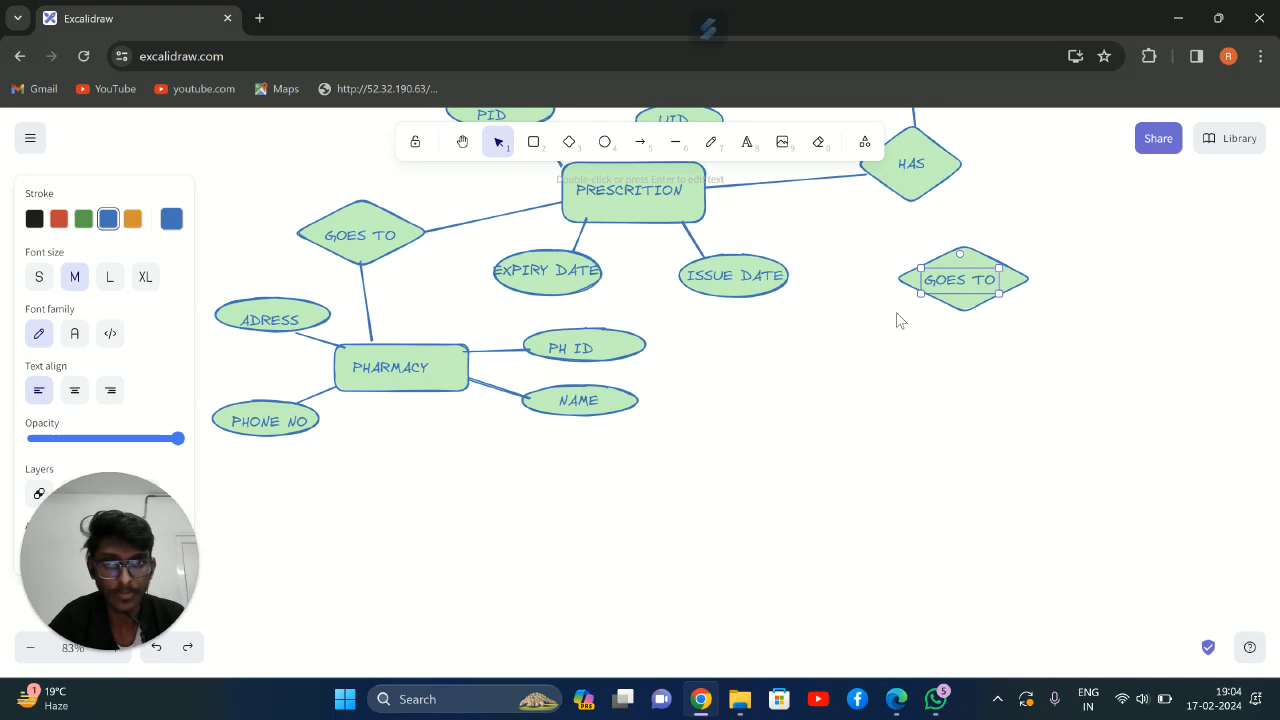
# Draw a rectangle below the new GOES TO diamond and label it DOCTOR
pyautogui.click(533, 143)
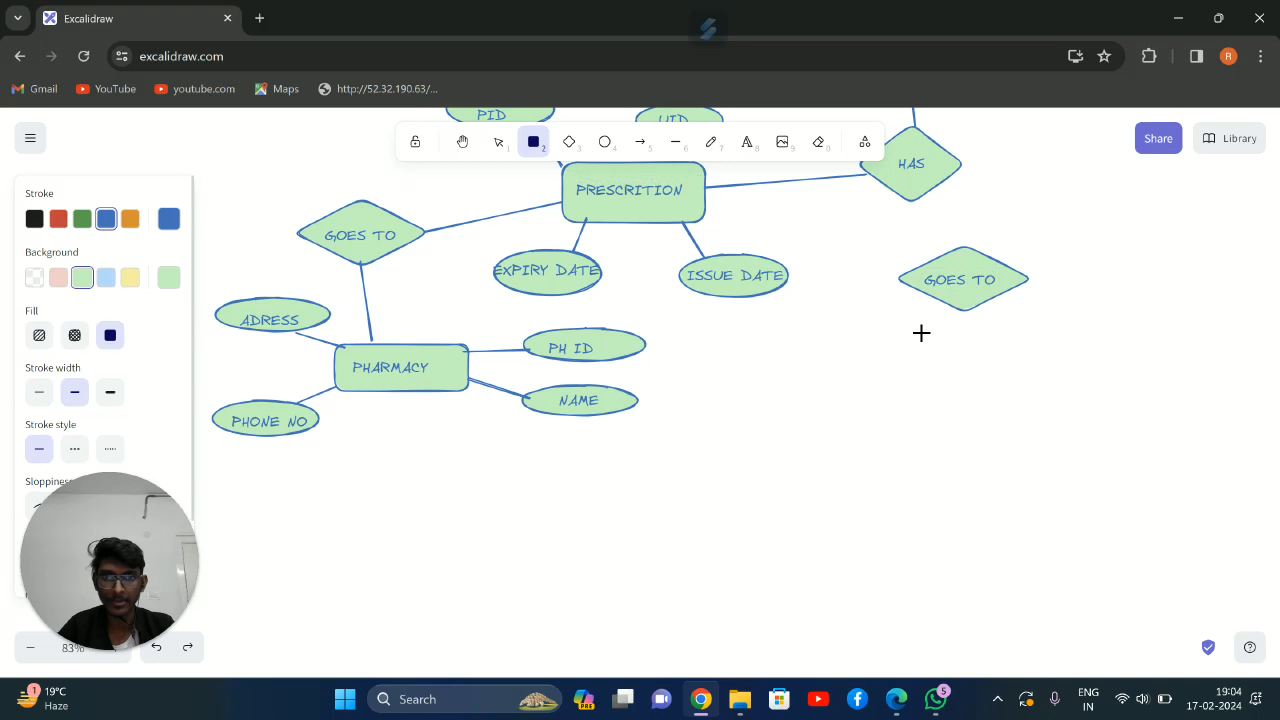
pyautogui.moveTo(960, 393); pyautogui.dragTo(1048, 441)
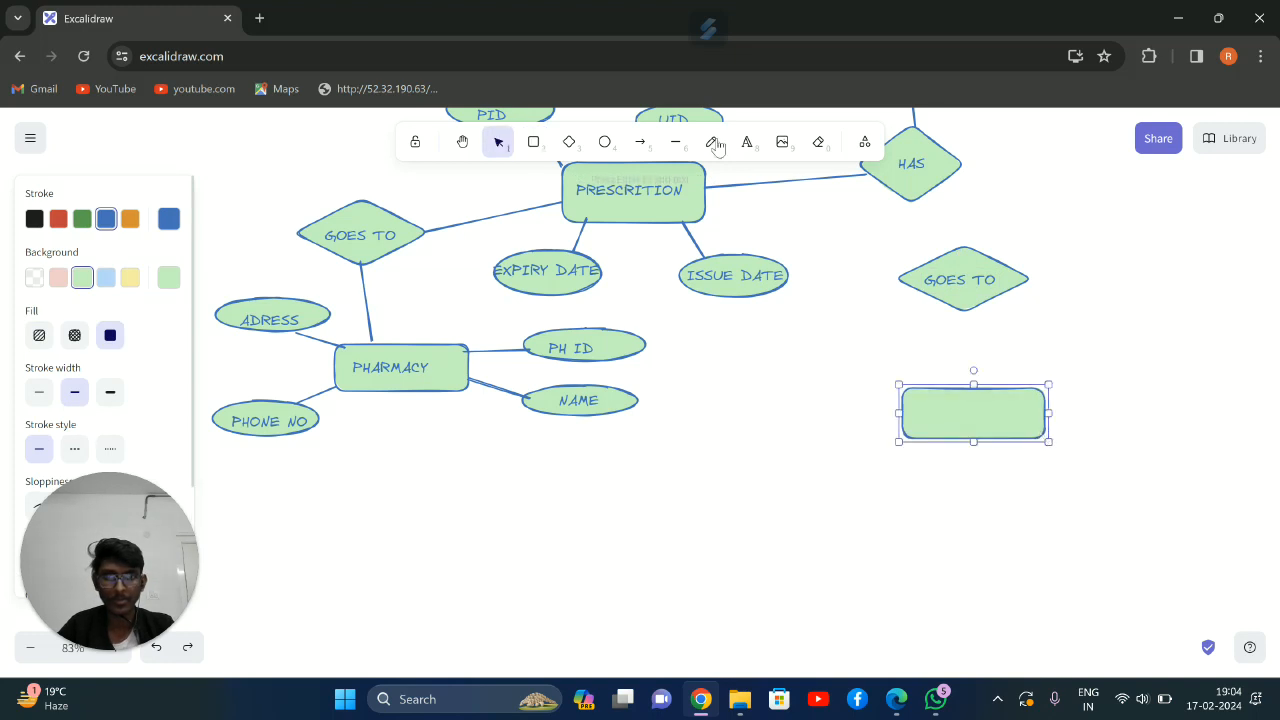
pyautogui.click(747, 142)
pyautogui.click(931, 404)
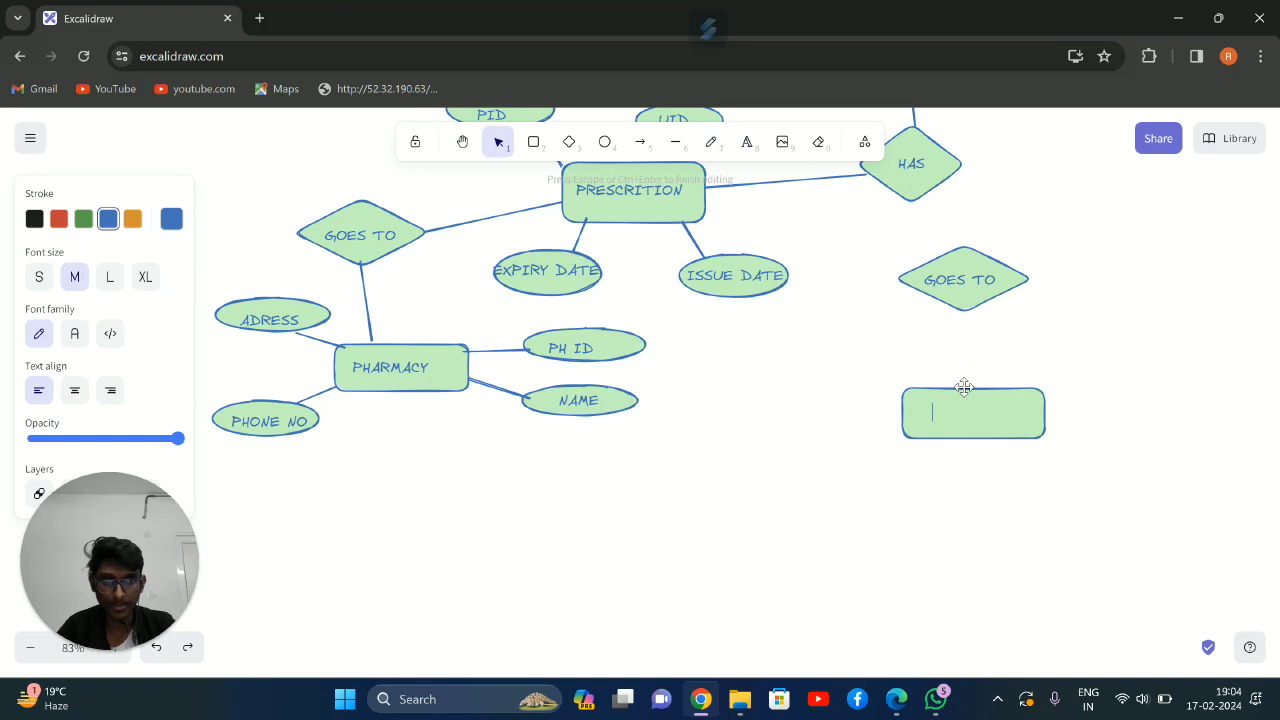
pyautogui.write('DOCTOR')
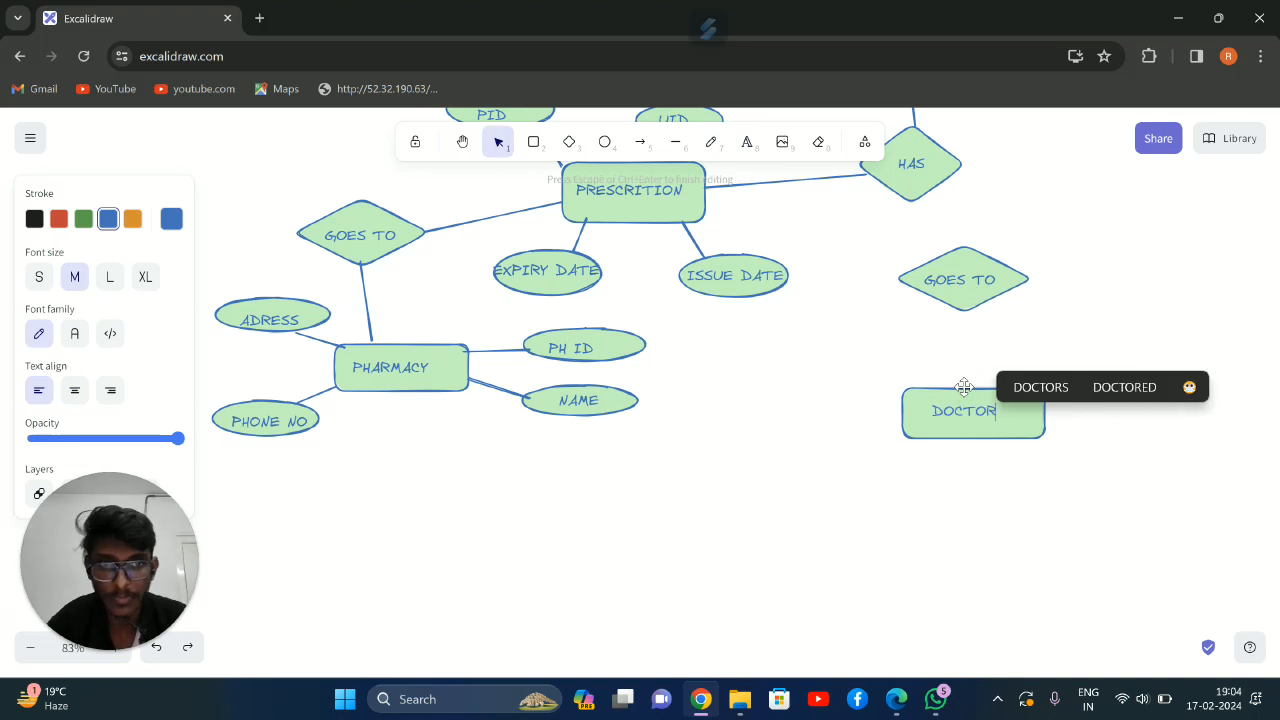
# Connect PRESCRITION to the GOES TO diamond above DOCTOR, and that diamond to the DOCTOR rectangle, with straight lines
pyautogui.click(676, 145)
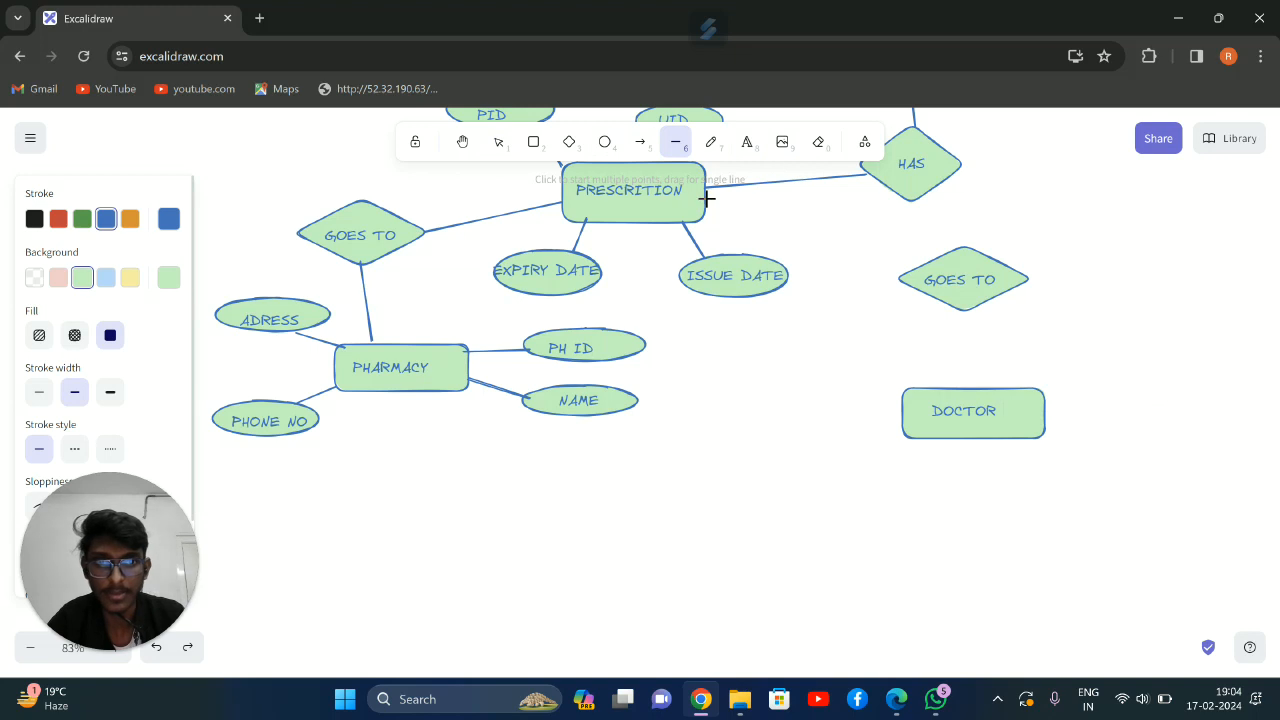
pyautogui.moveTo(738, 220); pyautogui.dragTo(928, 264)
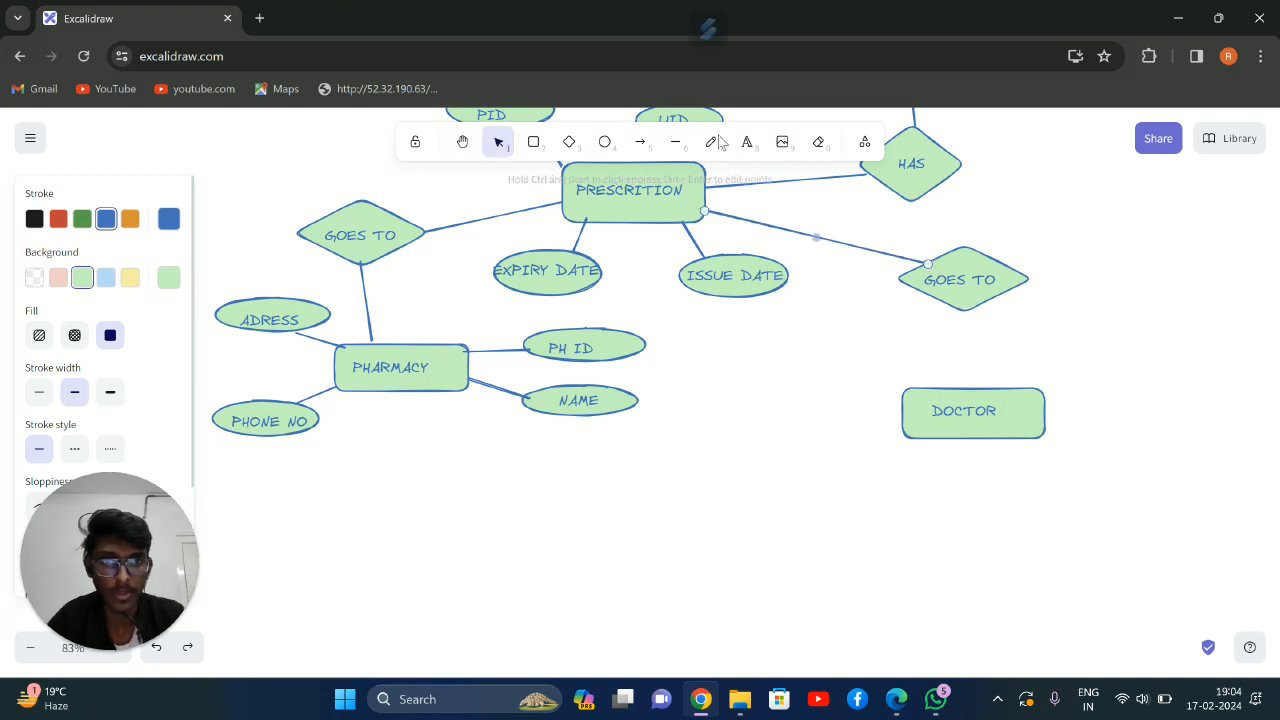
pyautogui.moveTo(970, 305)
pyautogui.mouseDown()
pyautogui.moveTo(964, 405)
pyautogui.moveTo(974, 385)
pyautogui.mouseUp()
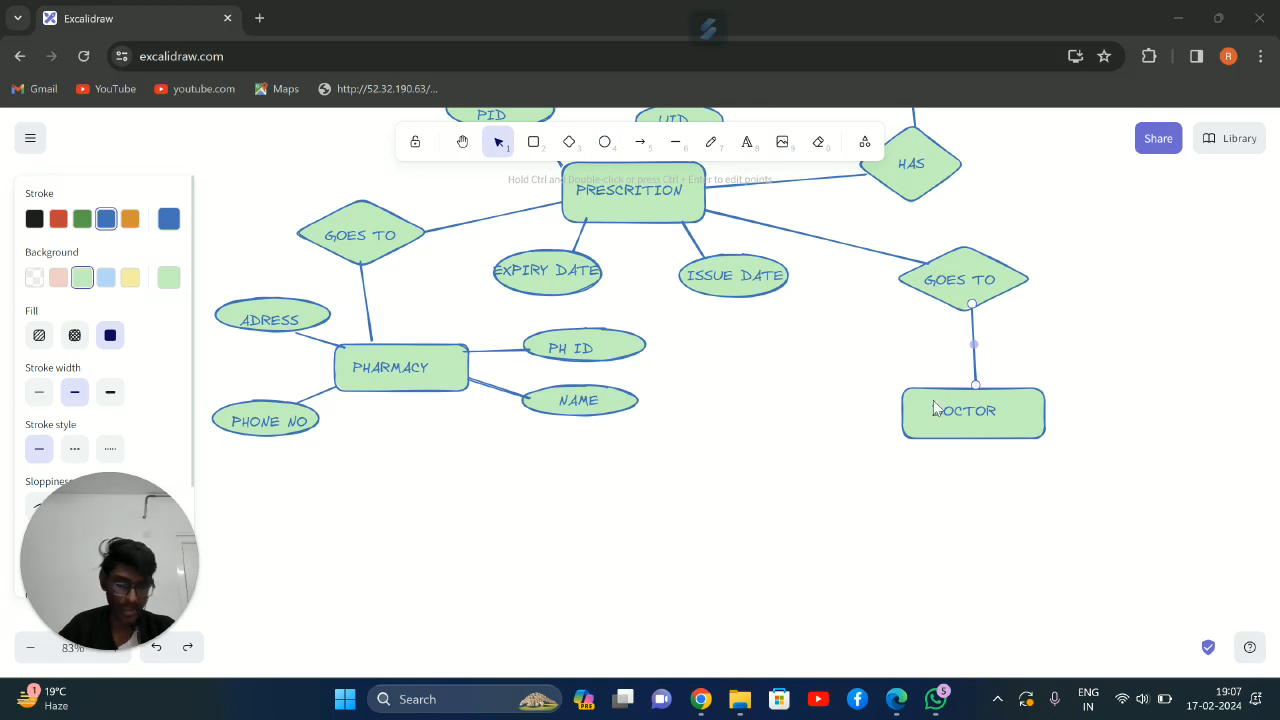
# Draw a small ellipse at the upper right of the DOCTOR rectangle and label it NAME
pyautogui.click(604, 141)
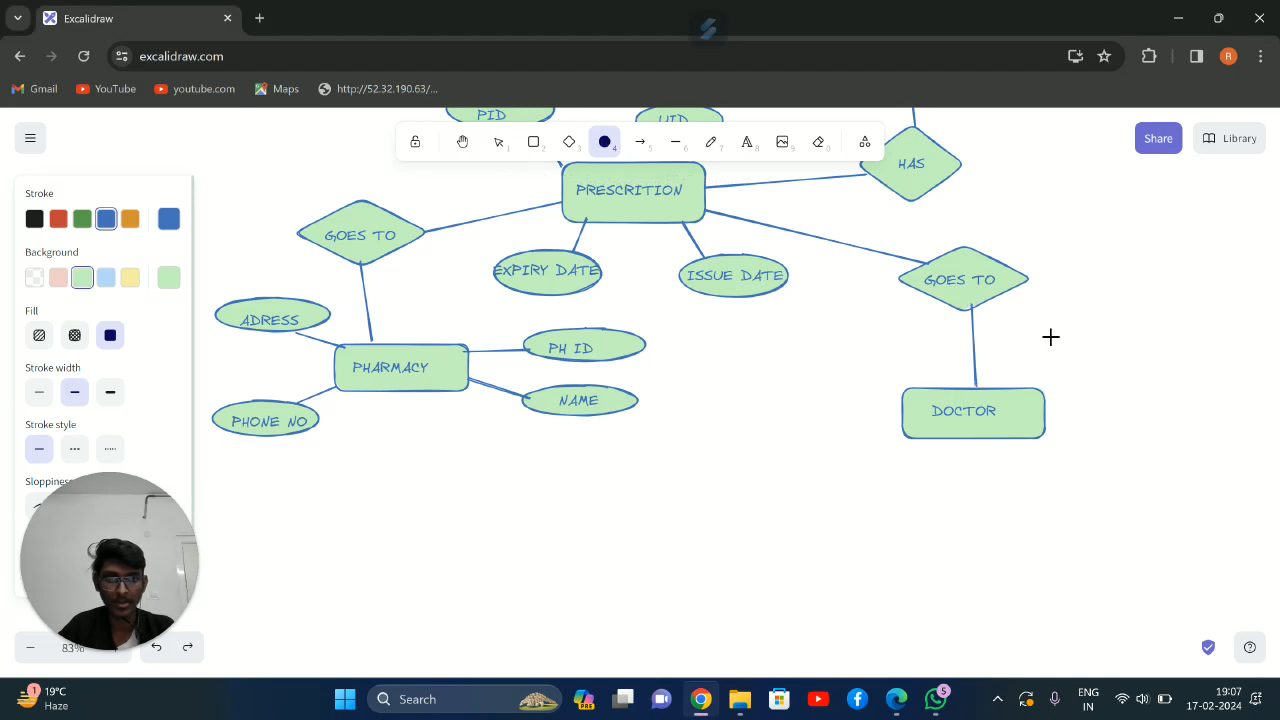
pyautogui.moveTo(1064, 338); pyautogui.dragTo(1152, 374)
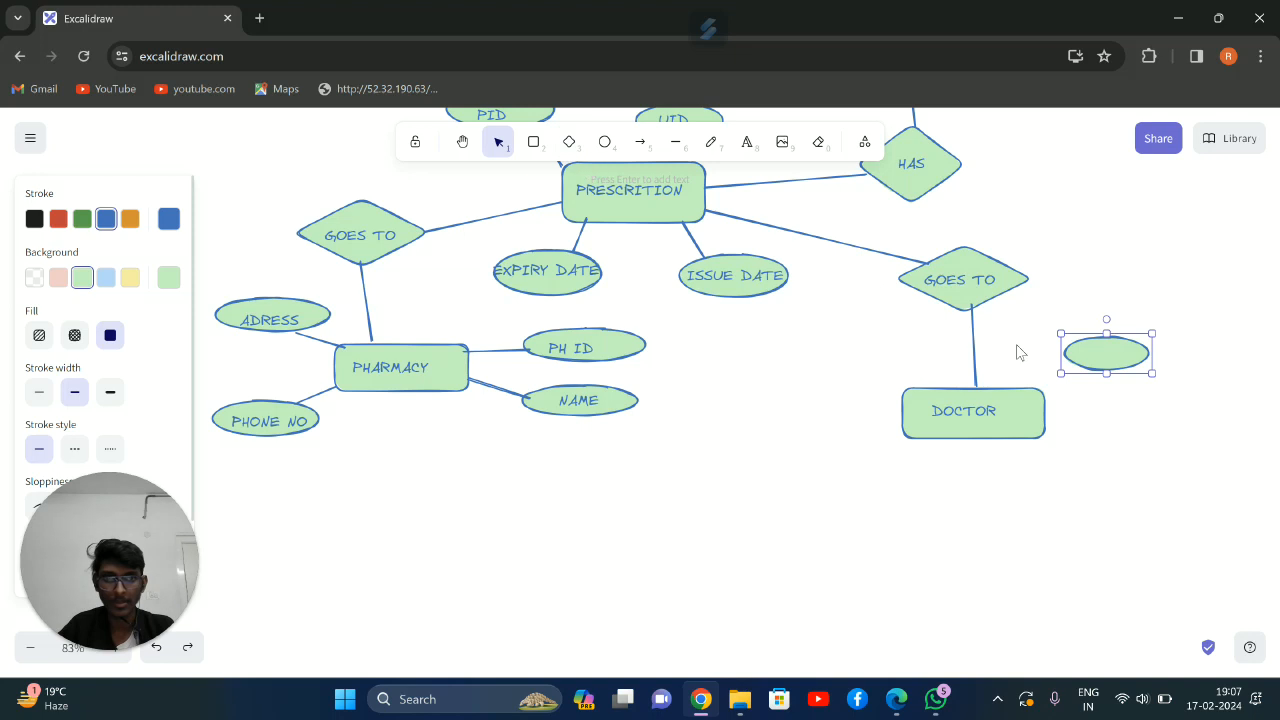
pyautogui.click(746, 141)
pyautogui.press('Escape')
pyautogui.click(1078, 357)
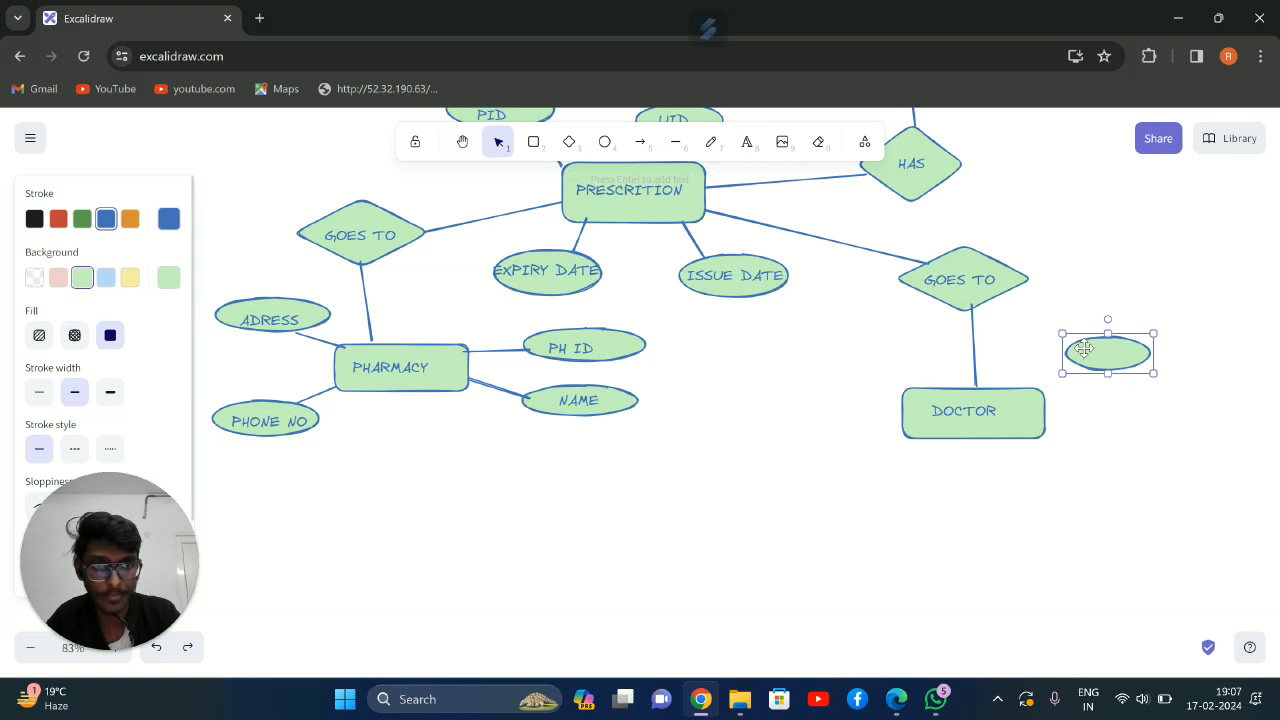
pyautogui.click(746, 141)
pyautogui.click(1085, 347)
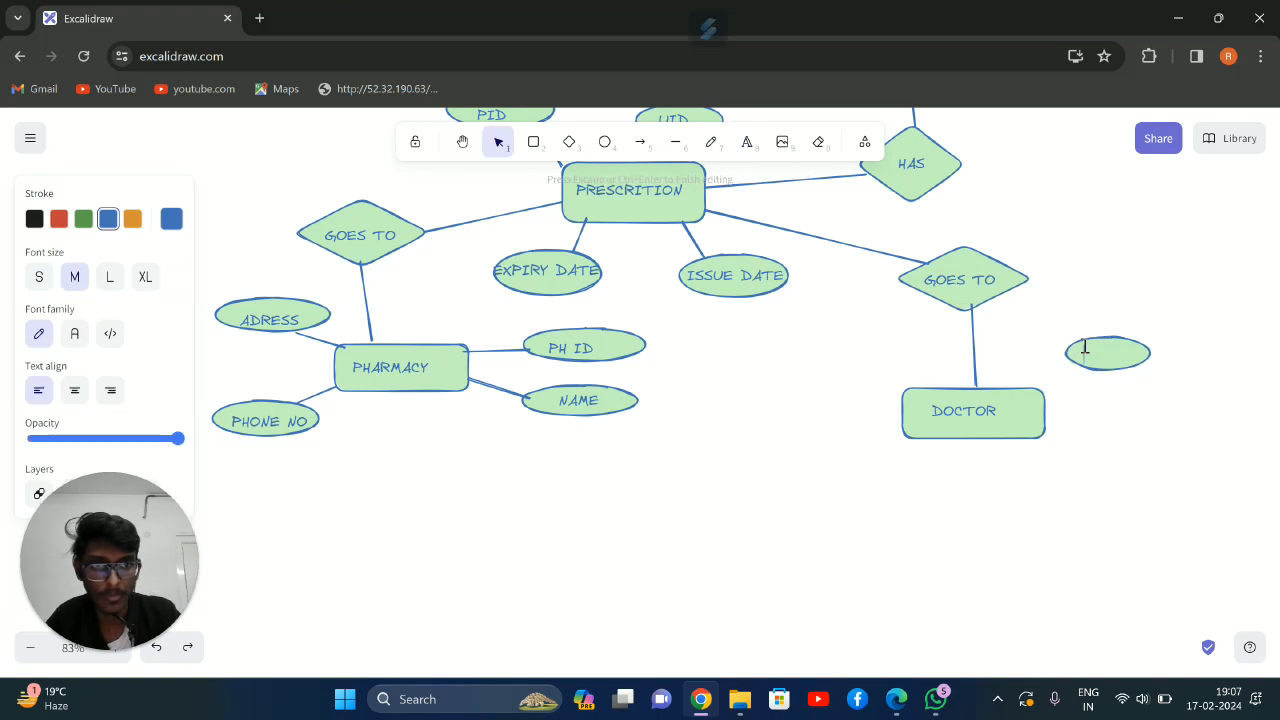
pyautogui.write('NAME')
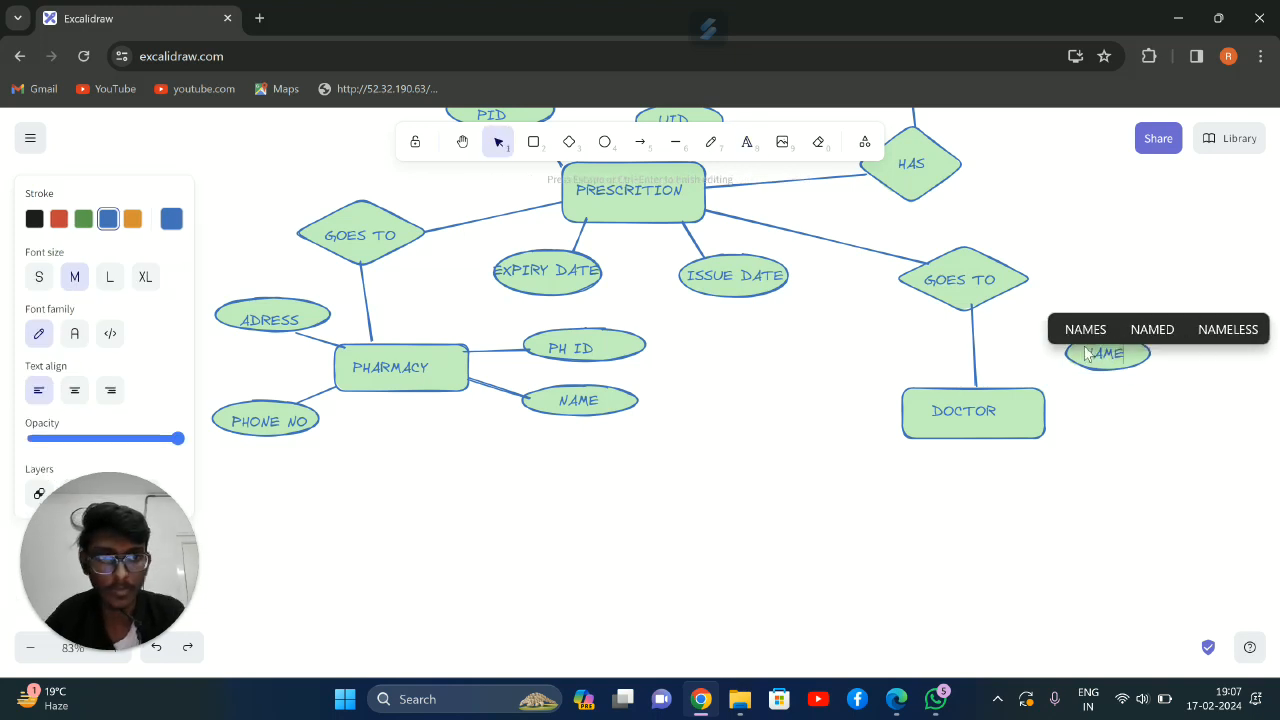
# Draw a small ellipse to the right of the DOCTOR rectangle, below NAME, and label it AGE
pyautogui.click(604, 141)
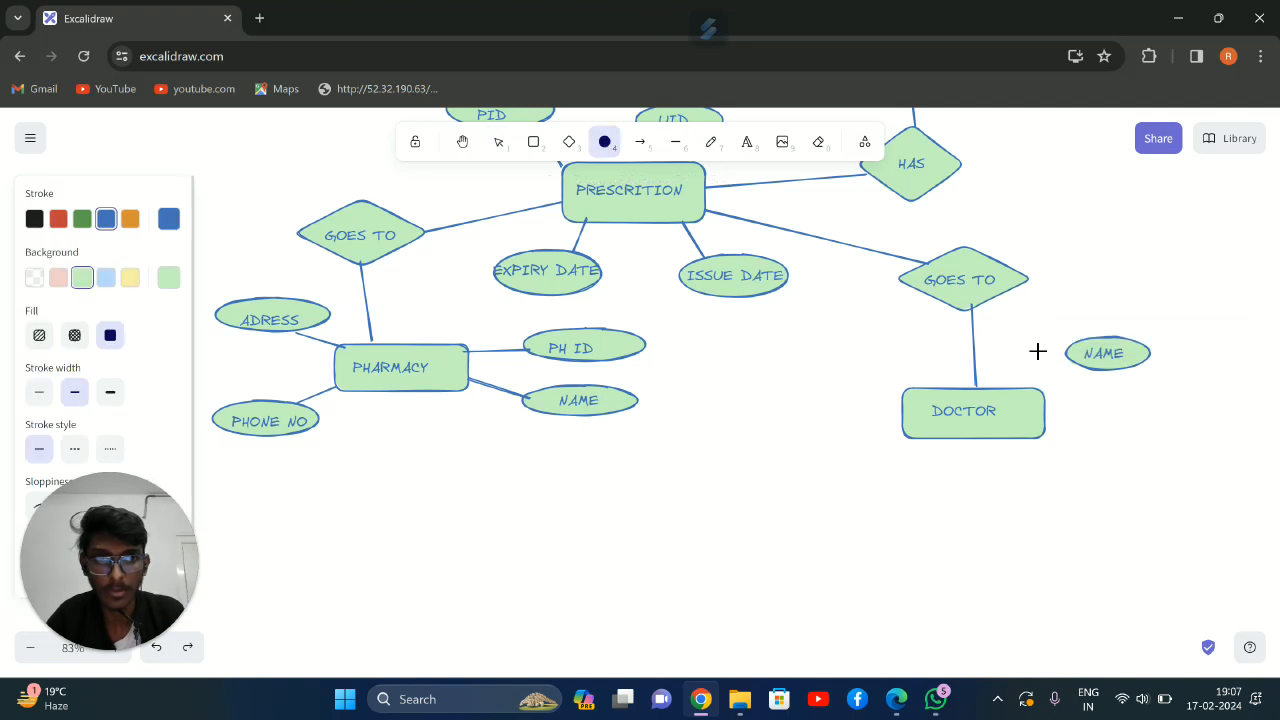
pyautogui.moveTo(1085, 405); pyautogui.dragTo(1177, 438)
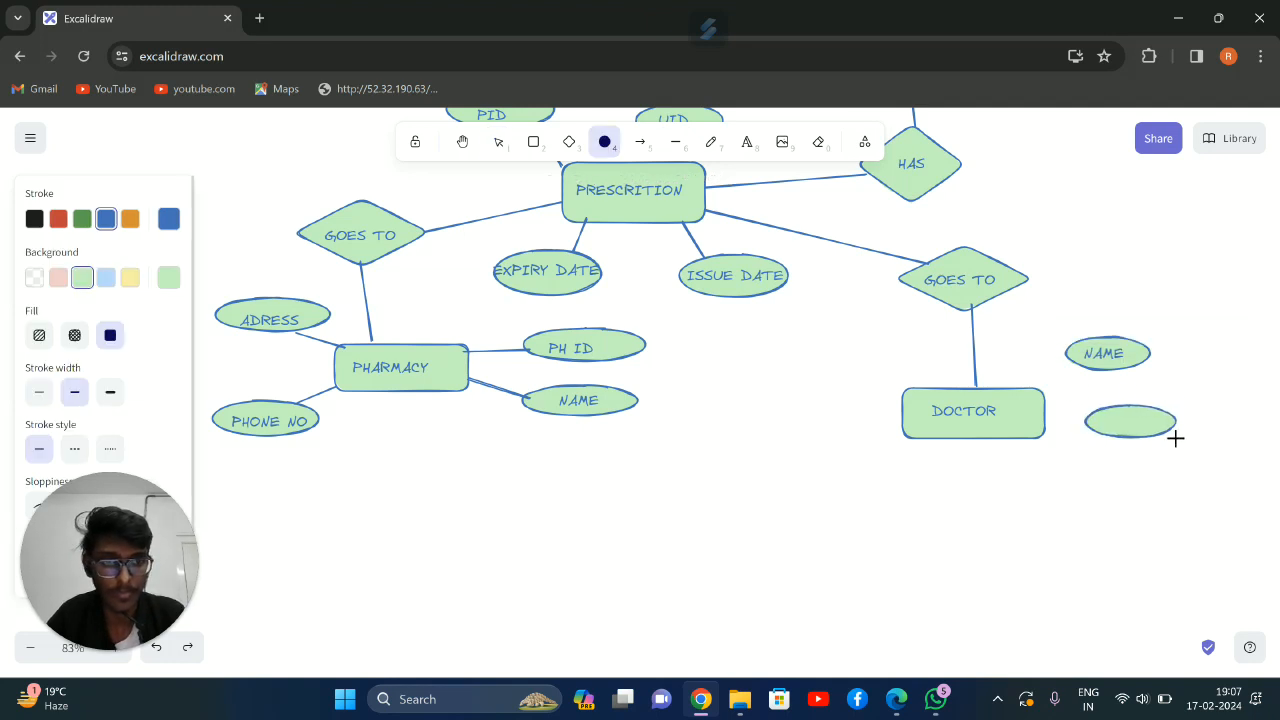
pyautogui.click(746, 141)
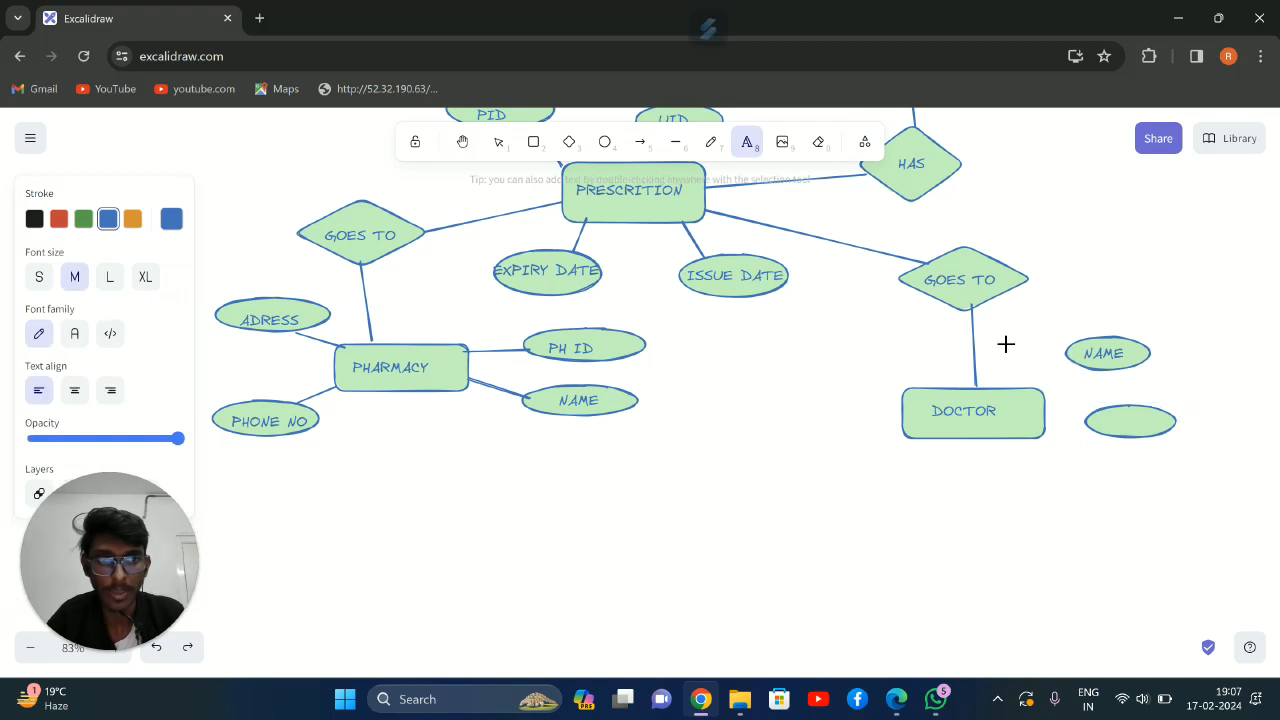
pyautogui.click(1123, 436)
pyautogui.press('t')
pyautogui.click(1112, 415)
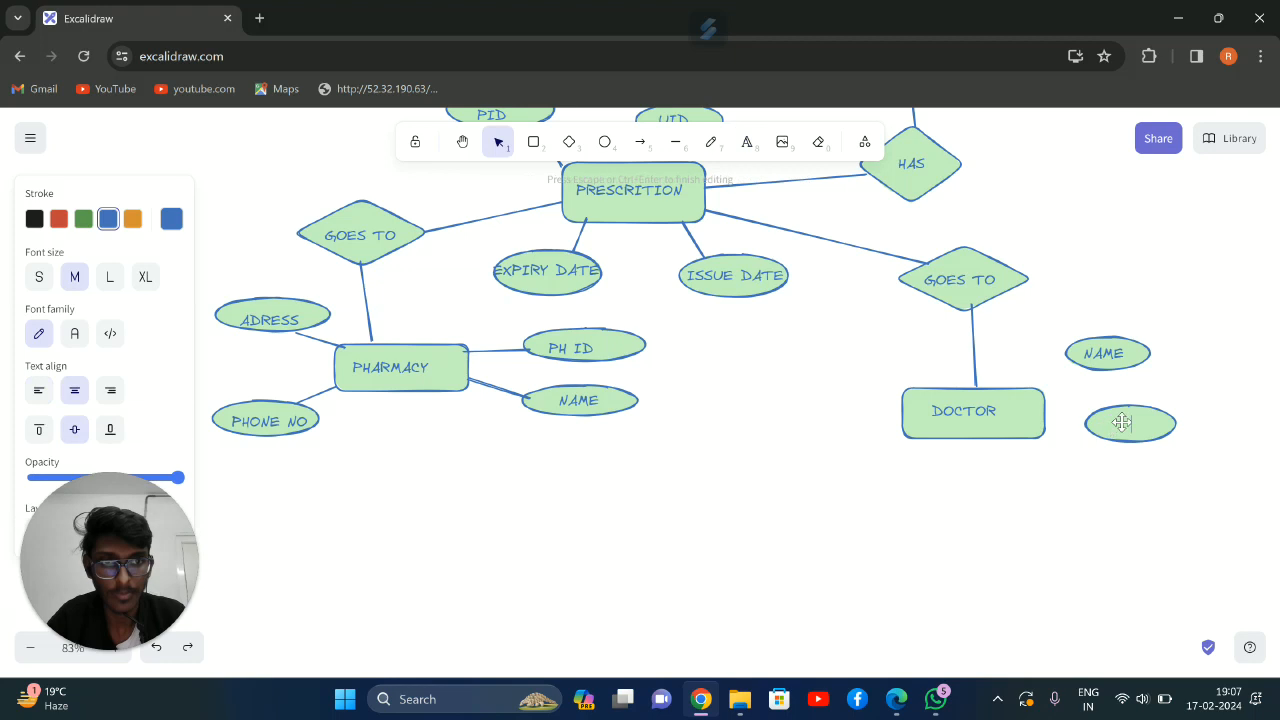
pyautogui.write('AGE')
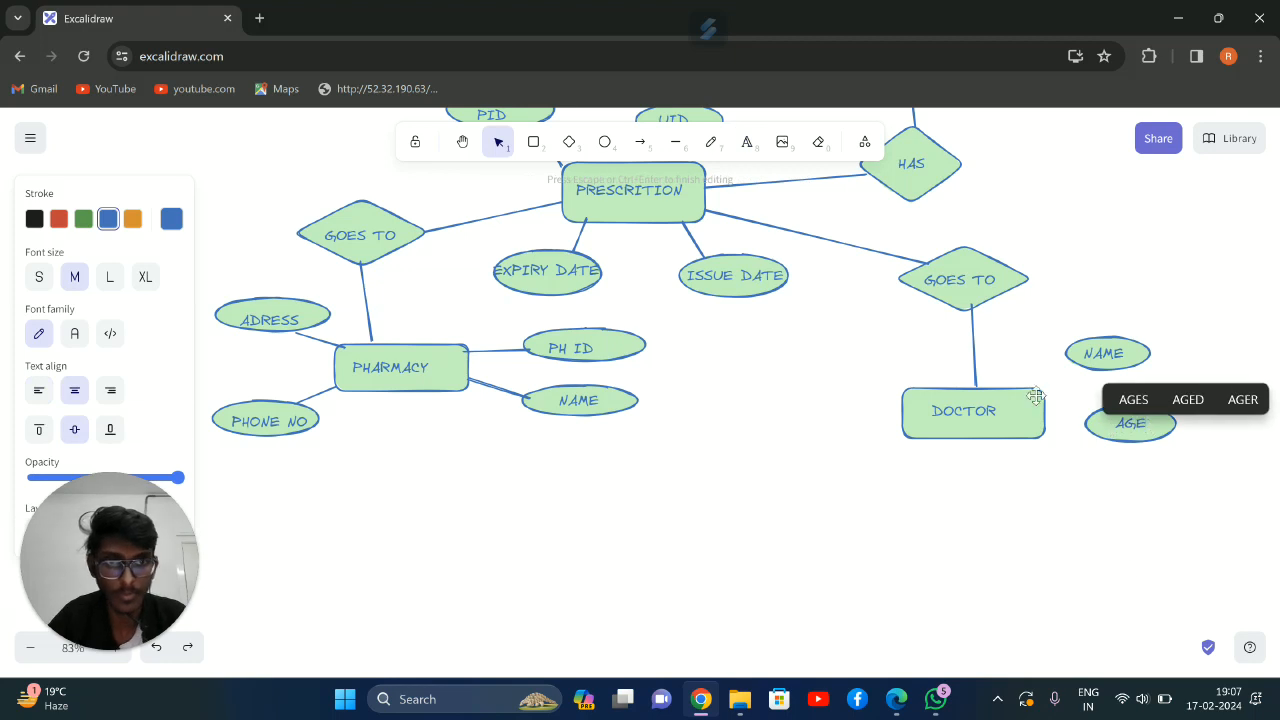
# Draw an ellipse at the upper left of the DOCTOR rectangle, label it SPECIALIZATION, and shrink the text to fit inside
pyautogui.click(604, 141)
pyautogui.moveTo(804, 330); pyautogui.dragTo(916, 366)
pyautogui.click(746, 141)
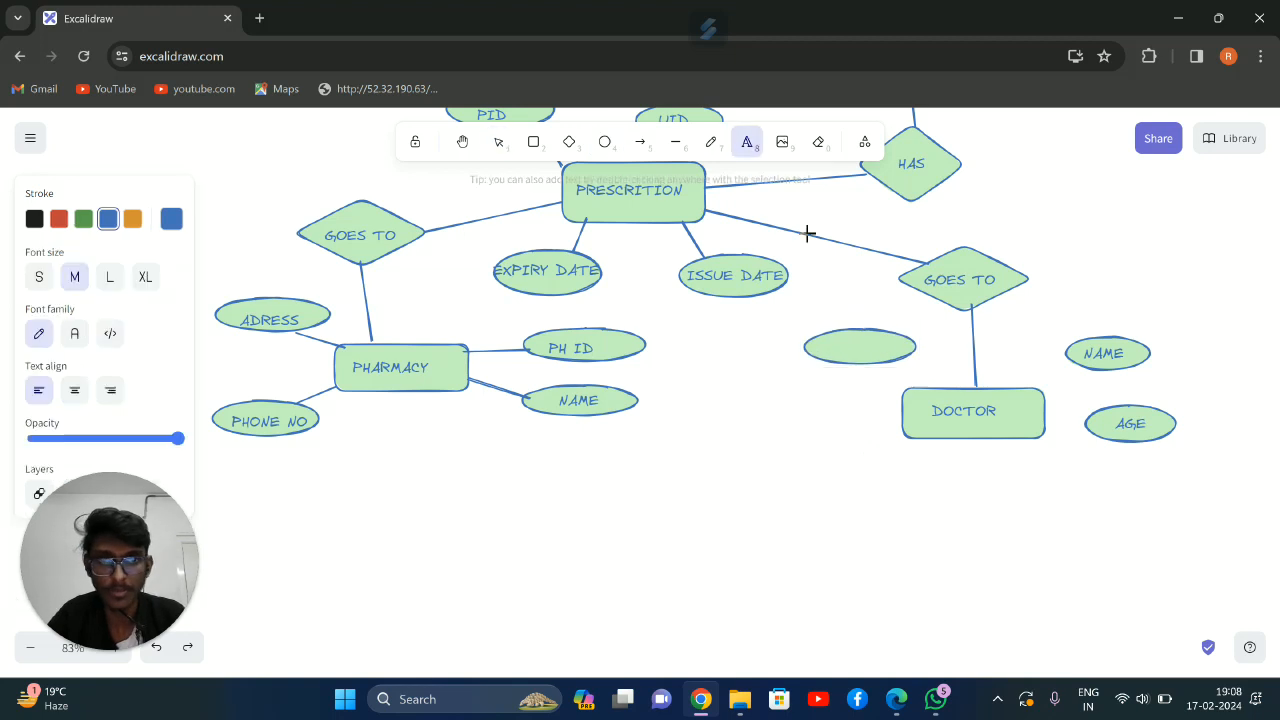
pyautogui.click(826, 347)
pyautogui.write('S')
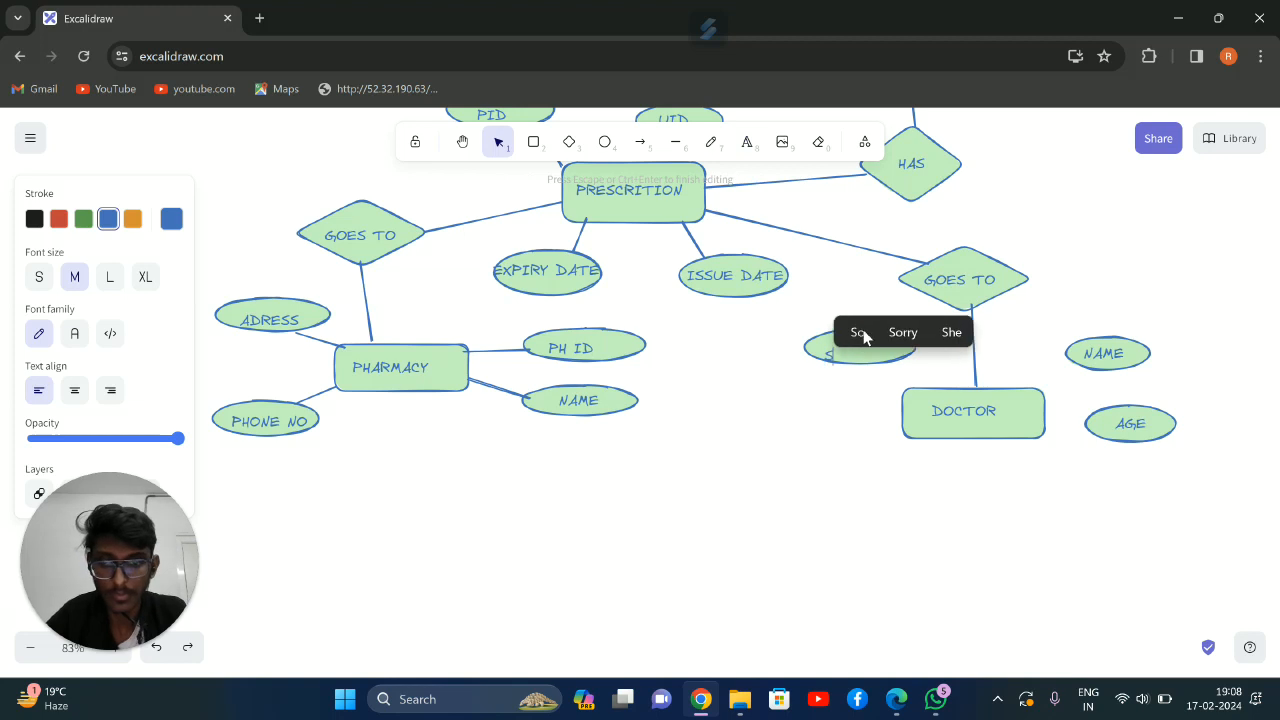
pyautogui.write('PECI')
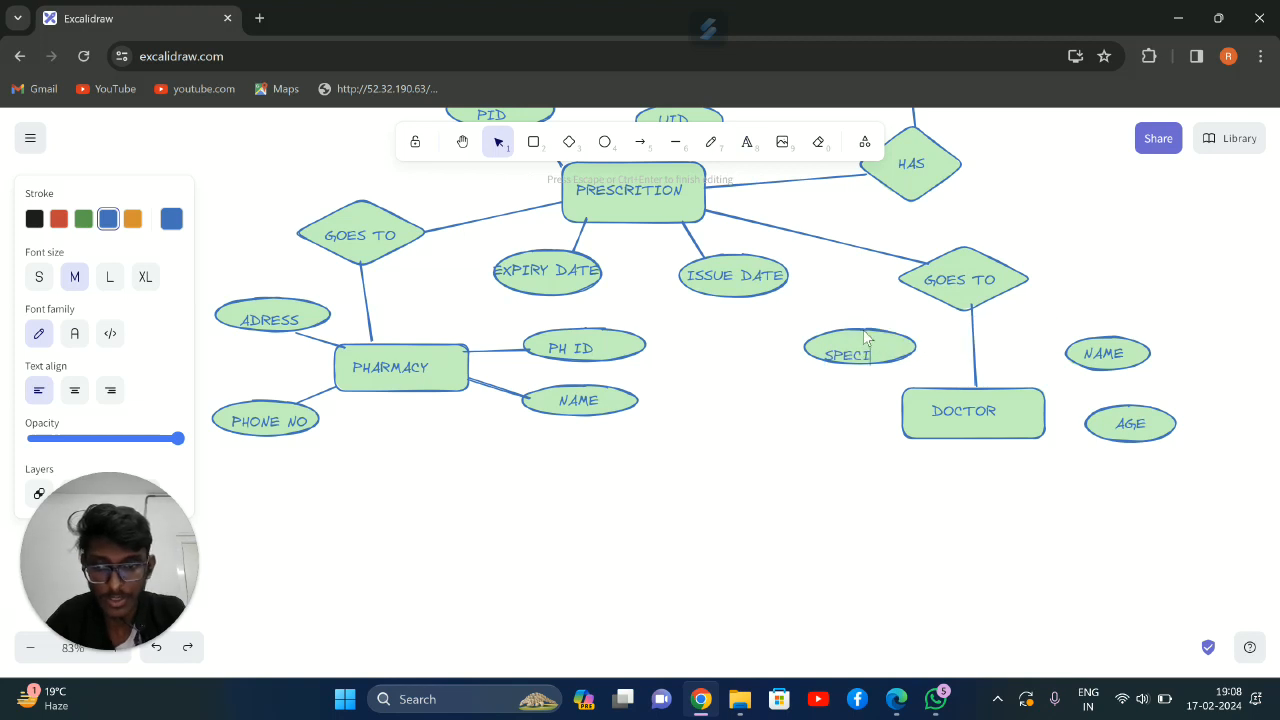
pyautogui.write('ALIZATI')
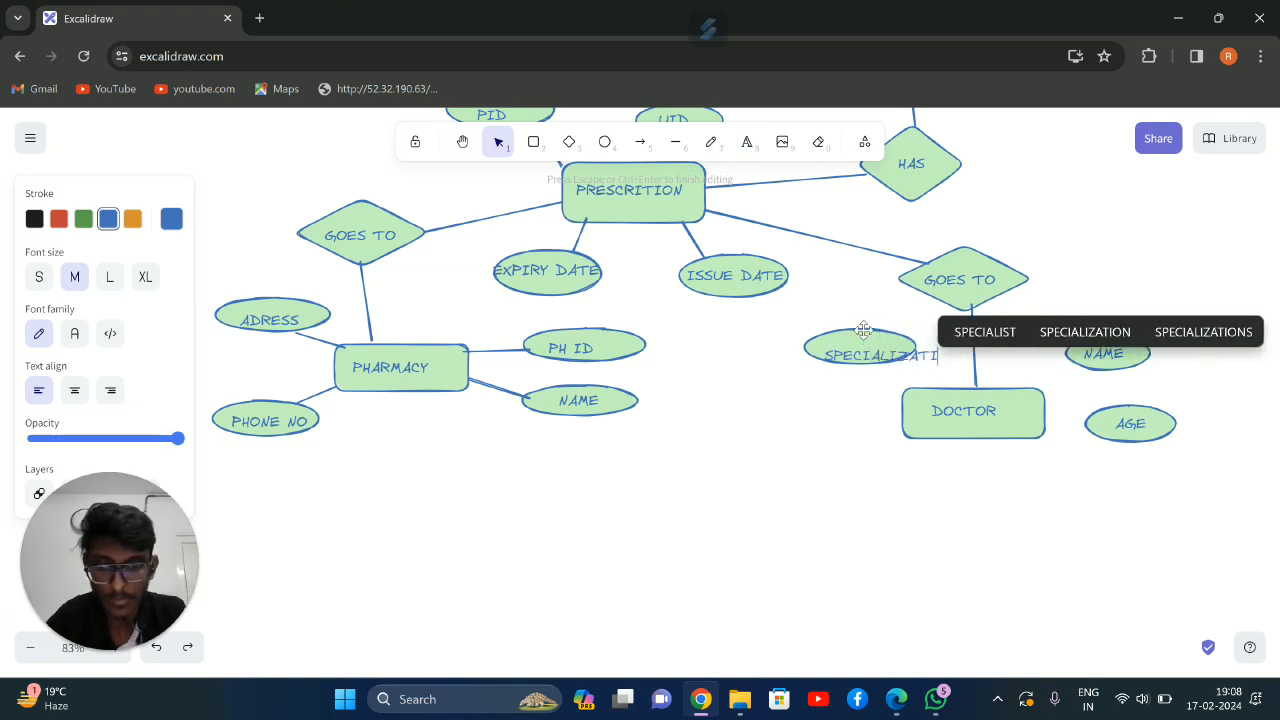
pyautogui.write('ON')
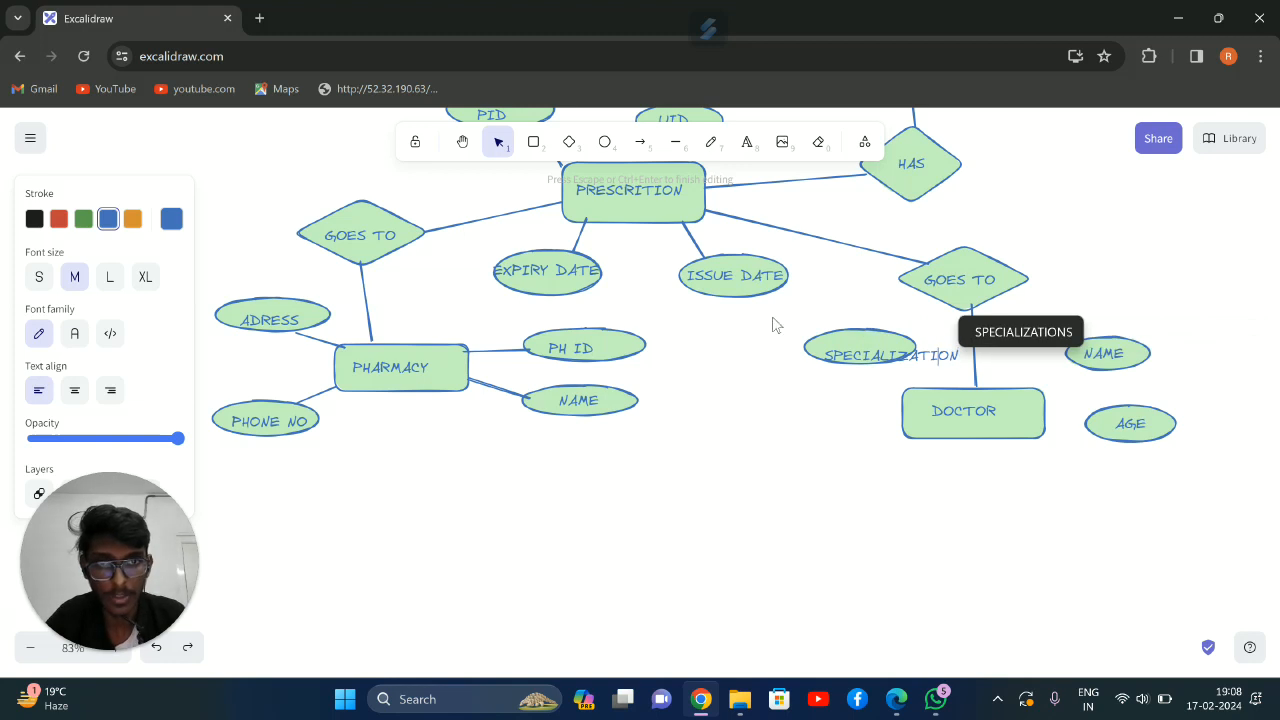
pyautogui.click(778, 326)
pyautogui.moveTo(894, 361)
pyautogui.mouseDown()
pyautogui.moveTo(867, 351)
pyautogui.moveTo(947, 362)
pyautogui.moveTo(901, 340)
pyautogui.mouseUp()
pyautogui.click(815, 447)
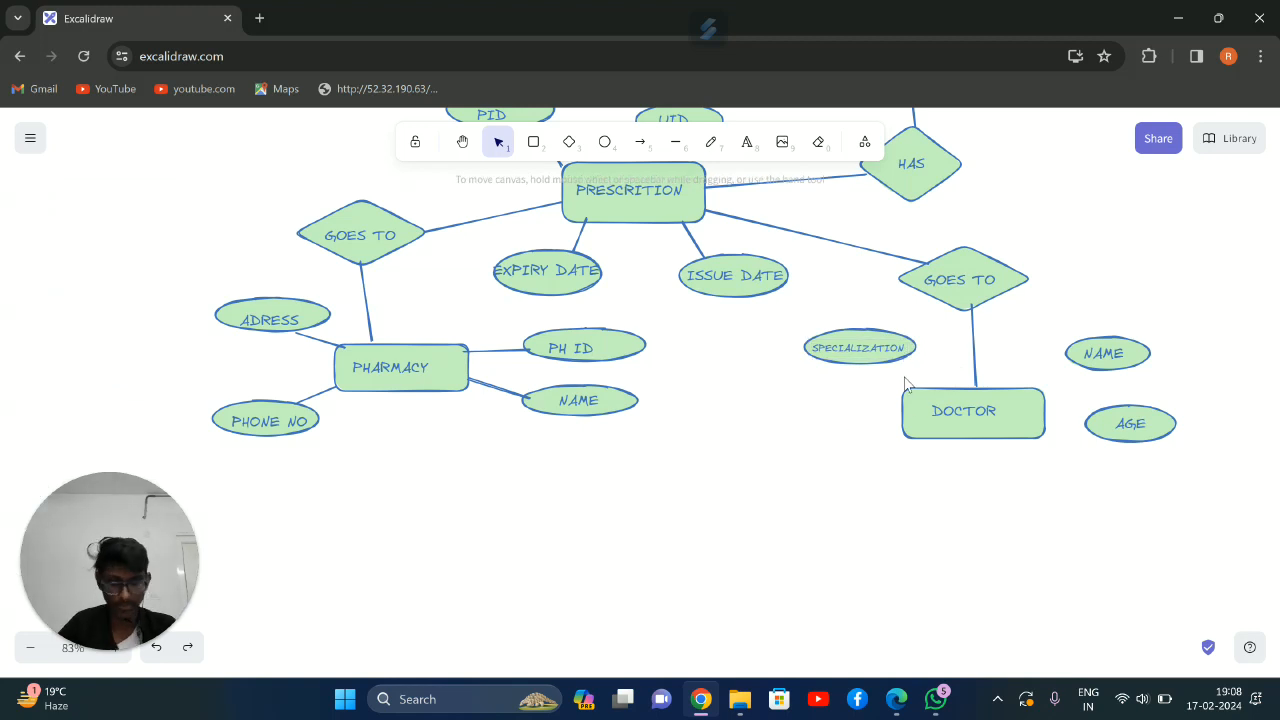
# Draw an ellipse to the left of the DOCTOR rectangle, label it SALARY, and move the text up into the ellipse's middle
pyautogui.click(604, 141)
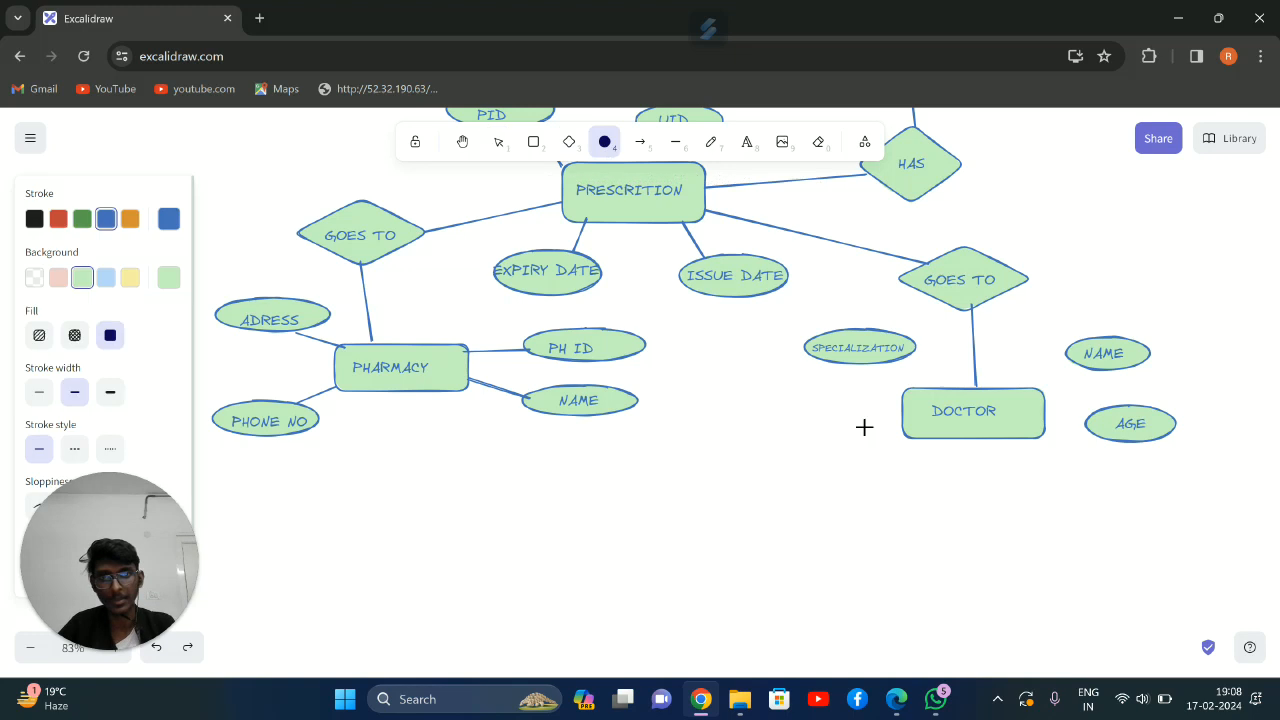
pyautogui.moveTo(753, 388); pyautogui.dragTo(864, 420)
pyautogui.click(745, 145)
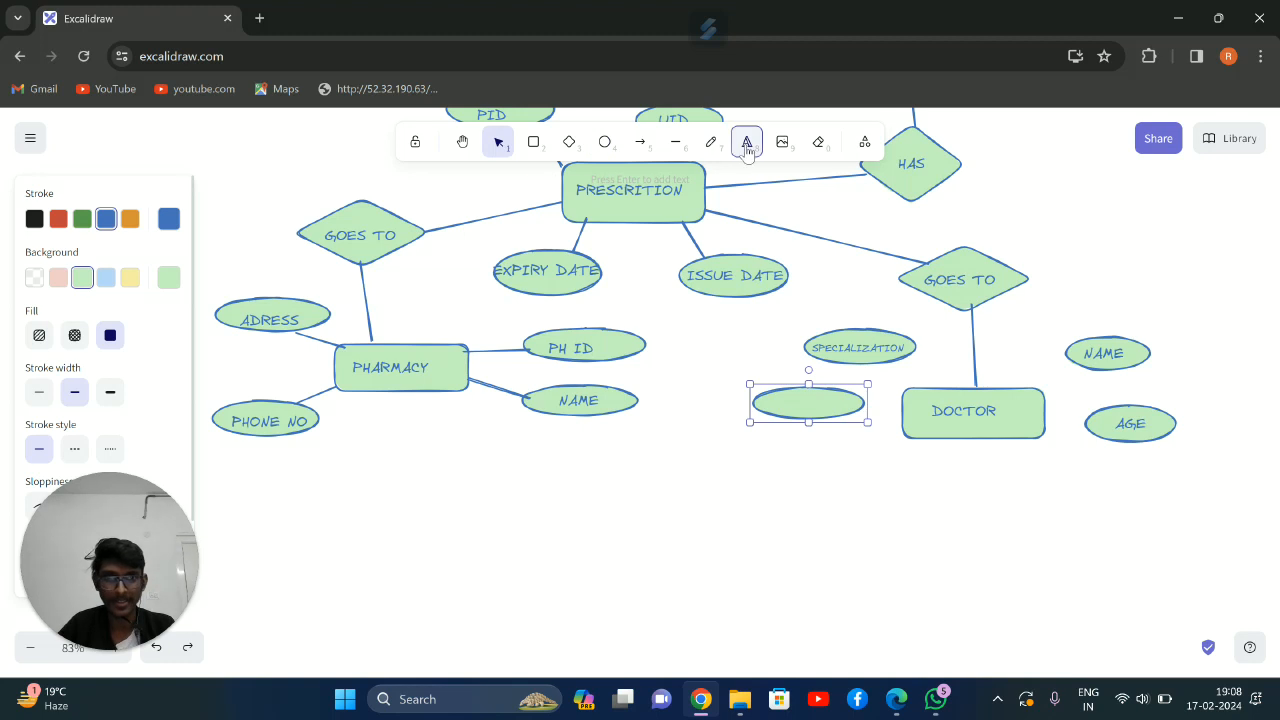
pyautogui.click(769, 403)
pyautogui.write('SALATR')
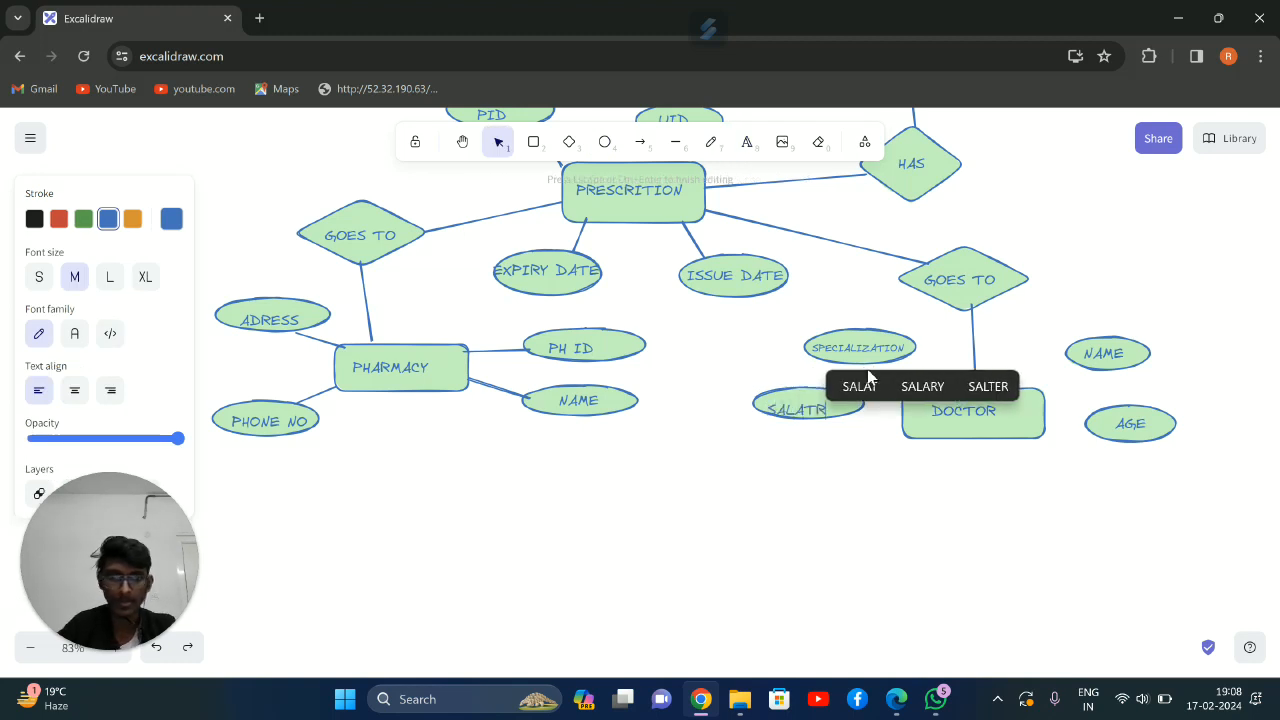
pyautogui.press('BackSpace')
pyautogui.write('RY')
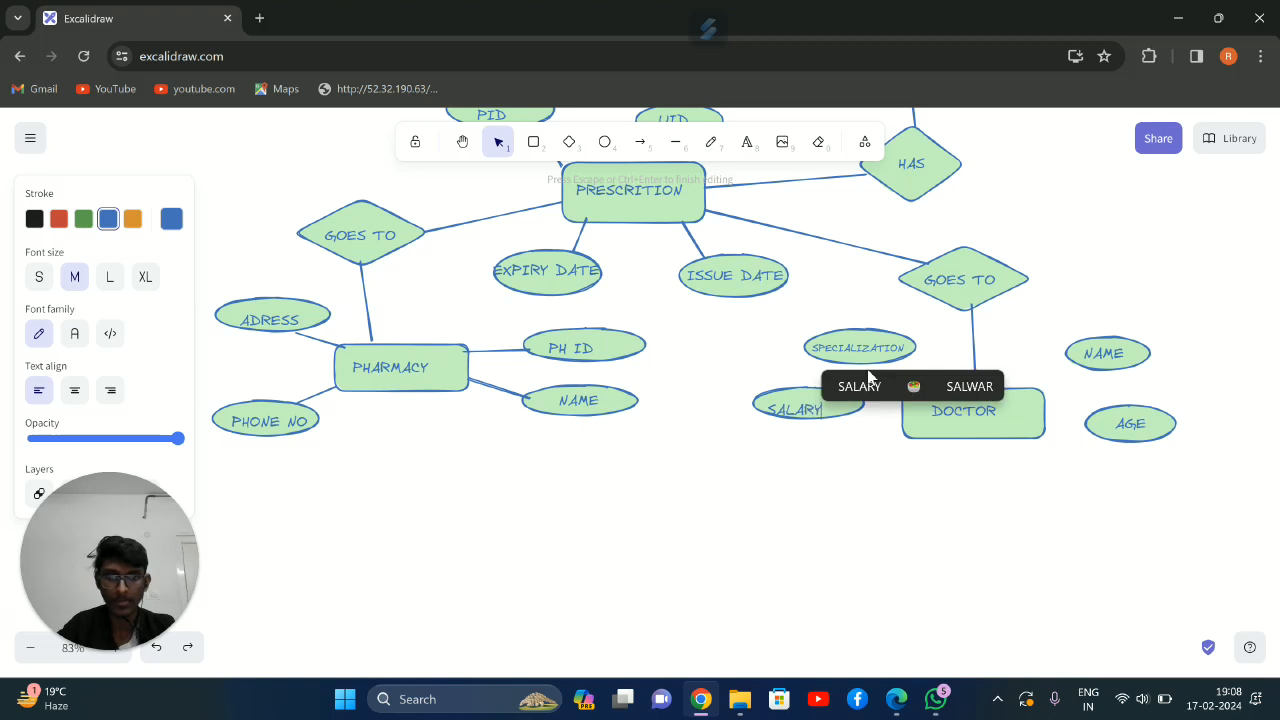
pyautogui.click(803, 469)
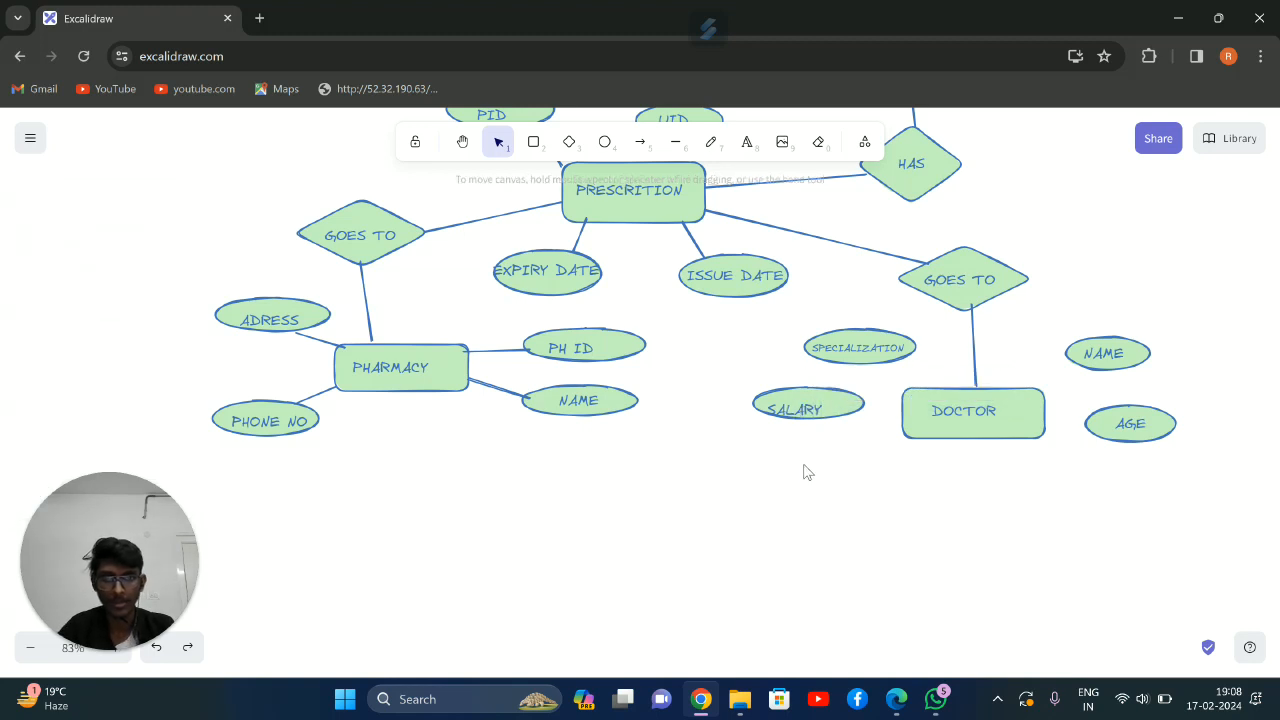
pyautogui.click(808, 405)
pyautogui.moveTo(810, 405); pyautogui.dragTo(813, 403)
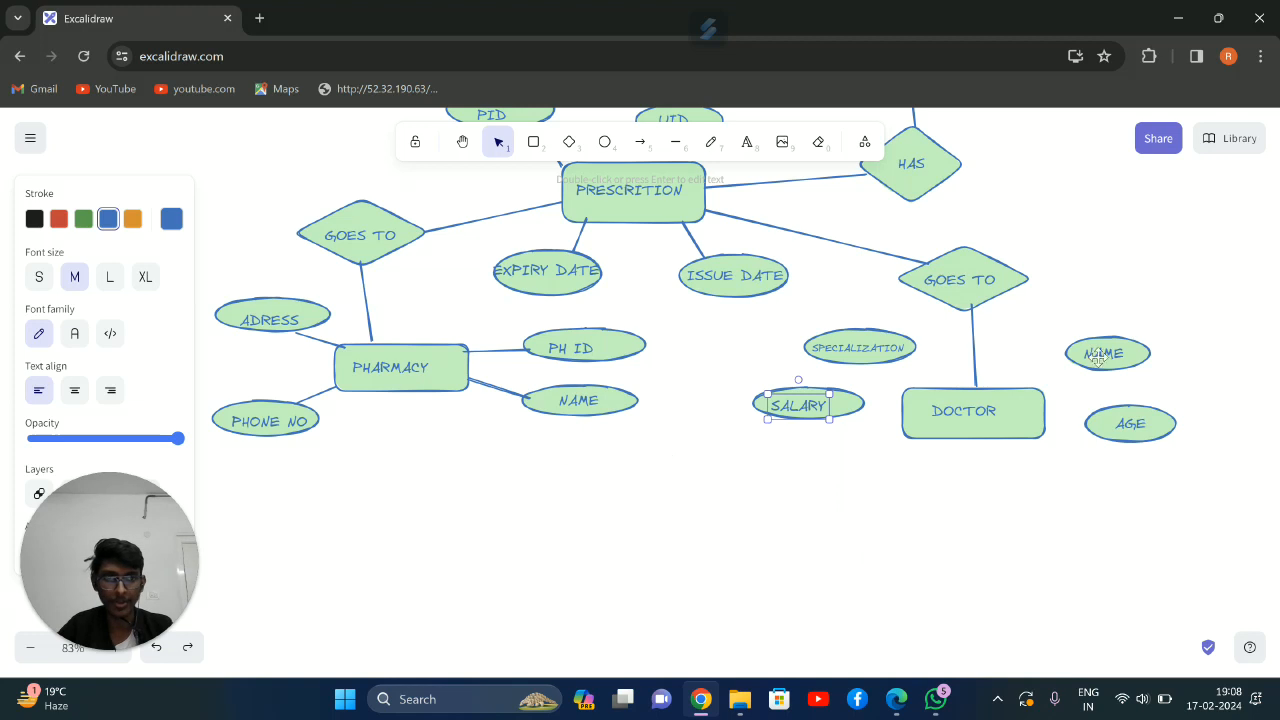
# Draw a small ellipse above DOCTOR's NAME ellipse and label it ADRESS
pyautogui.click(604, 142)
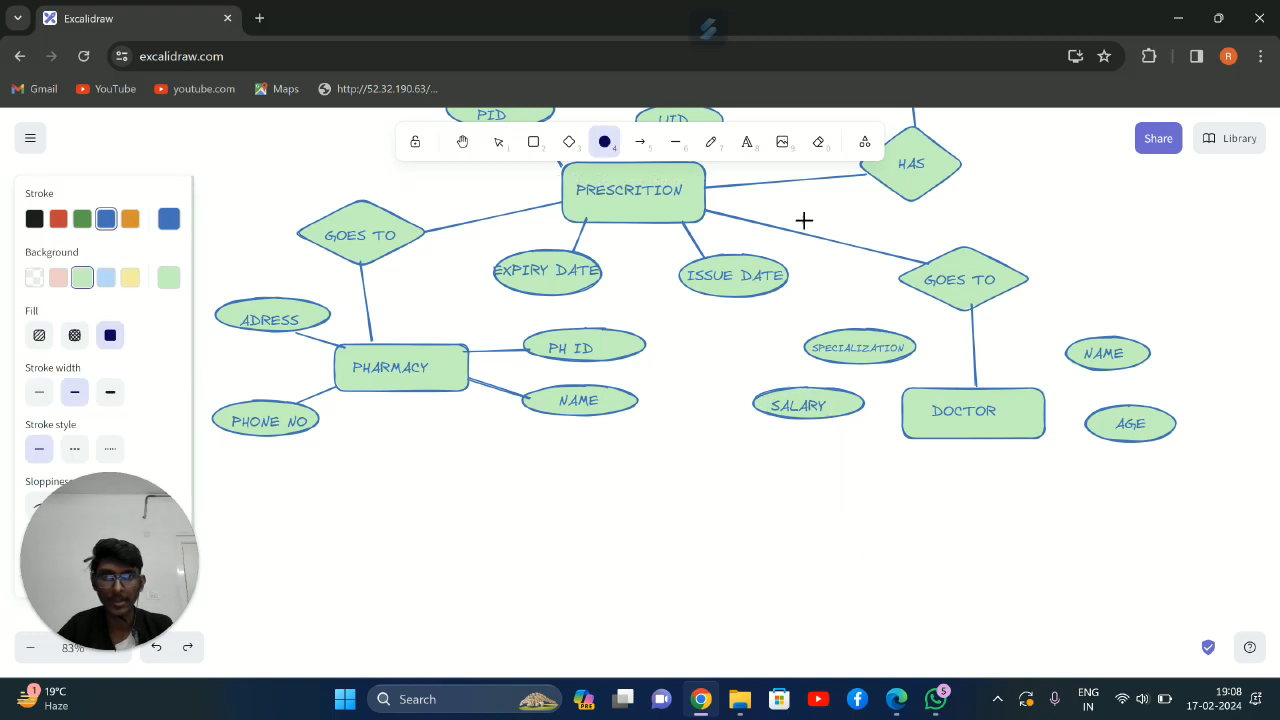
pyautogui.moveTo(1054, 287); pyautogui.dragTo(1143, 319)
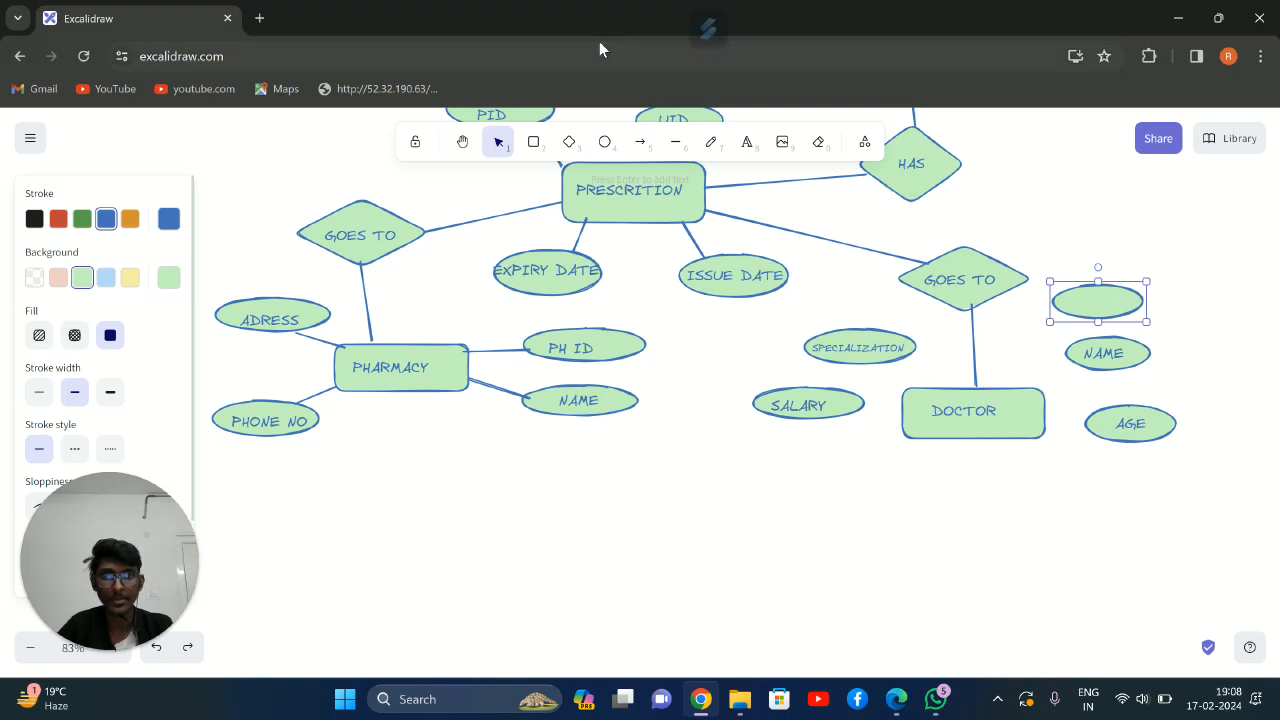
pyautogui.click(746, 142)
pyautogui.click(1064, 294)
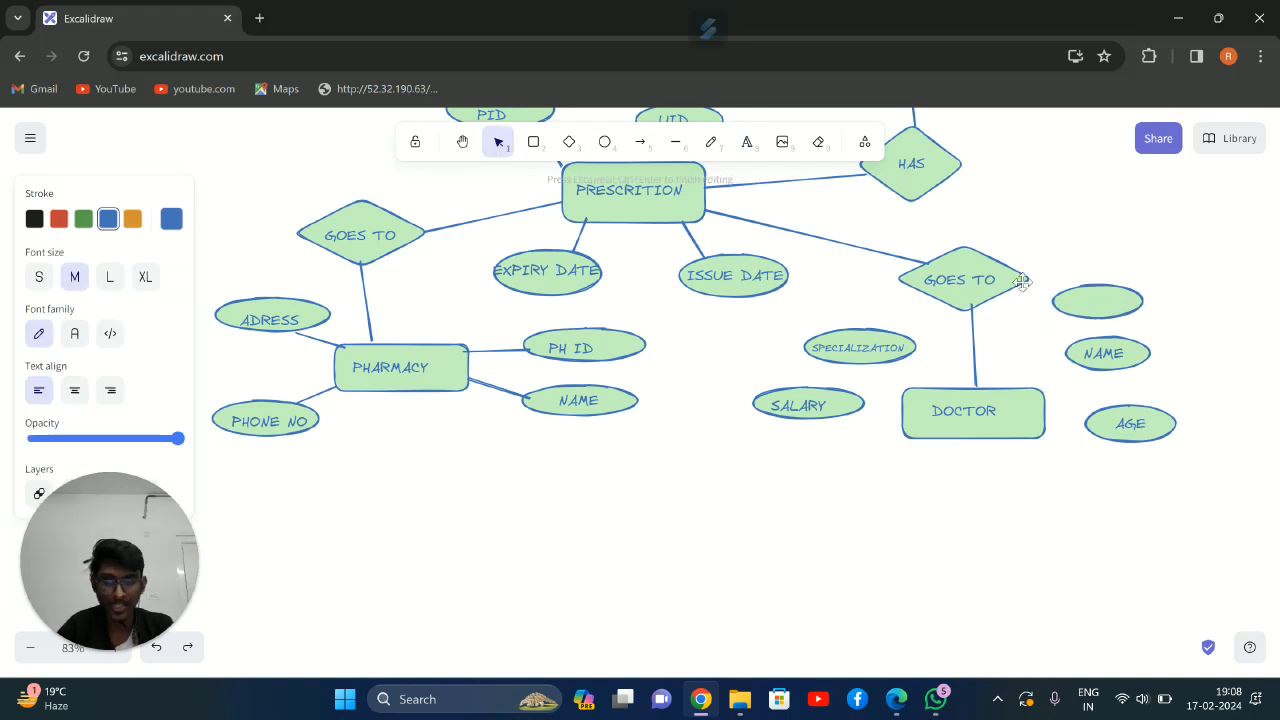
pyautogui.write('ADRESS')
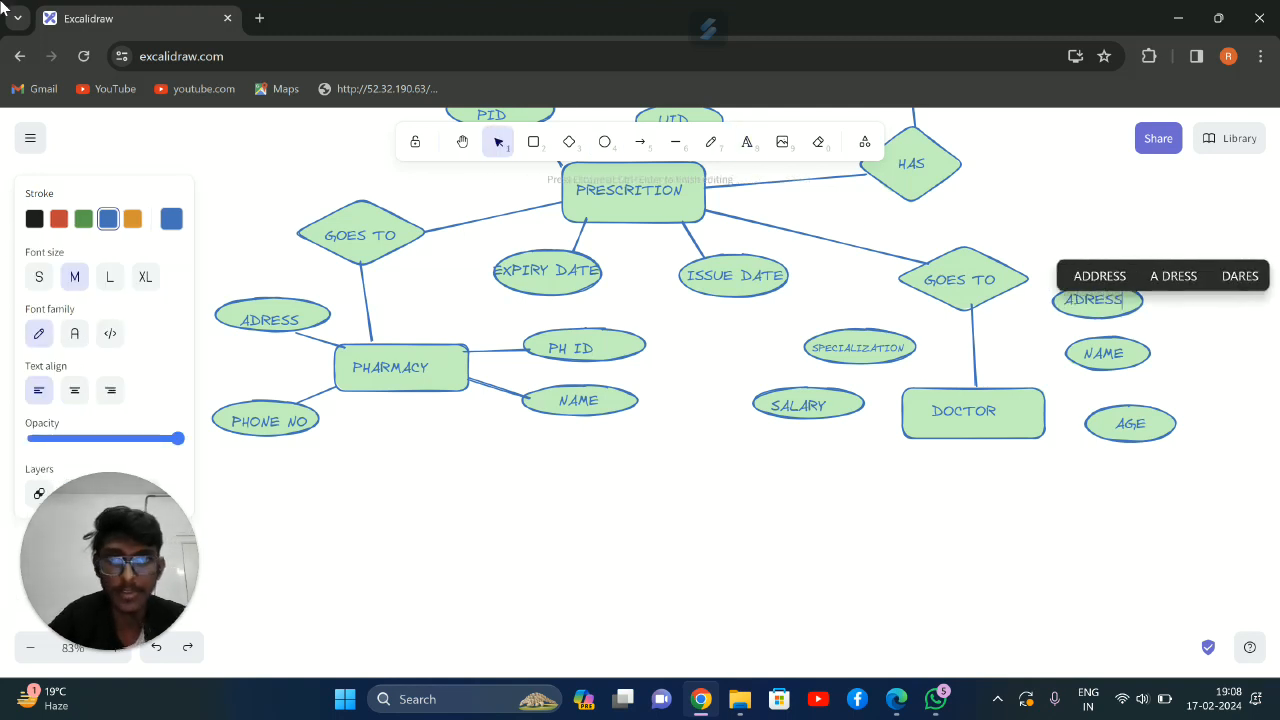
# Connect the NAME, AGE and ADRESS ellipses to the DOCTOR rectangle with straight lines
pyautogui.click(675, 142)
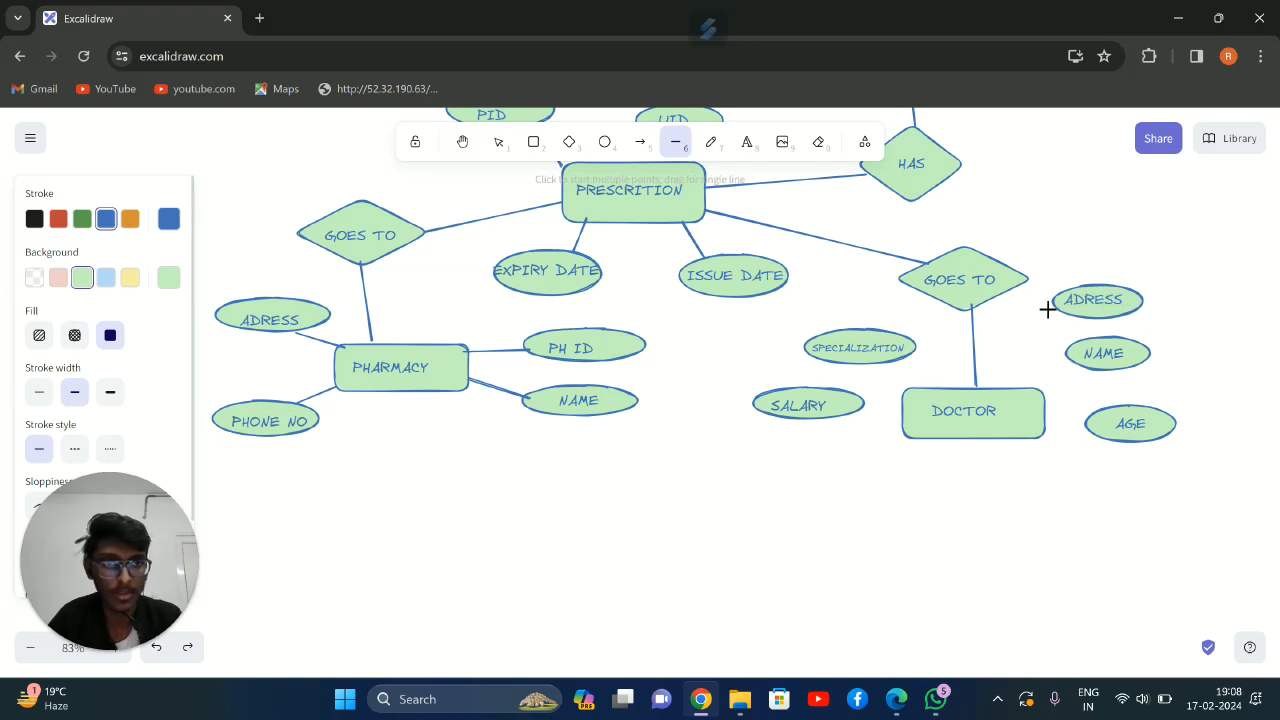
pyautogui.moveTo(1059, 372); pyautogui.dragTo(1039, 401)
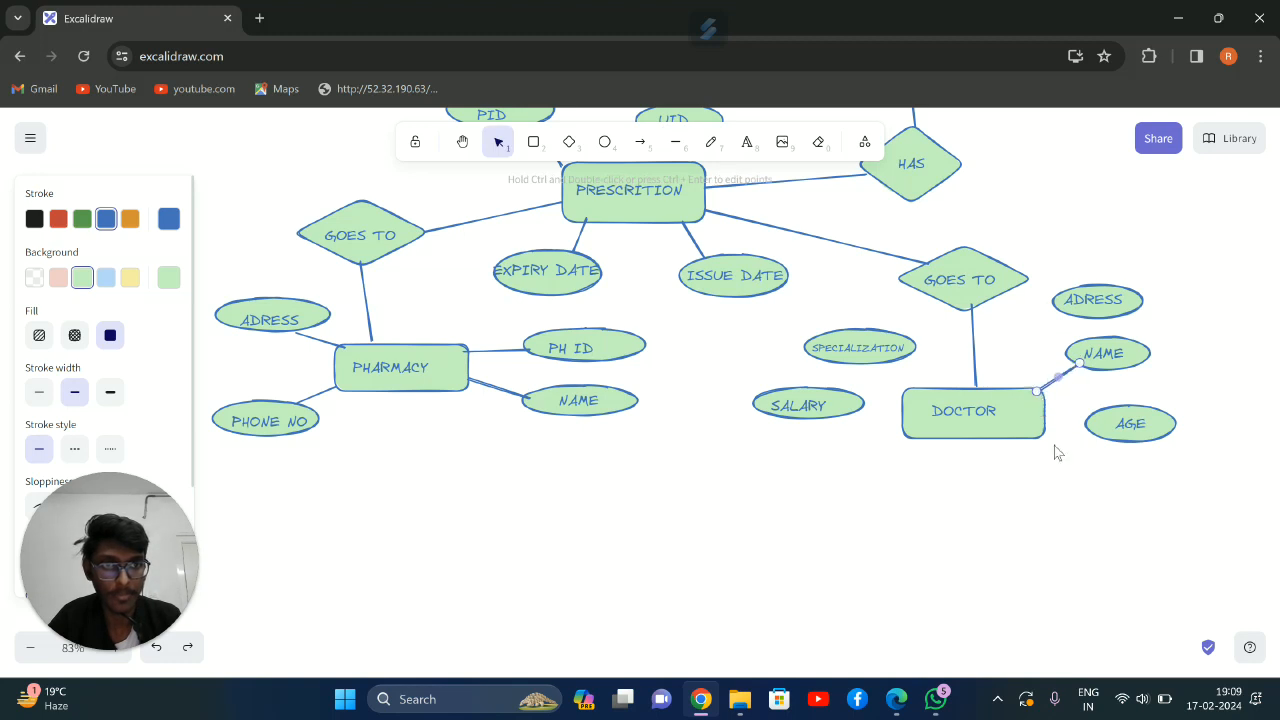
pyautogui.click(1056, 442)
pyautogui.click(1048, 428)
pyautogui.press('l')
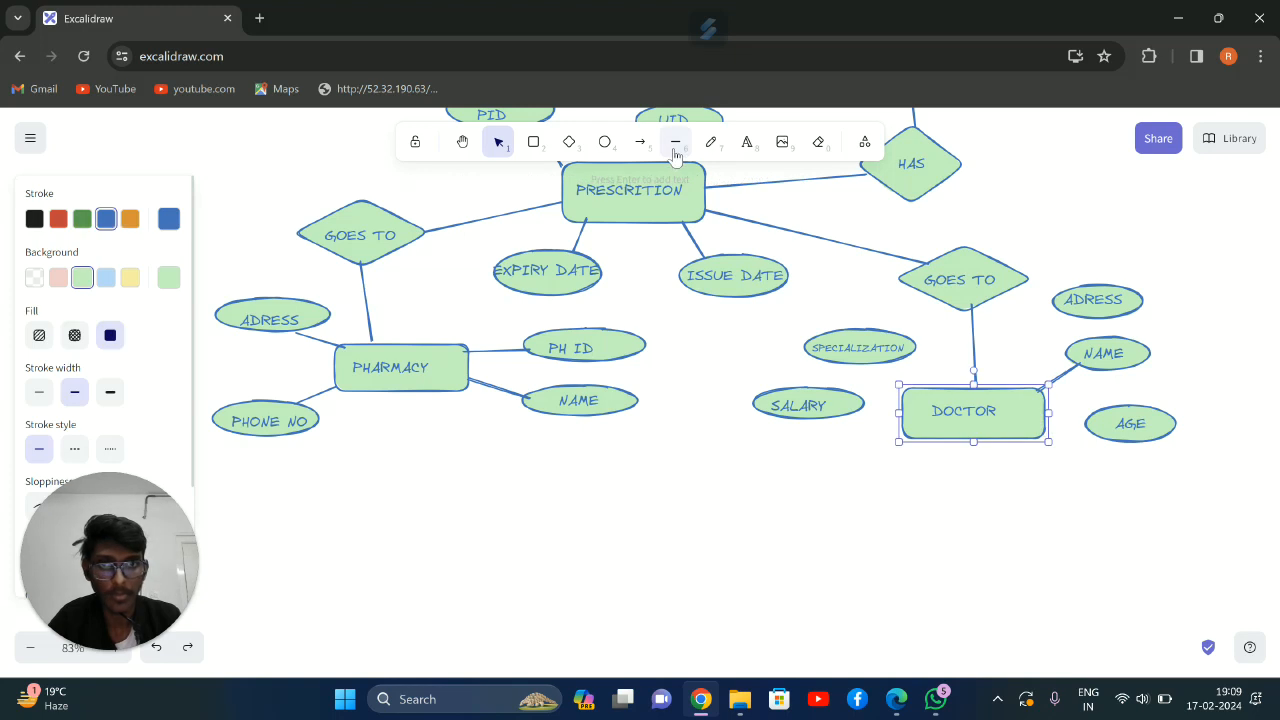
pyautogui.moveTo(1041, 428); pyautogui.dragTo(1088, 428)
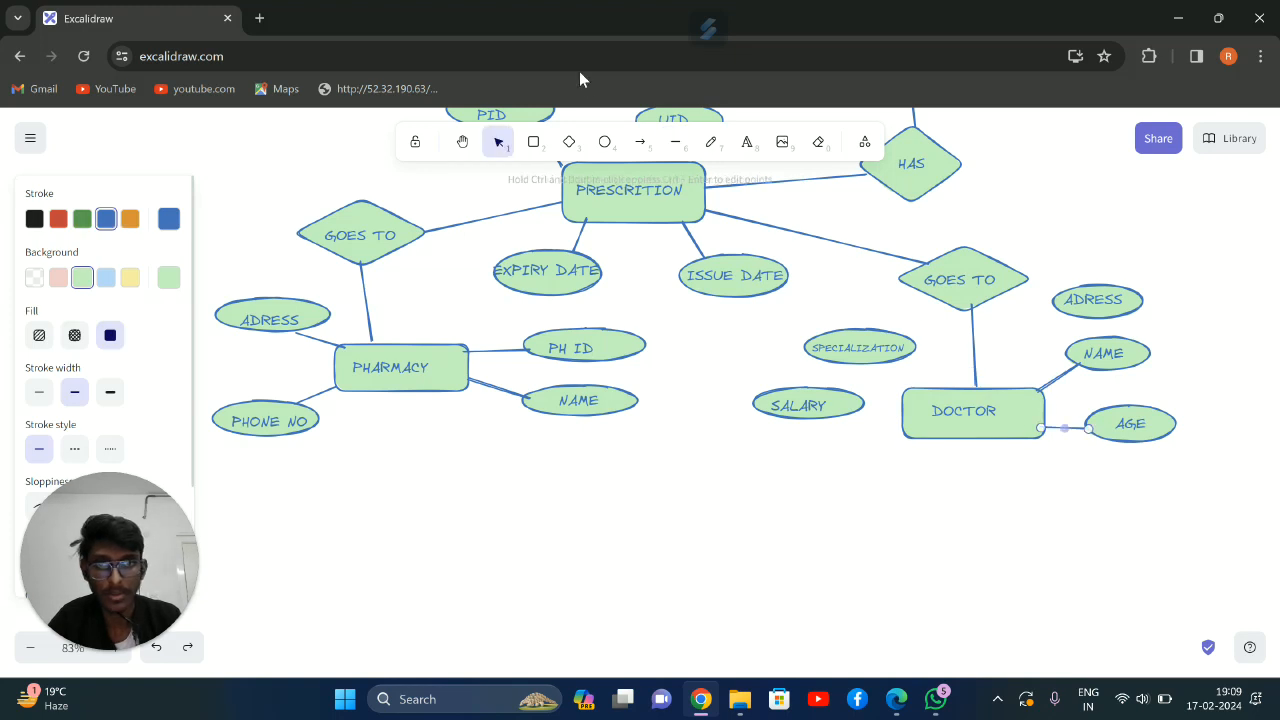
pyautogui.click(675, 141)
pyautogui.moveTo(1017, 383); pyautogui.dragTo(1060, 312)
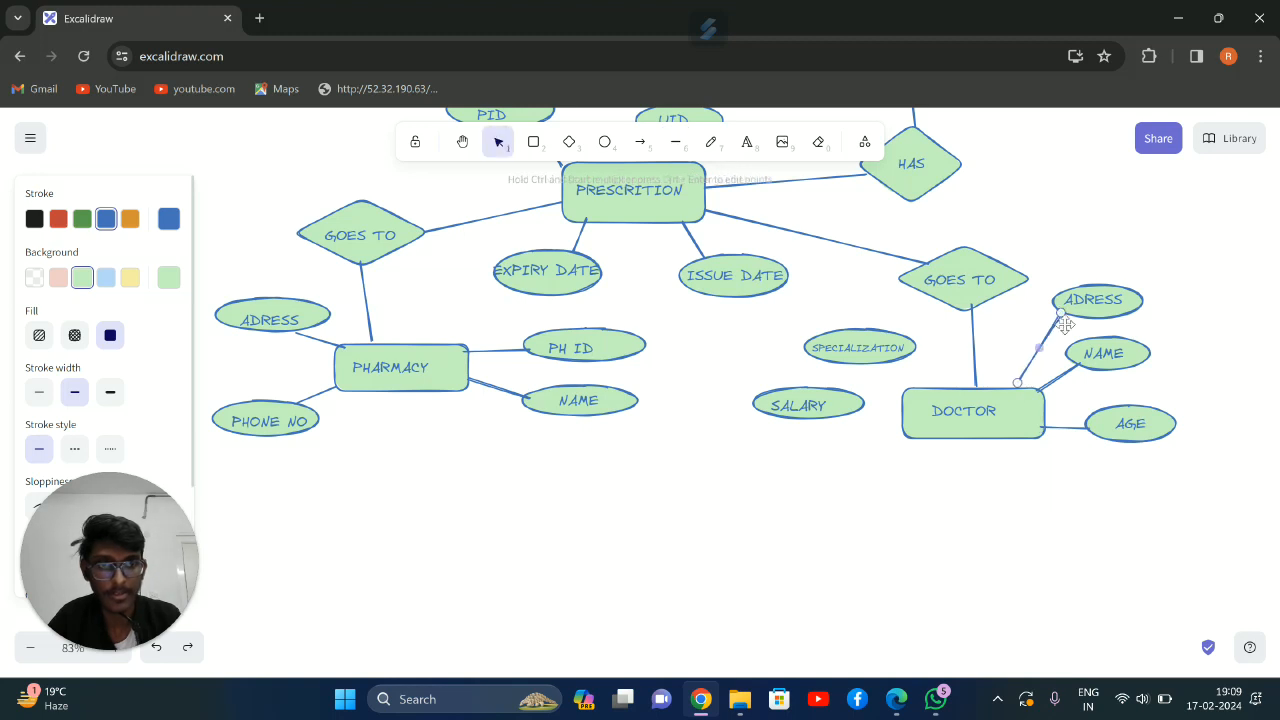
pyautogui.click(1078, 205)
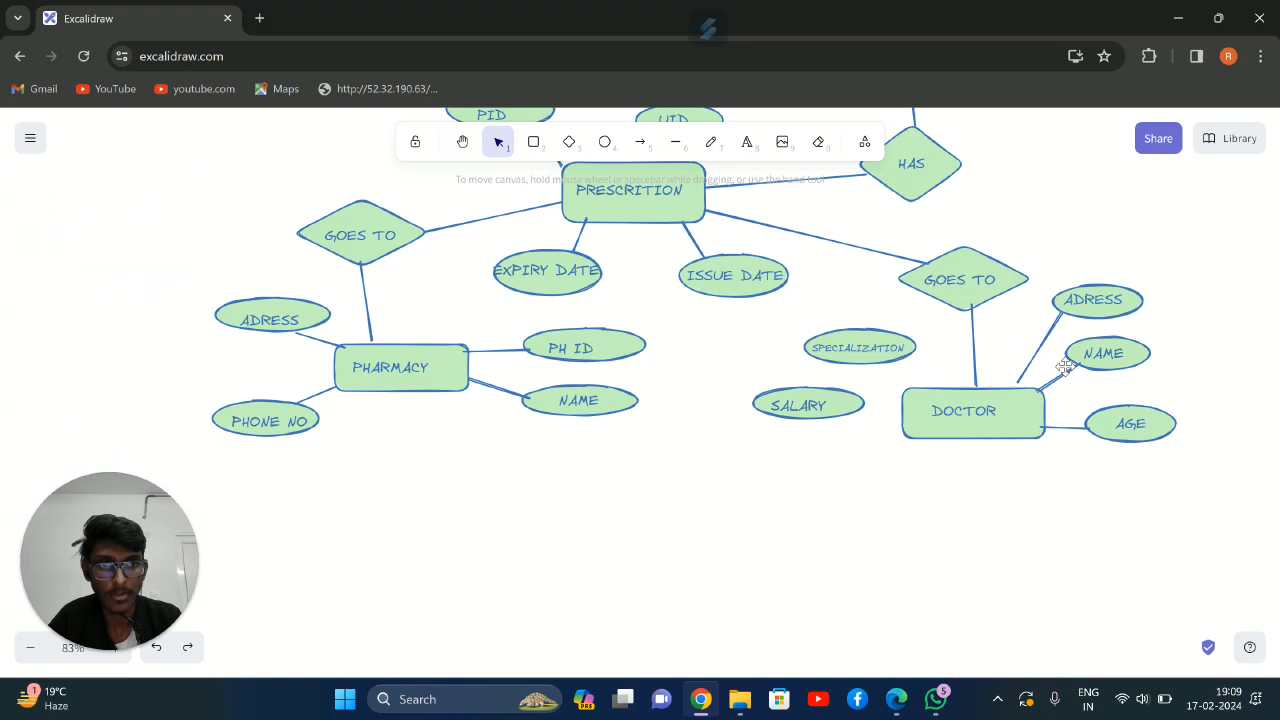
# Connect the SPECIALIZATION and SALARY ellipses to the DOCTOR rectangle with straight lines
pyautogui.click(675, 141)
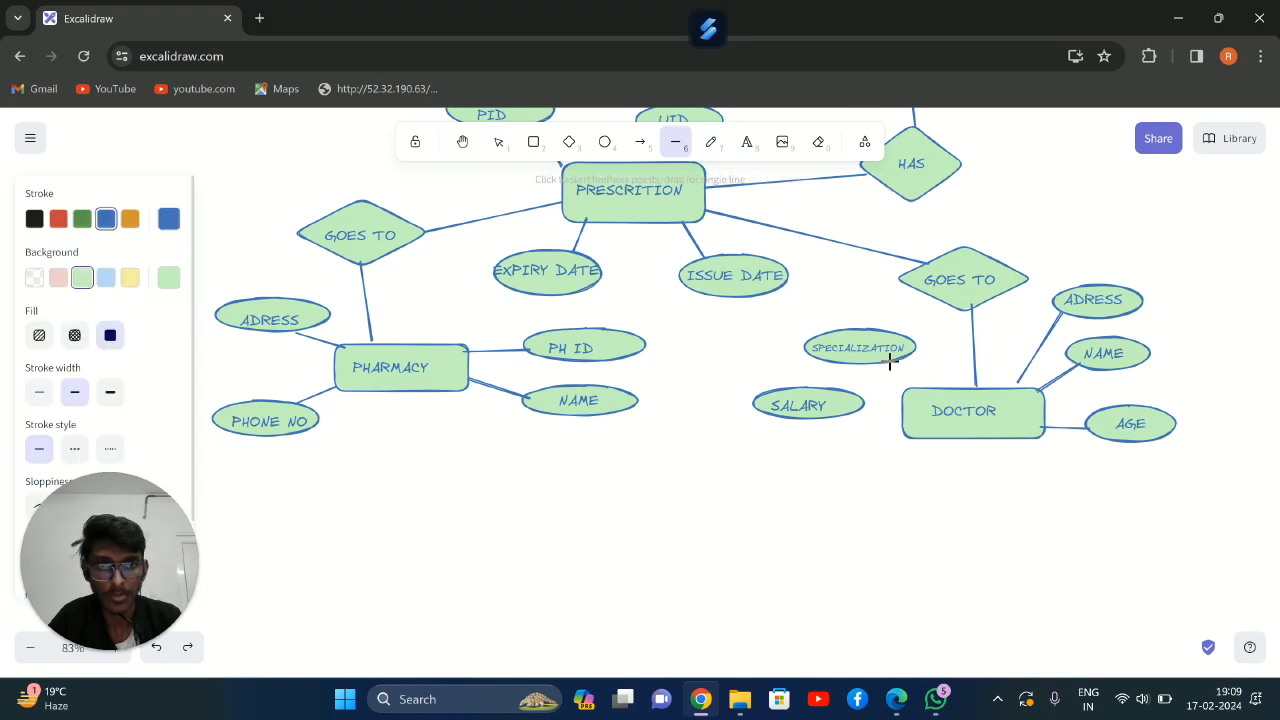
pyautogui.moveTo(892, 363); pyautogui.dragTo(925, 384)
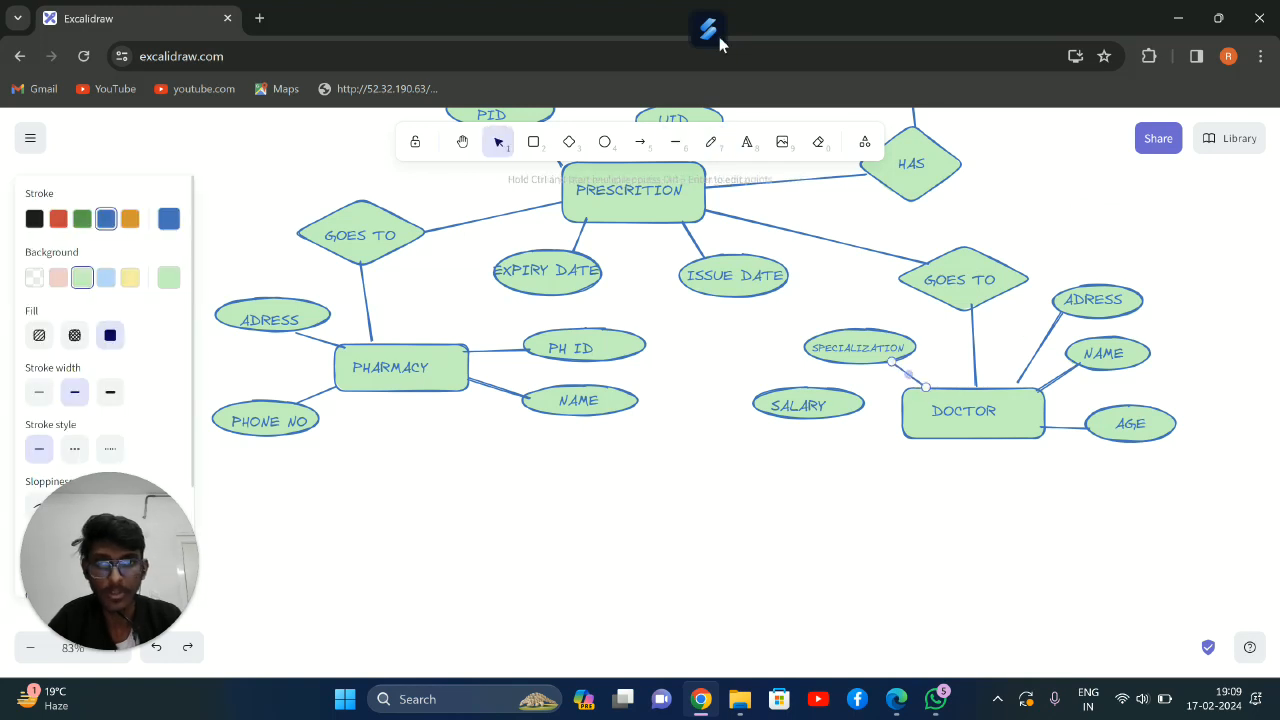
pyautogui.click(686, 148)
pyautogui.moveTo(855, 415); pyautogui.dragTo(905, 421)
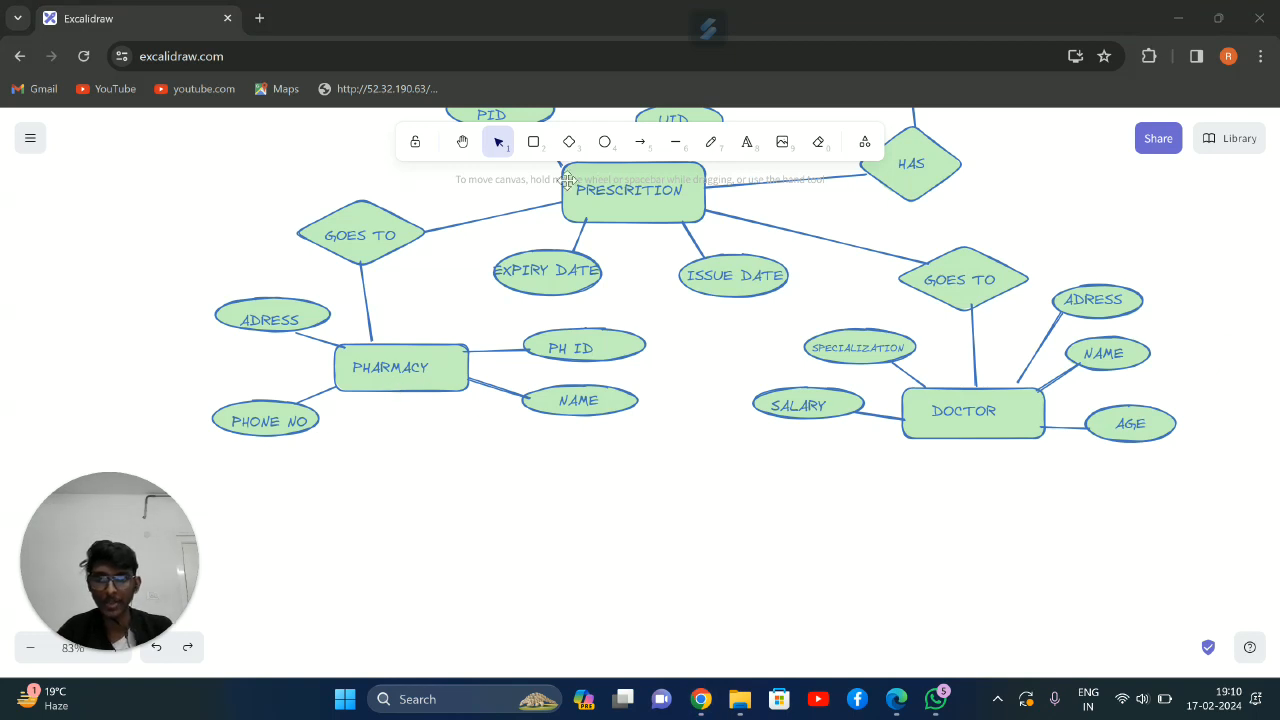
# Draw a diamond below the PHARMACY rectangle and label it ISSUES
pyautogui.click(569, 141)
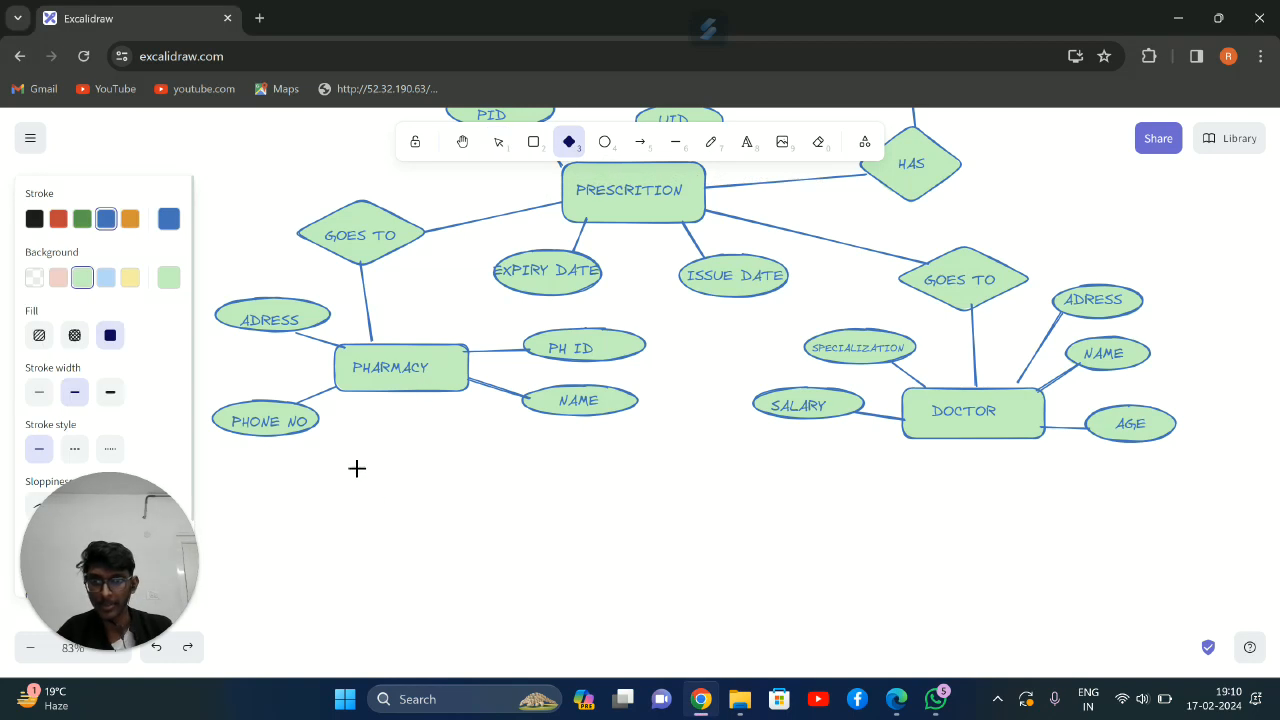
pyautogui.moveTo(384, 517); pyautogui.dragTo(476, 574)
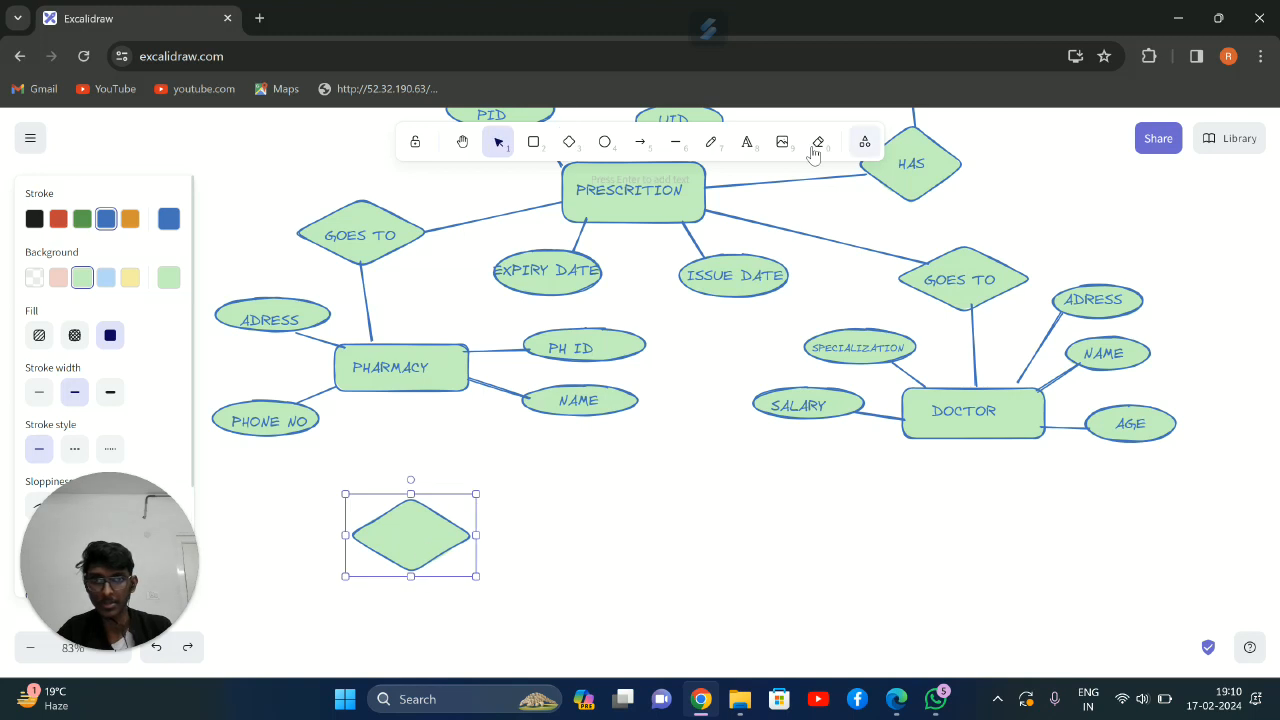
pyautogui.click(745, 143)
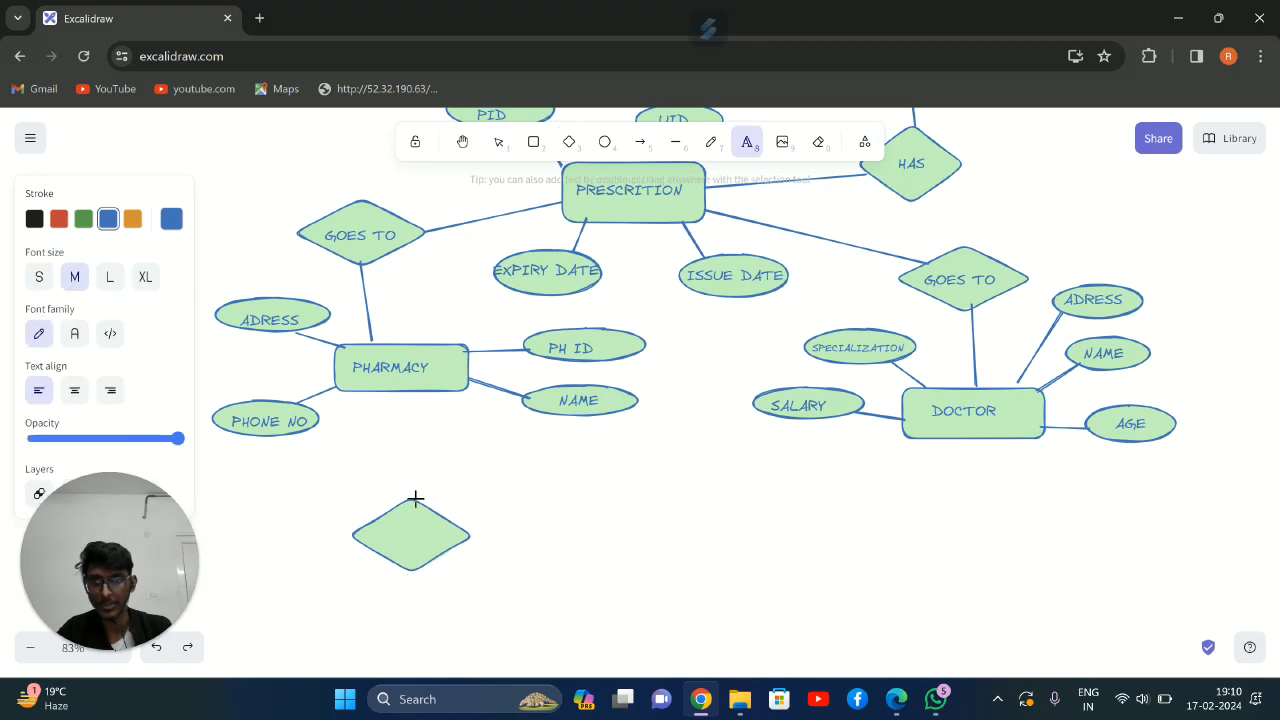
pyautogui.click(388, 527)
pyautogui.write('I')
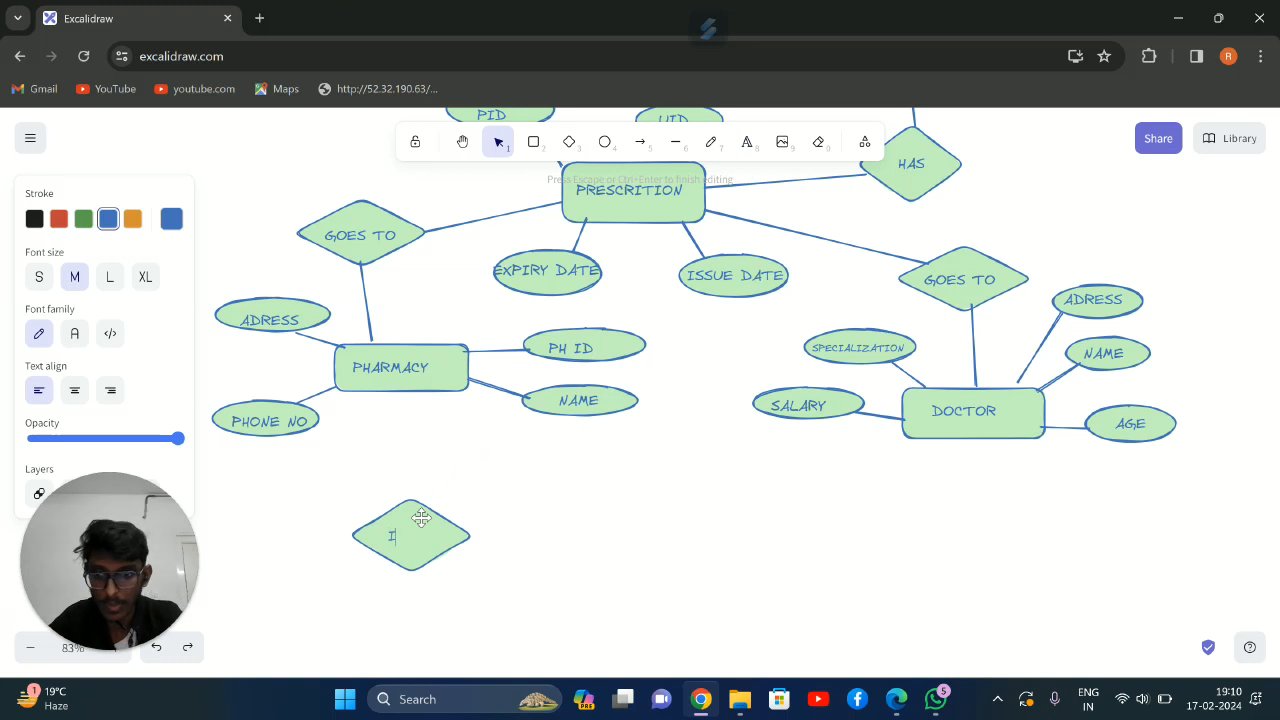
pyautogui.write('SSU')
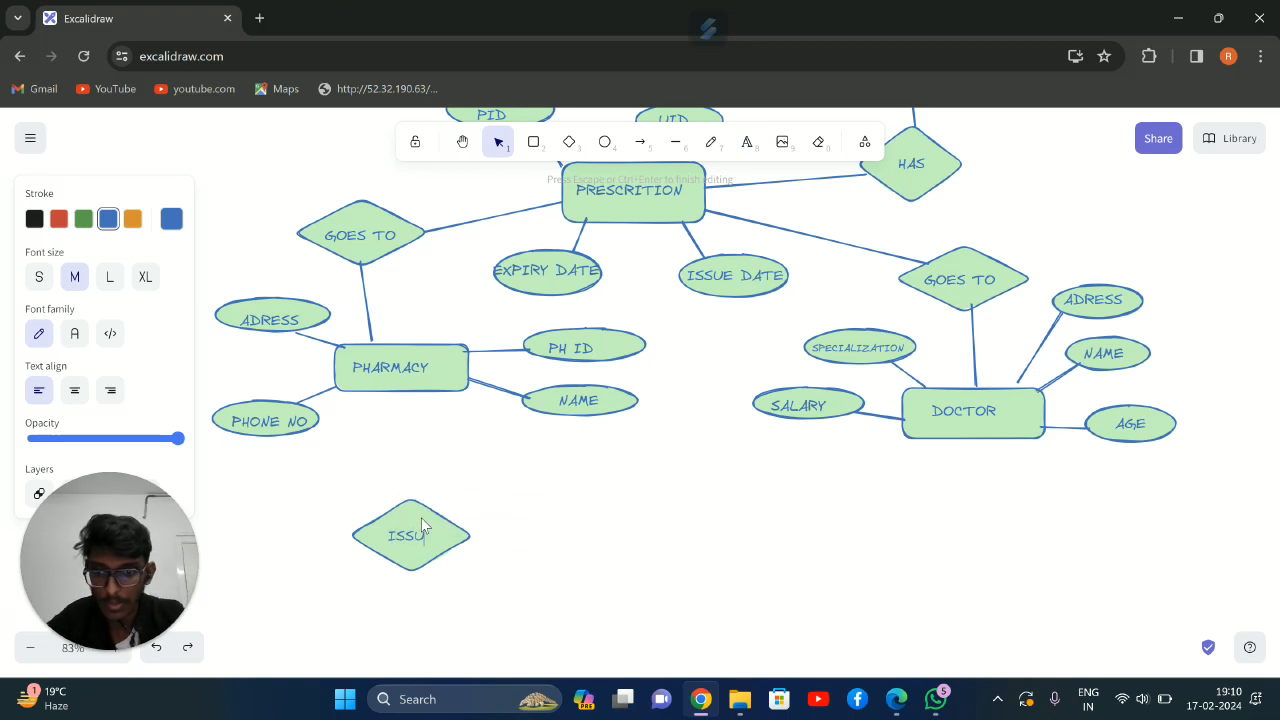
pyautogui.write('ES')
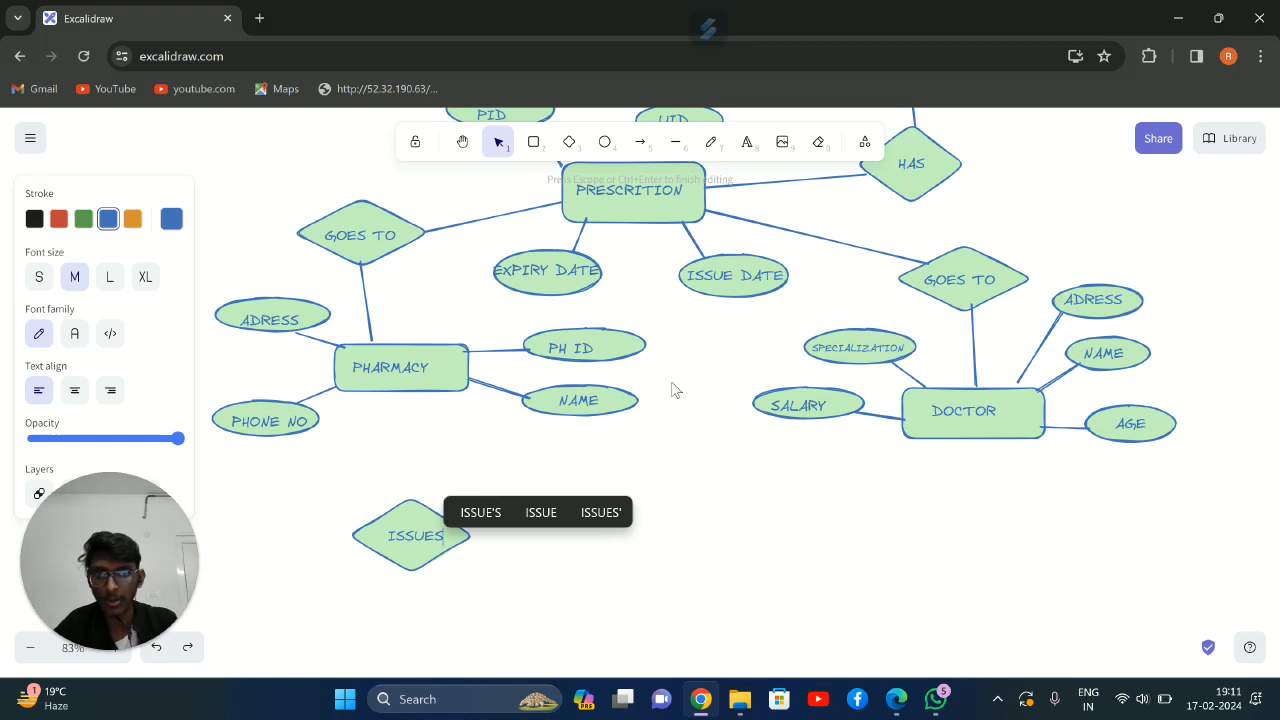
pyautogui.click(640, 415)
# Draw a rectangle below the ISSUES diamond and label it PAYMENT
pyautogui.scroll(-4, 552, 480)
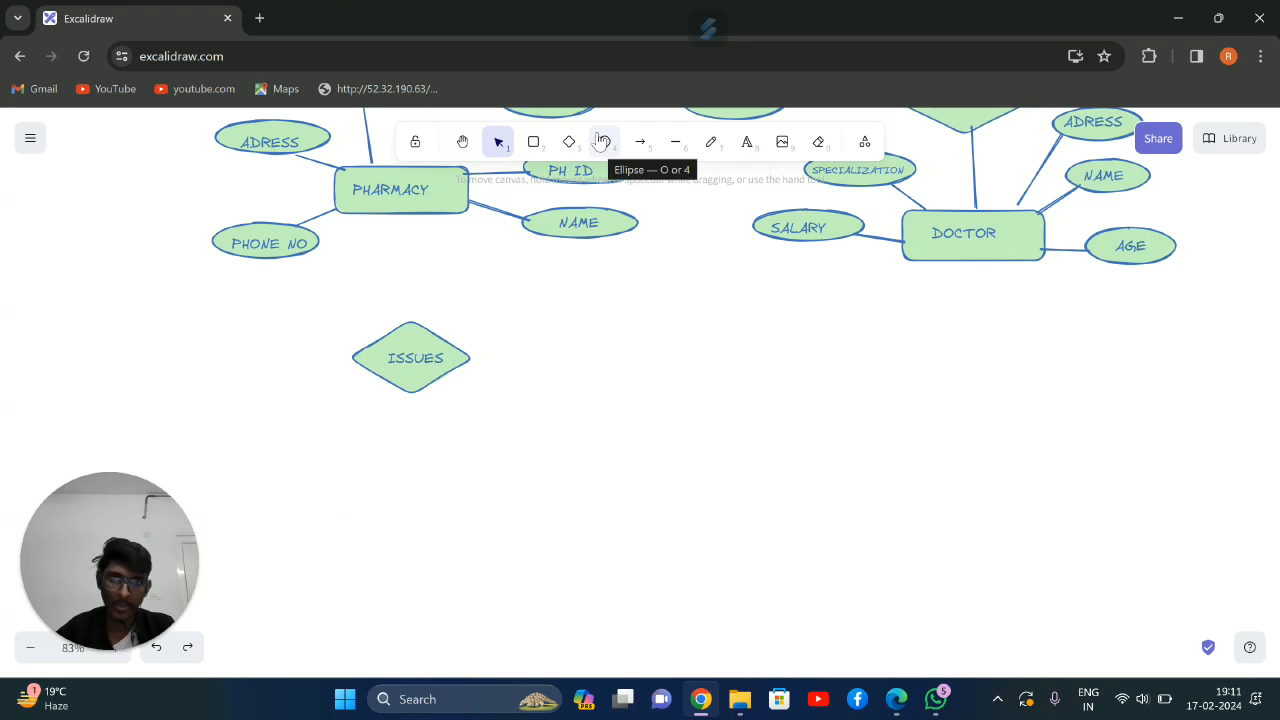
pyautogui.click(569, 141)
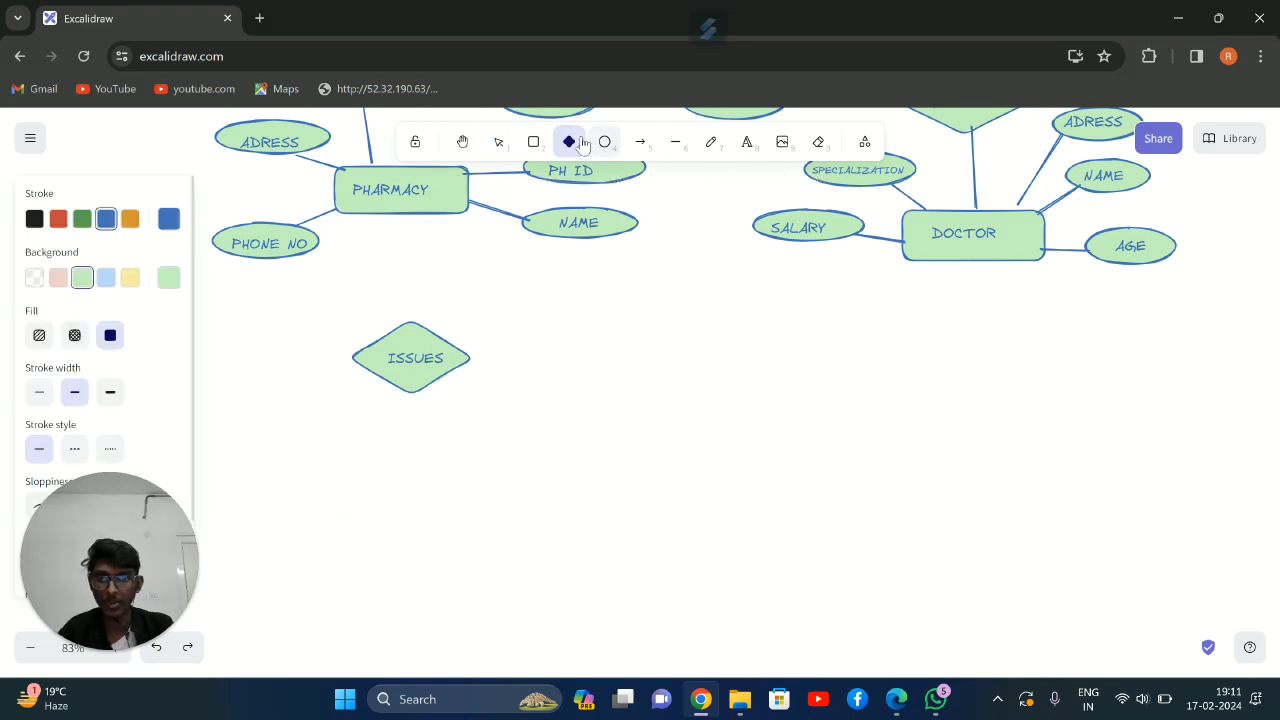
pyautogui.click(533, 141)
pyautogui.moveTo(345, 468); pyautogui.dragTo(493, 515)
pyautogui.press('Return')
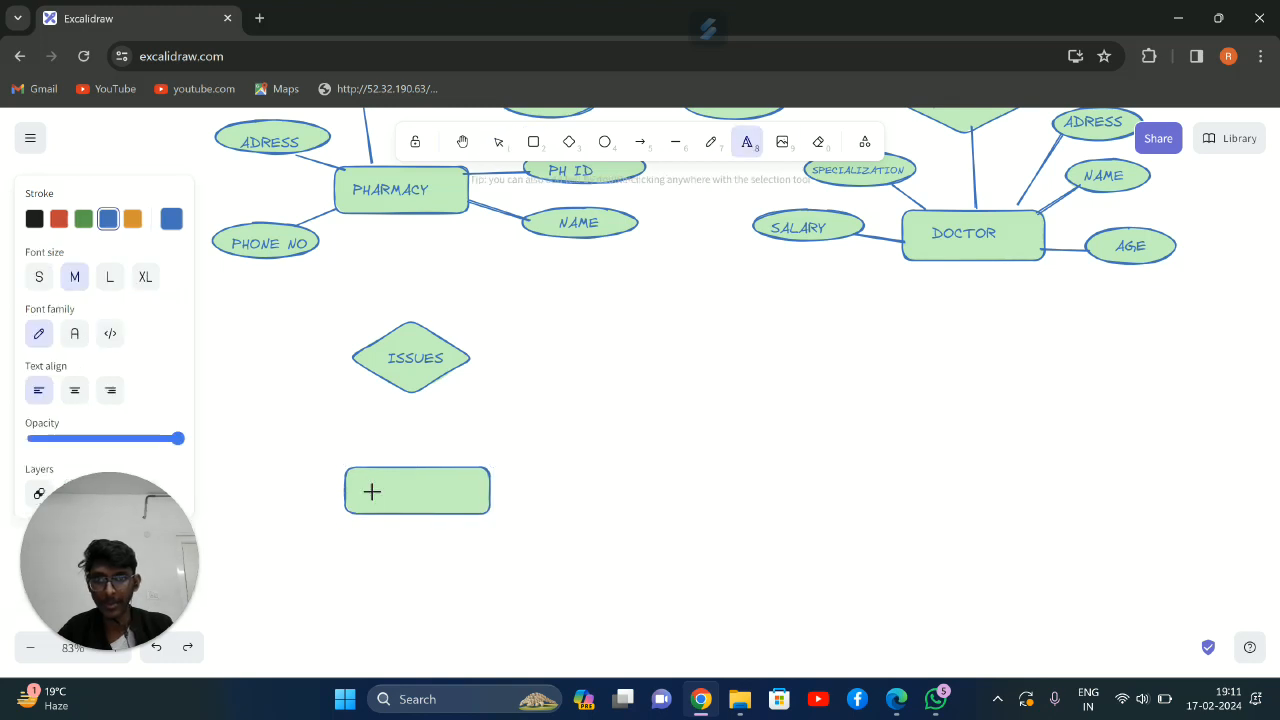
pyautogui.write('PAYMENT')
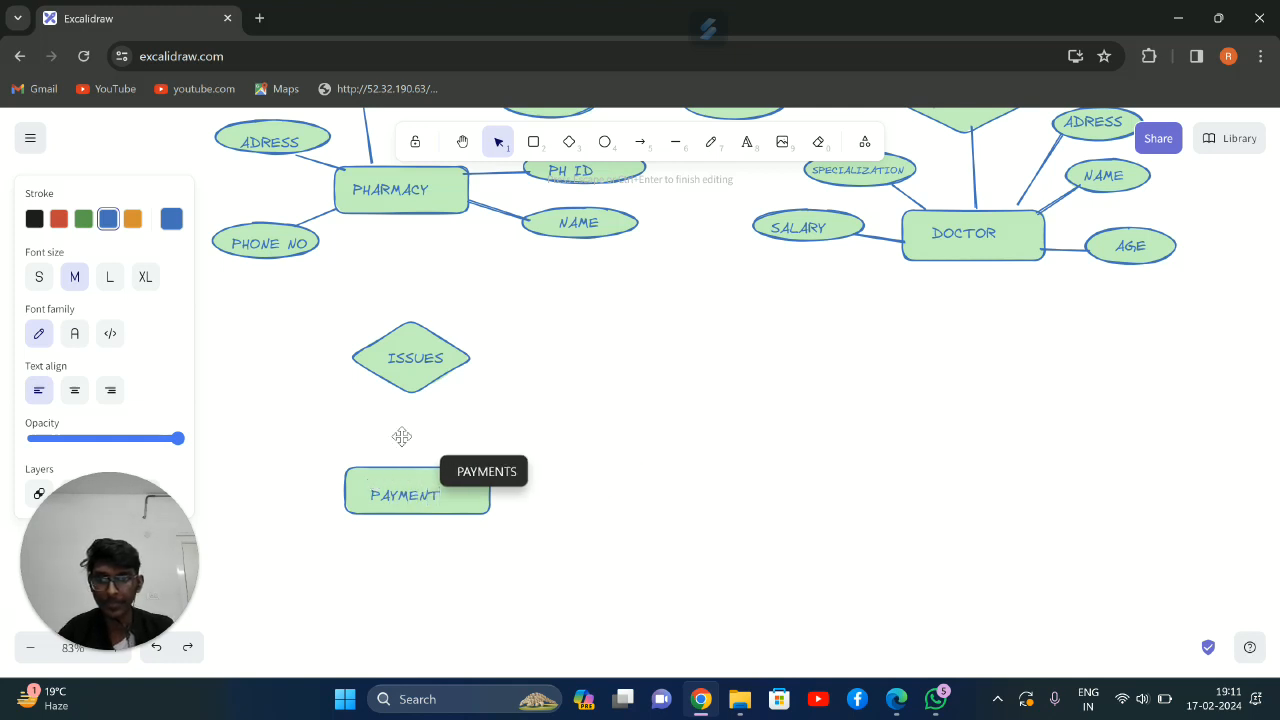
# Connect PHARMACY to the ISSUES diamond and the diamond to PAYMENT with straight lines, aligning the diamond and its text
pyautogui.click(678, 150)
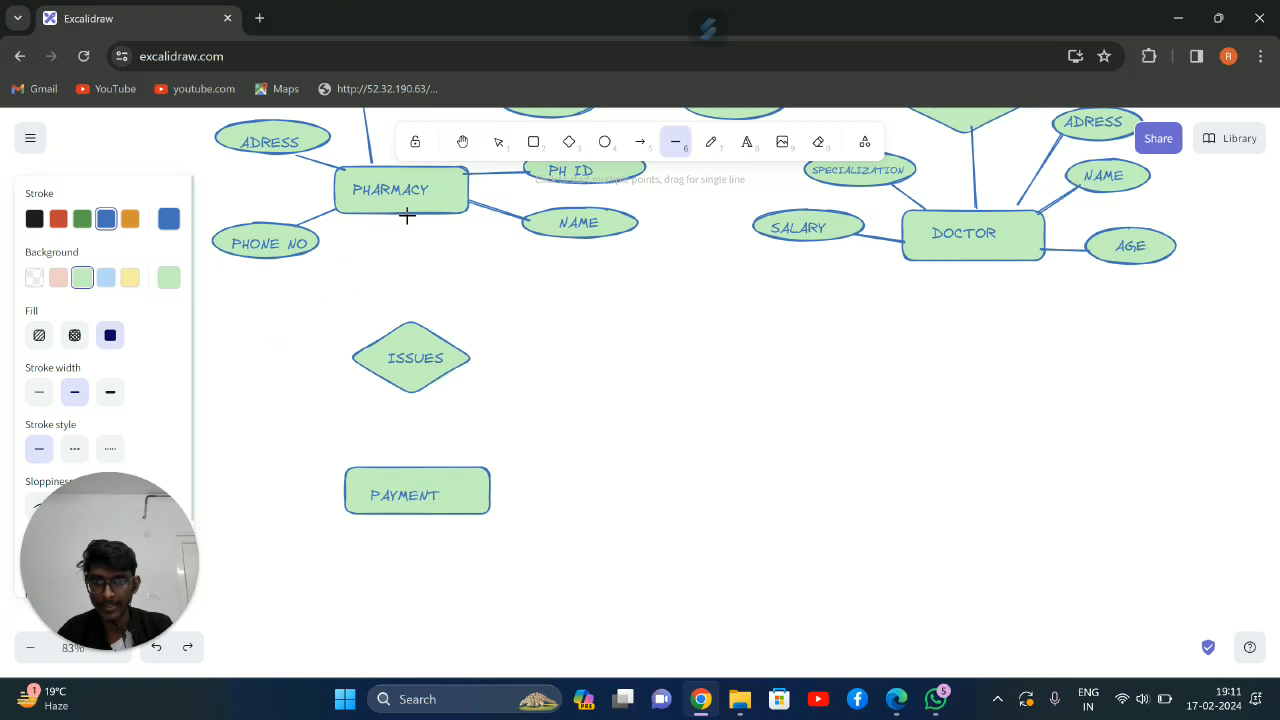
pyautogui.moveTo(407, 216); pyautogui.dragTo(413, 320)
pyautogui.moveTo(414, 393)
pyautogui.mouseDown()
pyautogui.moveTo(418, 460)
pyautogui.moveTo(418, 391)
pyautogui.mouseUp()
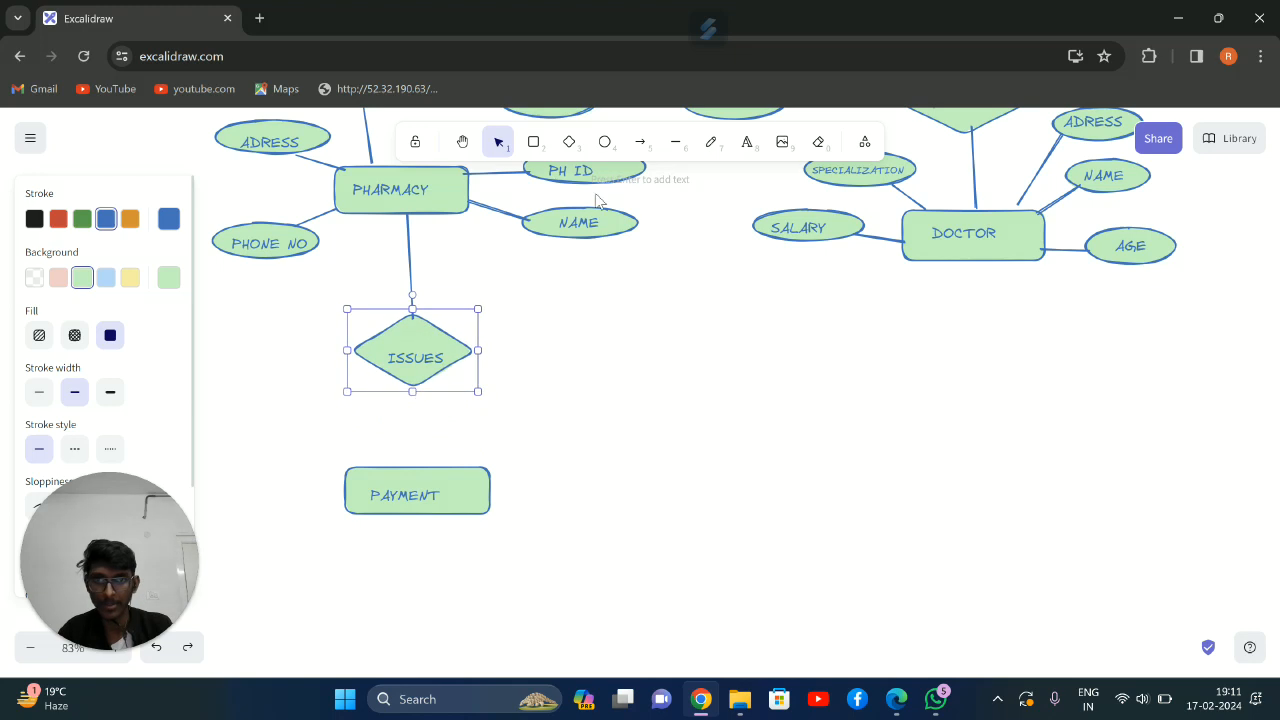
pyautogui.click(675, 142)
pyautogui.moveTo(417, 384); pyautogui.dragTo(414, 470)
pyautogui.click(627, 316)
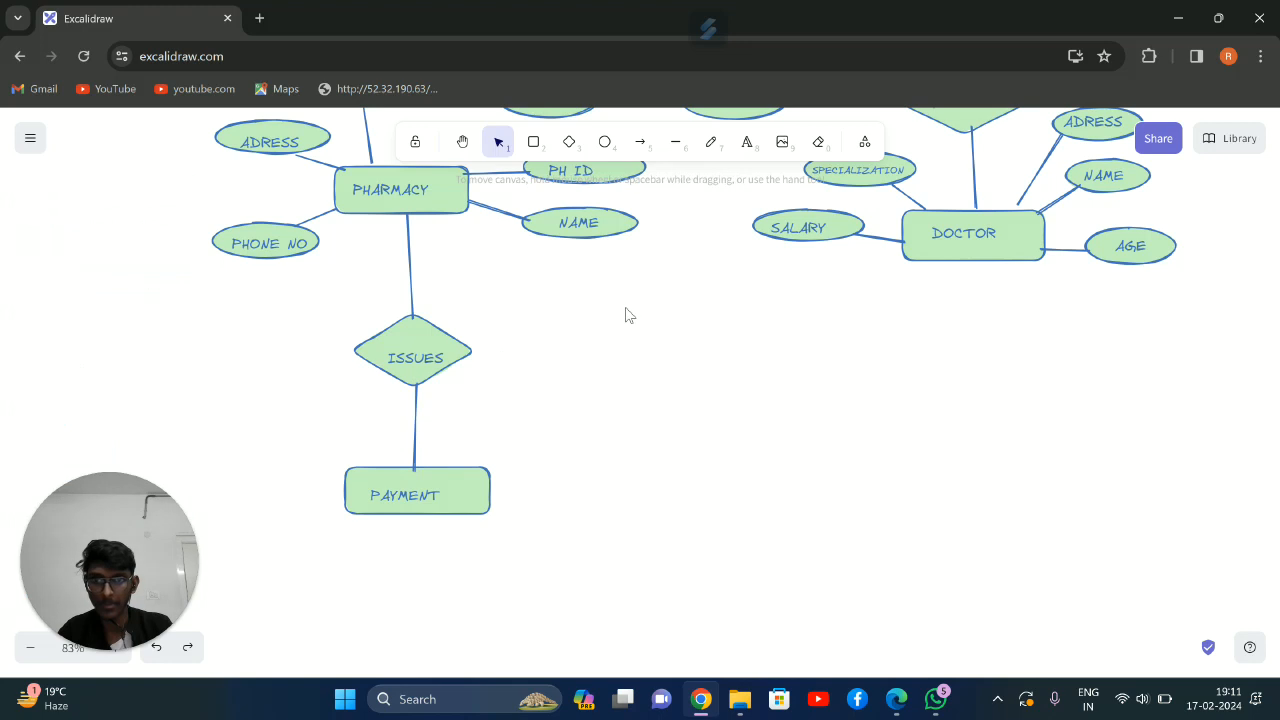
pyautogui.click(413, 346)
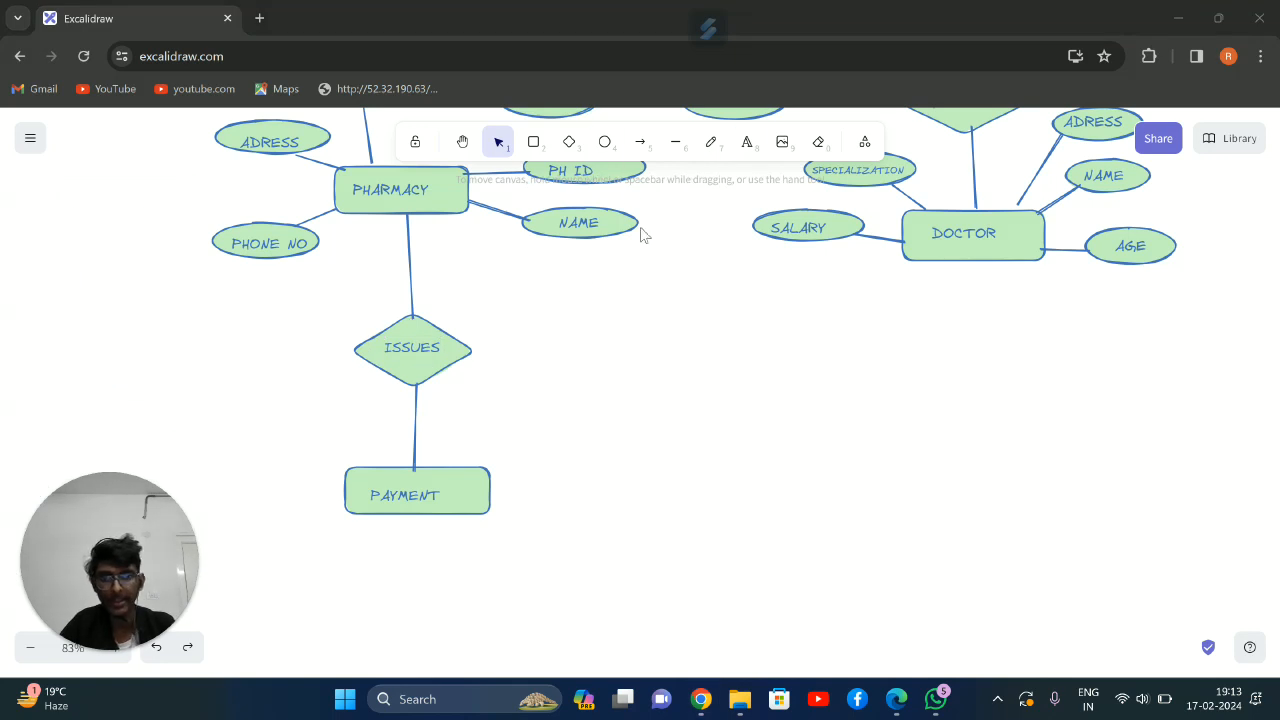
# Draw an ellipse above and to the right of PAYMENT, label it PAY ID, and center the text in it
pyautogui.click(603, 145)
pyautogui.moveTo(637, 423); pyautogui.dragTo(678, 440)
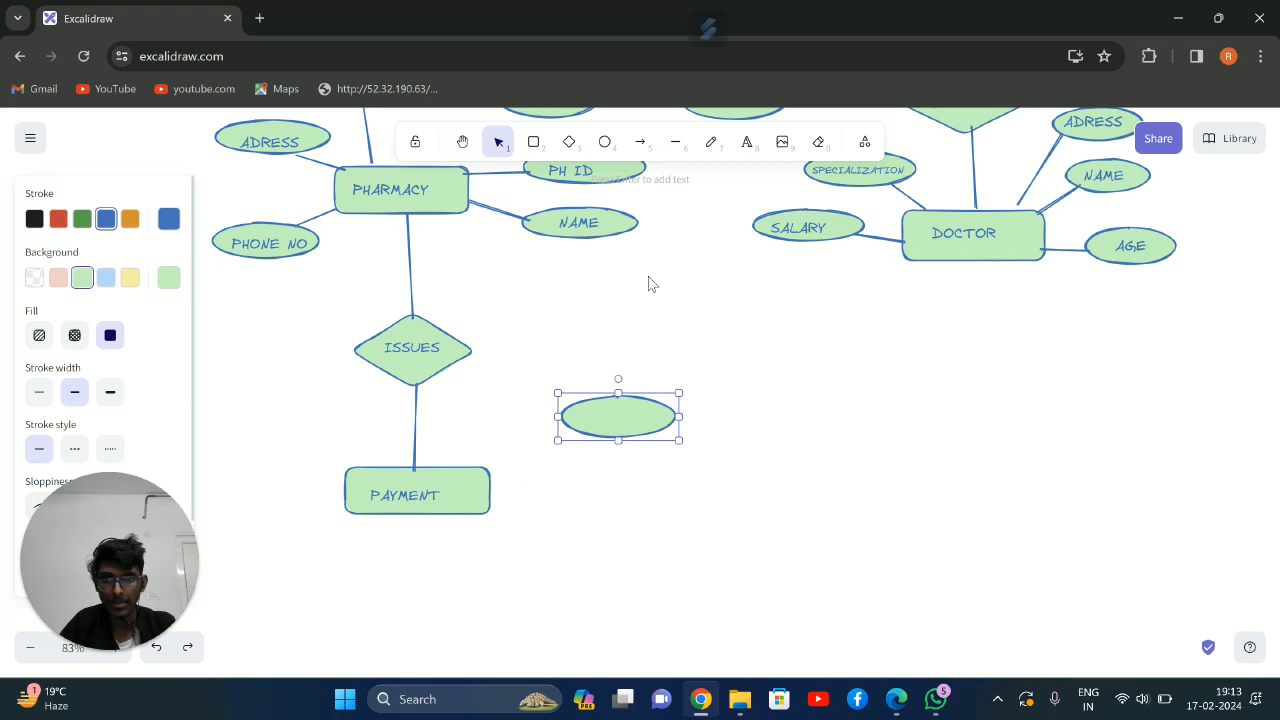
pyautogui.click(747, 143)
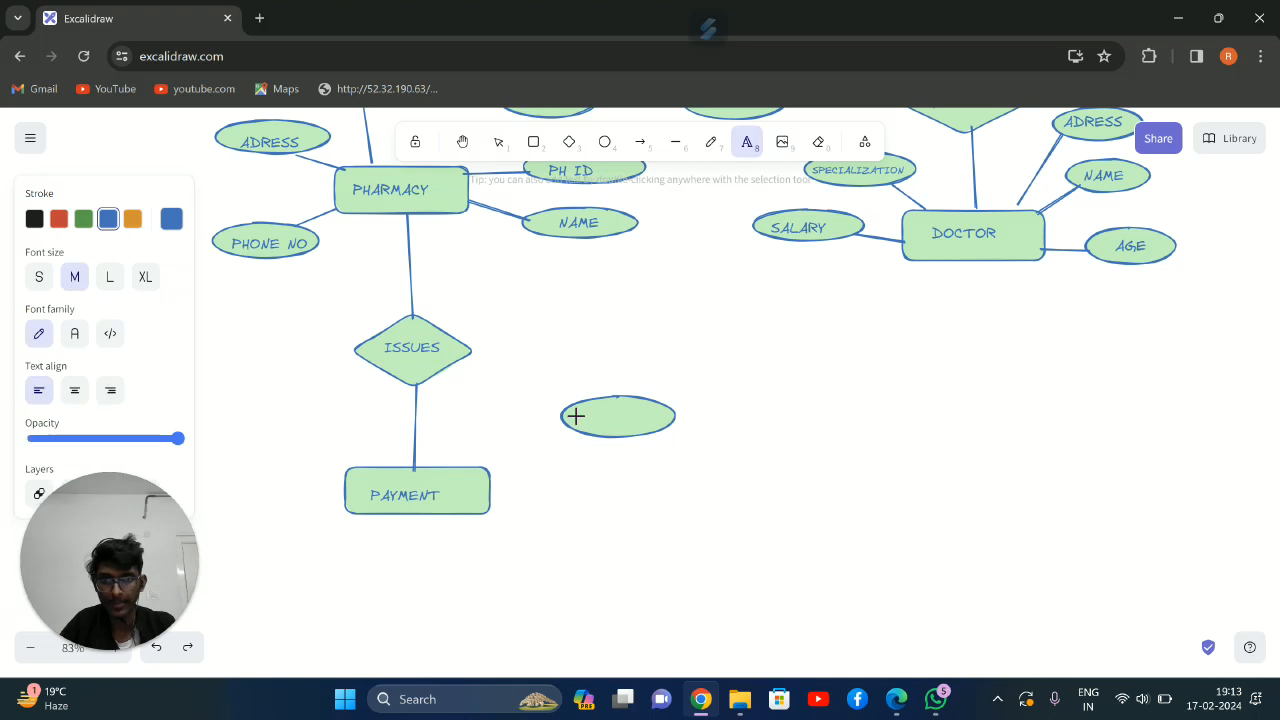
pyautogui.click(576, 416)
pyautogui.write('PAYM')
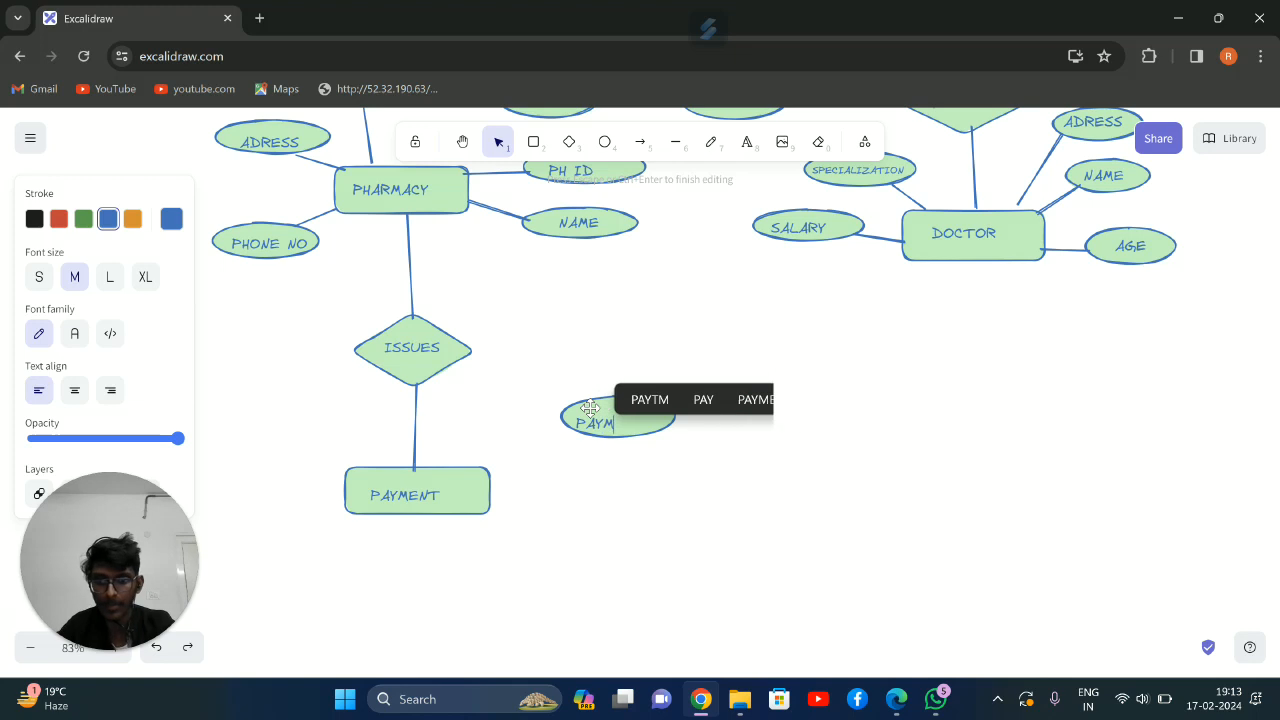
pyautogui.press('BackSpace')
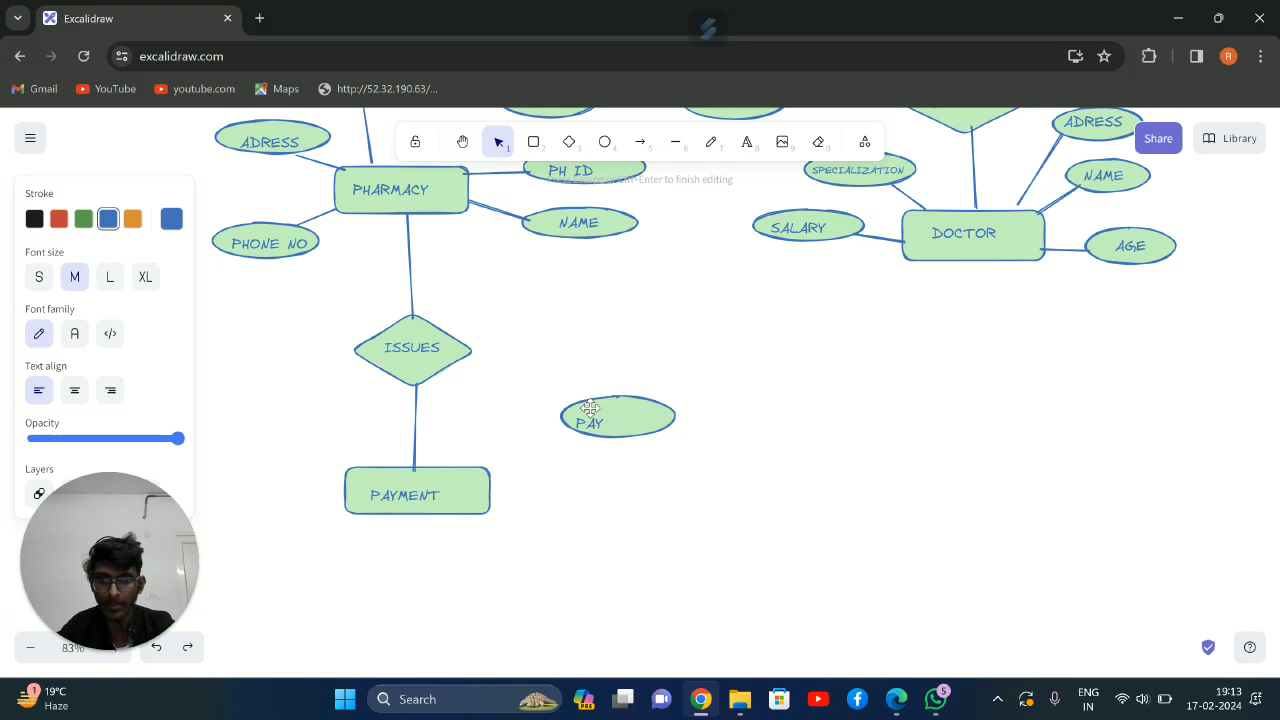
pyautogui.write('ID')
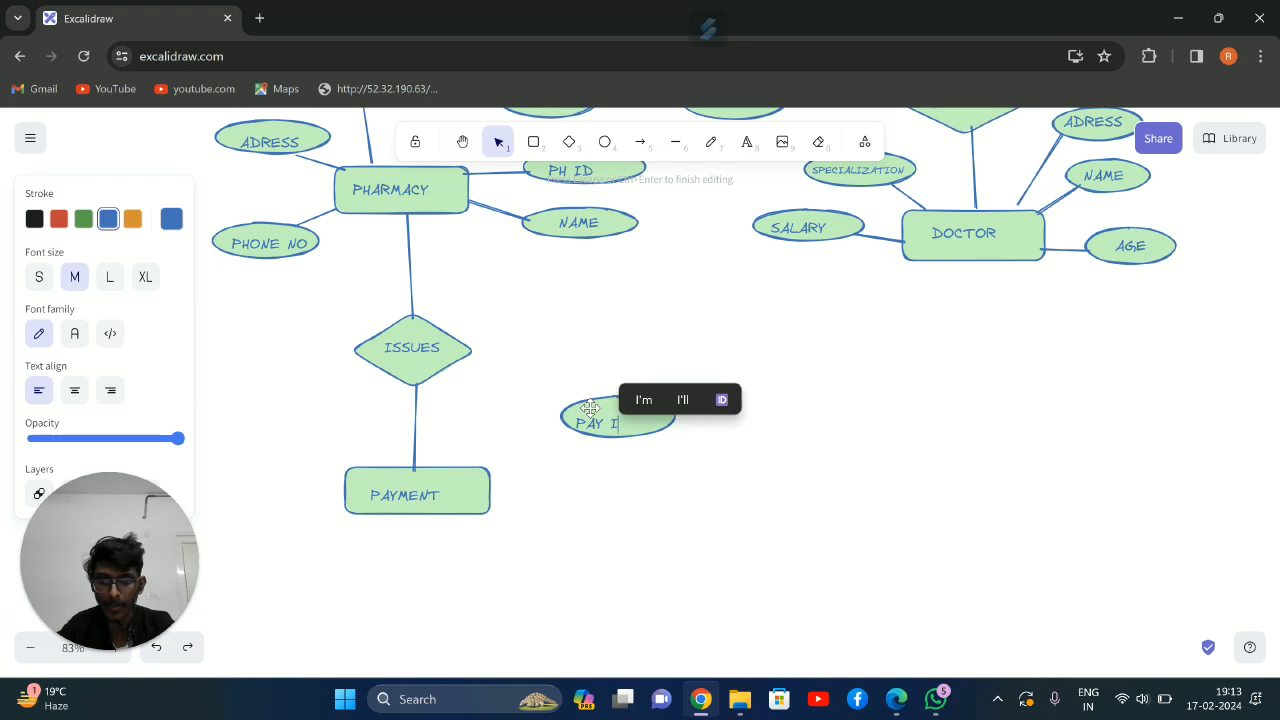
pyautogui.click(660, 351)
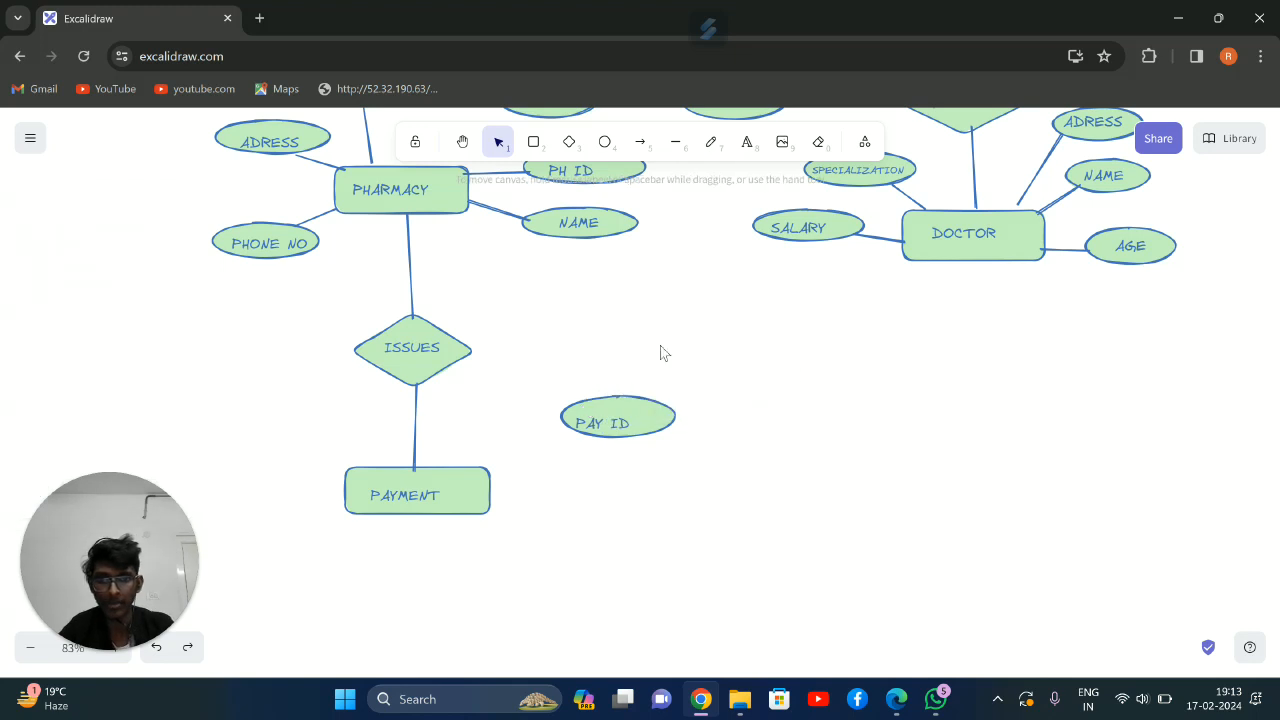
pyautogui.click(614, 402)
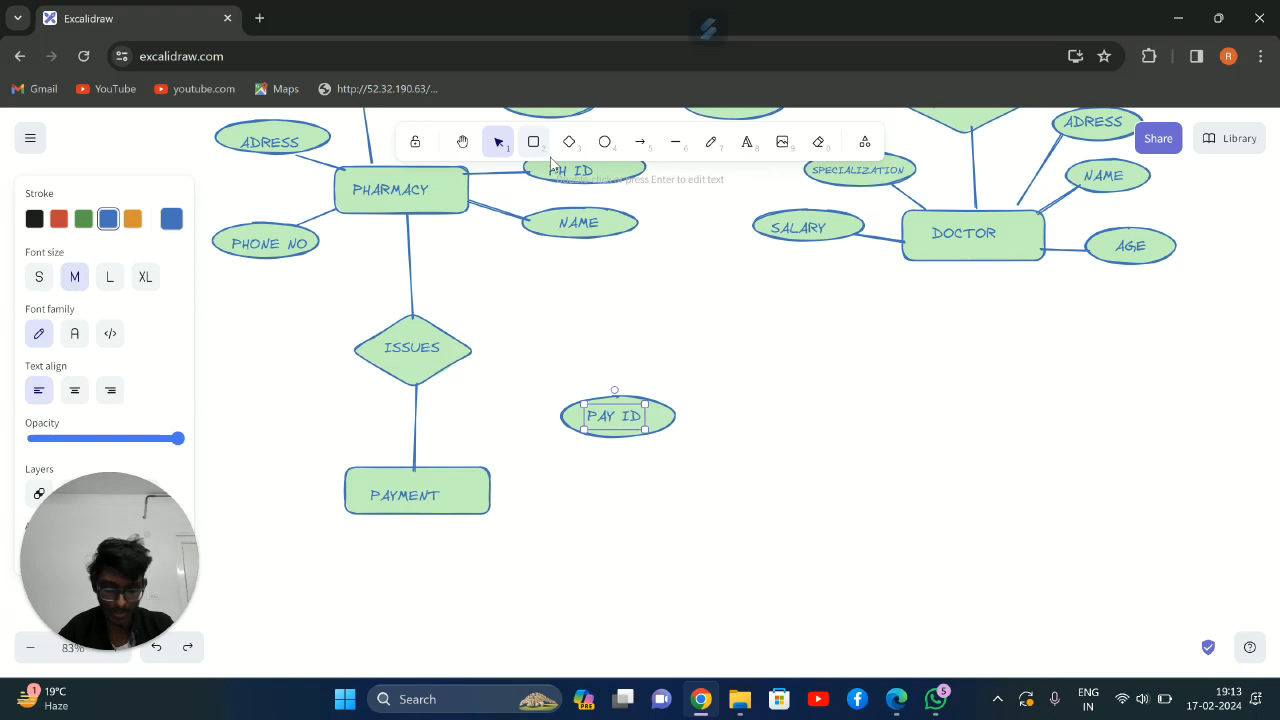
# Draw an ellipse below PAY ID, label it PAY METHOD, and shift the text left to fit inside the ellipse
pyautogui.click(604, 141)
pyautogui.moveTo(571, 483); pyautogui.dragTo(682, 525)
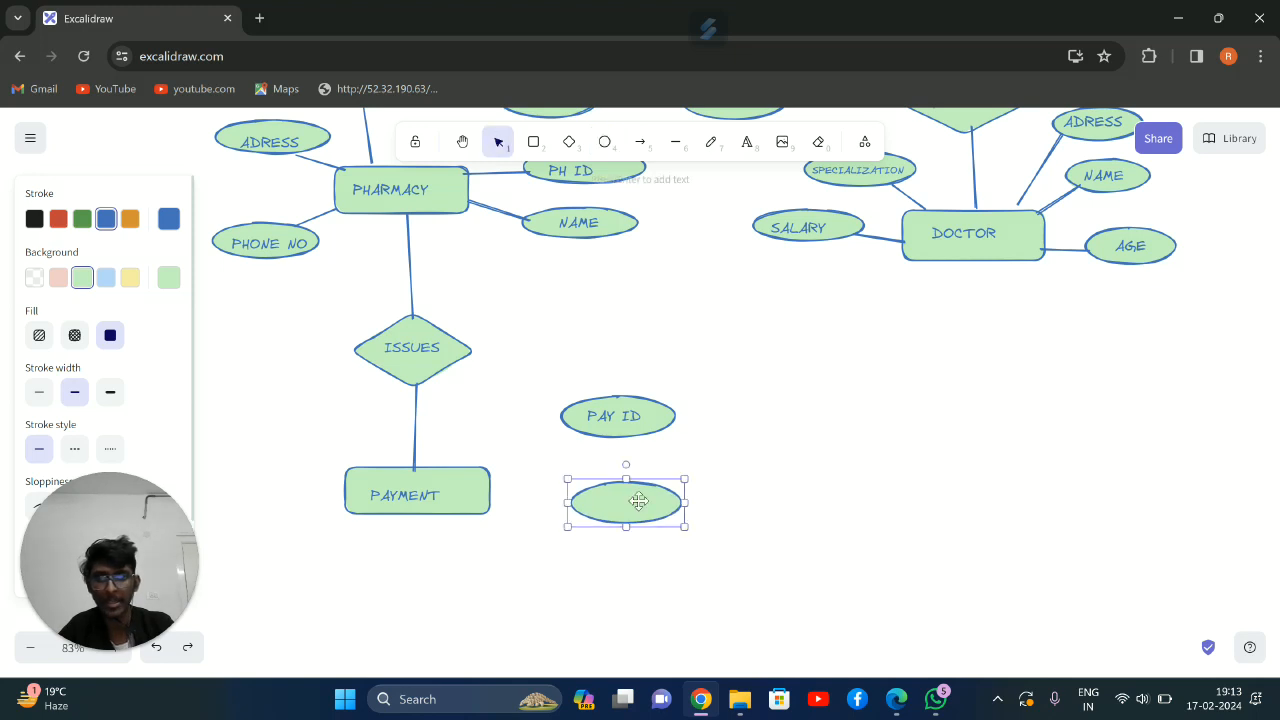
pyautogui.click(745, 142)
pyautogui.click(600, 492)
pyautogui.write('PAY MET')
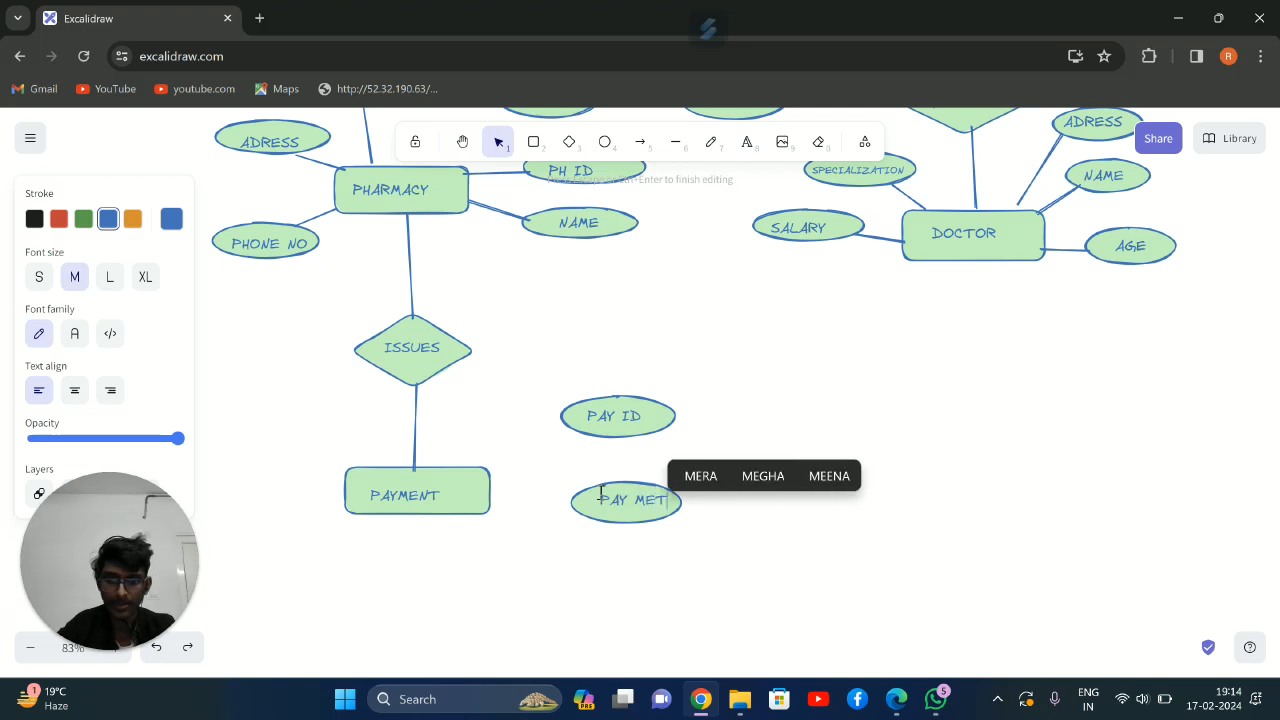
pyautogui.write('HOD')
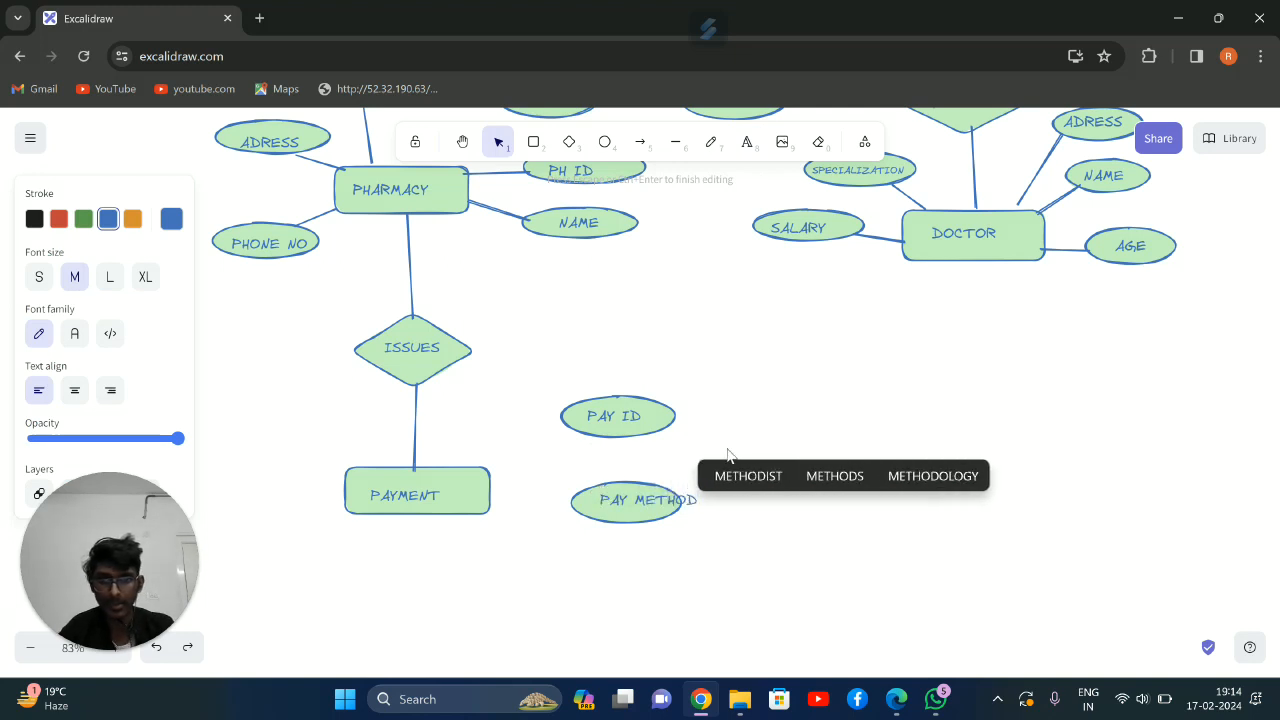
pyautogui.click(785, 404)
pyautogui.moveTo(649, 502)
pyautogui.mouseDown()
pyautogui.moveTo(615, 504)
pyautogui.moveTo(626, 507)
pyautogui.mouseUp()
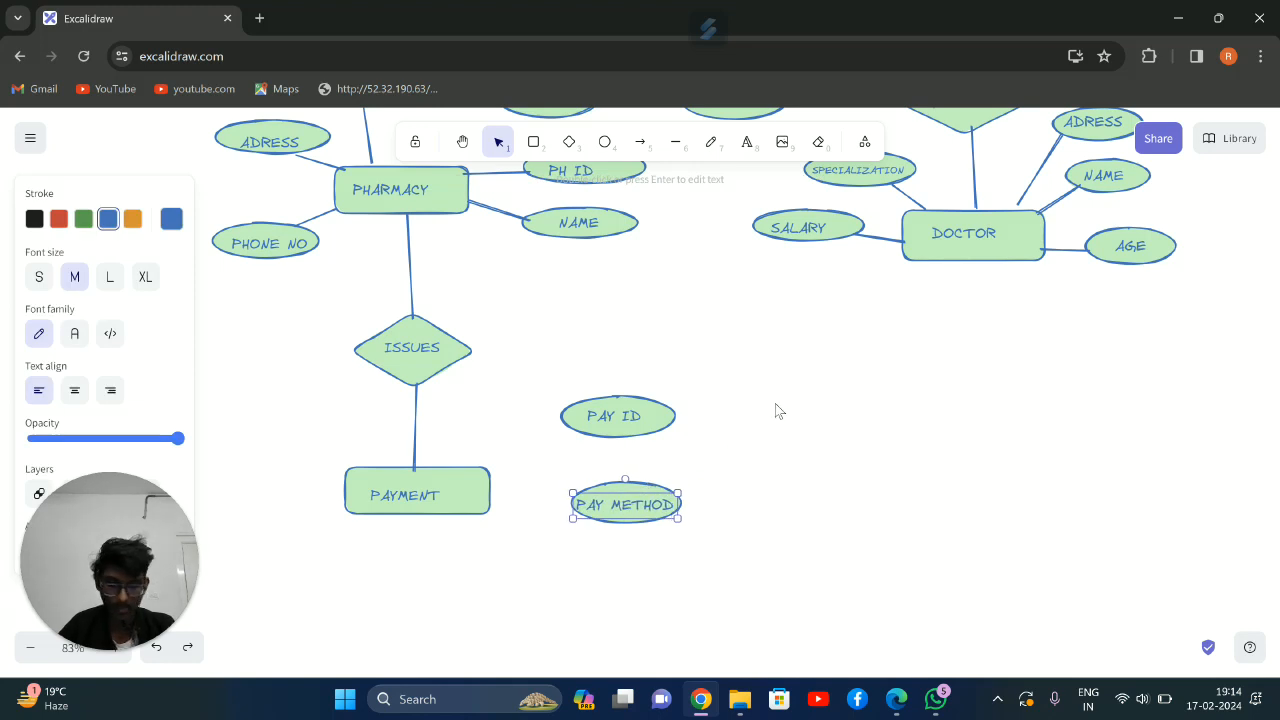
# Draw a wide blank ellipse above and to the left of PAYMENT, keeping it clear of the ISSUES diamond
pyautogui.click(604, 143)
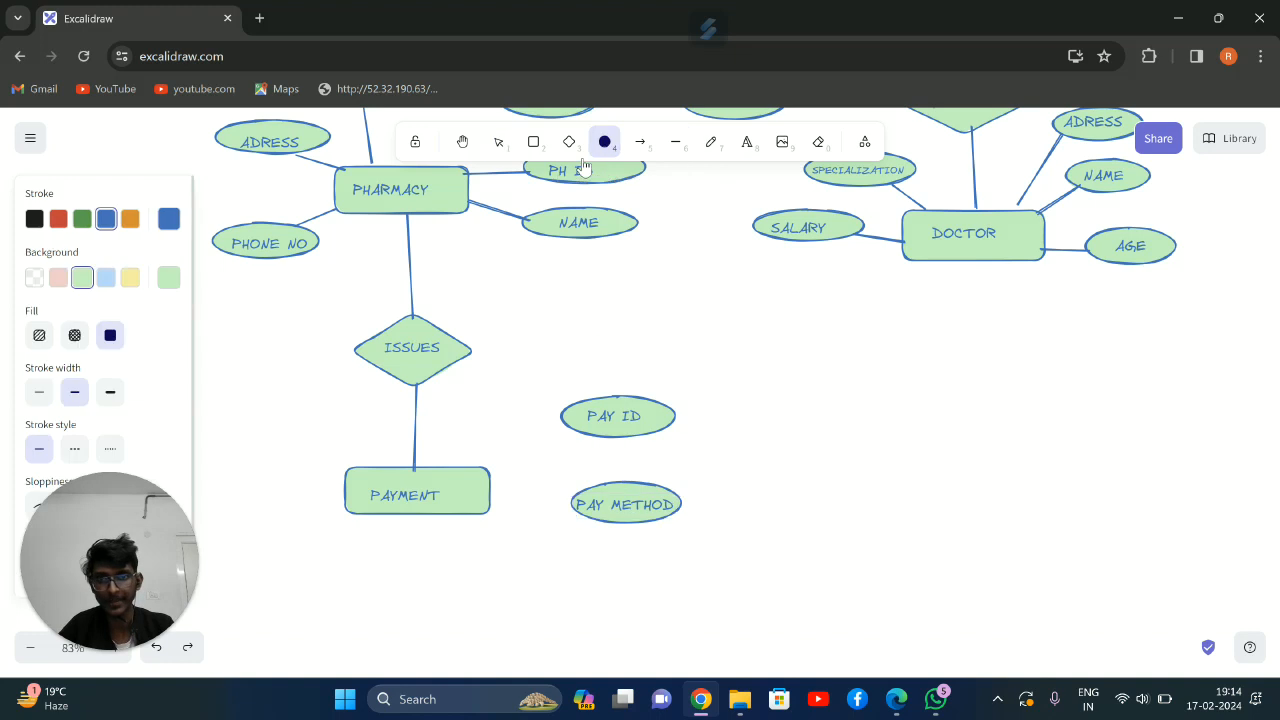
pyautogui.moveTo(216, 383); pyautogui.dragTo(366, 421)
pyautogui.moveTo(283, 385); pyautogui.dragTo(204, 395)
pyautogui.click(278, 327)
pyautogui.click(257, 416)
pyautogui.click(312, 328)
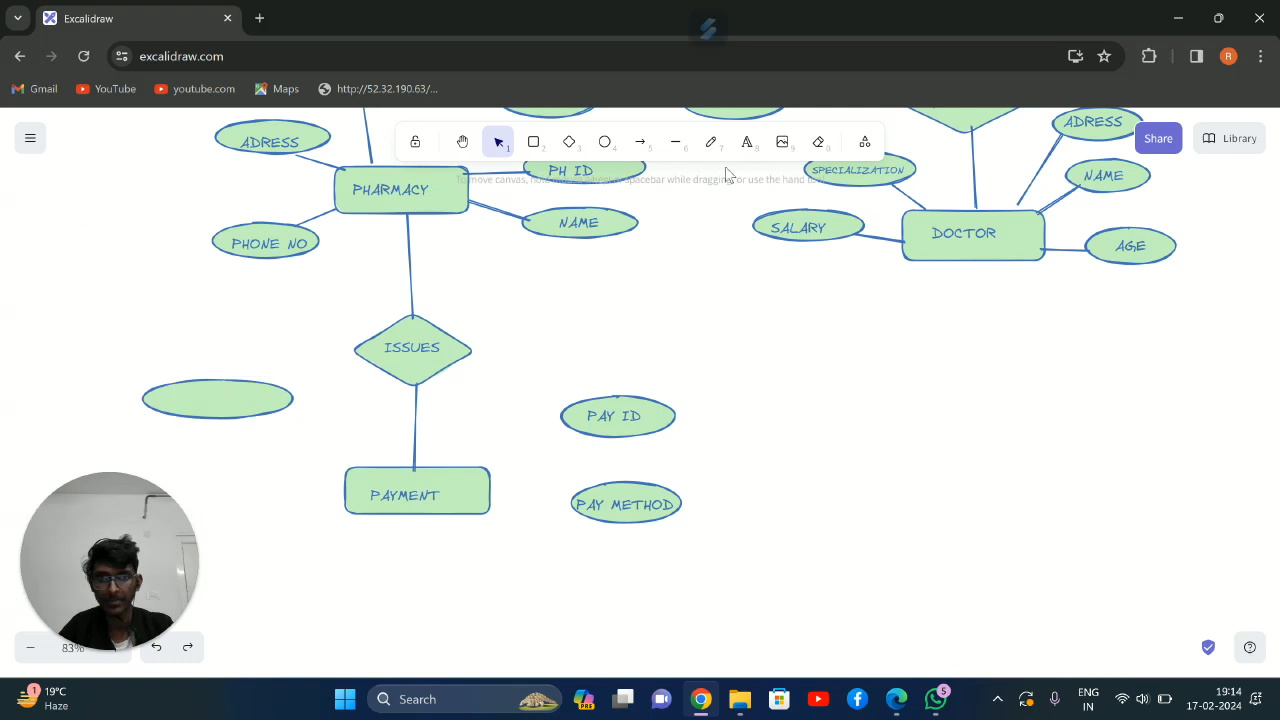
pyautogui.click(212, 394)
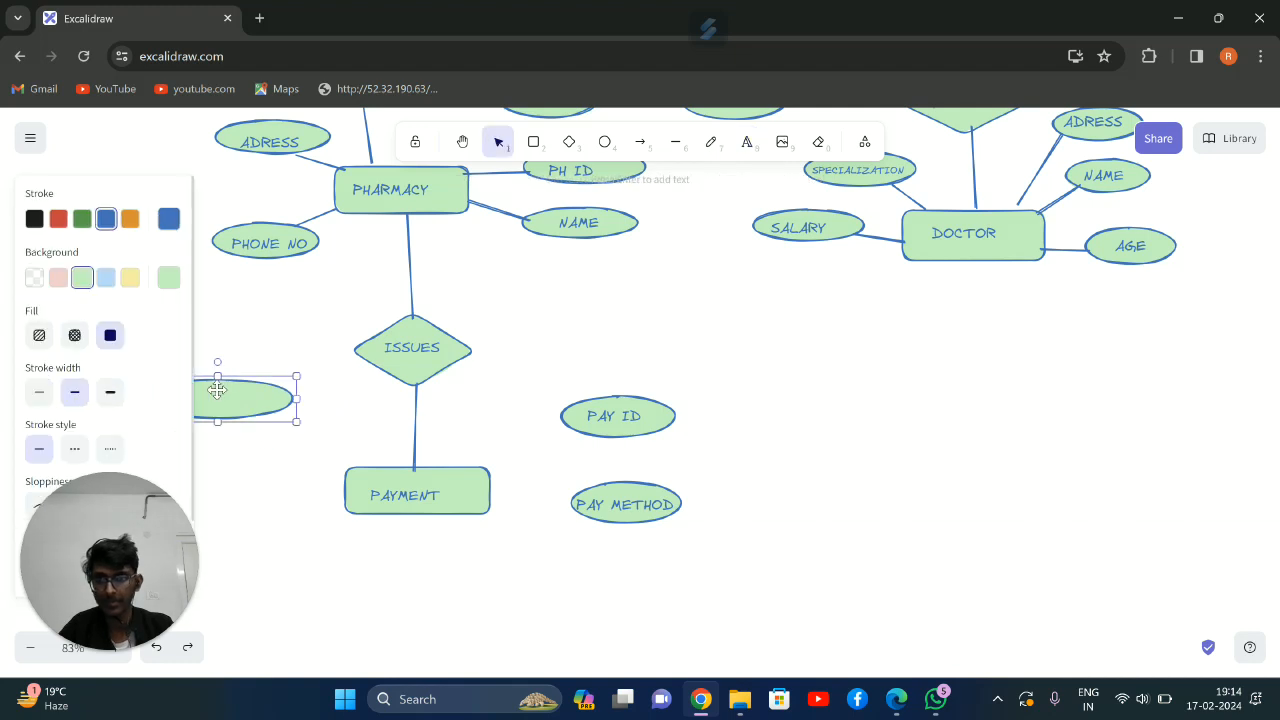
pyautogui.moveTo(217, 390); pyautogui.dragTo(239, 390)
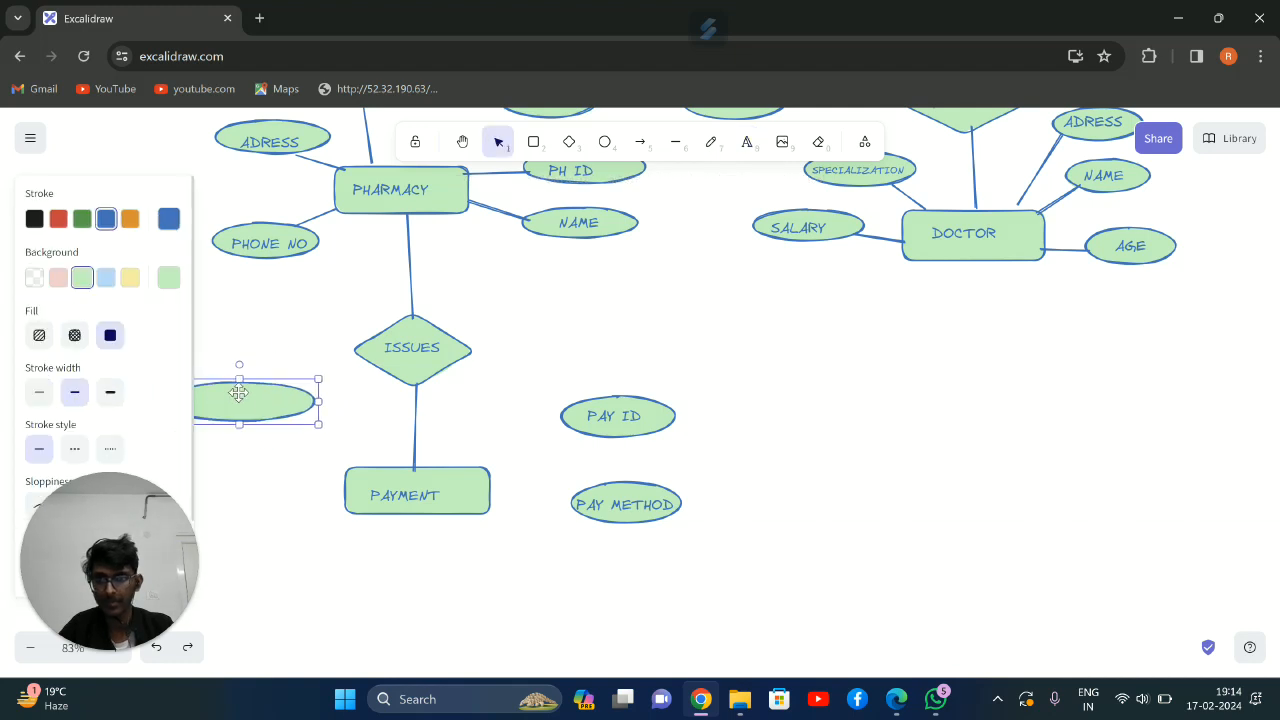
pyautogui.click(30, 148)
pyautogui.click(29, 149)
pyautogui.moveTo(99, 174); pyautogui.dragTo(191, 199)
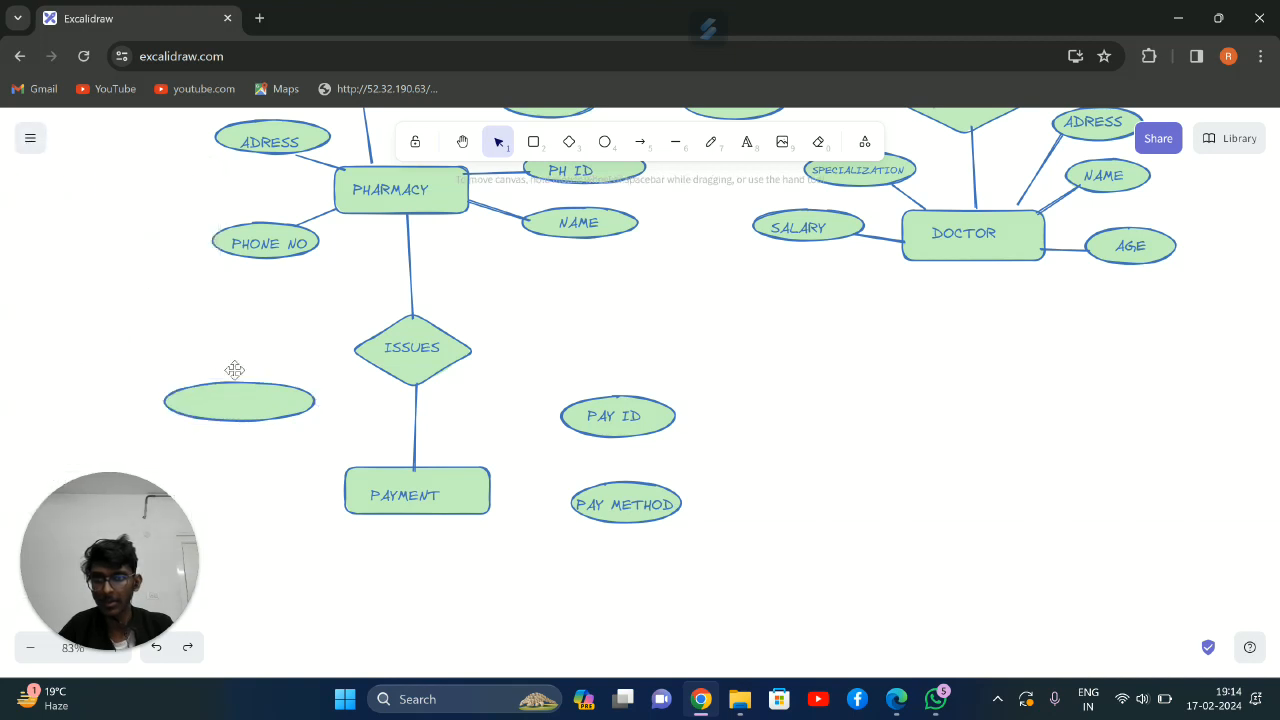
pyautogui.click(747, 141)
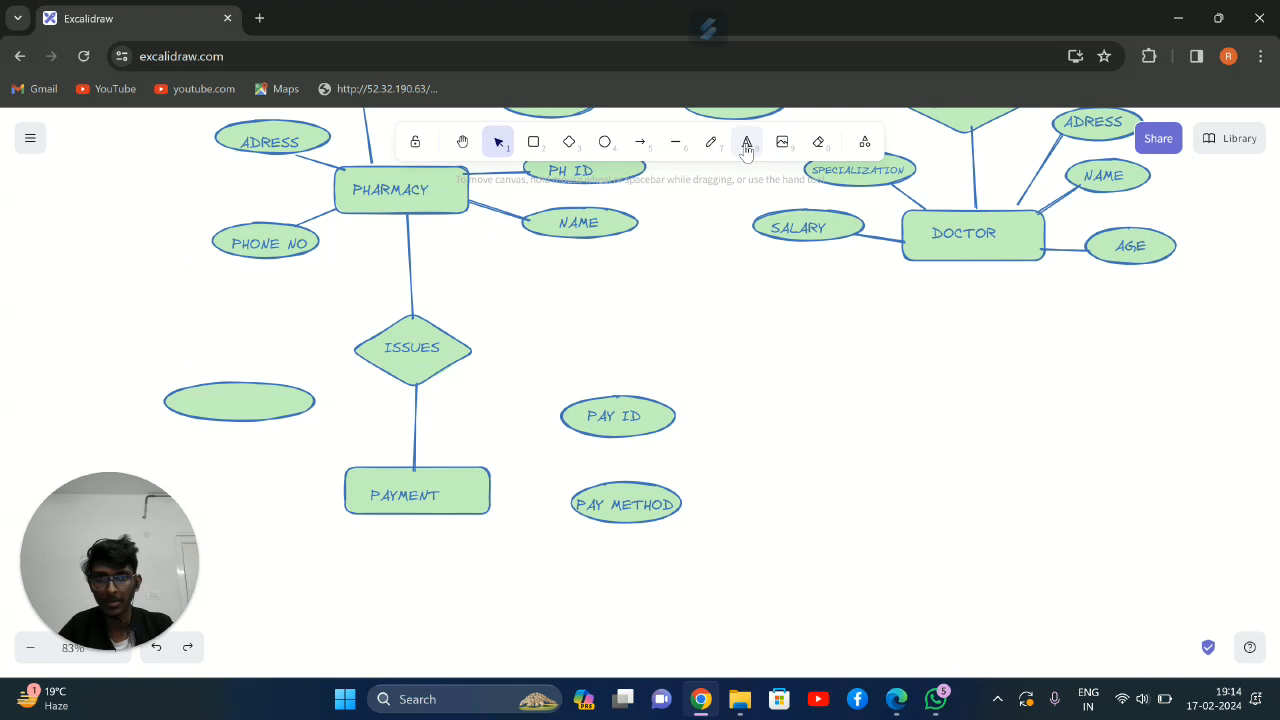
pyautogui.click(252, 402)
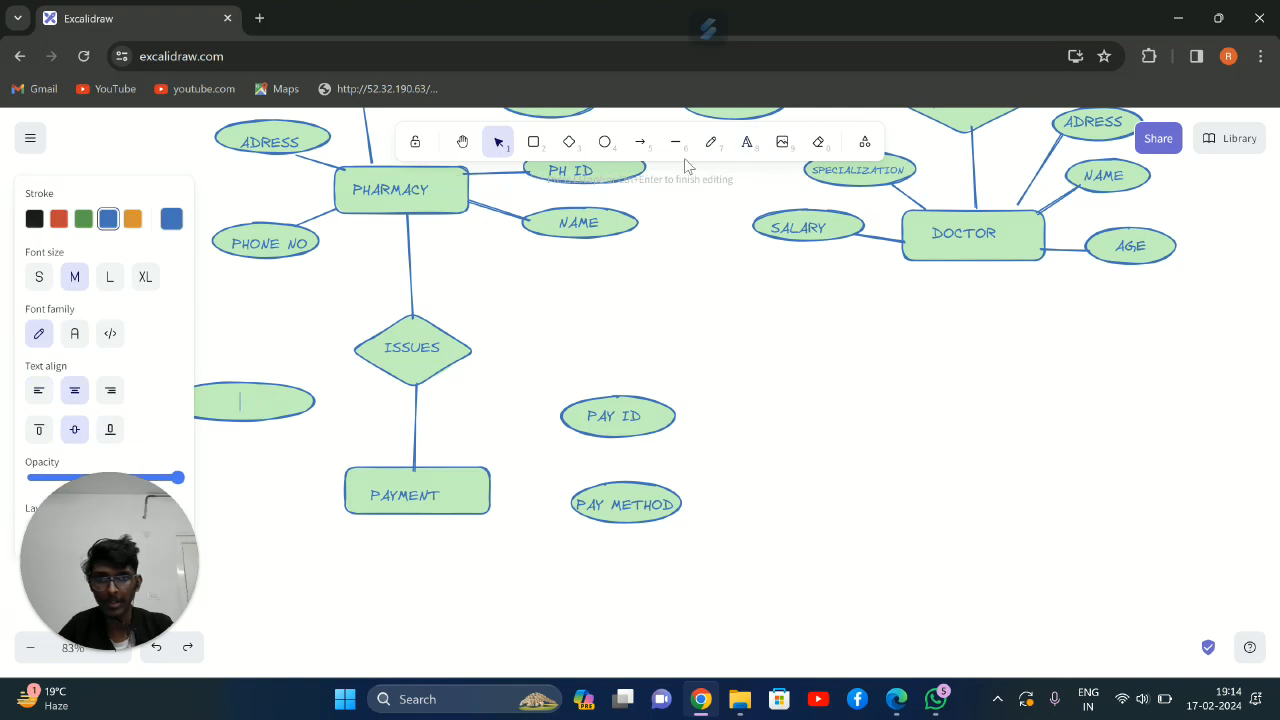
pyautogui.click(614, 293)
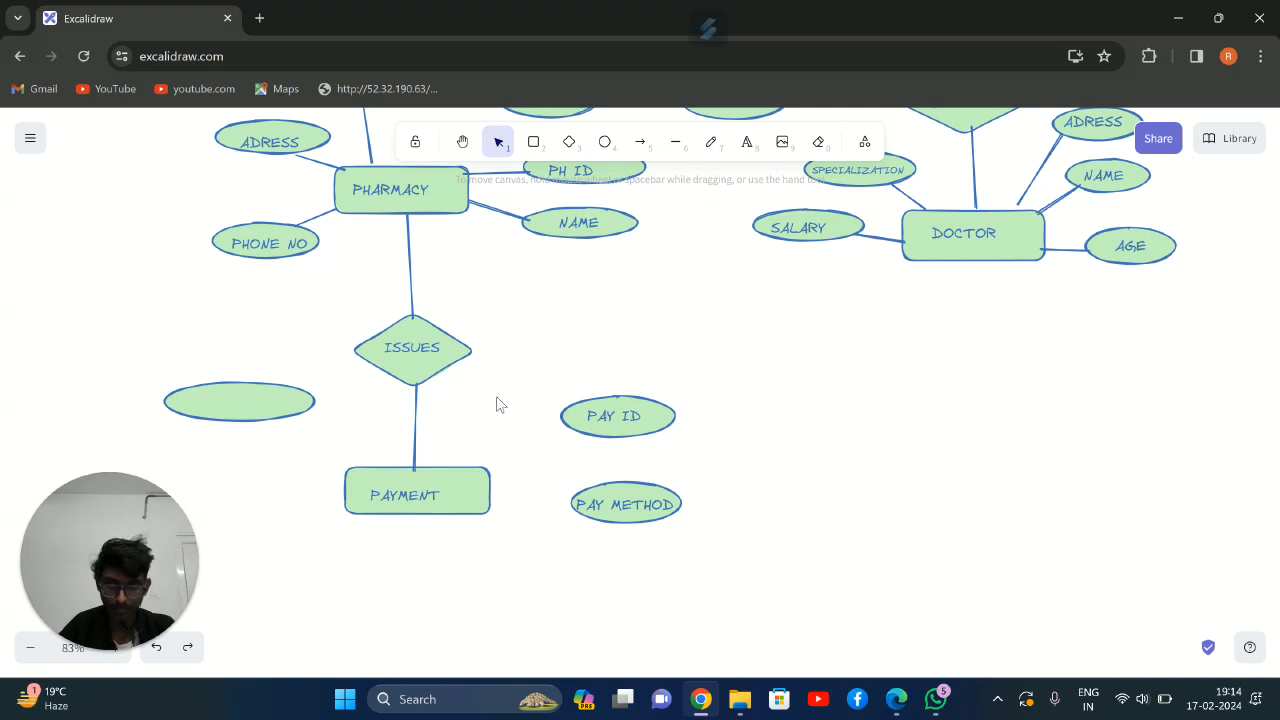
# Move the blank ellipse closer to PAYMENT's upper-left side and label it TRANSACTION DATE
pyautogui.moveTo(274, 407); pyautogui.dragTo(324, 418)
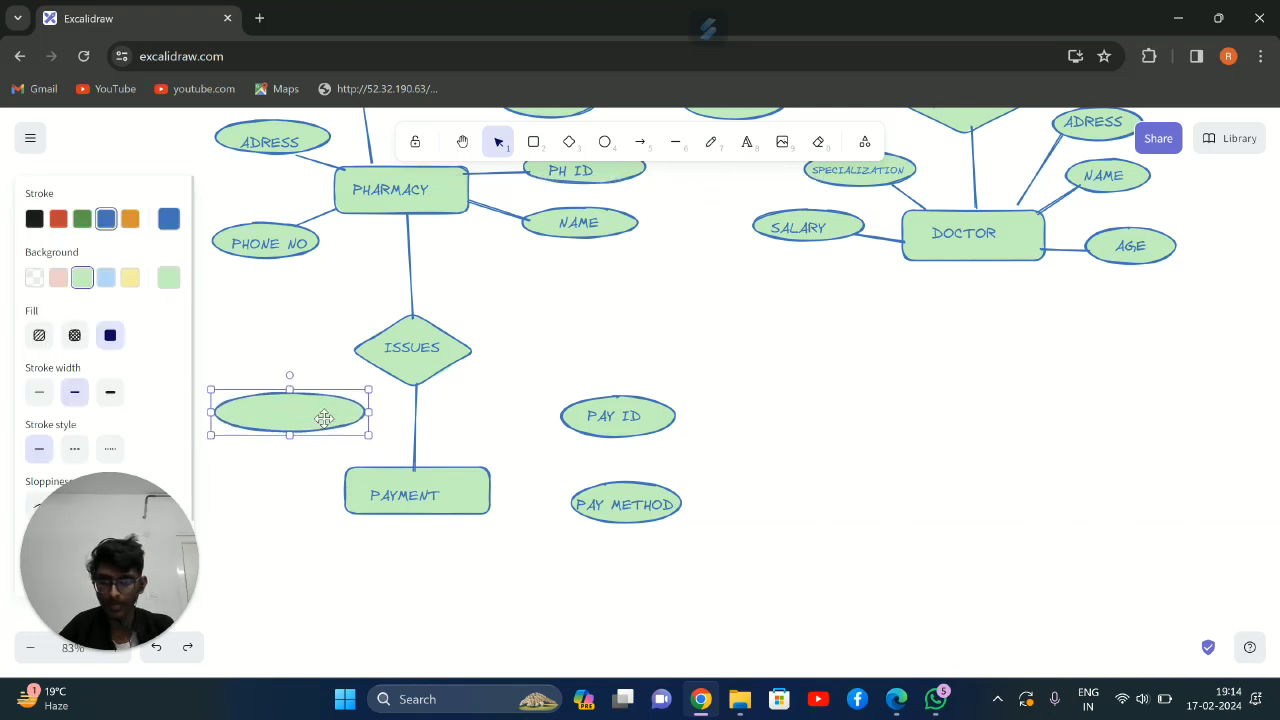
pyautogui.click(746, 141)
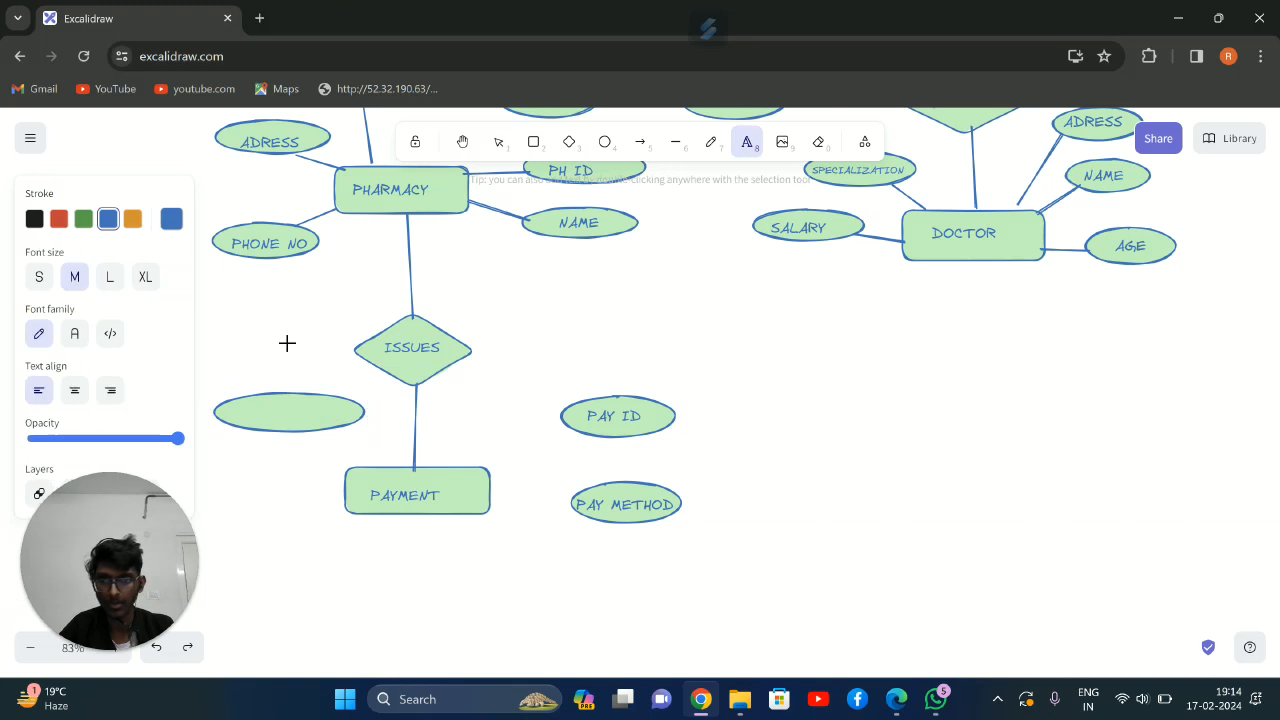
pyautogui.click(229, 411)
pyautogui.write('TR')
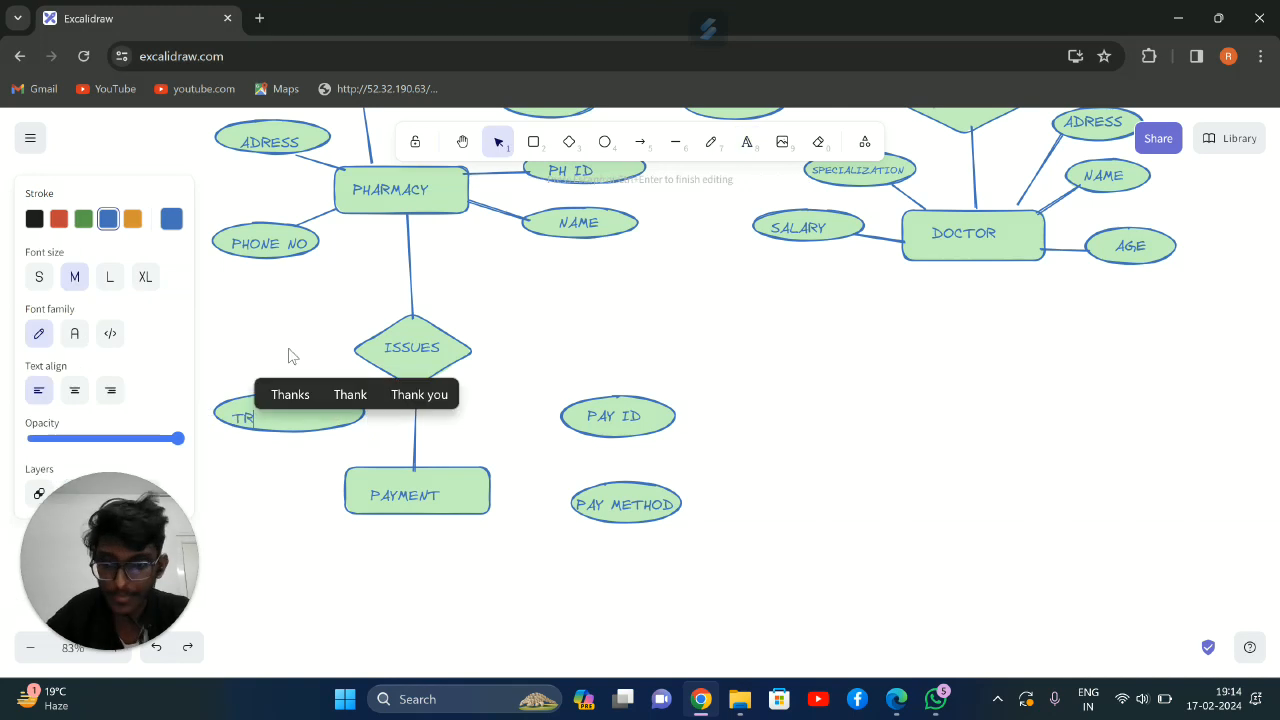
pyautogui.write('ANSACTIO')
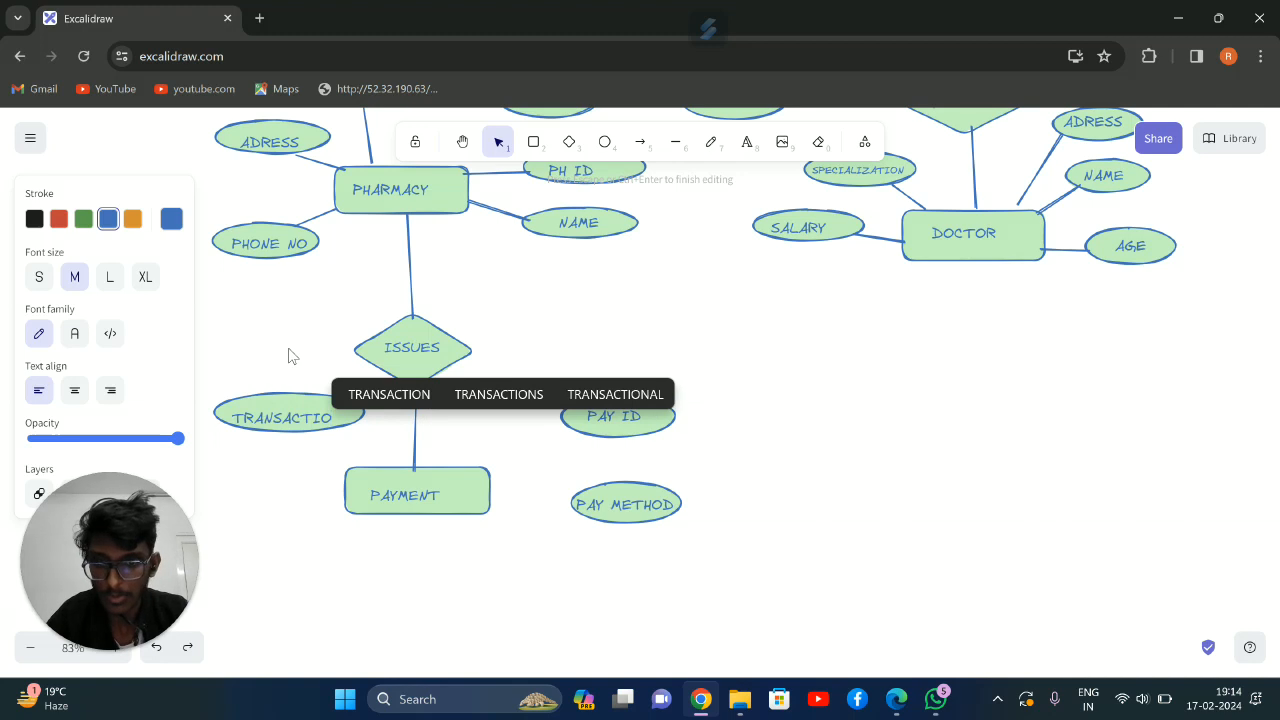
pyautogui.write('N DATE')
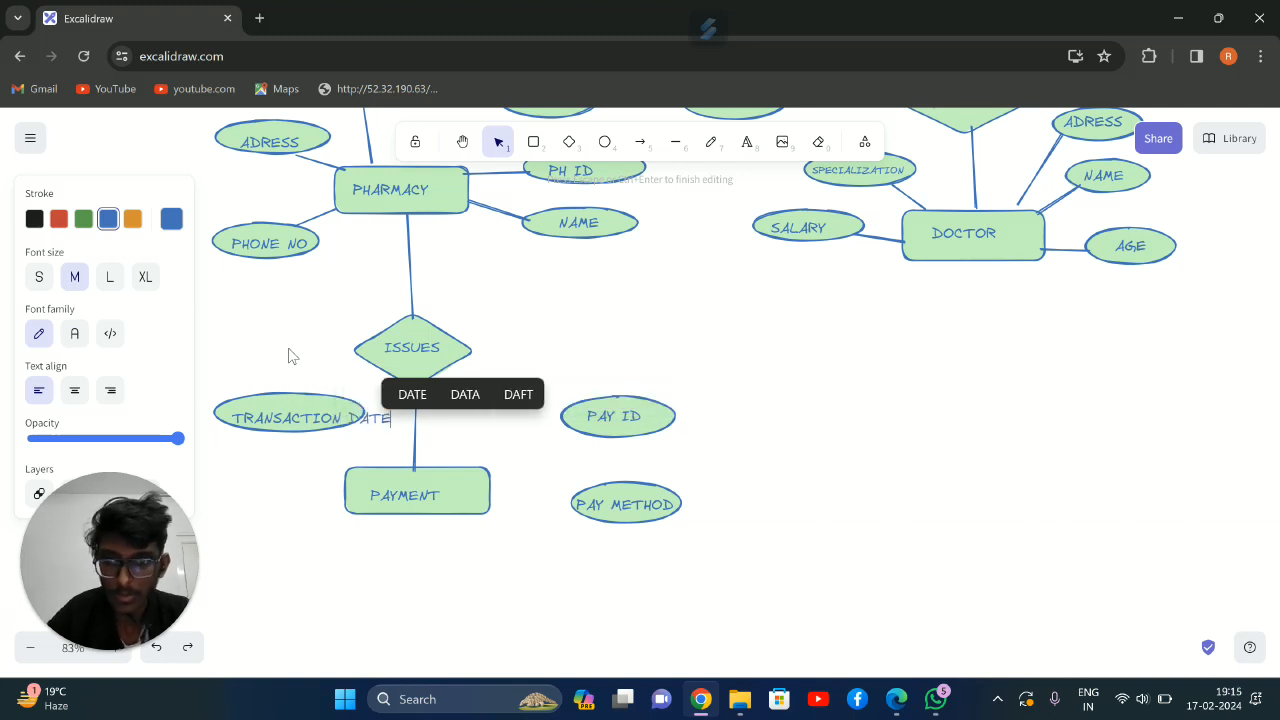
# Shift and shrink the TRANSACTION DATE text so it fits centered inside its ellipse
pyautogui.click(282, 355)
pyautogui.moveTo(344, 421); pyautogui.dragTo(326, 416)
pyautogui.click(383, 436)
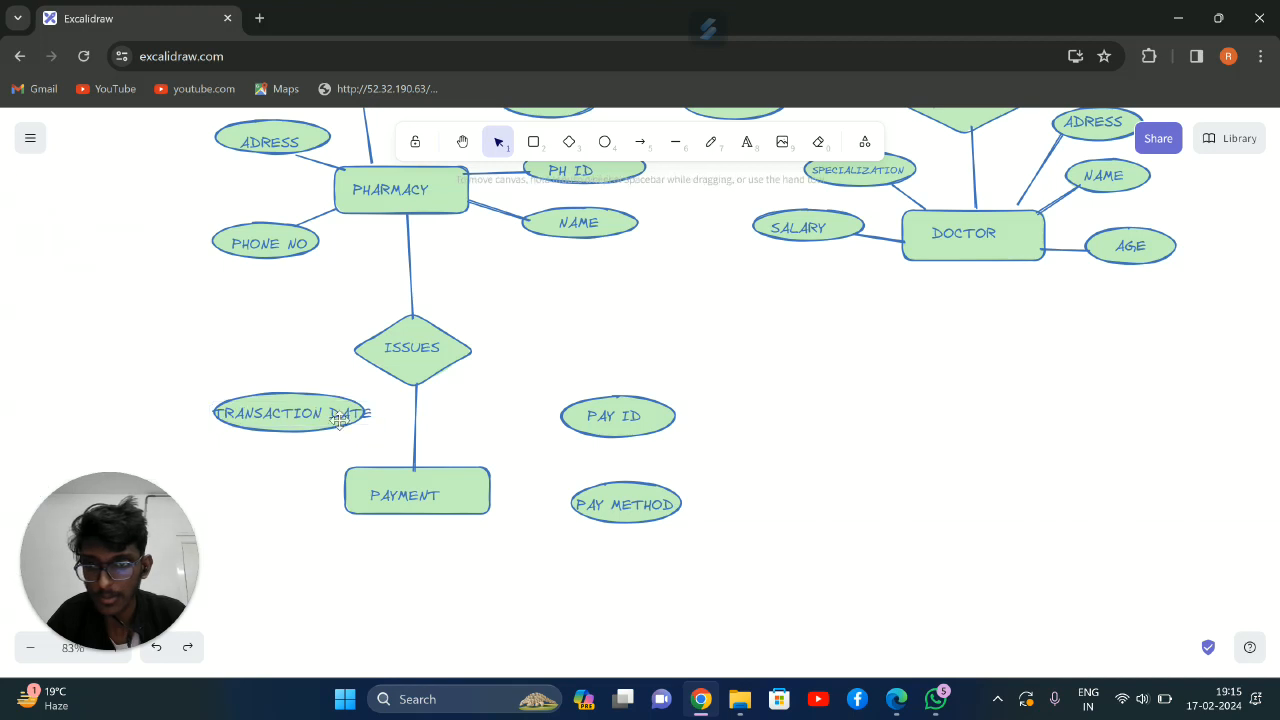
pyautogui.click(330, 410)
pyautogui.moveTo(371, 426); pyautogui.dragTo(310, 411)
pyautogui.click(335, 356)
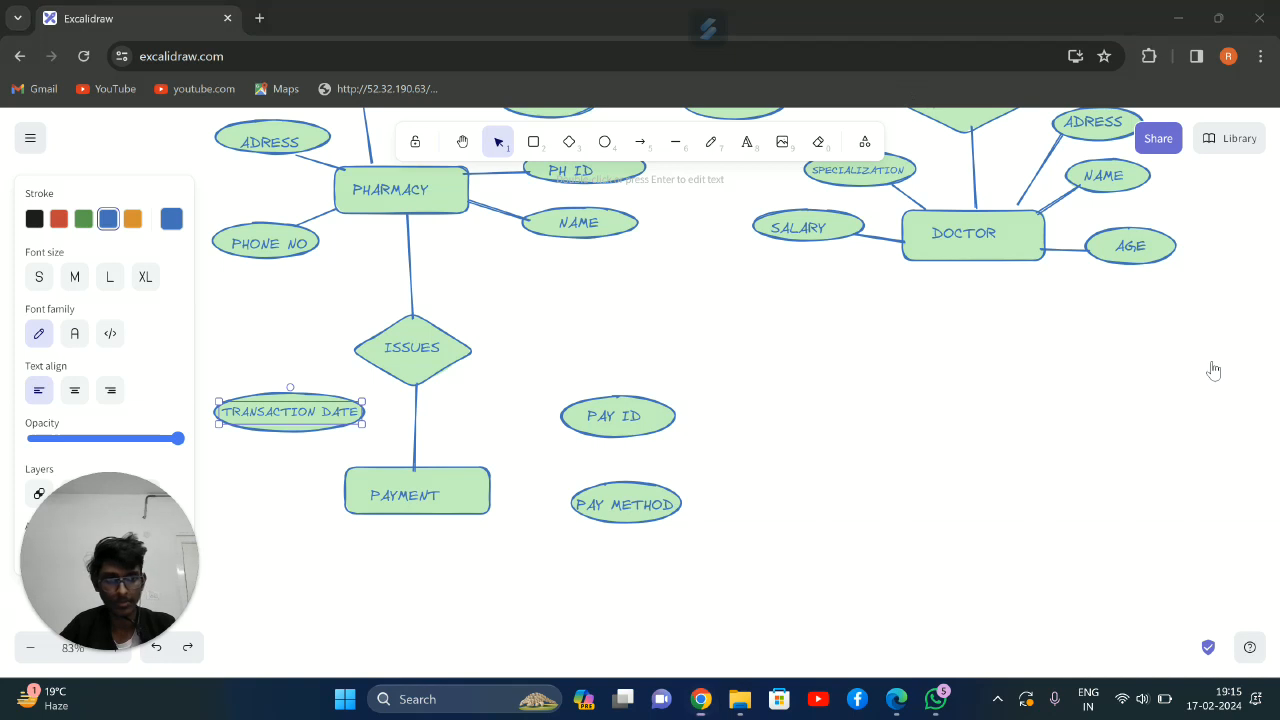
pyautogui.click(240, 308)
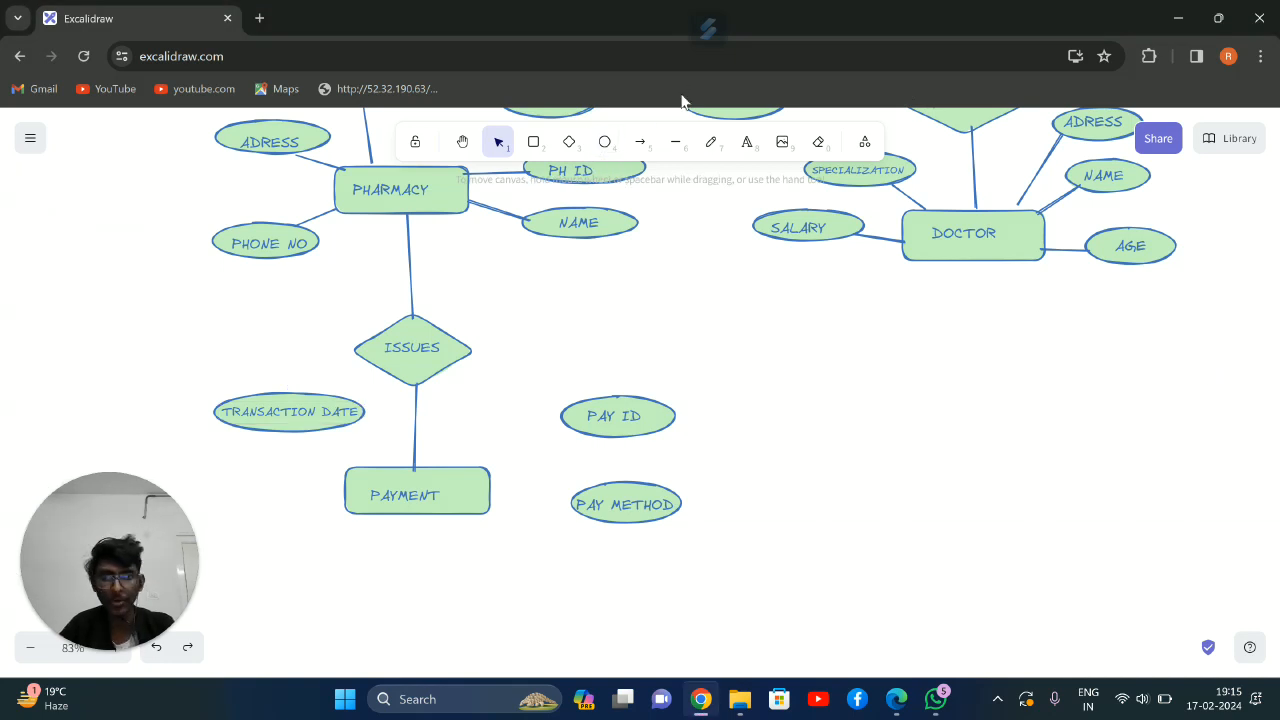
# Draw an ellipse to the left of PAYMENT, label it AMOUNT, and enlarge the ellipse to enclose the text
pyautogui.click(604, 143)
pyautogui.moveTo(210, 480); pyautogui.dragTo(284, 514)
pyautogui.click(746, 141)
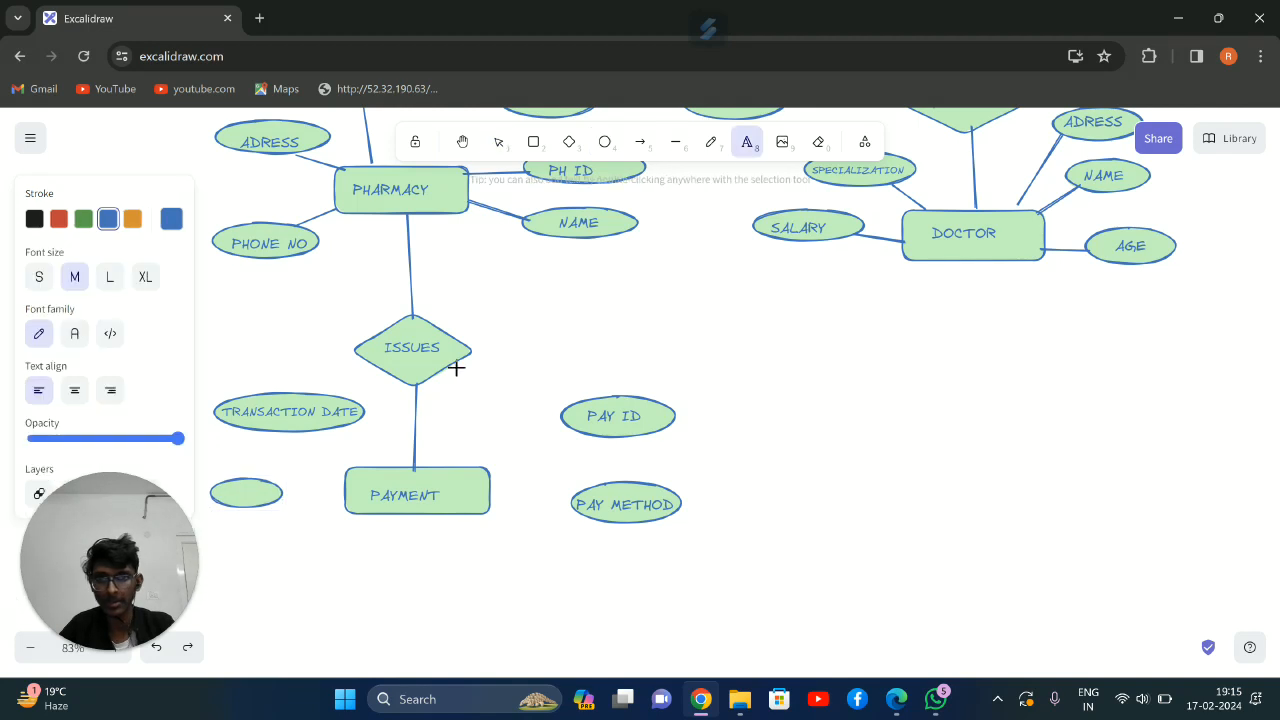
pyautogui.click(224, 484)
pyautogui.write('AM')
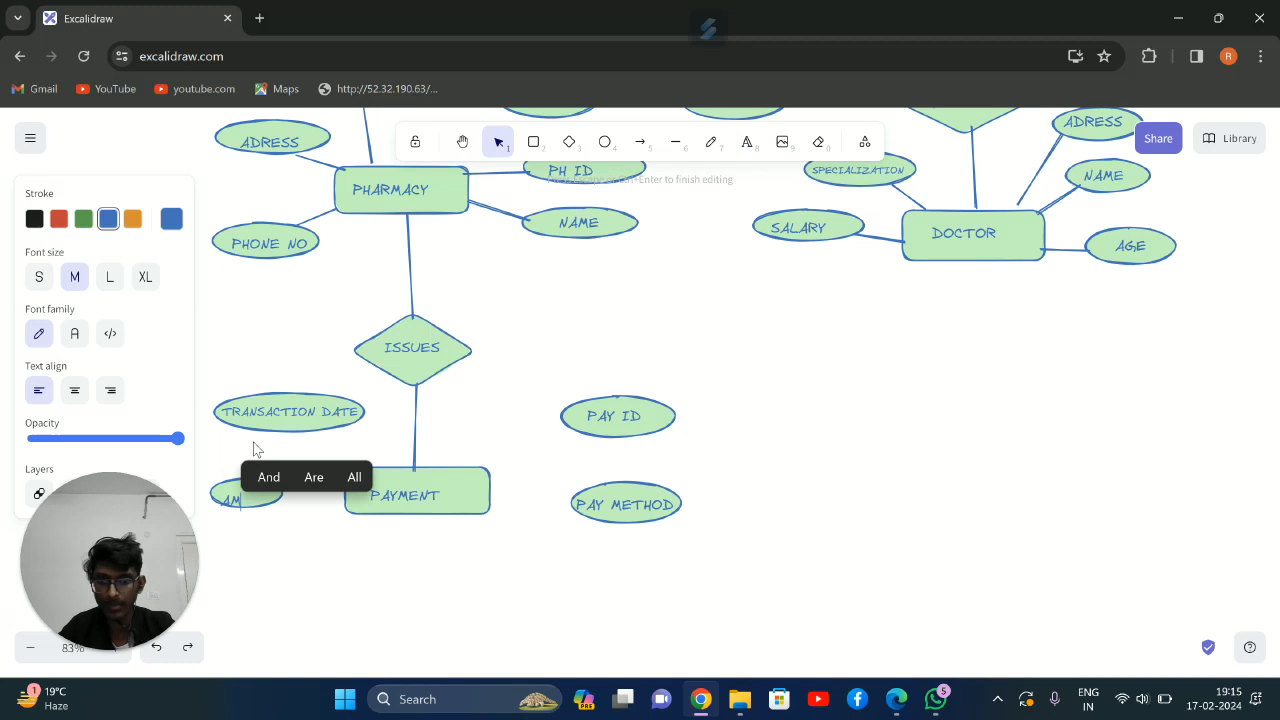
pyautogui.write('OUNT')
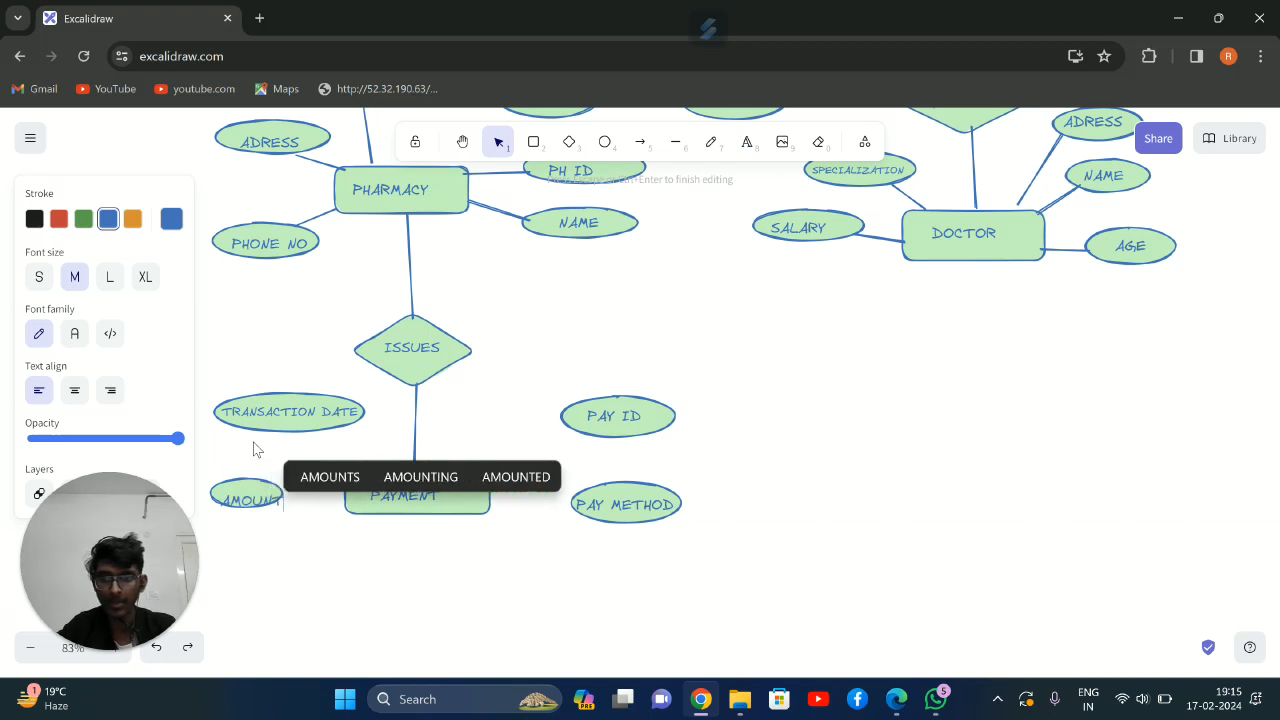
pyautogui.press('Escape')
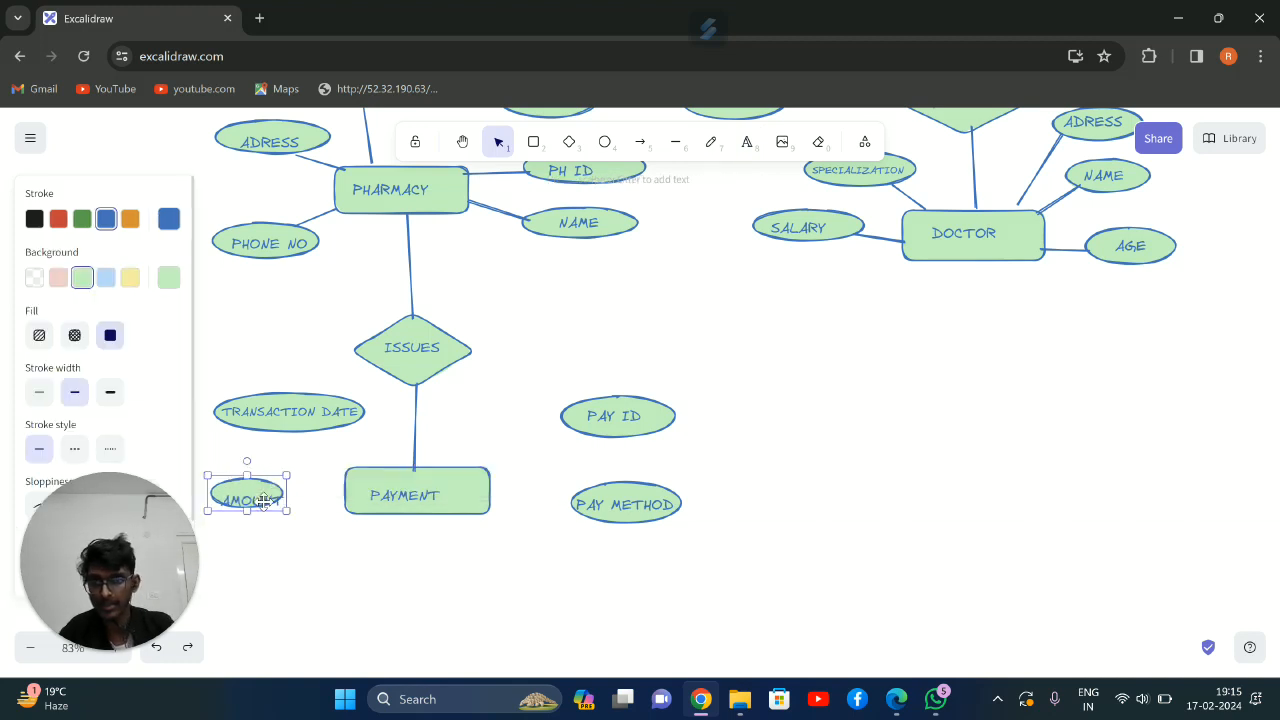
pyautogui.moveTo(287, 513); pyautogui.dragTo(296, 526)
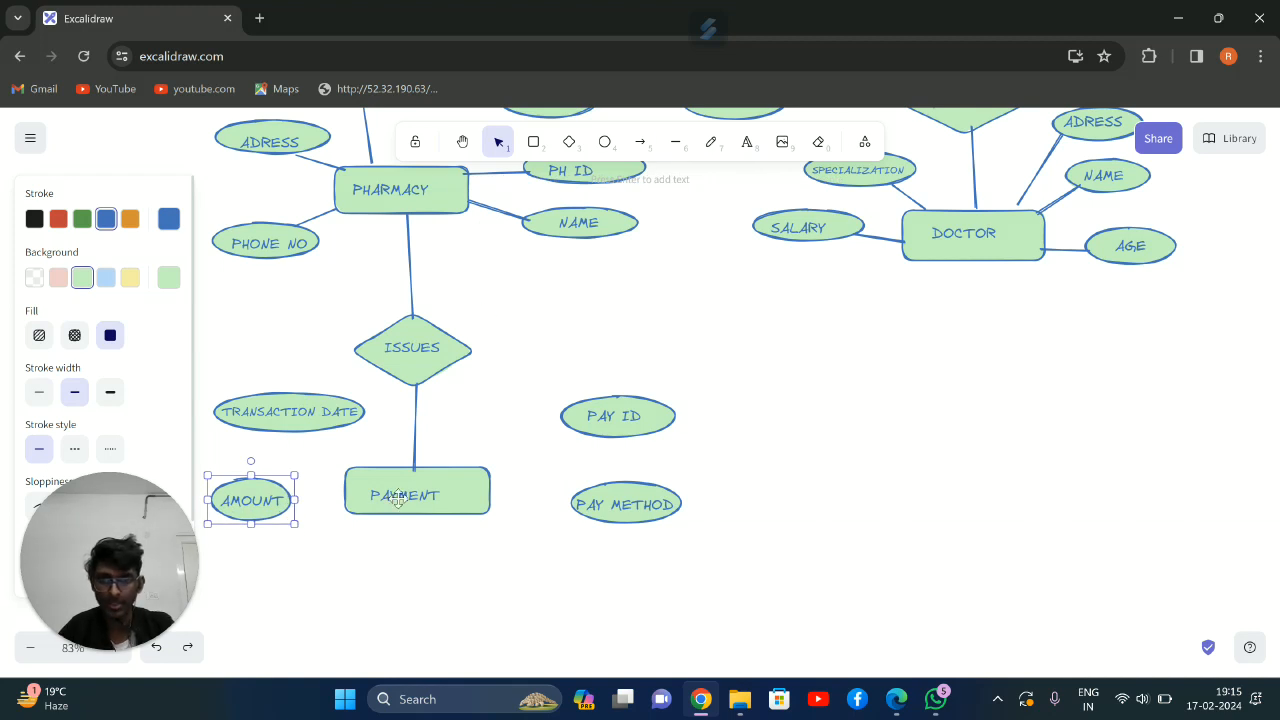
# Connect PAYMENT to the PAY ID and PAY METHOD ellipses with straight lines
pyautogui.click(676, 146)
pyautogui.moveTo(490, 468)
pyautogui.mouseDown()
pyautogui.moveTo(569, 411)
pyautogui.moveTo(566, 424)
pyautogui.mouseUp()
pyautogui.click(489, 508)
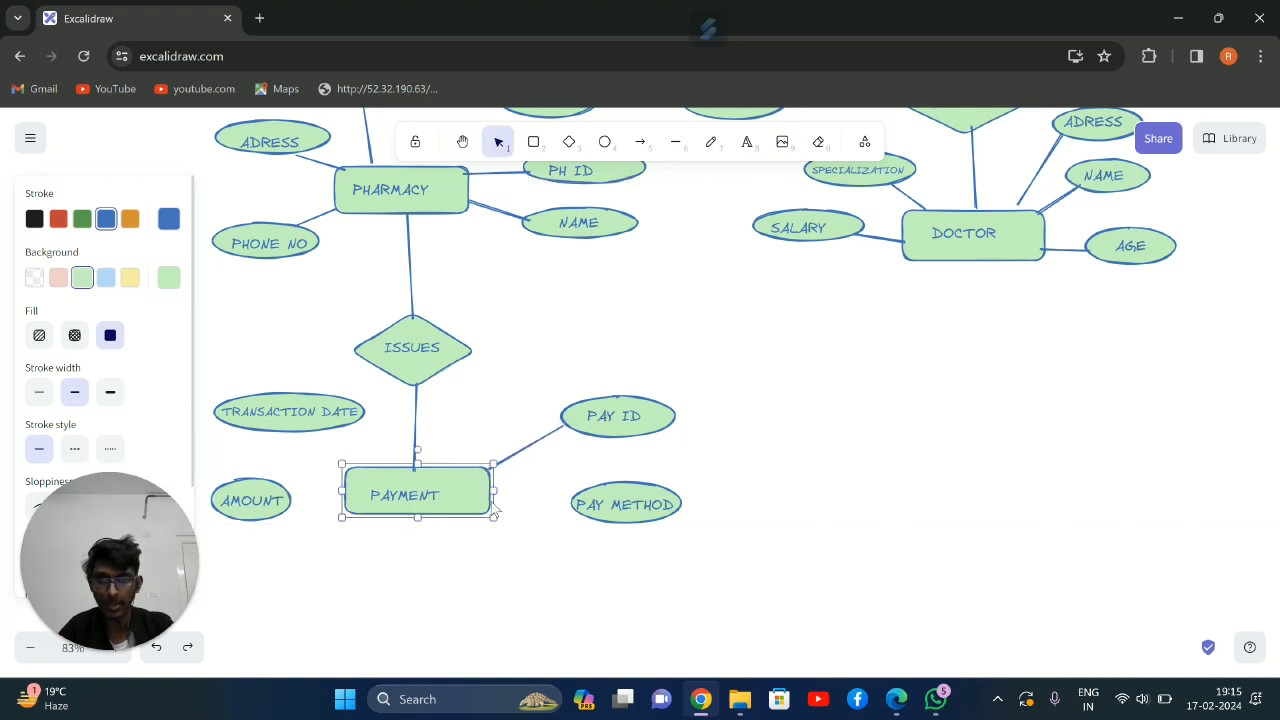
pyautogui.click(675, 142)
pyautogui.moveTo(492, 495); pyautogui.dragTo(580, 504)
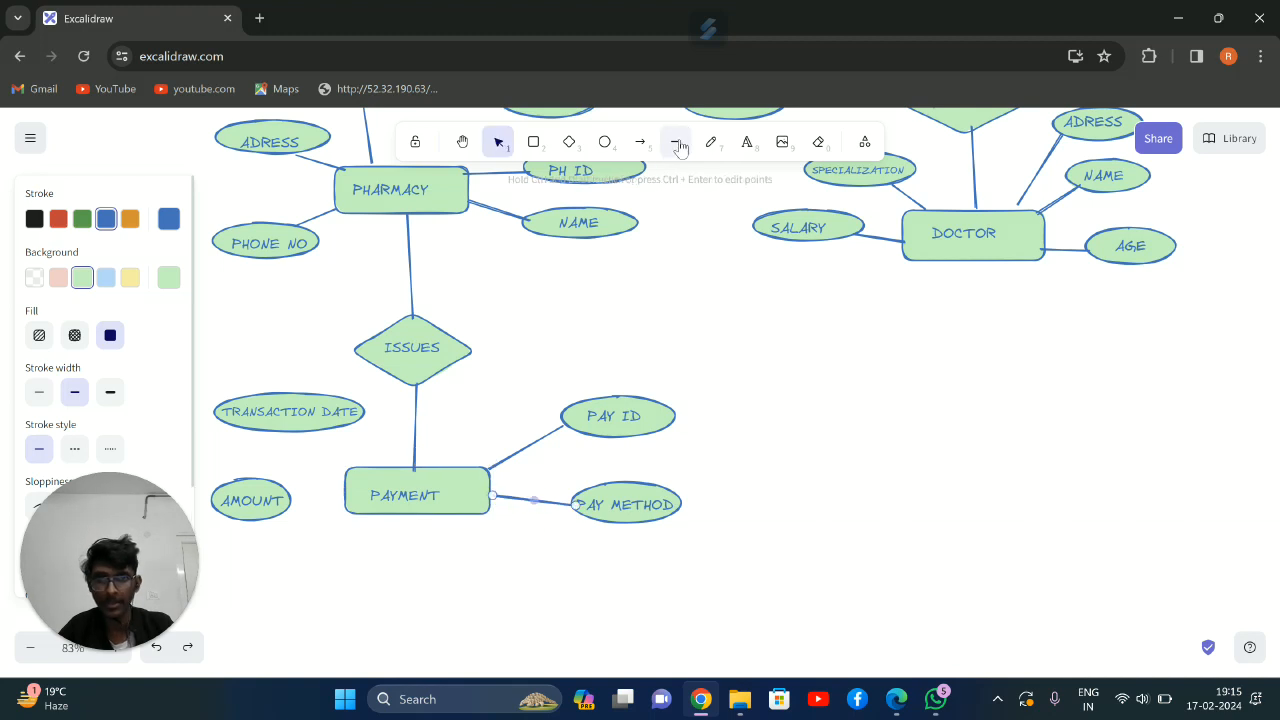
# Connect PAYMENT to the TRANSACTION DATE and AMOUNT ellipses with straight lines
pyautogui.click(677, 143)
pyautogui.moveTo(336, 463); pyautogui.dragTo(329, 427)
pyautogui.click(674, 143)
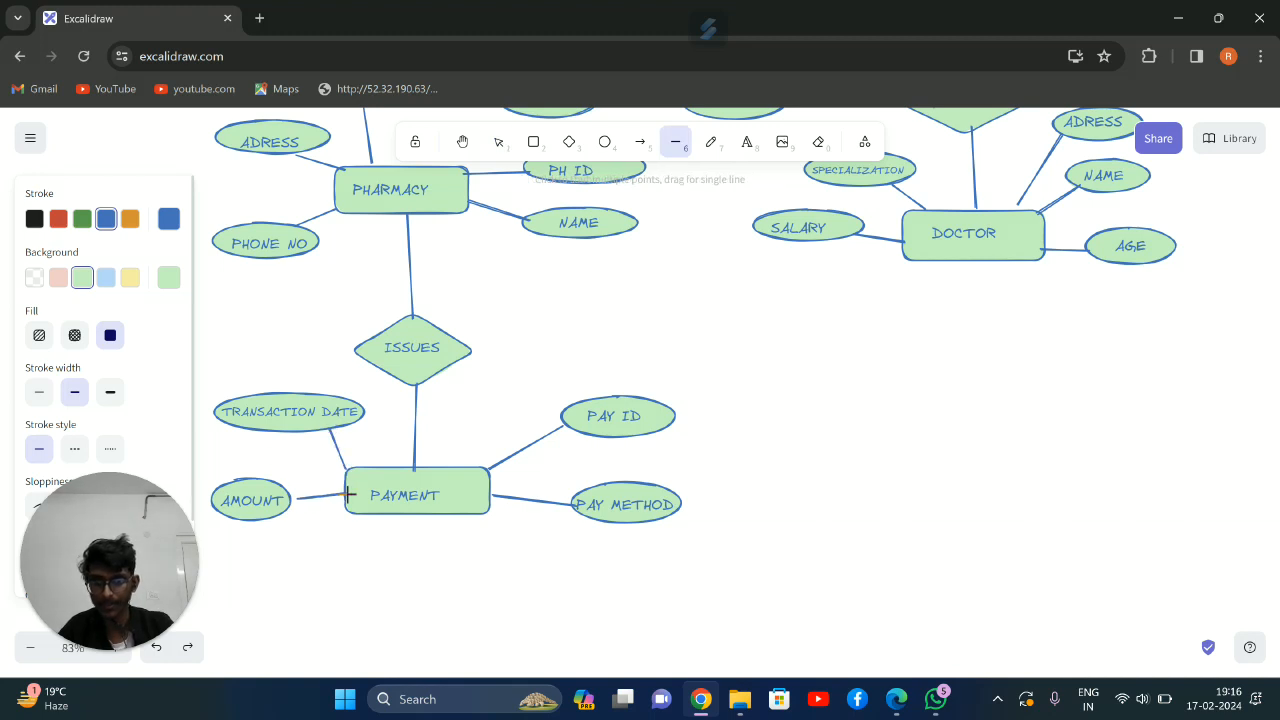
pyautogui.moveTo(349, 493); pyautogui.dragTo(347, 493)
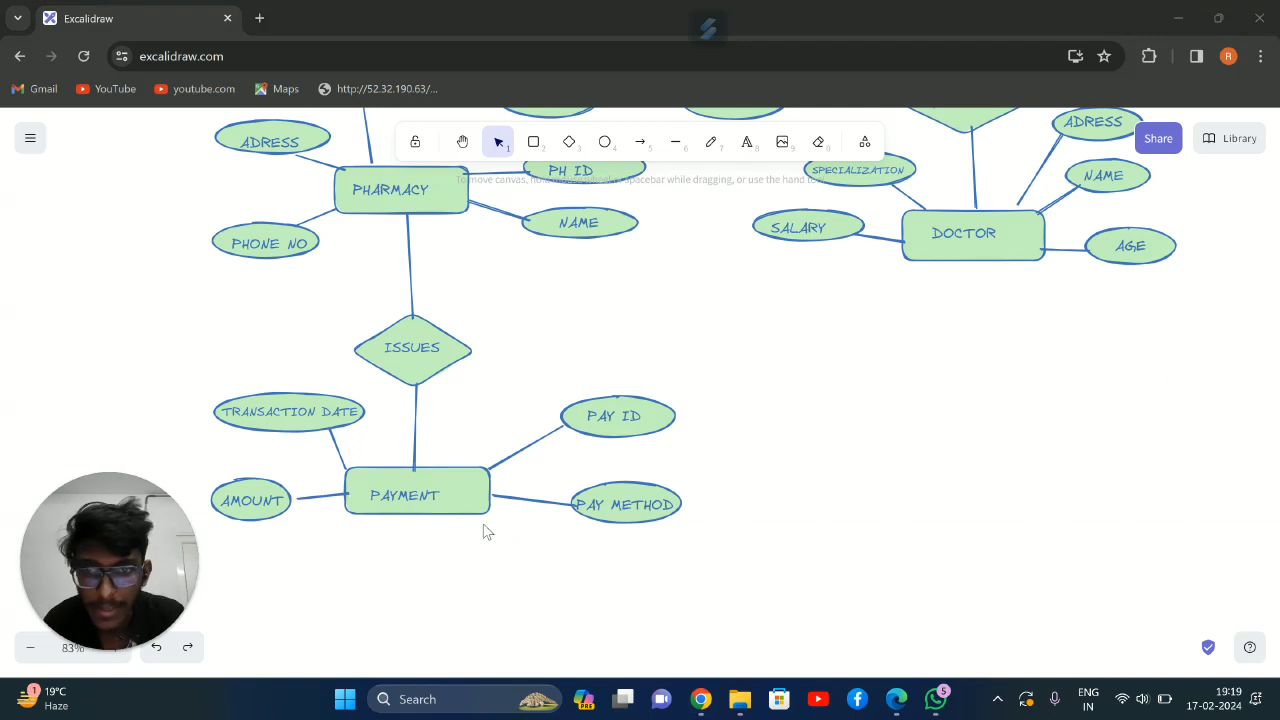
# Draw a blank relationship diamond directly below PAYMENT
pyautogui.scroll(-4, 450, 445)
pyautogui.scroll(1, 462, 407)
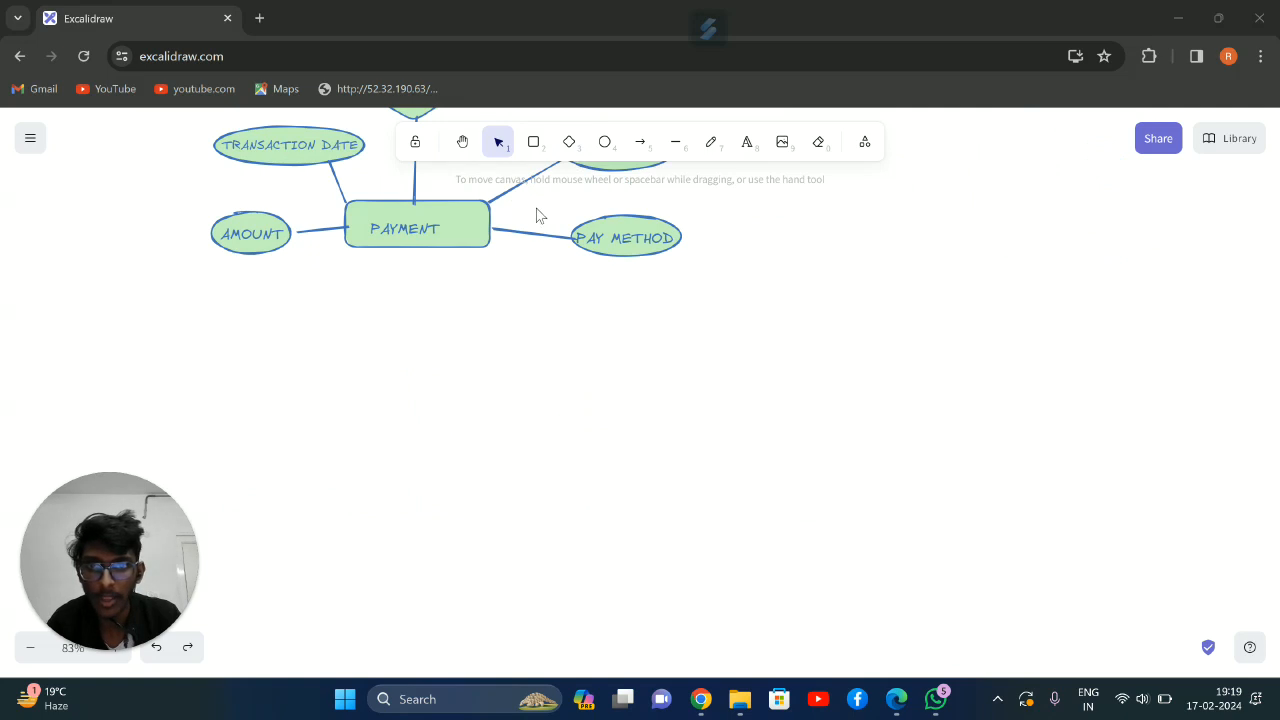
pyautogui.scroll(1, 540, 210)
pyautogui.click(572, 142)
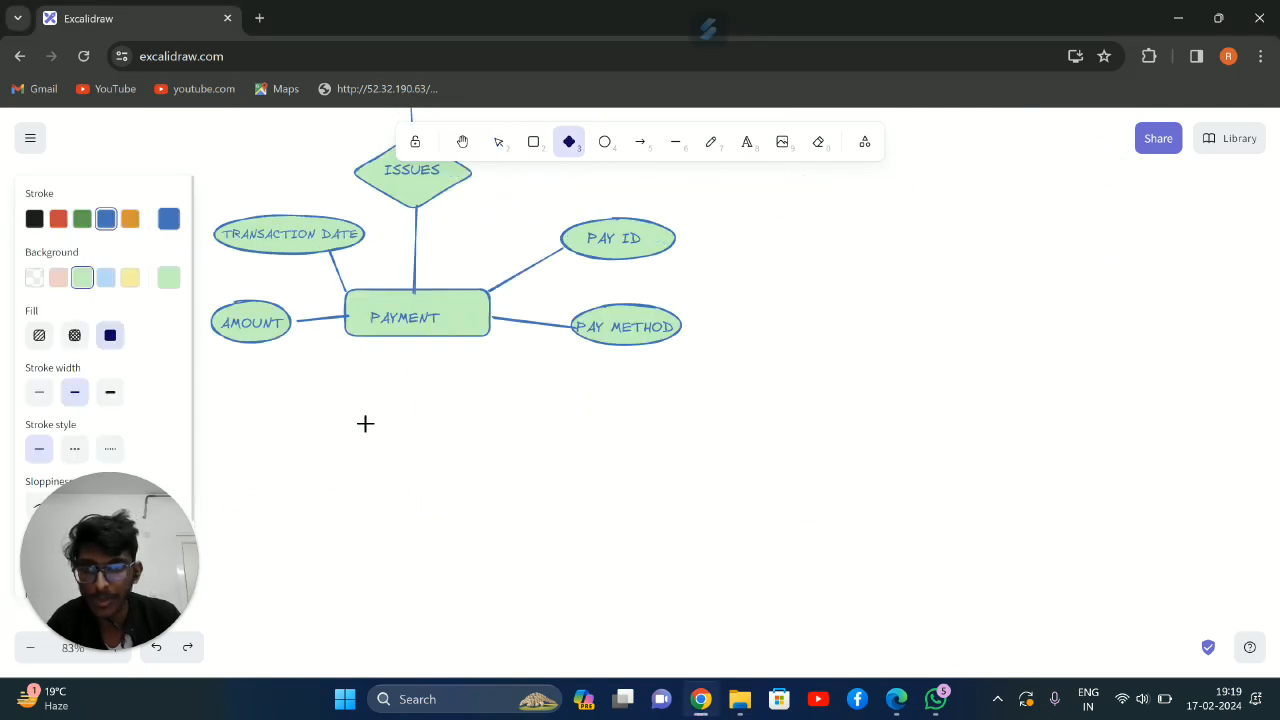
pyautogui.moveTo(360, 404); pyautogui.dragTo(494, 484)
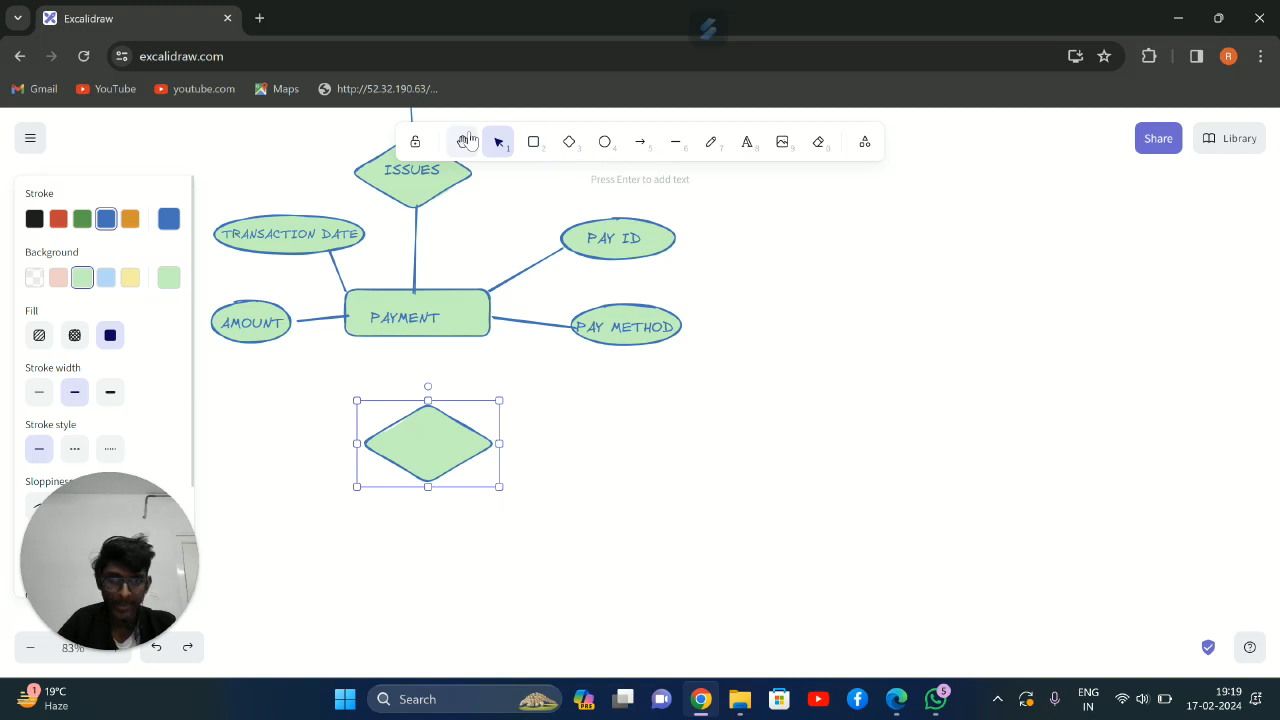
# Draw an entity rectangle to the right of the blank diamond and label it SHIPPING
pyautogui.click(531, 142)
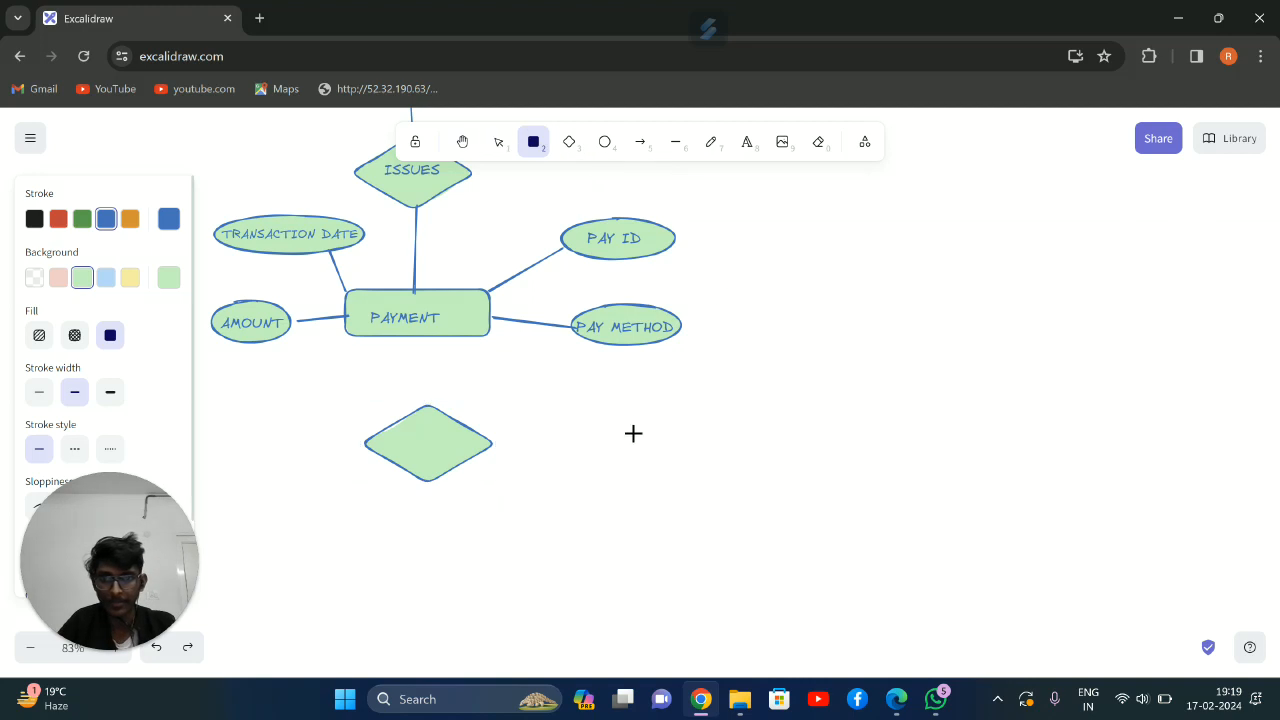
pyautogui.moveTo(629, 448); pyautogui.dragTo(769, 497)
pyautogui.click(747, 142)
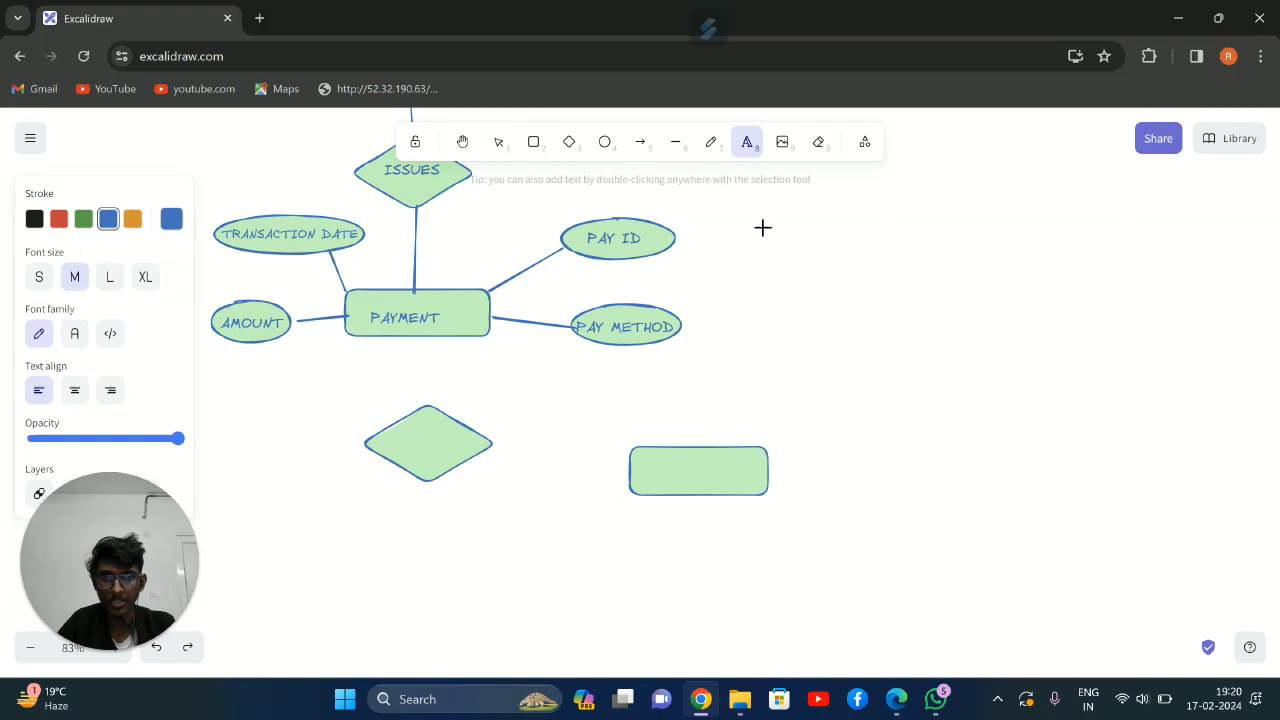
pyautogui.click(661, 462)
pyautogui.write('SHI')
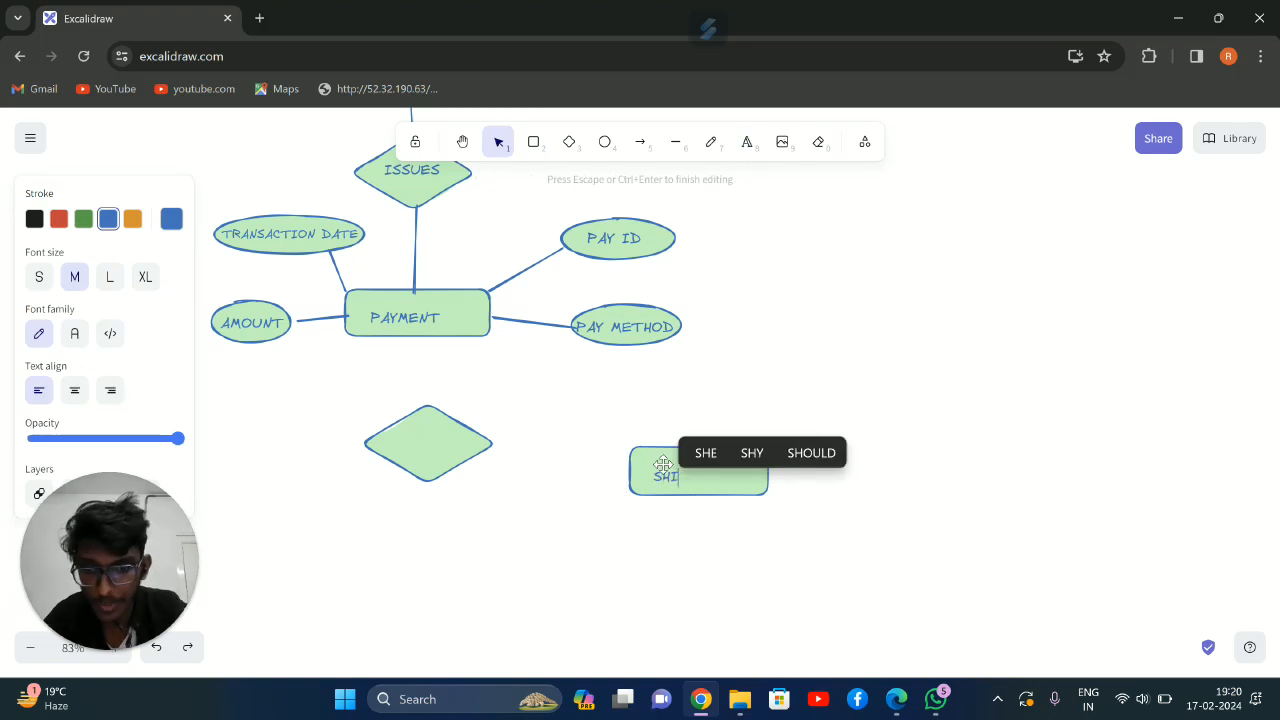
pyautogui.write('PPING')
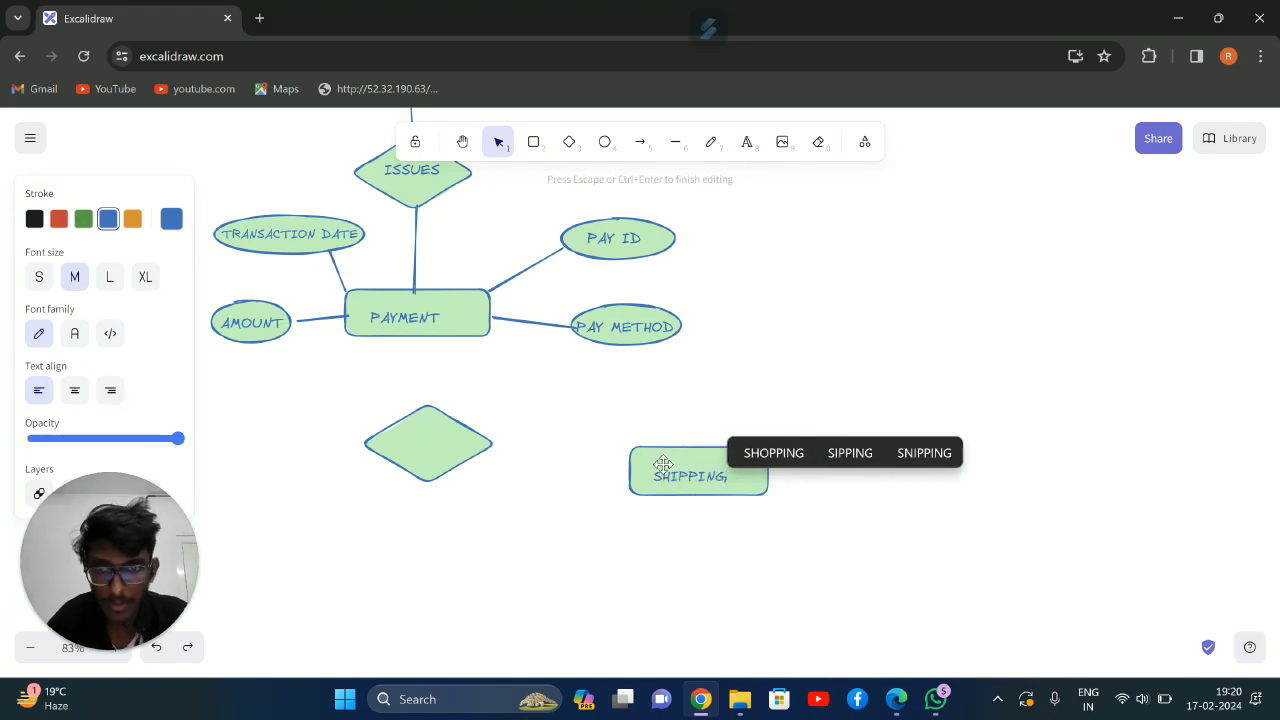
# Label the diamond below PAYMENT as INCLUDES and center the text inside it
pyautogui.click(746, 141)
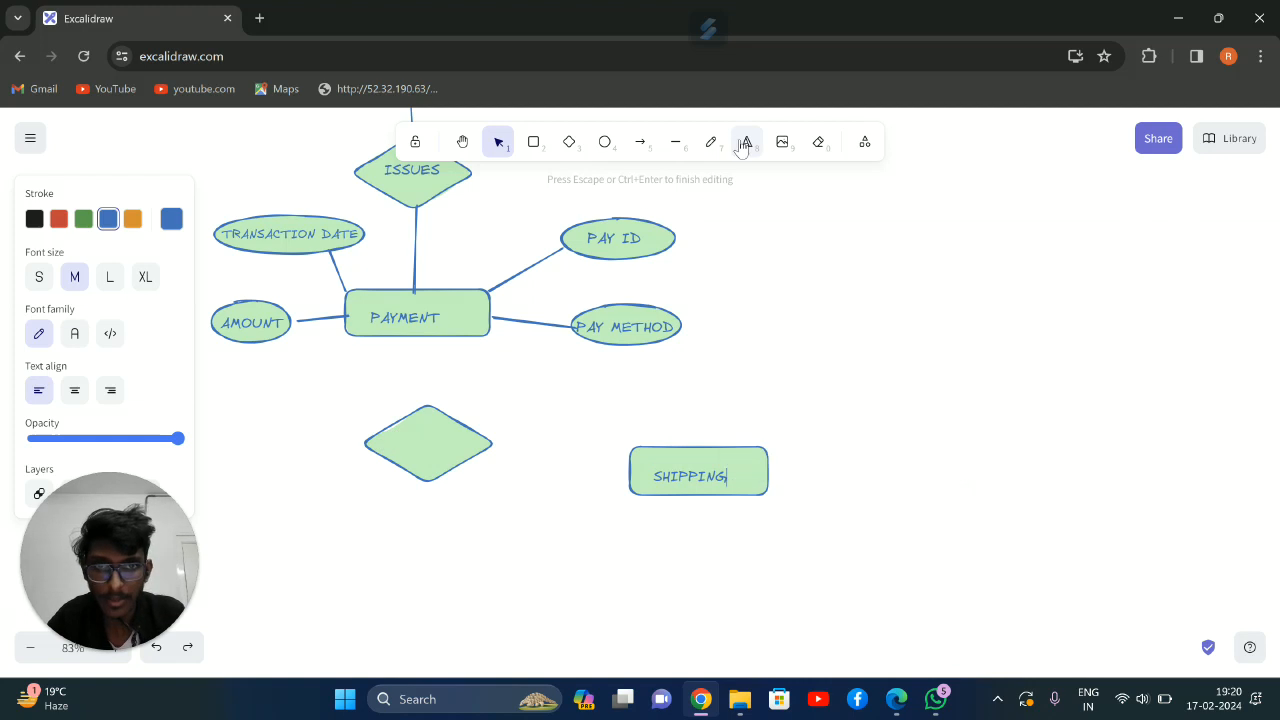
pyautogui.click(402, 431)
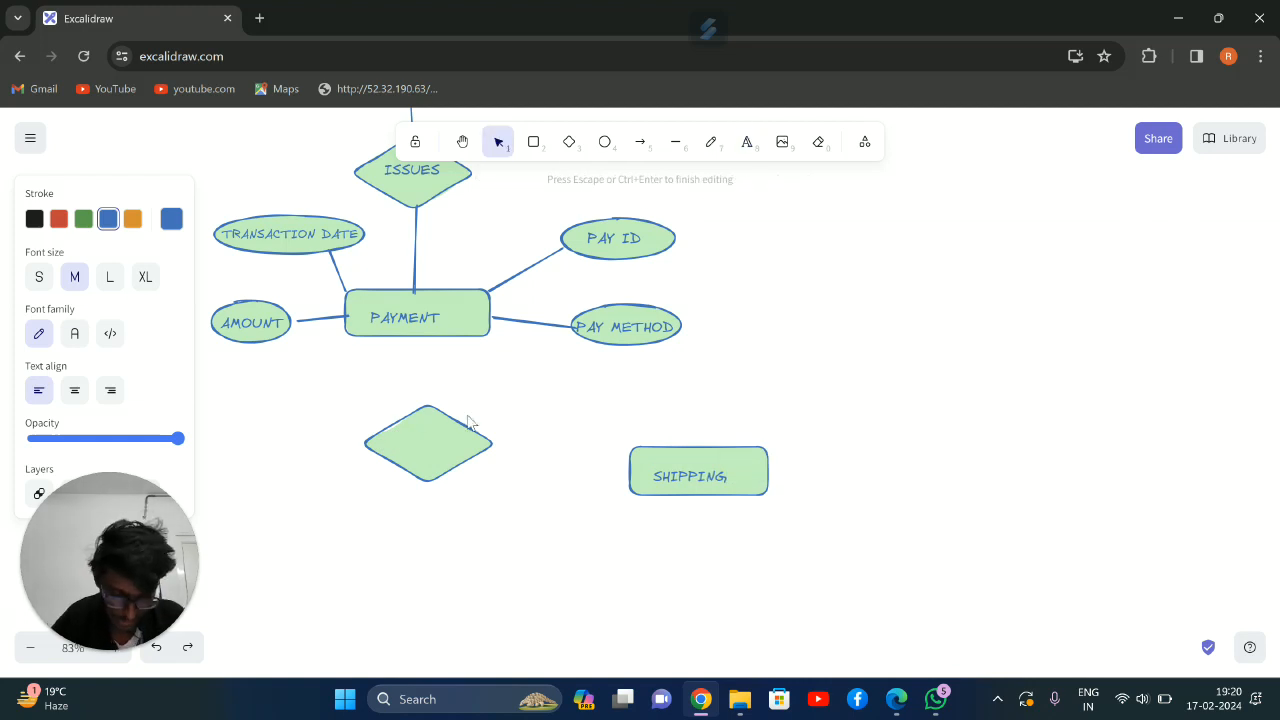
pyautogui.write('INCLUDES')
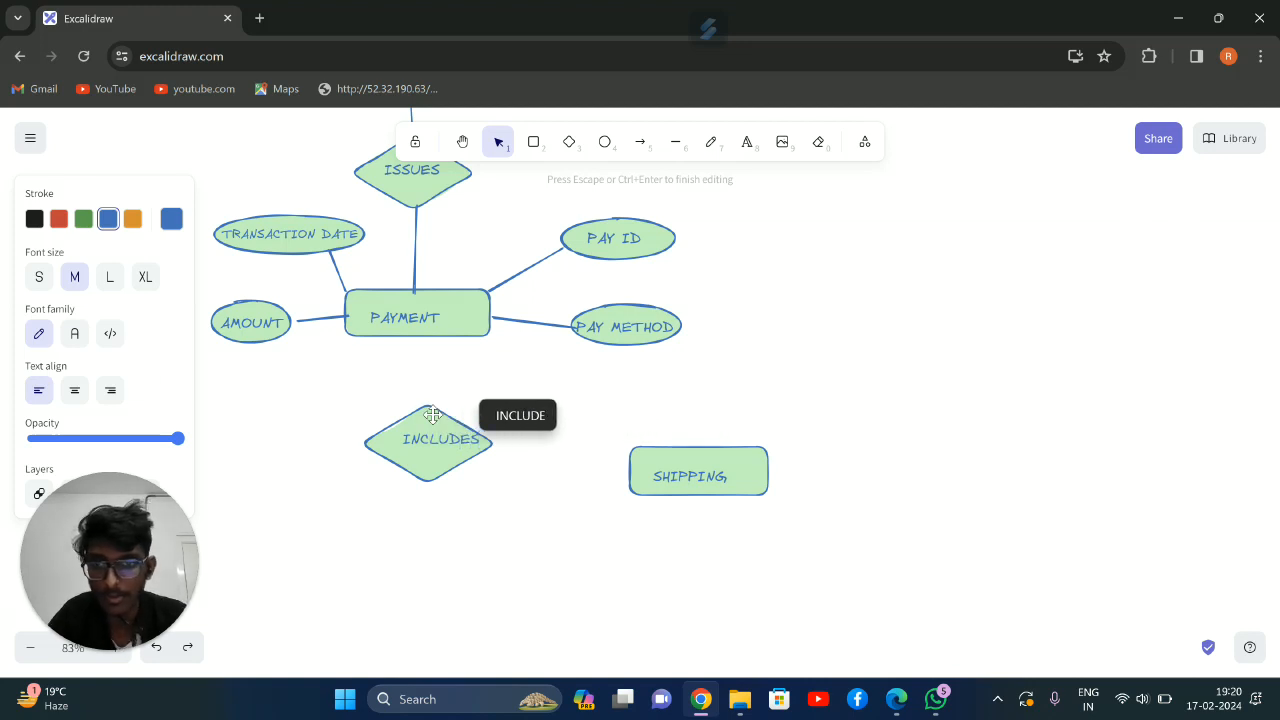
pyautogui.click(727, 387)
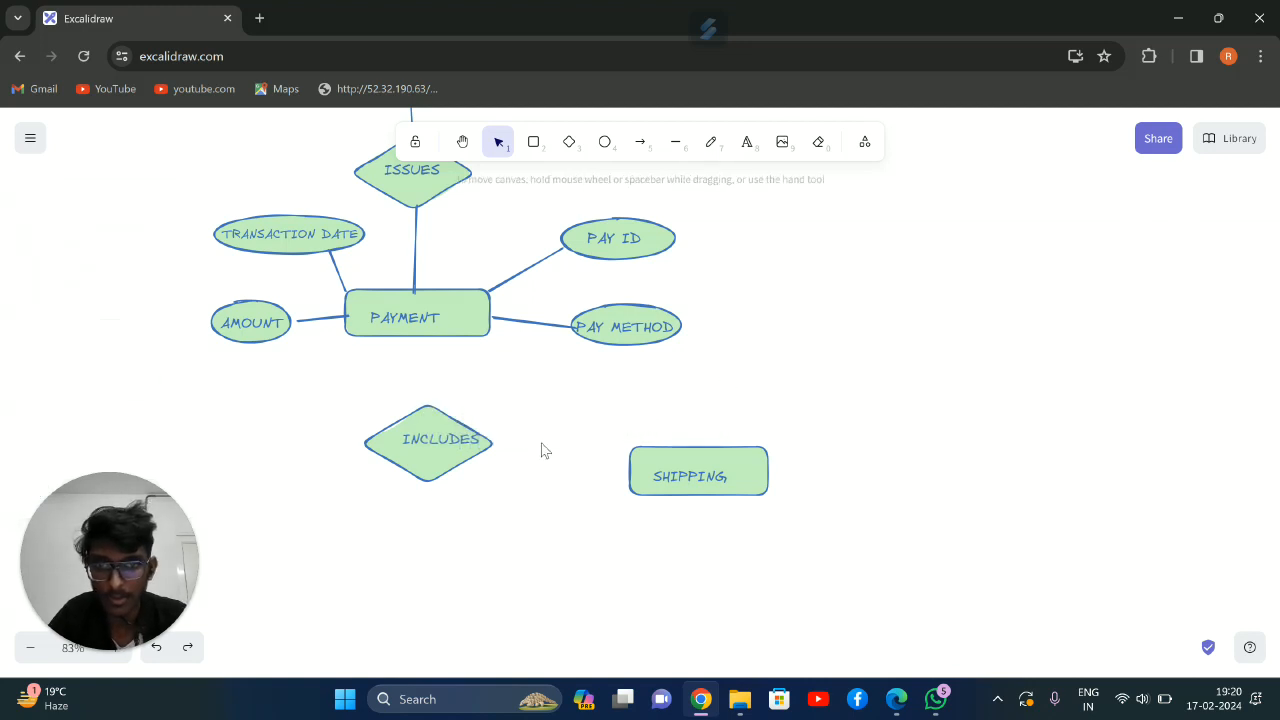
pyautogui.click(421, 450)
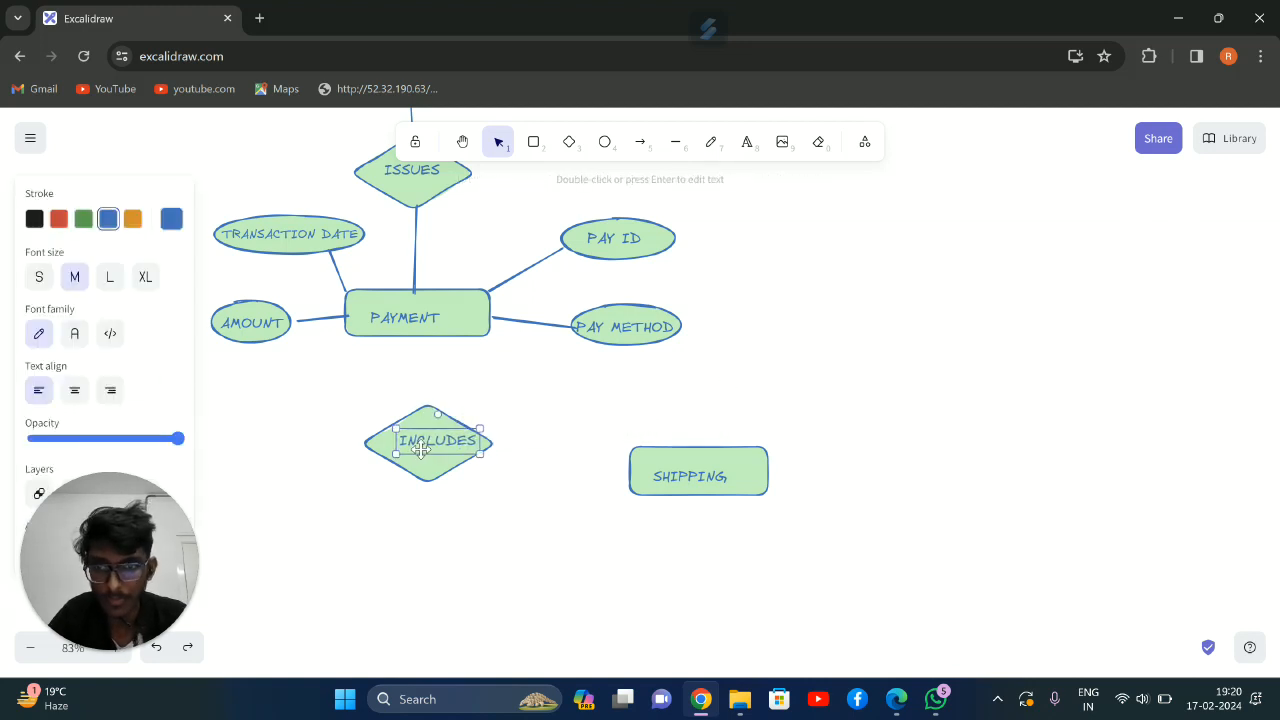
# Connect PAYMENT to the INCLUDES diamond and the diamond to SHIPPING with straight lines
pyautogui.click(675, 141)
pyautogui.moveTo(424, 401)
pyautogui.mouseDown()
pyautogui.moveTo(420, 345)
pyautogui.moveTo(432, 333)
pyautogui.mouseUp()
pyautogui.moveTo(497, 445); pyautogui.dragTo(629, 463)
pyautogui.click(675, 141)
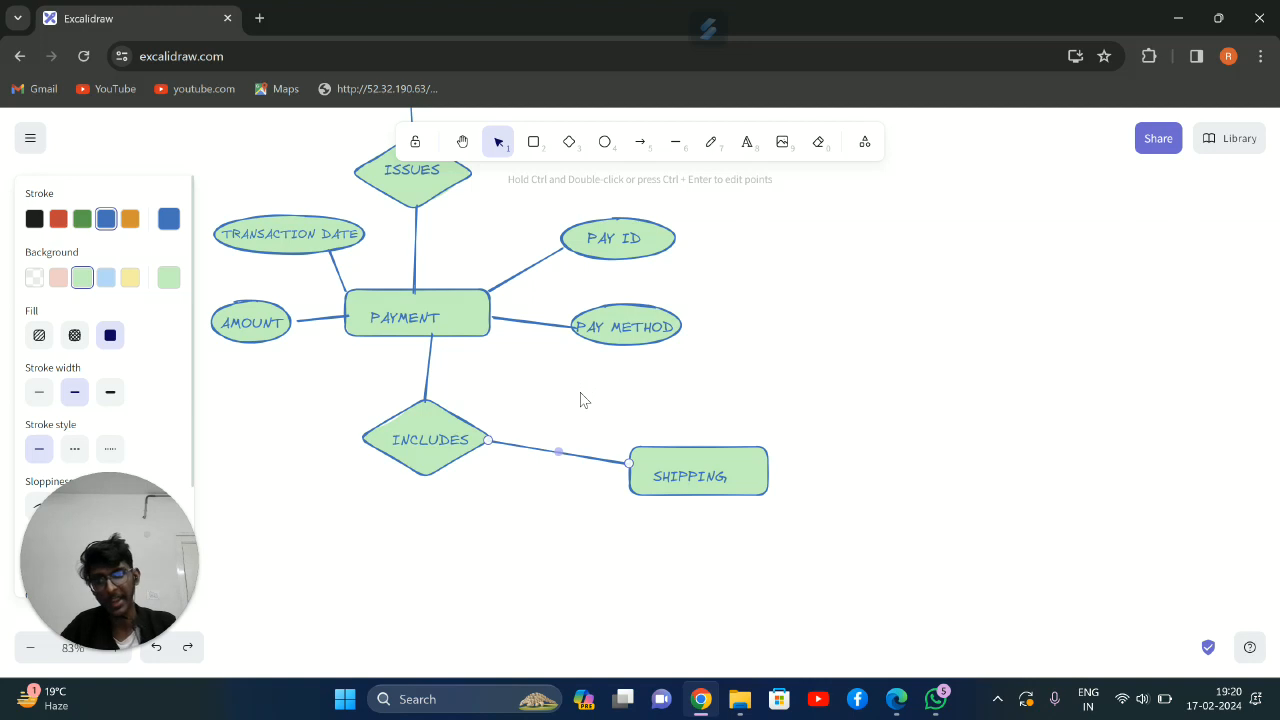
# Draw two blank attribute ellipses for SHIPPING, one above and to its right and a wider one directly to its right
pyautogui.click(604, 141)
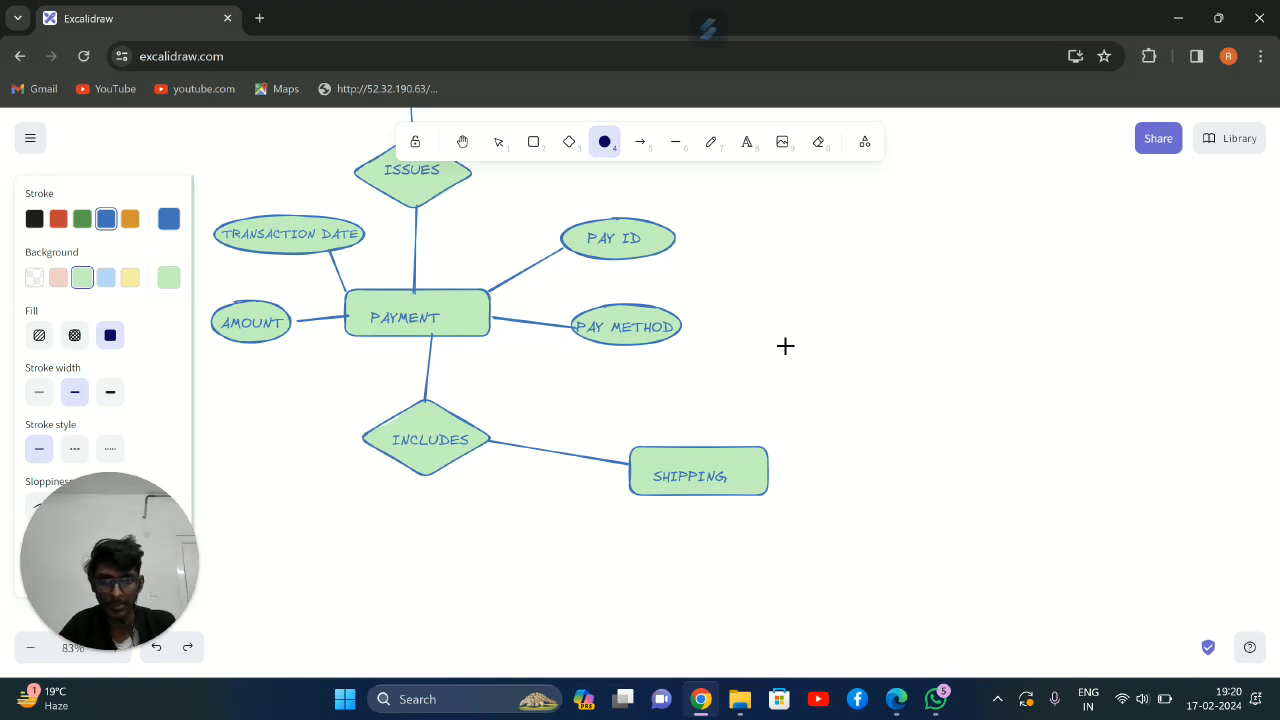
pyautogui.moveTo(784, 343); pyautogui.dragTo(905, 390)
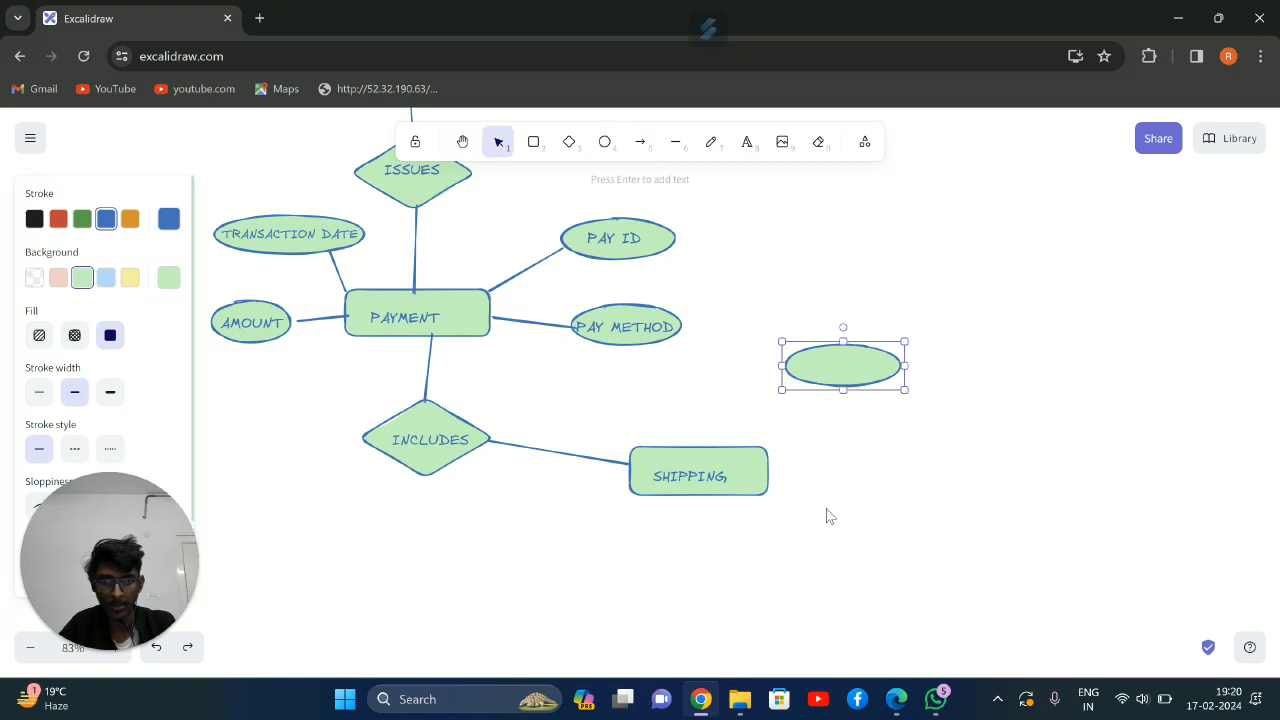
pyautogui.click(605, 141)
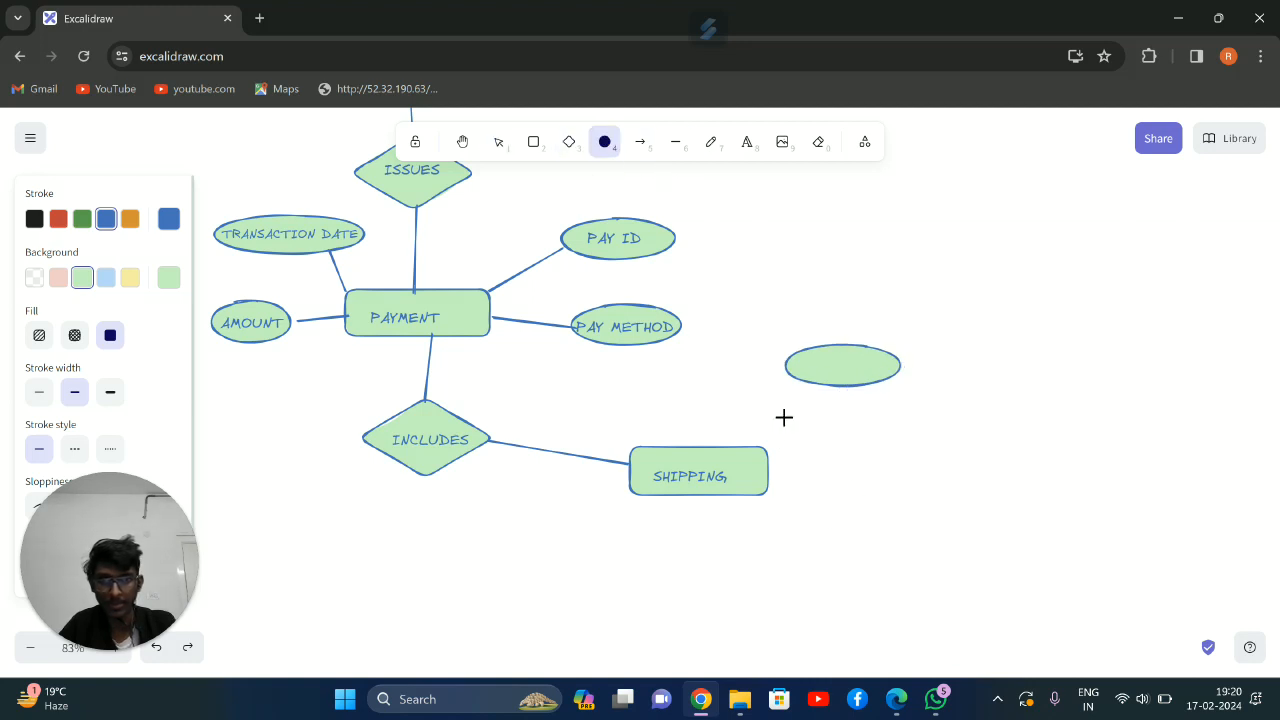
pyautogui.moveTo(838, 454); pyautogui.dragTo(956, 488)
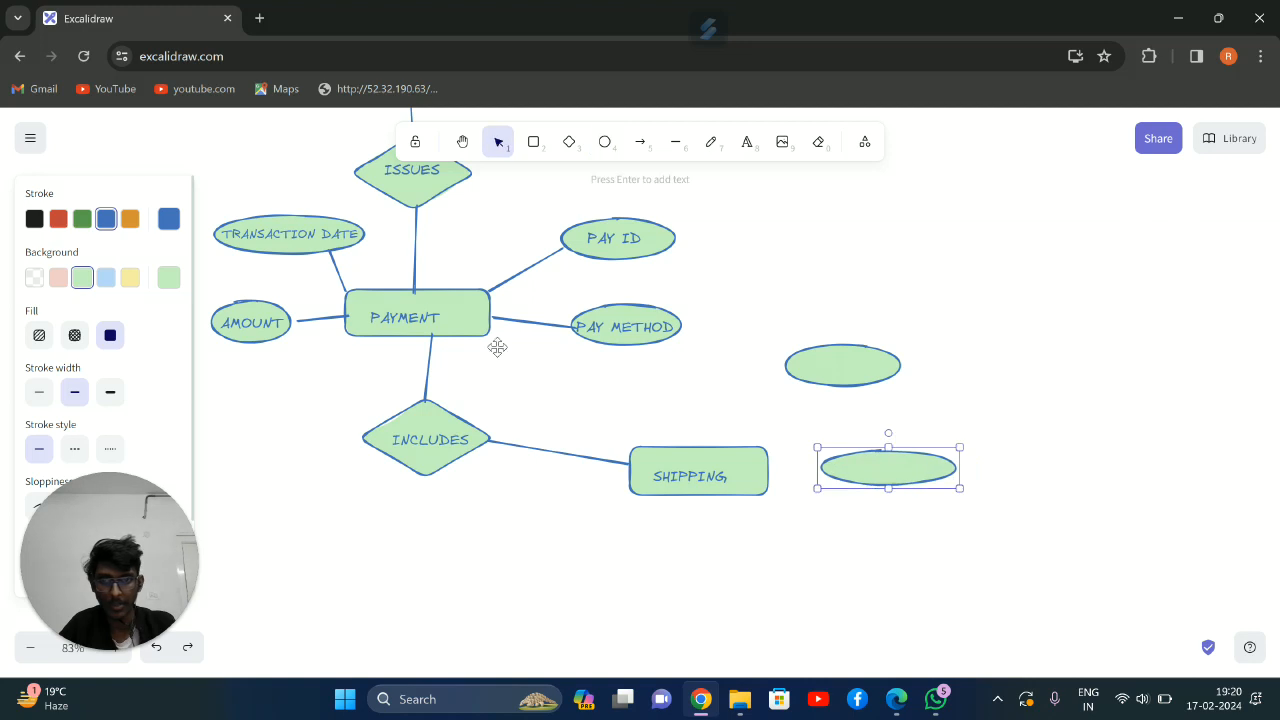
pyautogui.moveTo(539, 374); pyautogui.dragTo(620, 400)
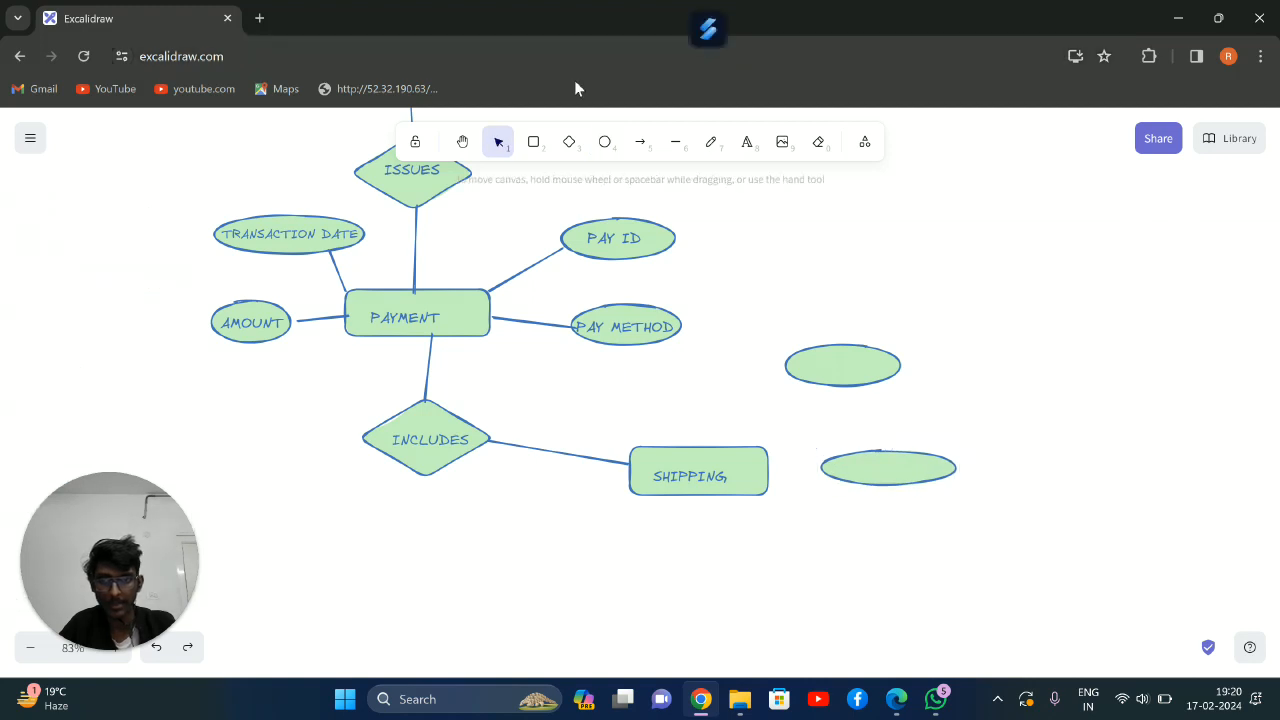
# Draw two more blank attribute ellipses for SHIPPING, one above and to its left and one below and to its left
pyautogui.click(605, 142)
pyautogui.moveTo(554, 380); pyautogui.dragTo(685, 414)
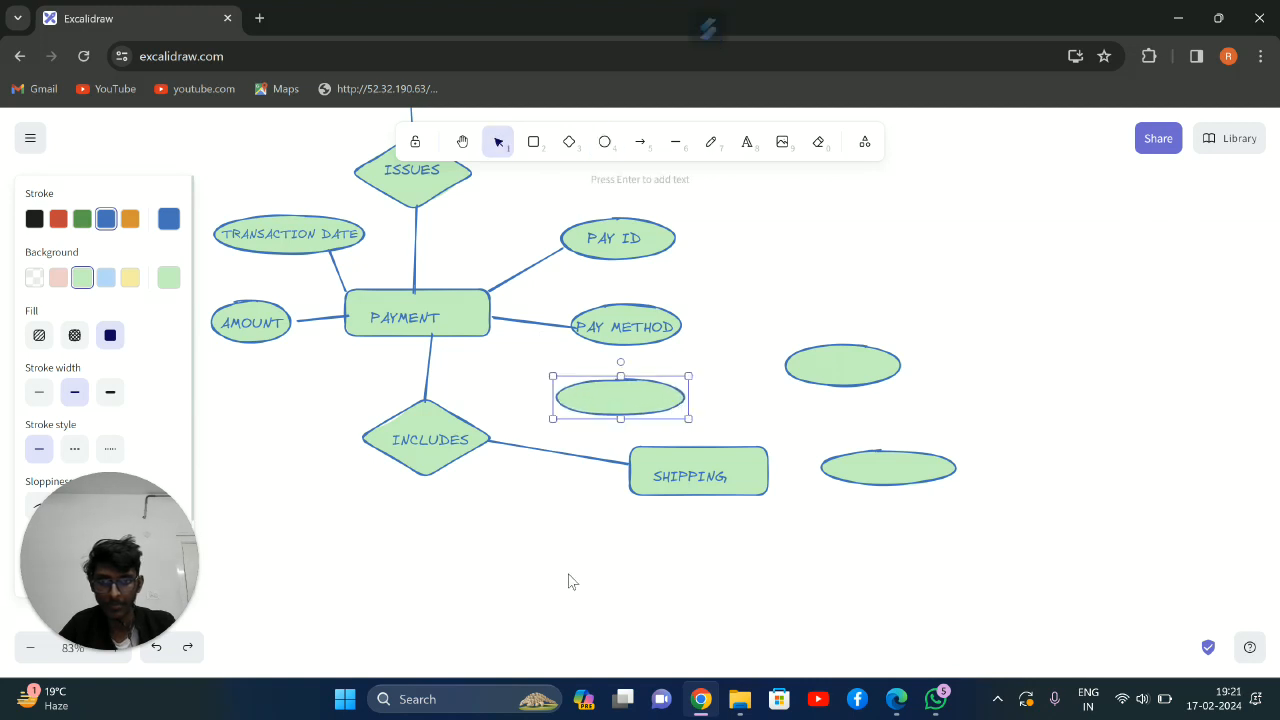
pyautogui.click(563, 550)
pyautogui.moveTo(560, 523); pyautogui.dragTo(671, 589)
pyautogui.click(605, 142)
# Label the ellipse above and to the right of SHIPPING as SH ID
pyautogui.click(747, 141)
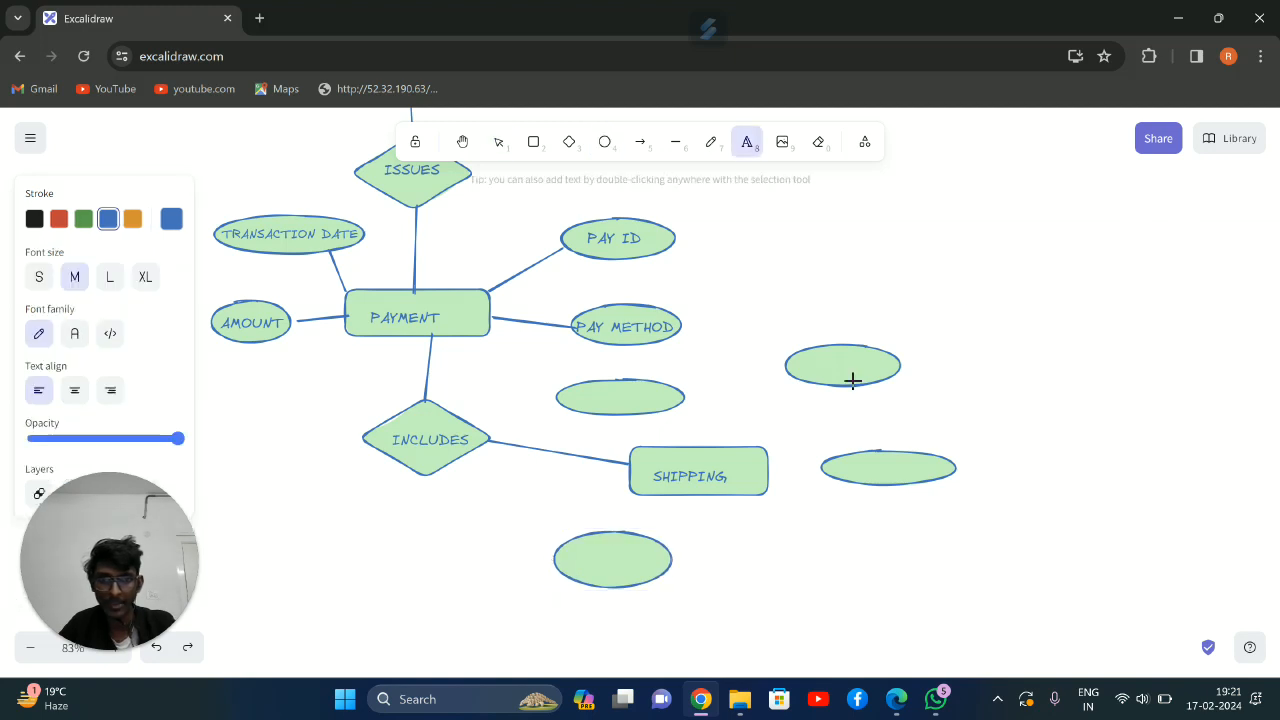
pyautogui.click(803, 363)
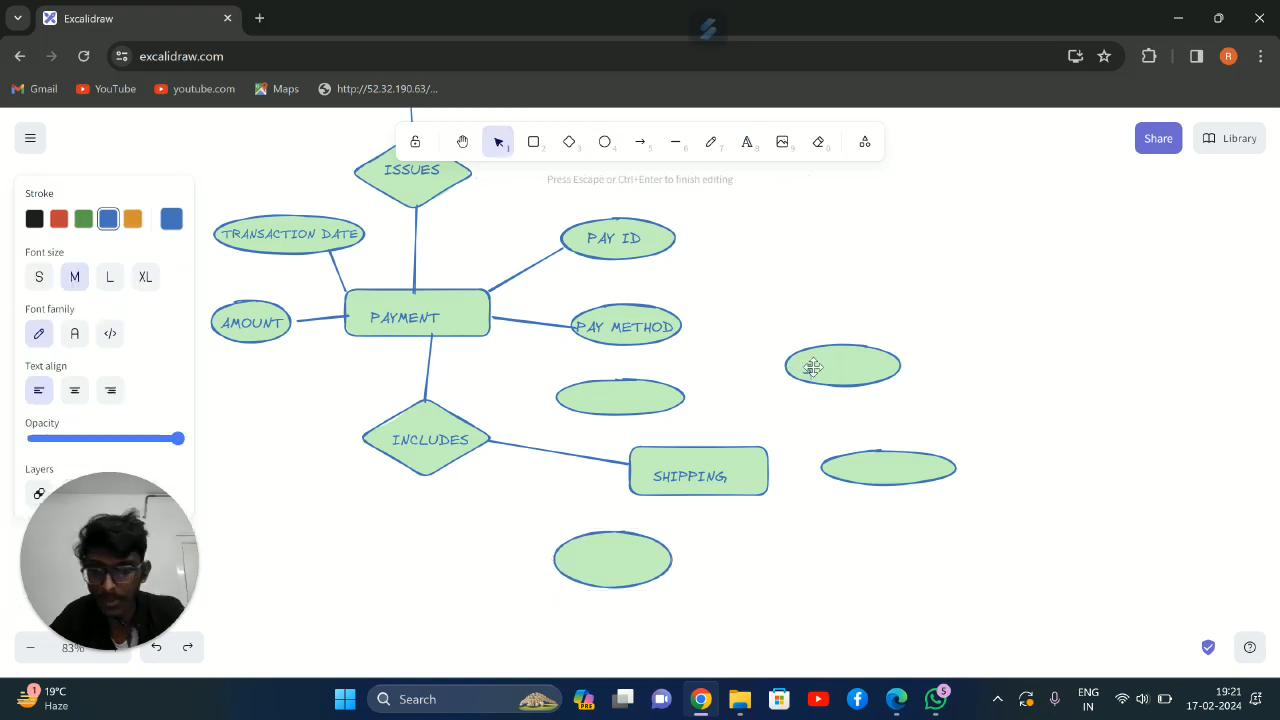
pyautogui.write('SHIPPI')
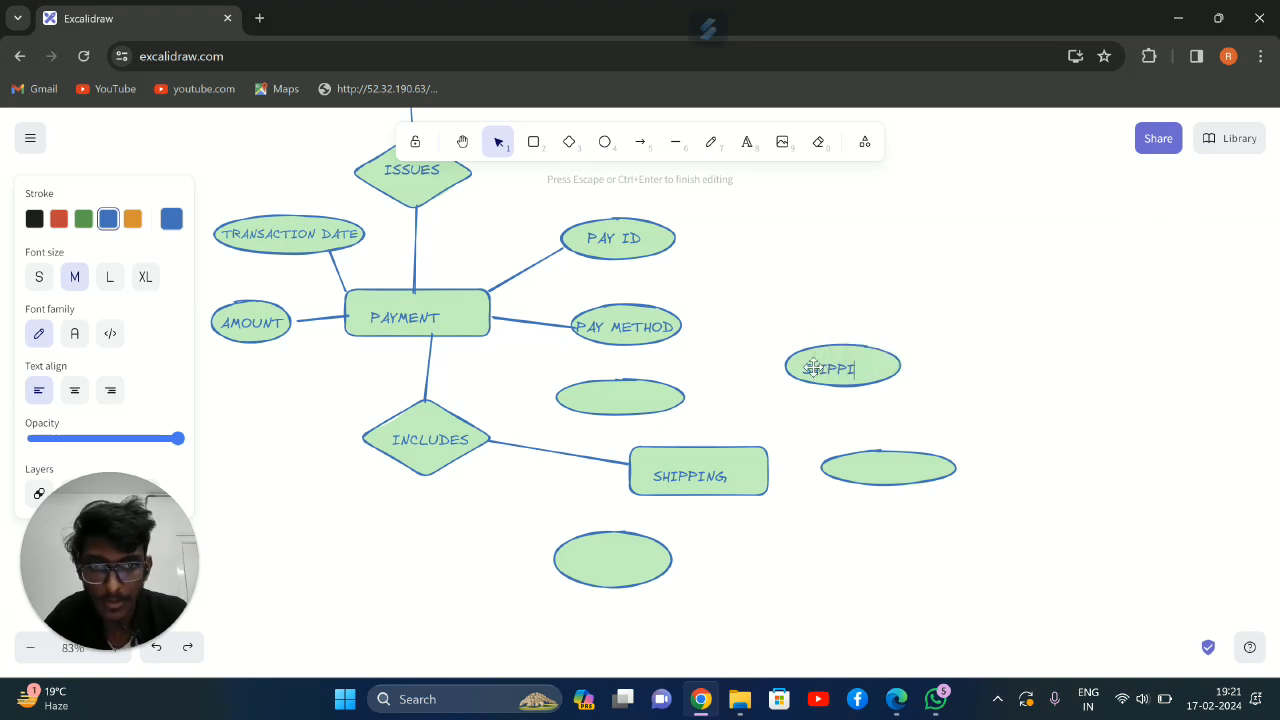
pyautogui.write('NJSH ID')
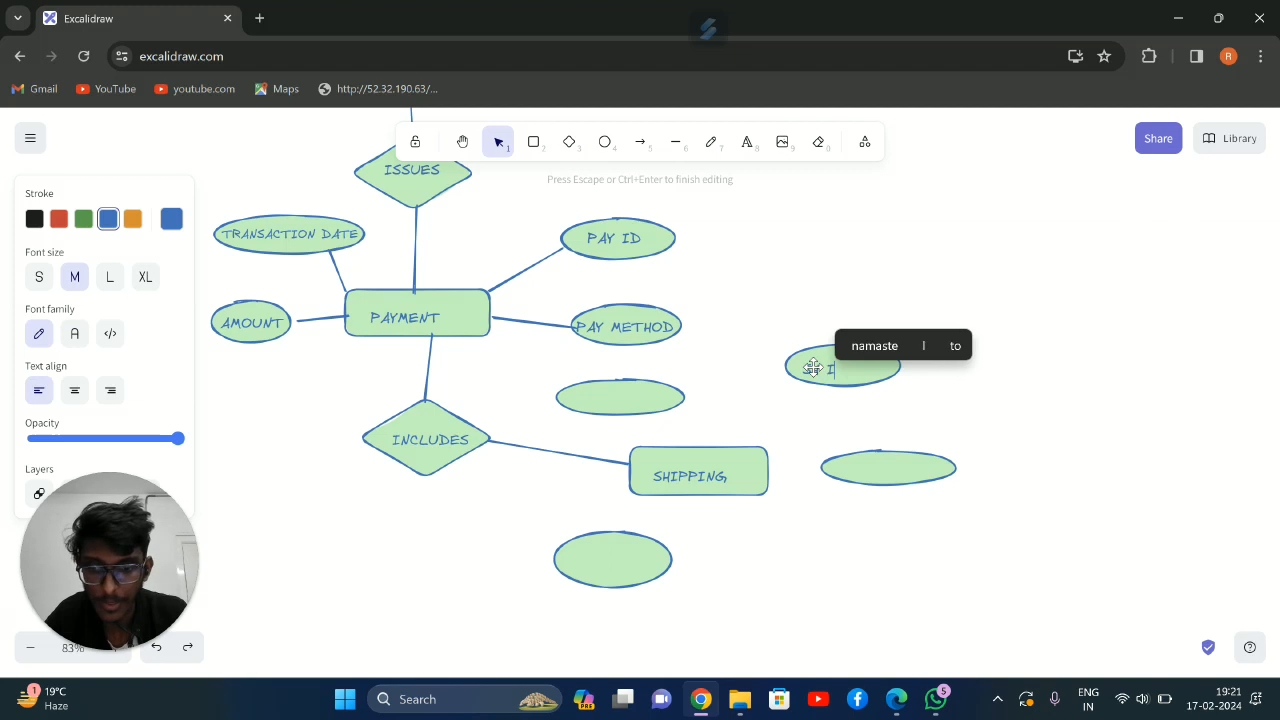
# Label the ellipse above and to the left of SHIPPING as ORDER ID
pyautogui.click(588, 407)
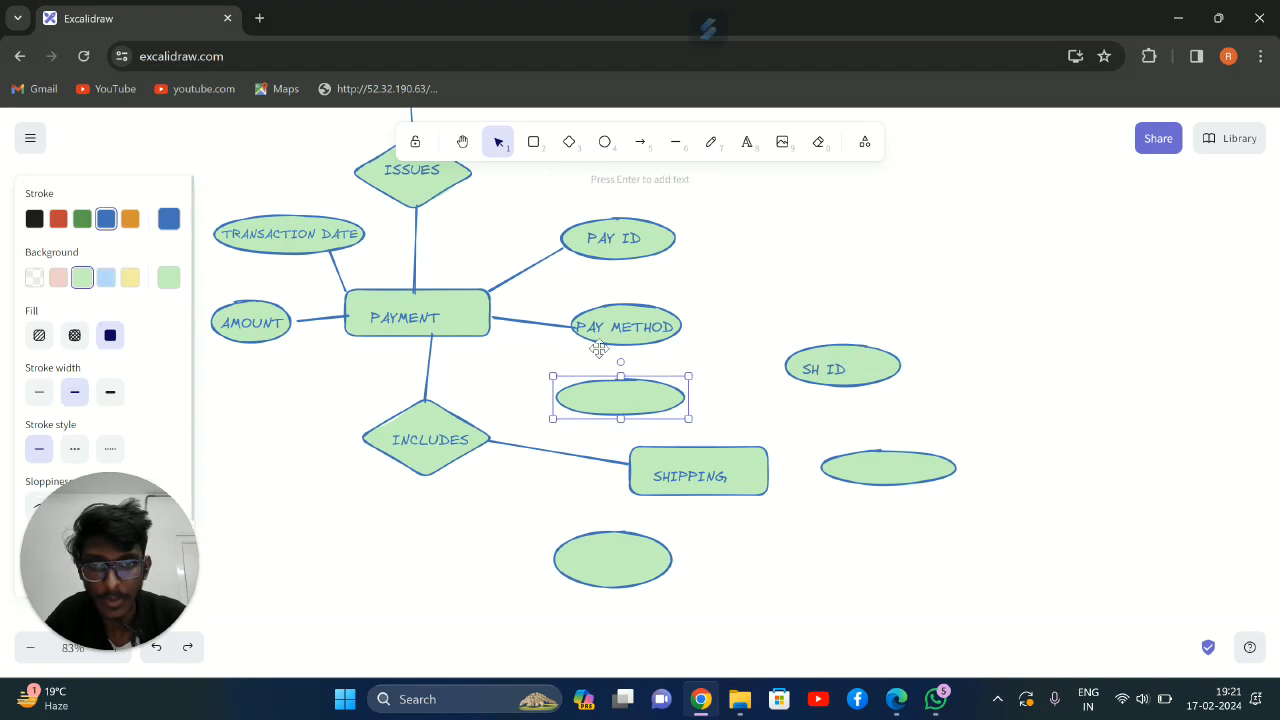
pyautogui.click(747, 141)
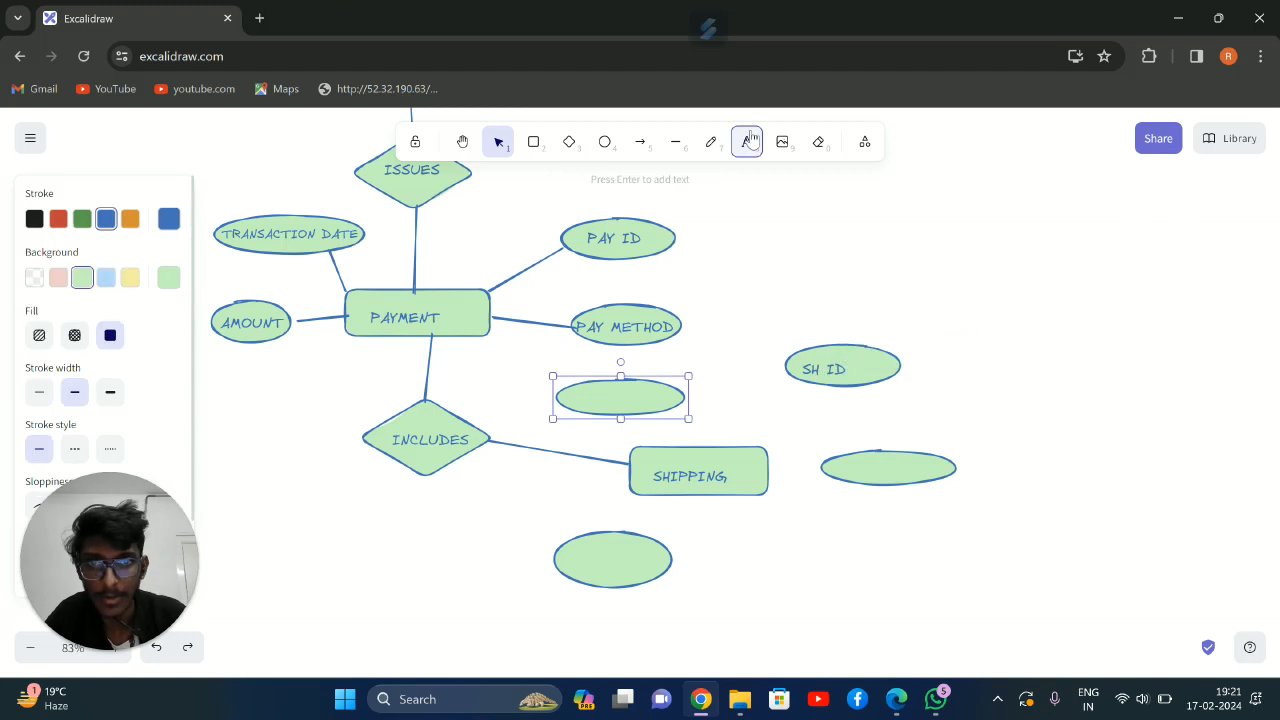
pyautogui.click(584, 392)
pyautogui.write('ORDERID')
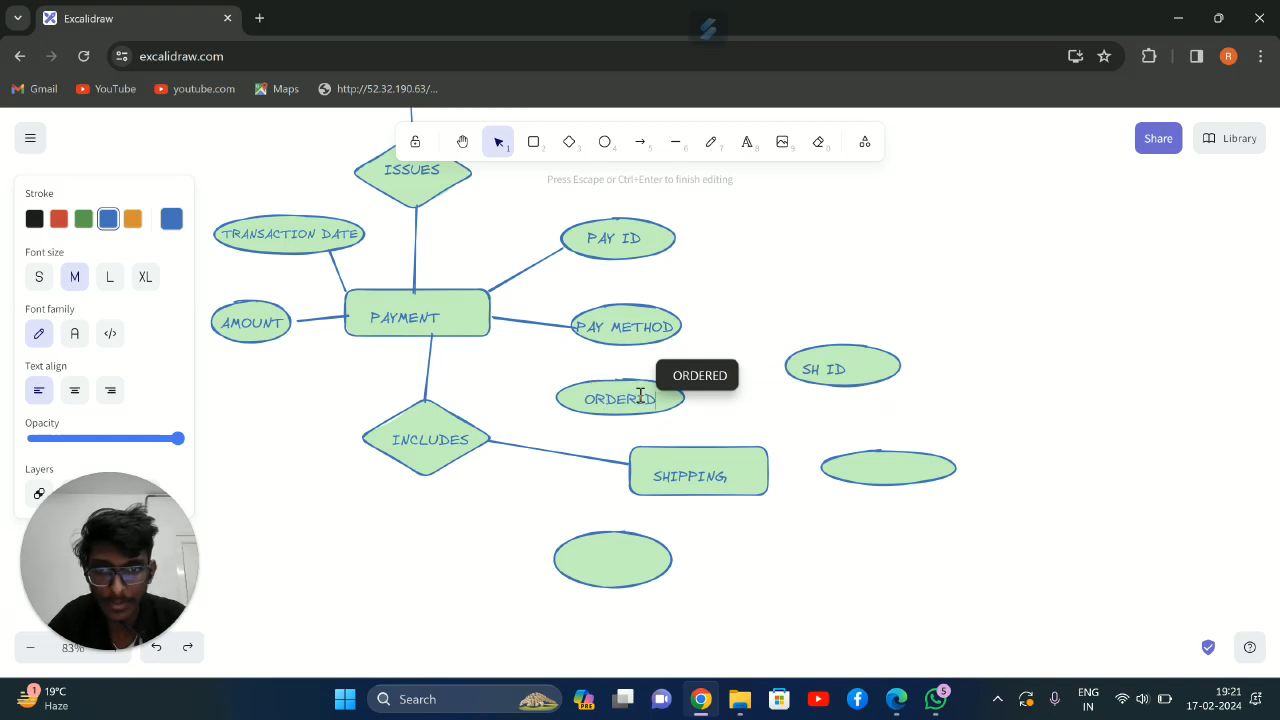
# Label the wide ellipse directly right of SHIPPING as SHIPPING DATE and center the text inside it
pyautogui.click(870, 464)
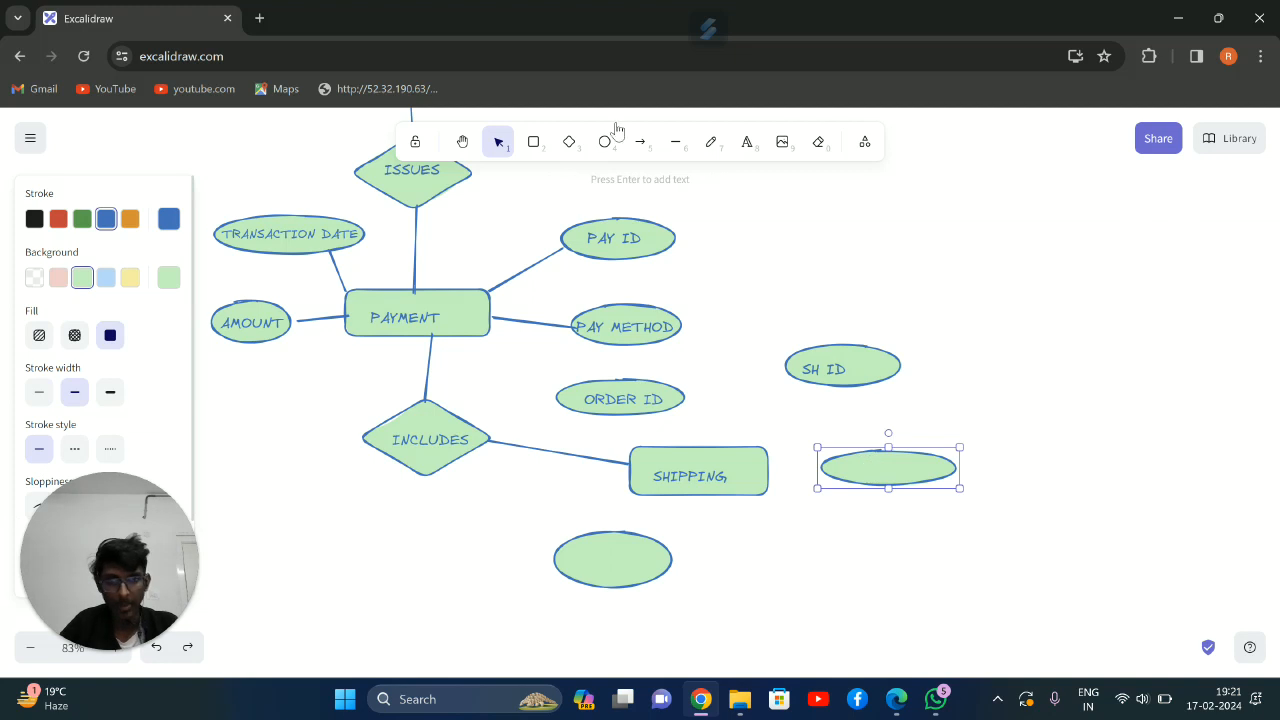
pyautogui.click(748, 145)
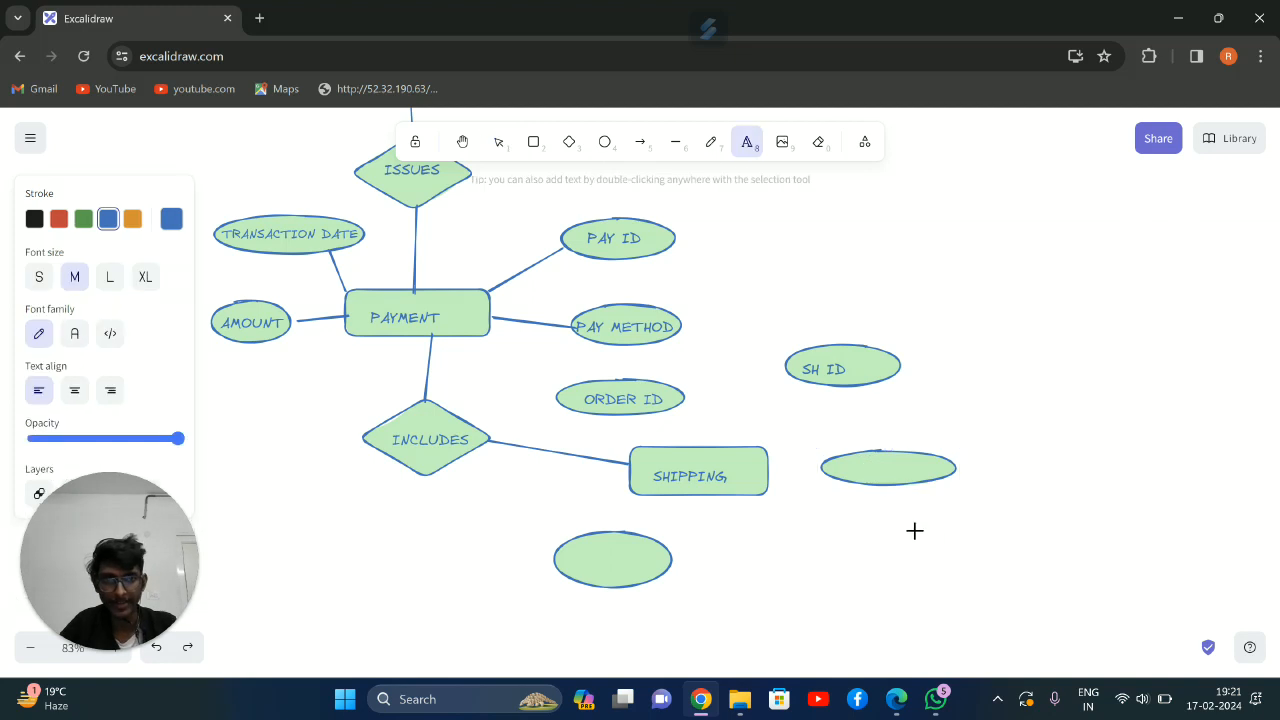
pyautogui.click(843, 466)
pyautogui.write('SH')
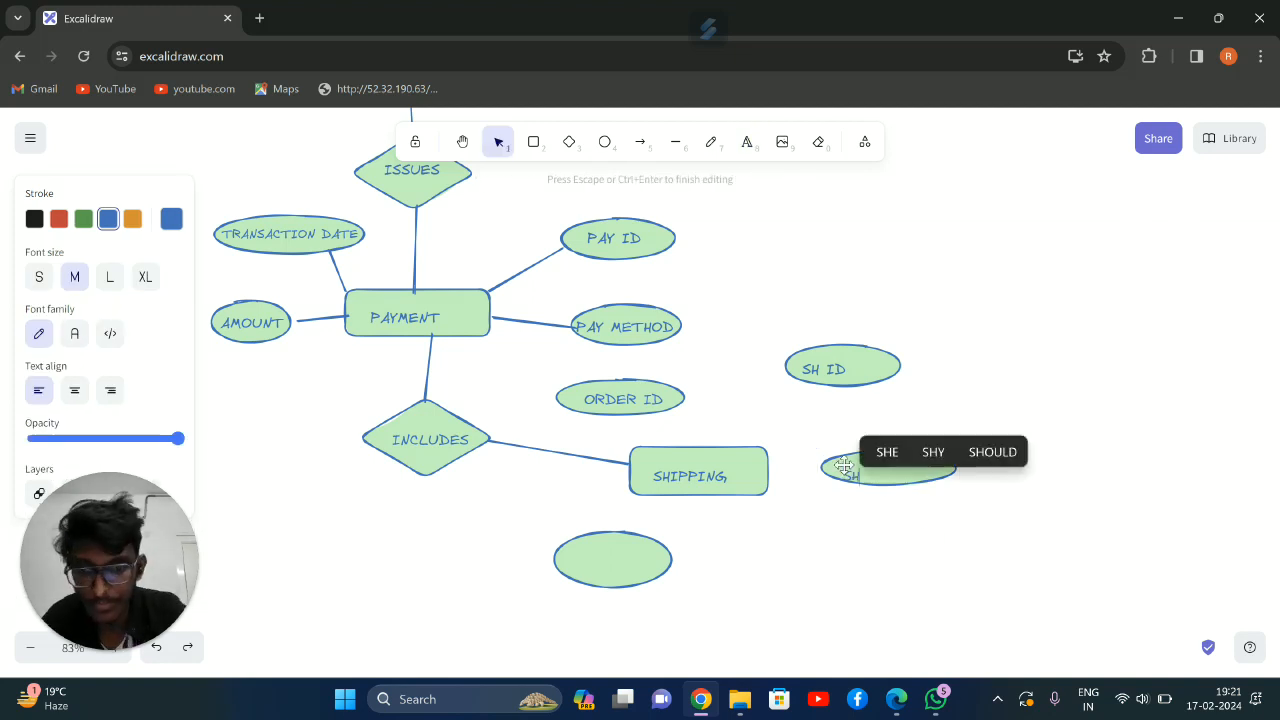
pyautogui.write('IPPING DATE')
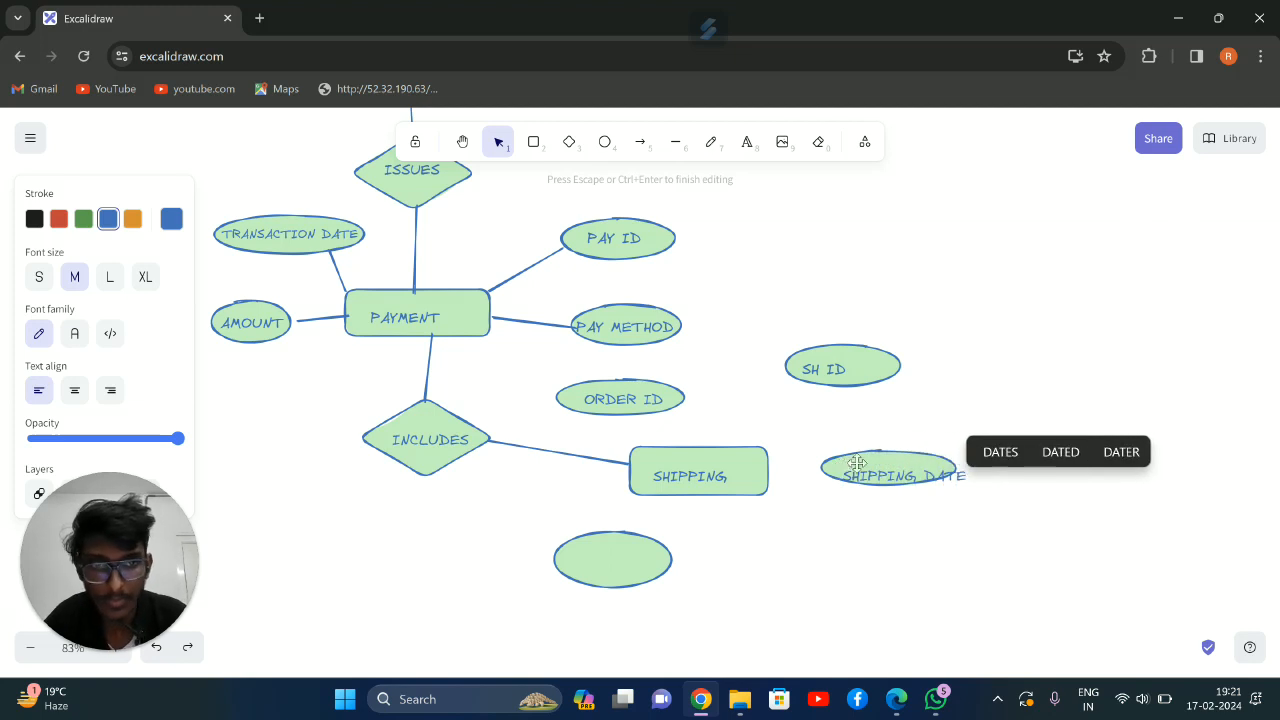
pyautogui.press('Escape')
pyautogui.press('Escape')
pyautogui.moveTo(910, 477); pyautogui.dragTo(900, 464)
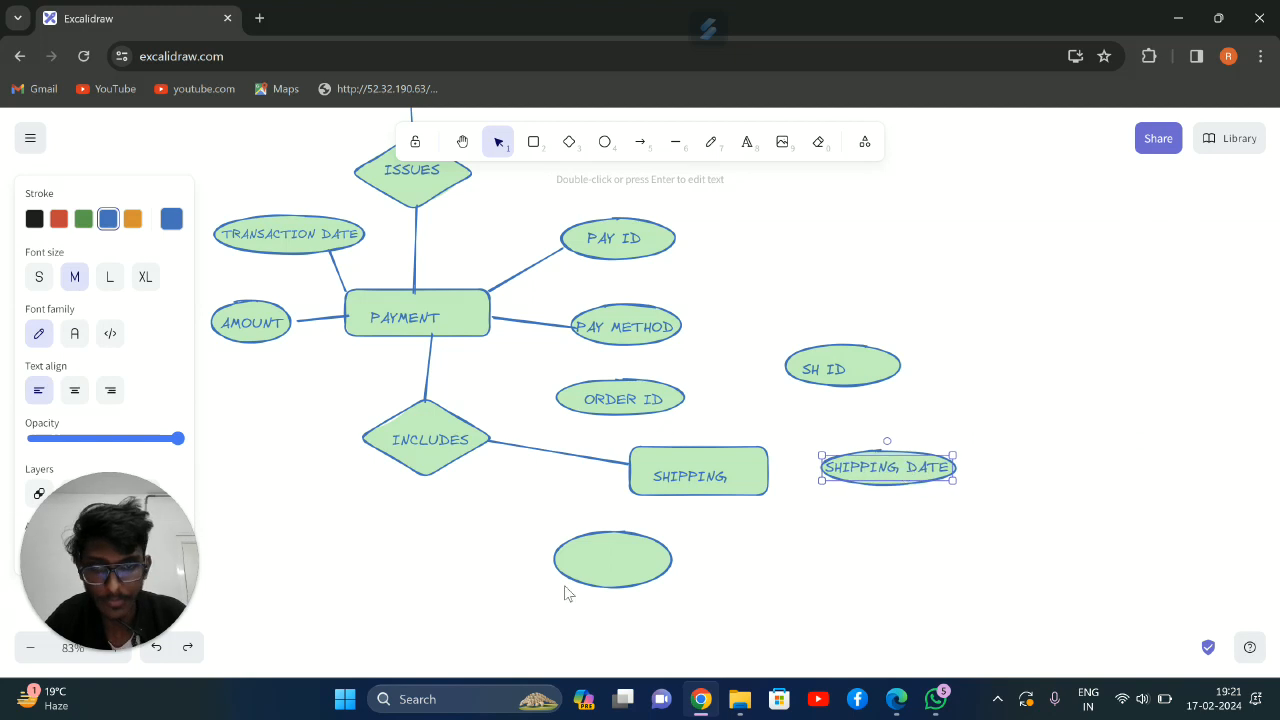
# Label the ellipse below SHIPPING as ADRESS
pyautogui.click(745, 142)
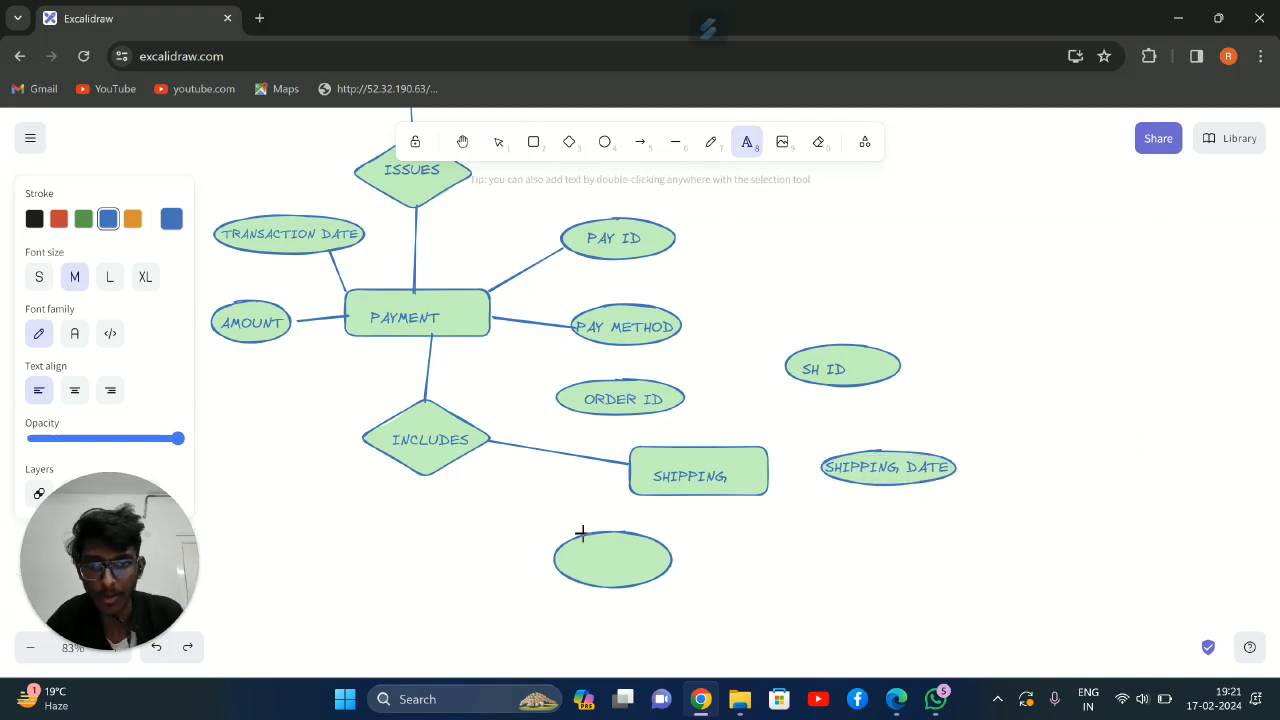
pyautogui.click(594, 555)
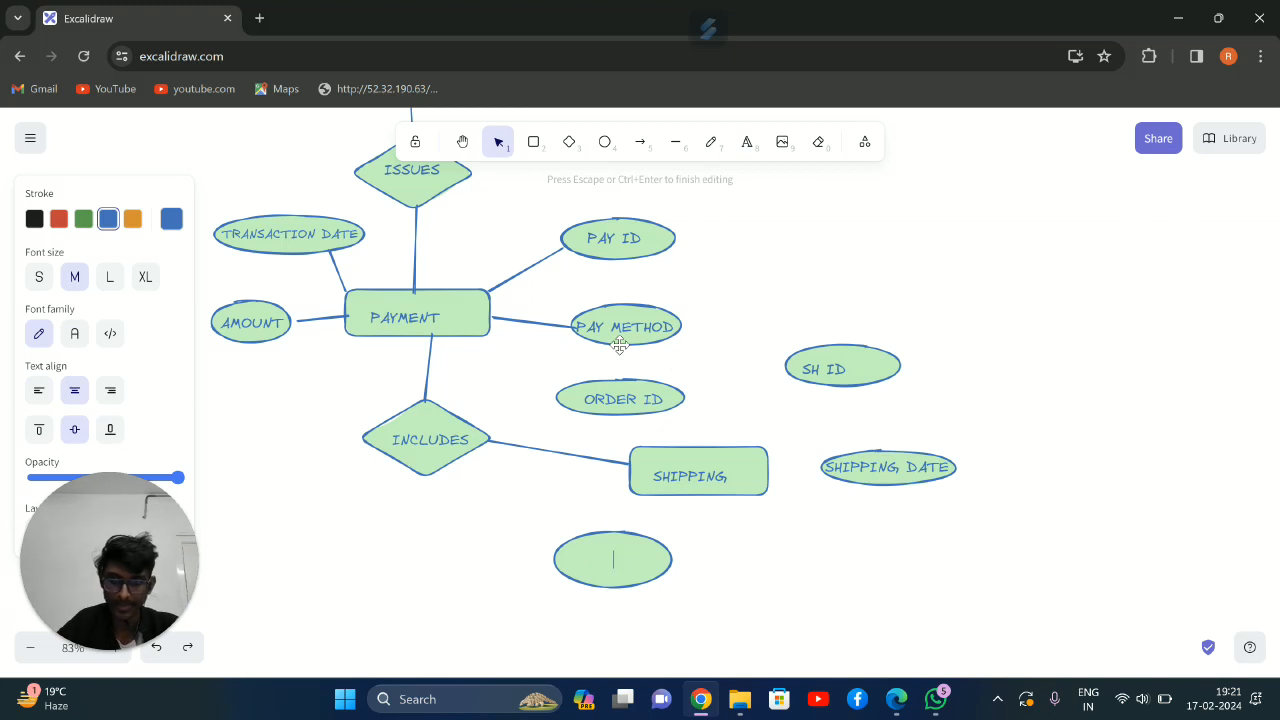
pyautogui.write('ADRESS')
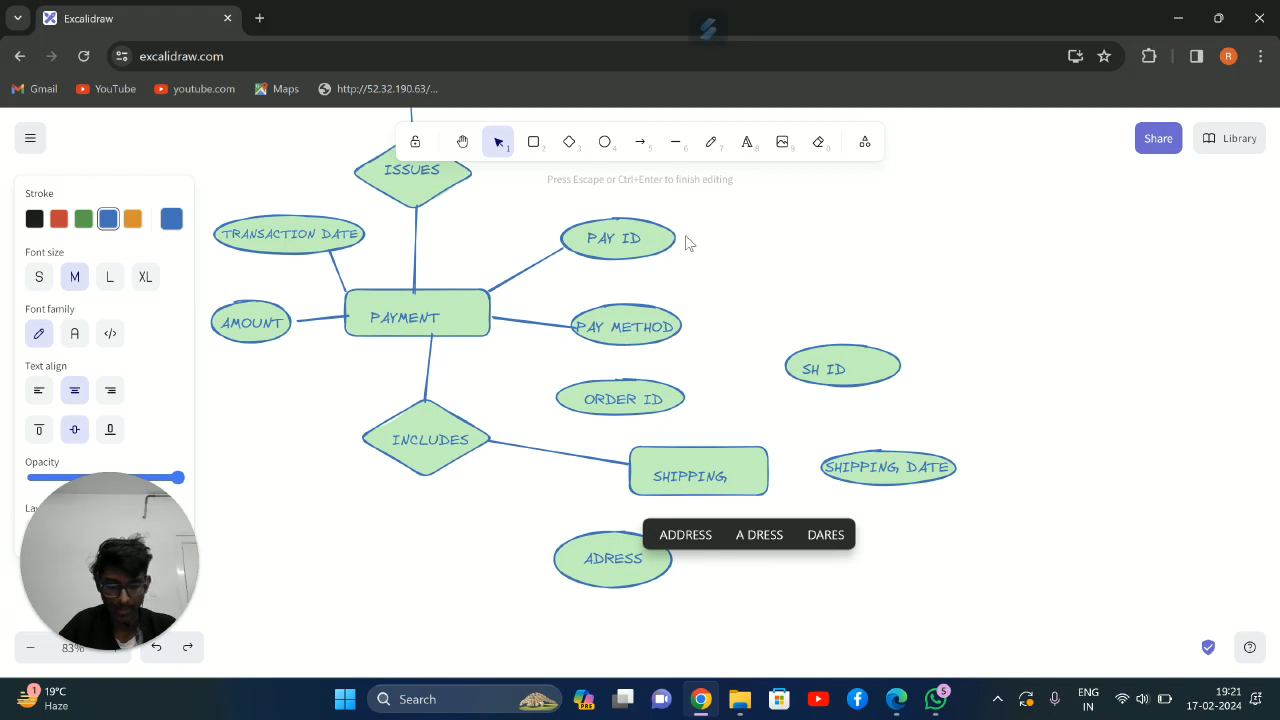
# Connect the SHIPPING rectangle to the ORDER ID and SH ID ellipses with straight lines
pyautogui.click(672, 142)
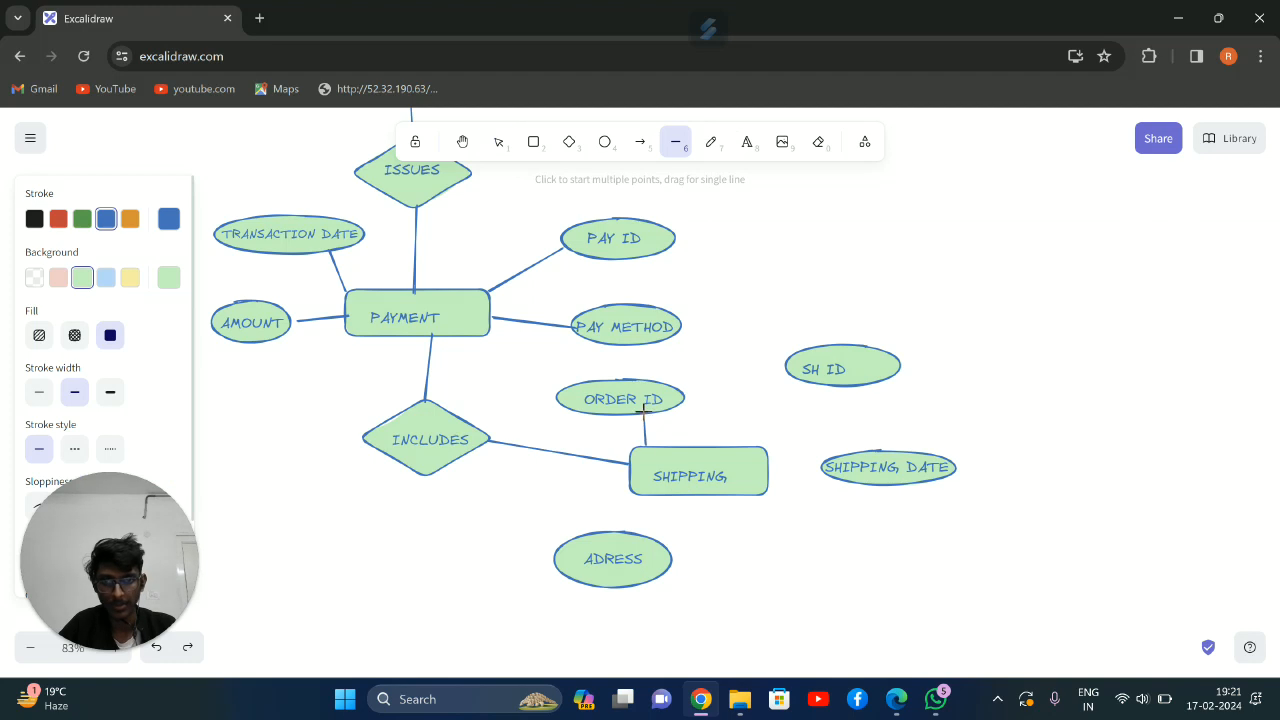
pyautogui.moveTo(645, 408); pyautogui.dragTo(645, 410)
pyautogui.moveTo(760, 443)
pyautogui.mouseDown()
pyautogui.moveTo(774, 406)
pyautogui.moveTo(761, 455)
pyautogui.mouseUp()
pyautogui.press('l')
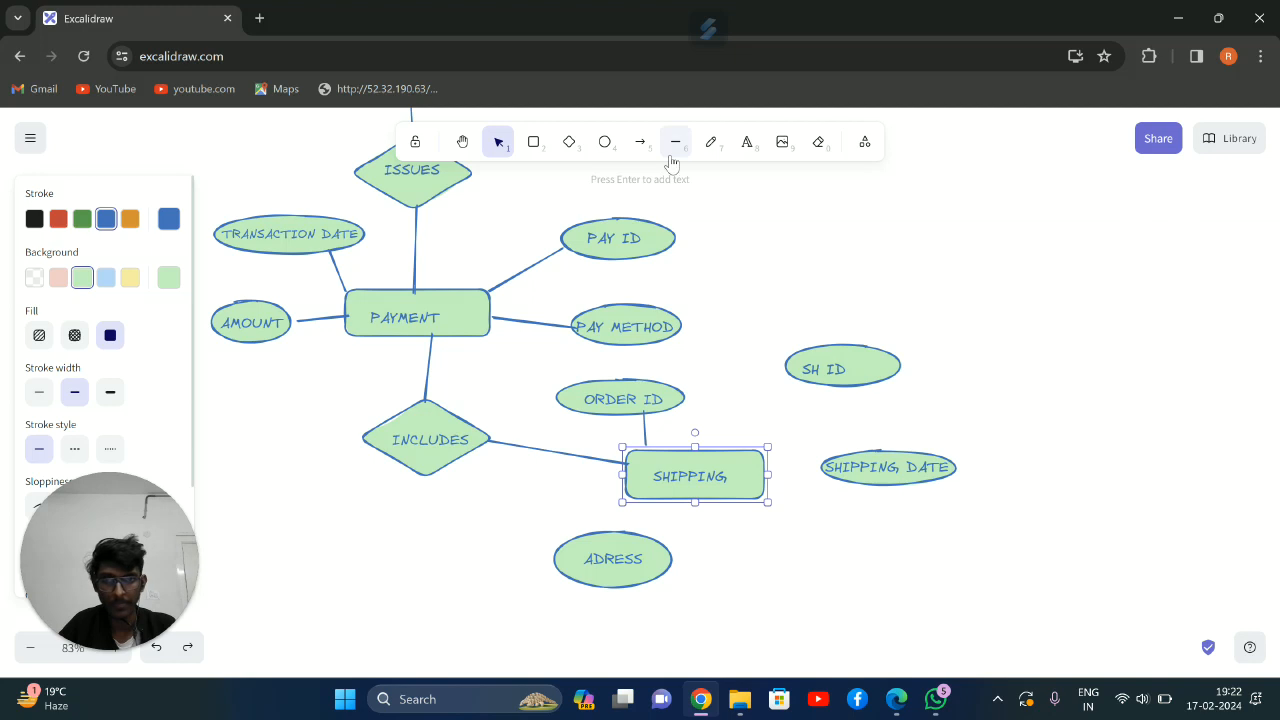
pyautogui.moveTo(788, 428); pyautogui.dragTo(818, 383)
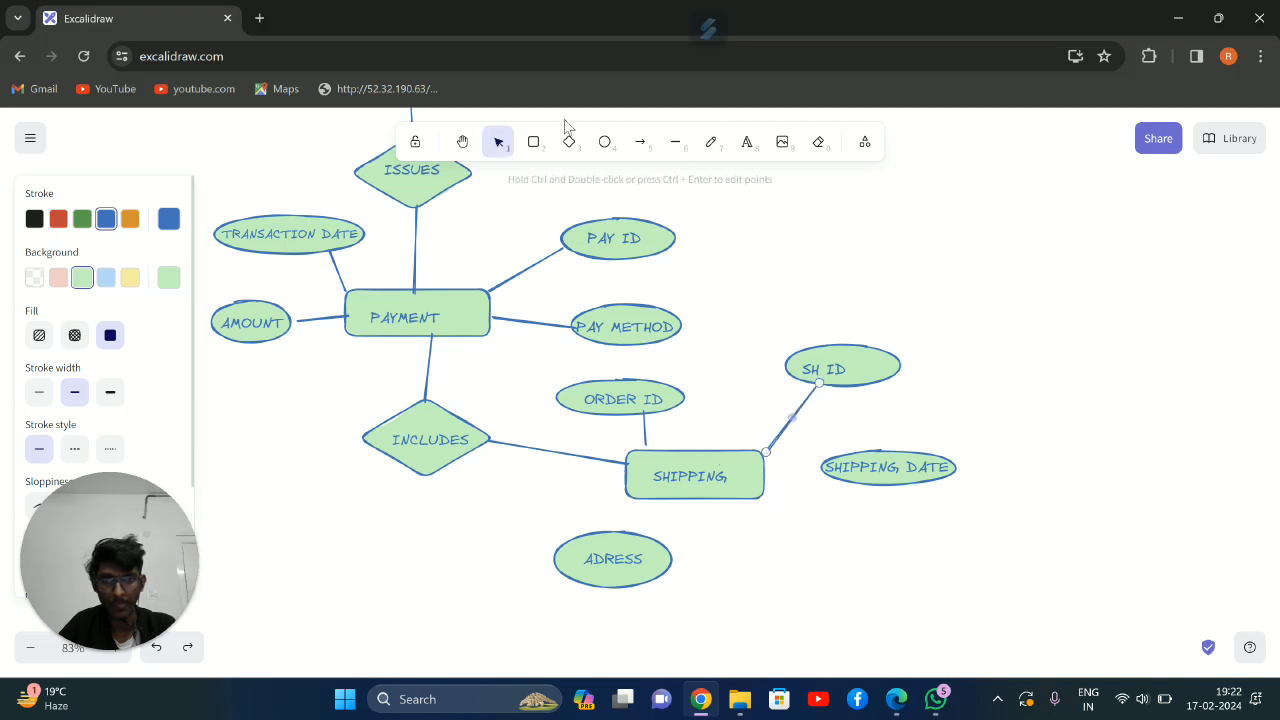
# Connect the SHIPPING rectangle to the SHIPPING DATE and ADRESS ellipses with straight lines
pyautogui.click(675, 142)
pyautogui.moveTo(763, 491); pyautogui.dragTo(826, 474)
pyautogui.click(675, 145)
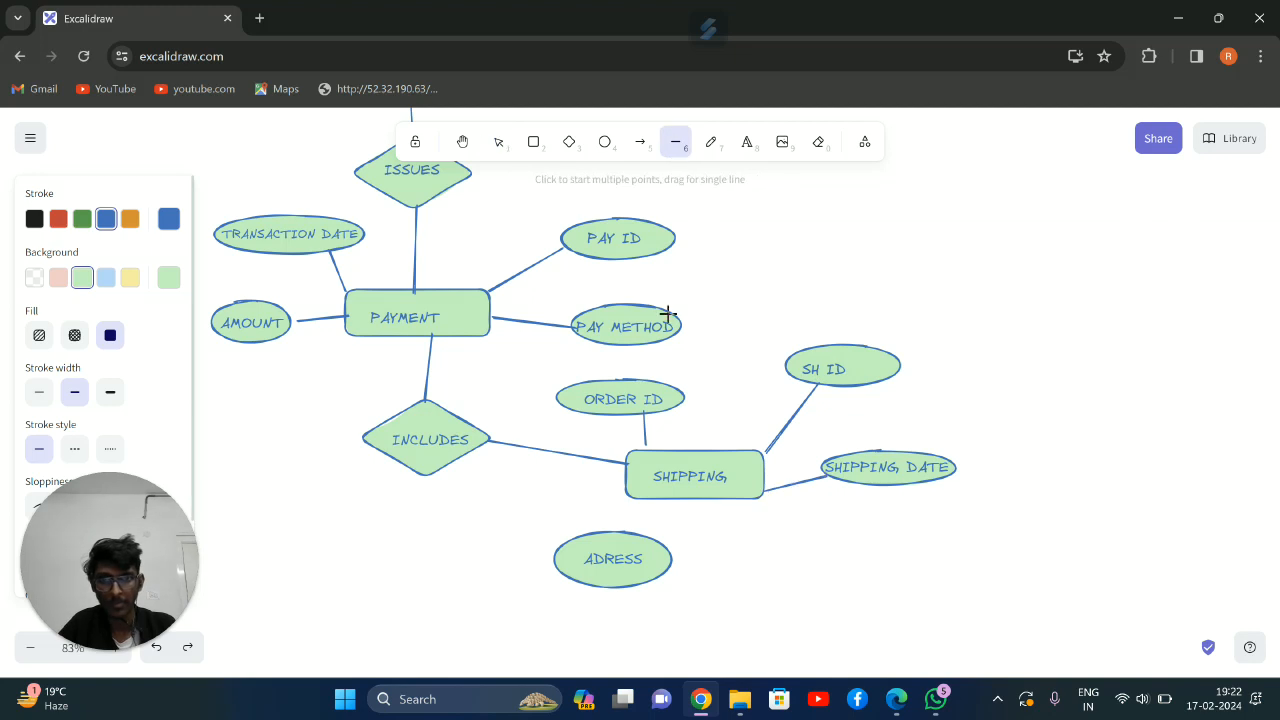
pyautogui.press('Escape')
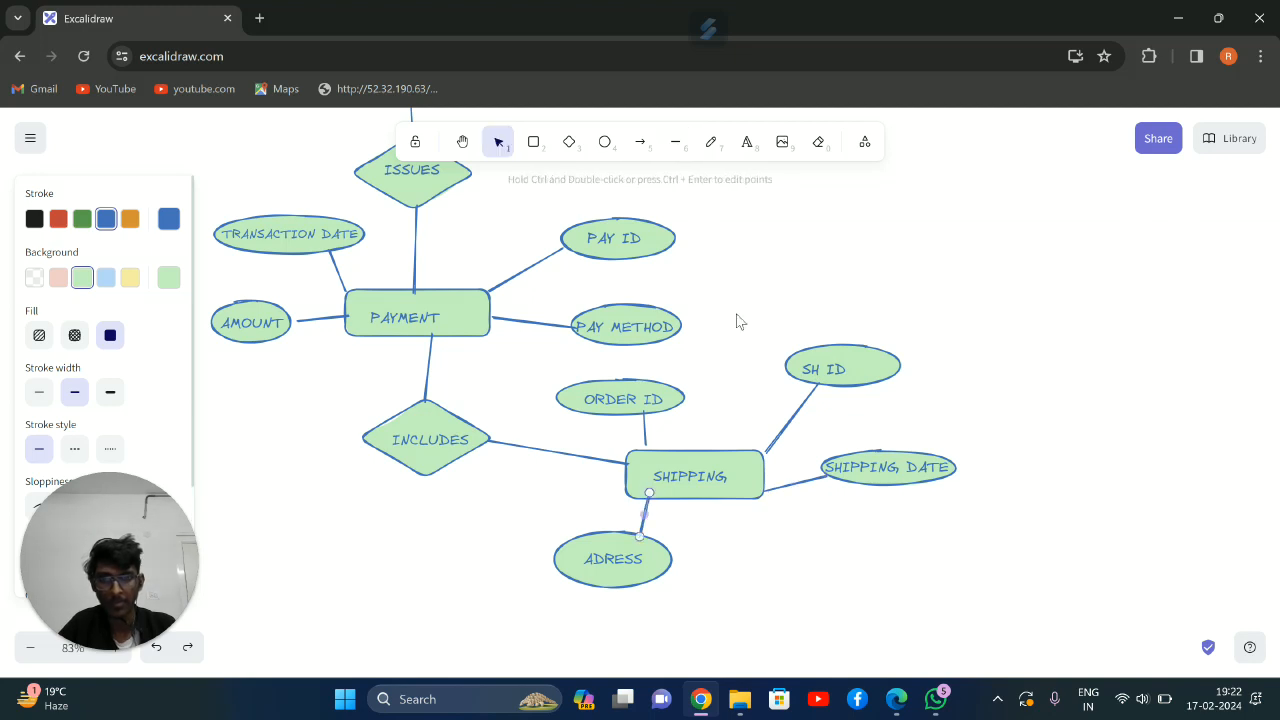
# Review the whole diagram from the USER entity down to SHIPPING, checking the entities, attributes and relationships
pyautogui.scroll(3, 640, 390)
pyautogui.scroll(-3, 640, 390)
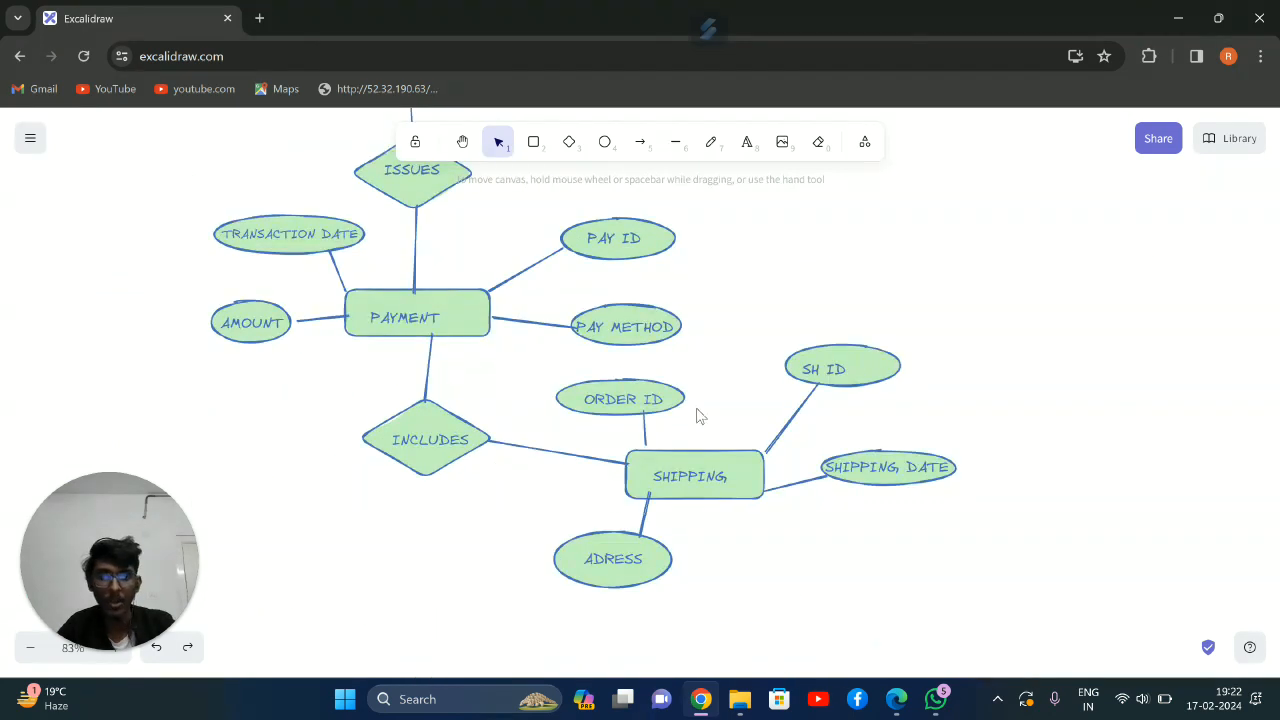
pyautogui.scroll(-2, 703, 410)
pyautogui.scroll(2, 700, 412)
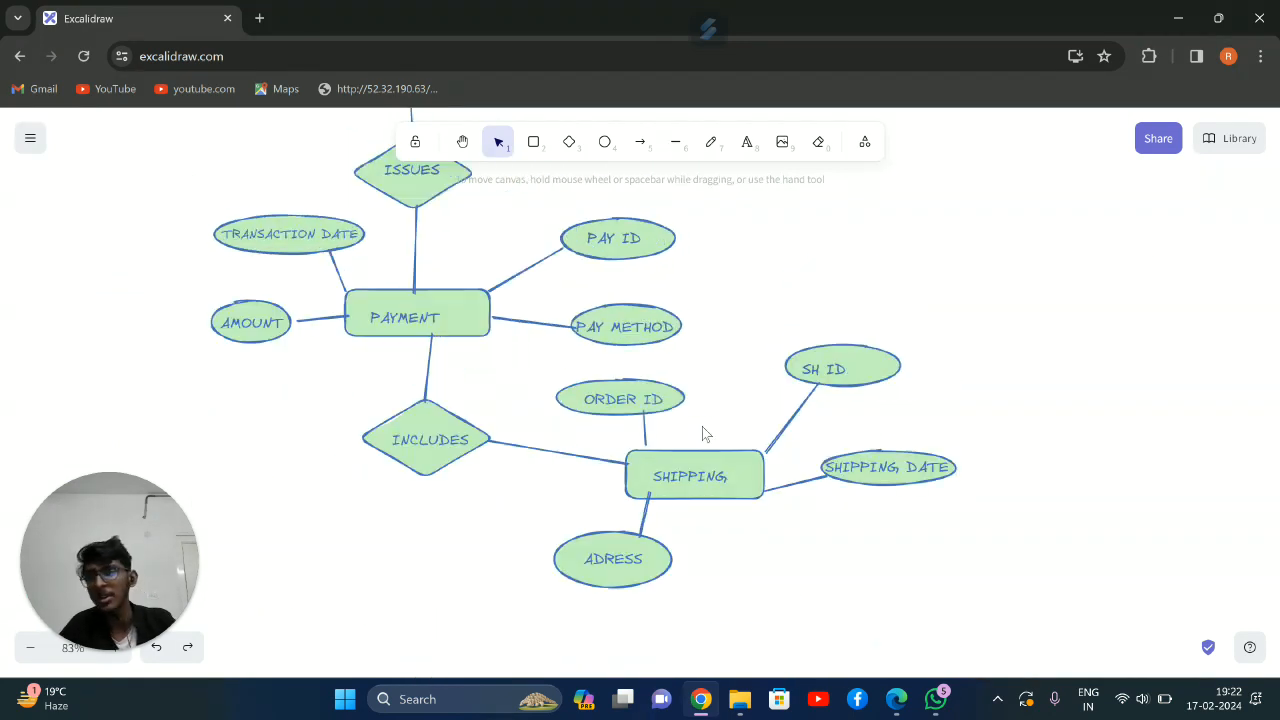
pyautogui.scroll(5, 740, 487)
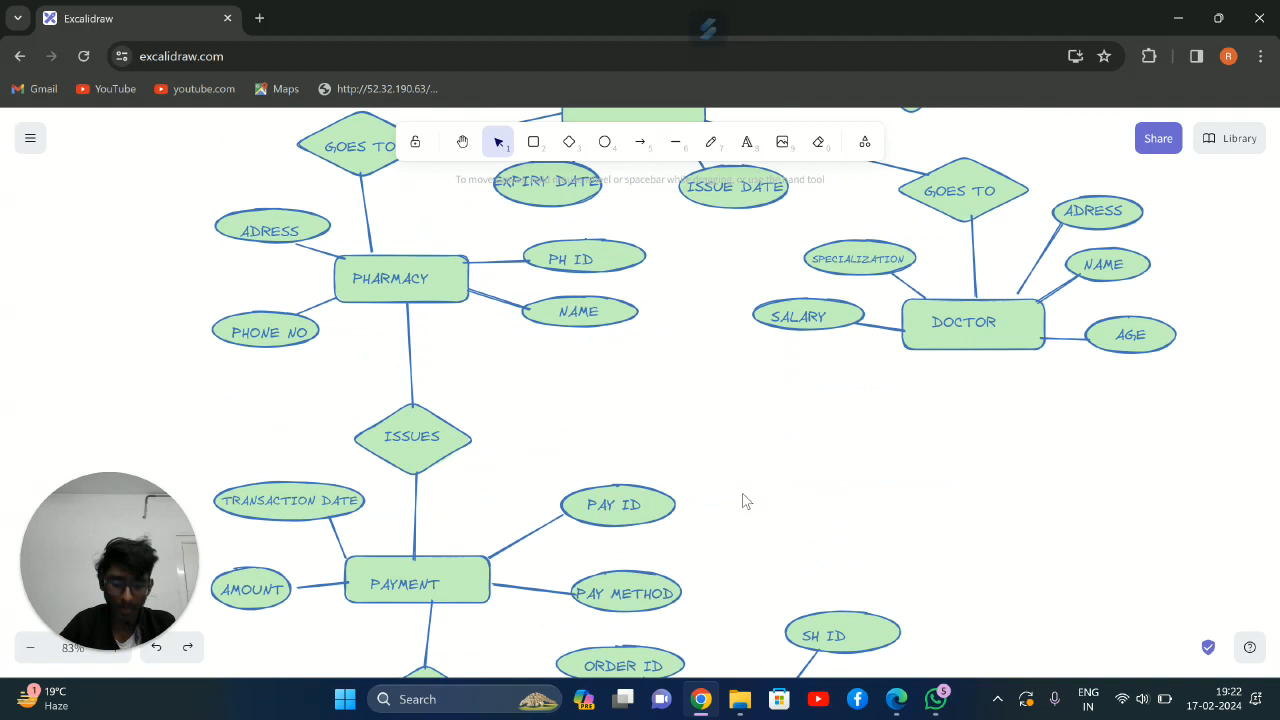
pyautogui.scroll(2, 742, 467)
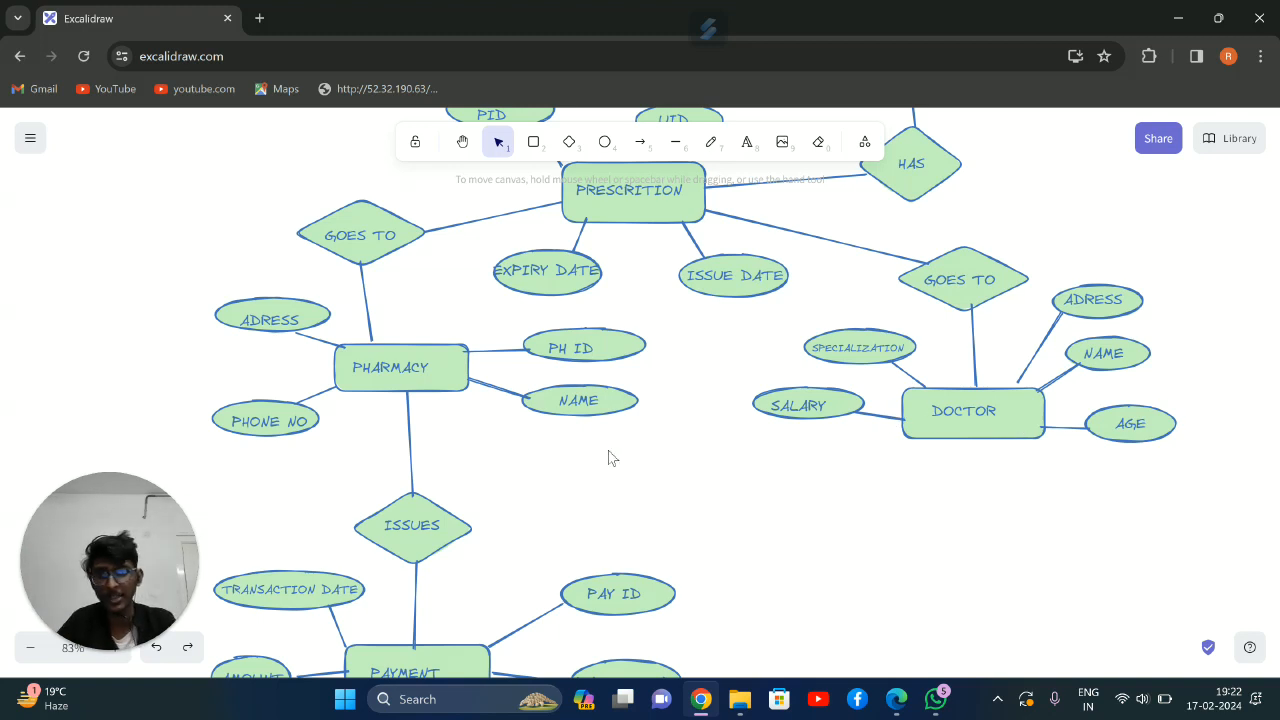
pyautogui.scroll(10, 605, 449)
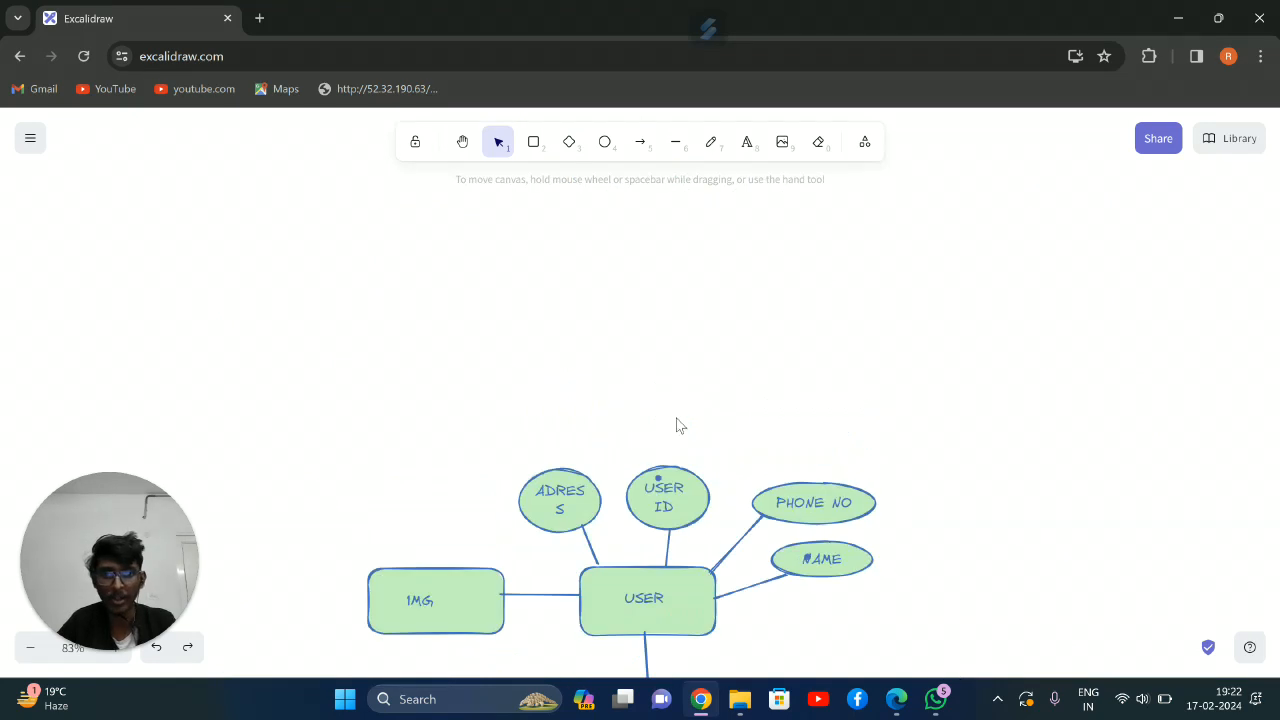
pyautogui.scroll(-5, 677, 400)
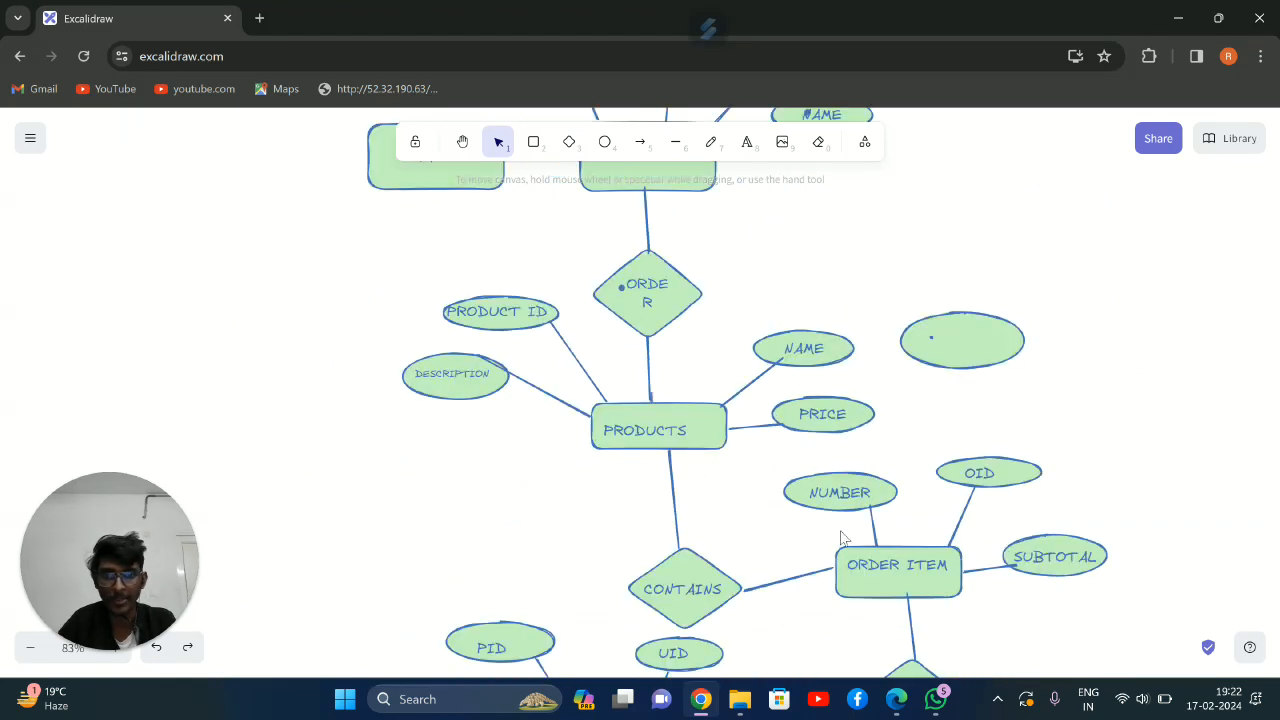
pyautogui.scroll(-4, 740, 498)
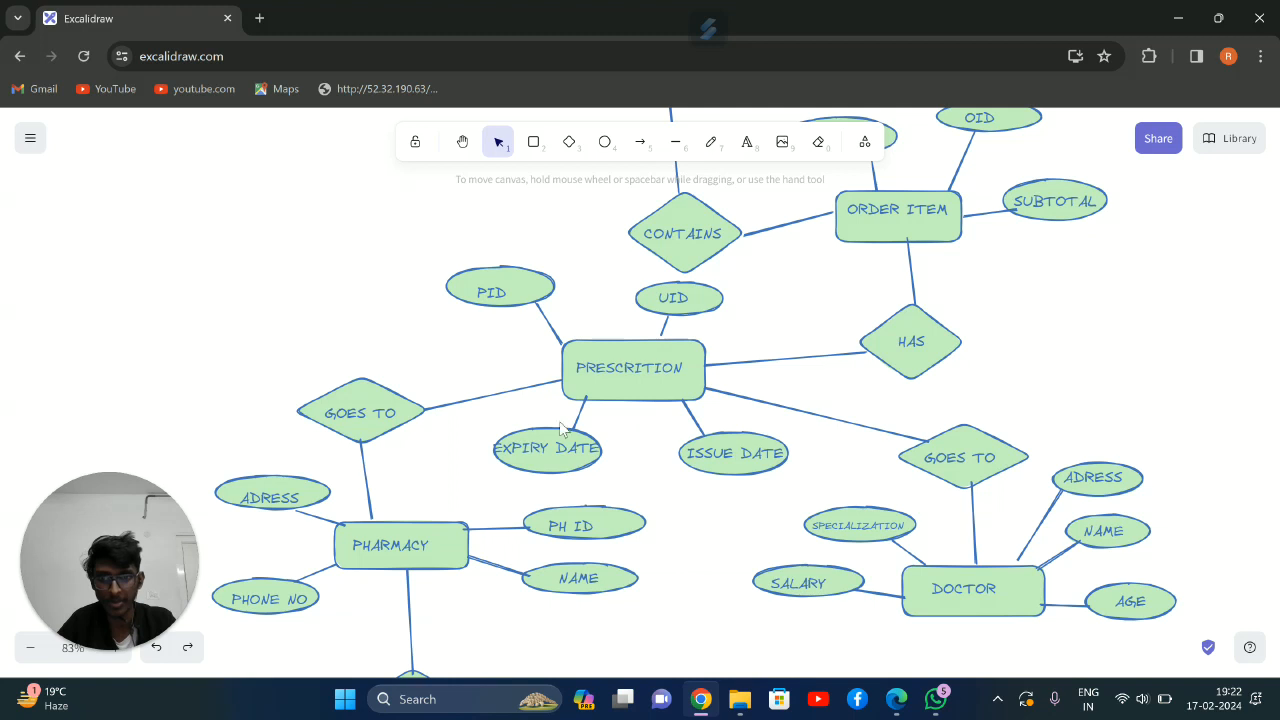
pyautogui.scroll(-4, 493, 484)
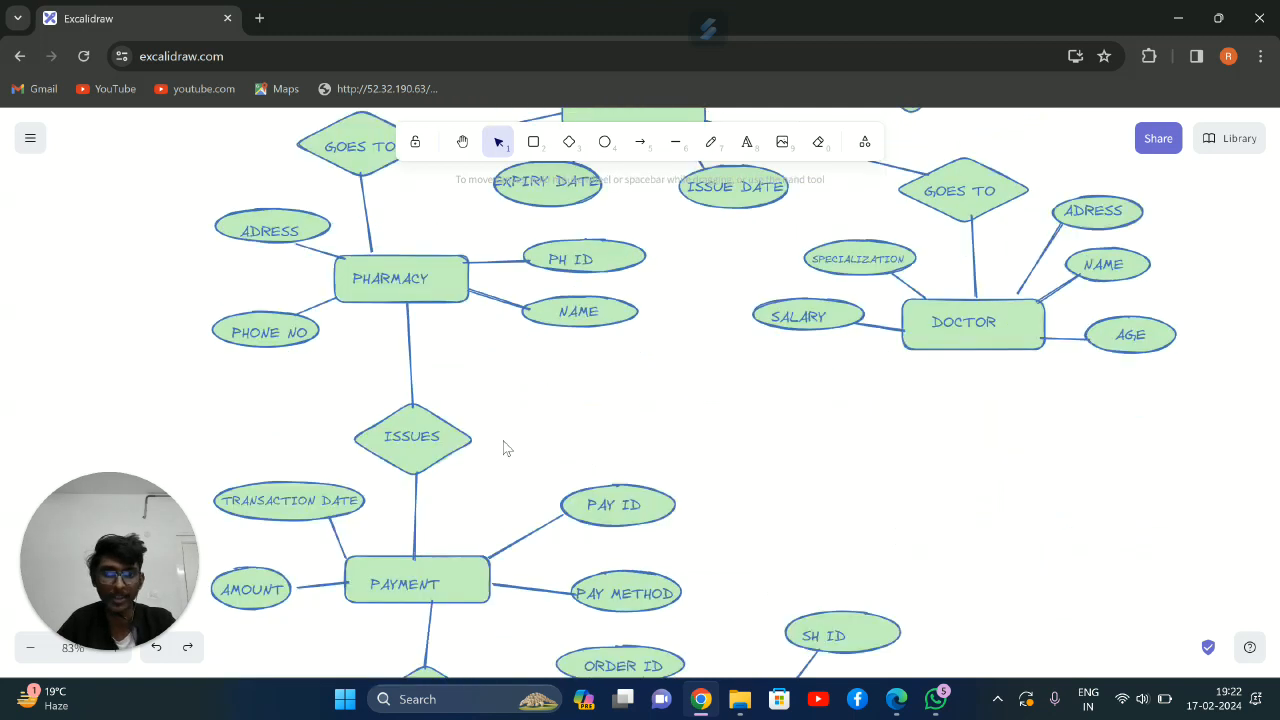
pyautogui.scroll(-4, 487, 420)
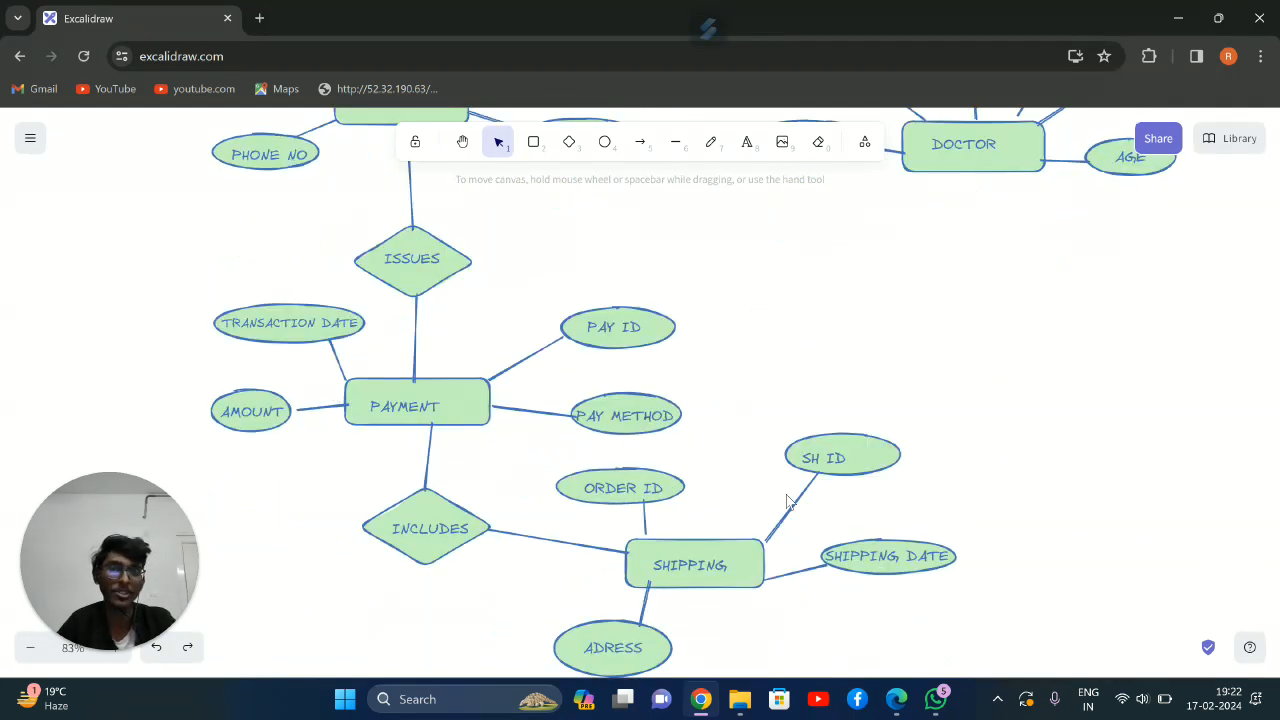